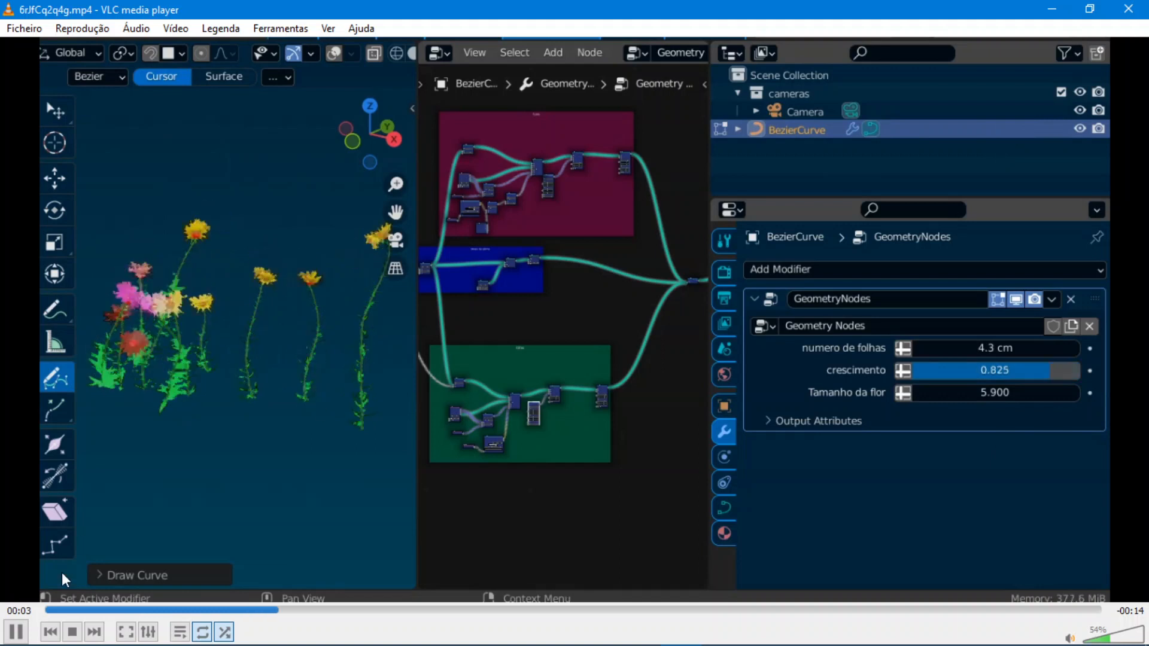
Replay the flower preview video, close the media player and open Blender
click(64, 607)
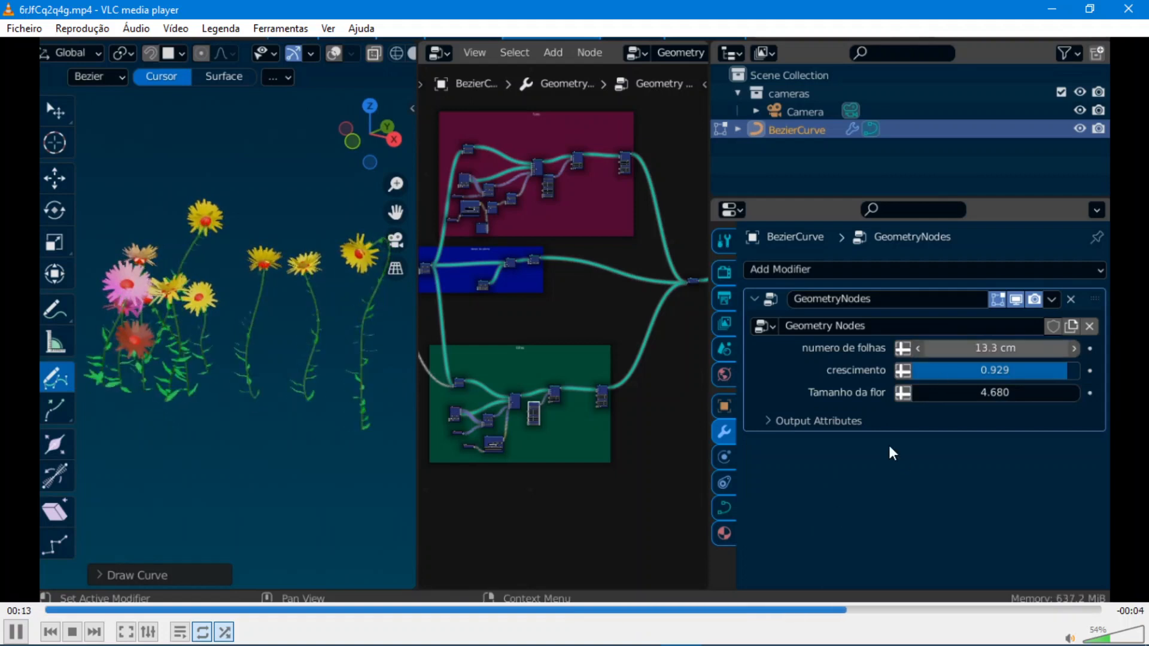
click(1127, 9)
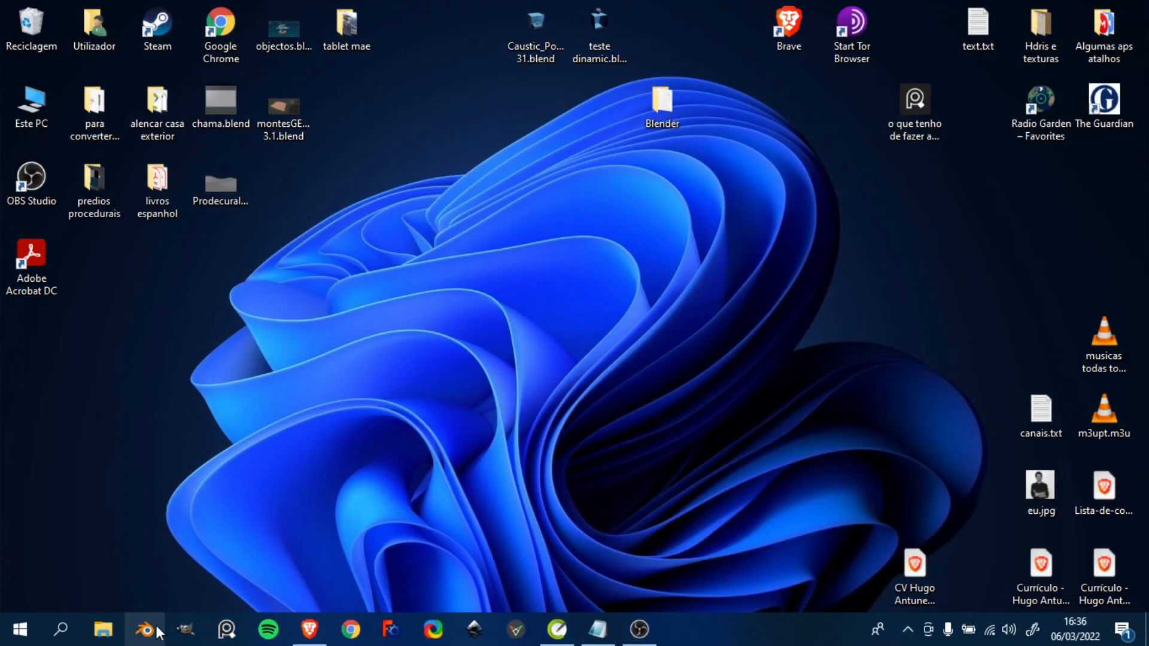
click(158, 632)
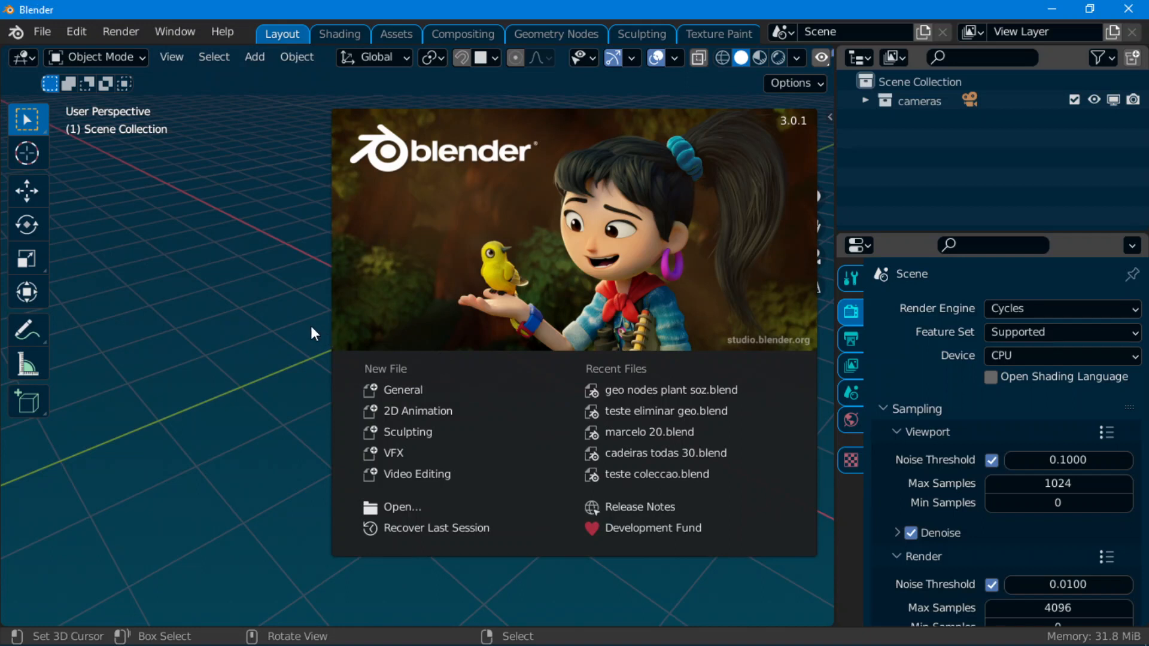
Dismiss the splash screen and add a Bezier curve at the world origin
click(310, 330)
middle_drag(293, 341, 637, 397)
middle_drag(709, 410, 451, 241)
key(shift+a)
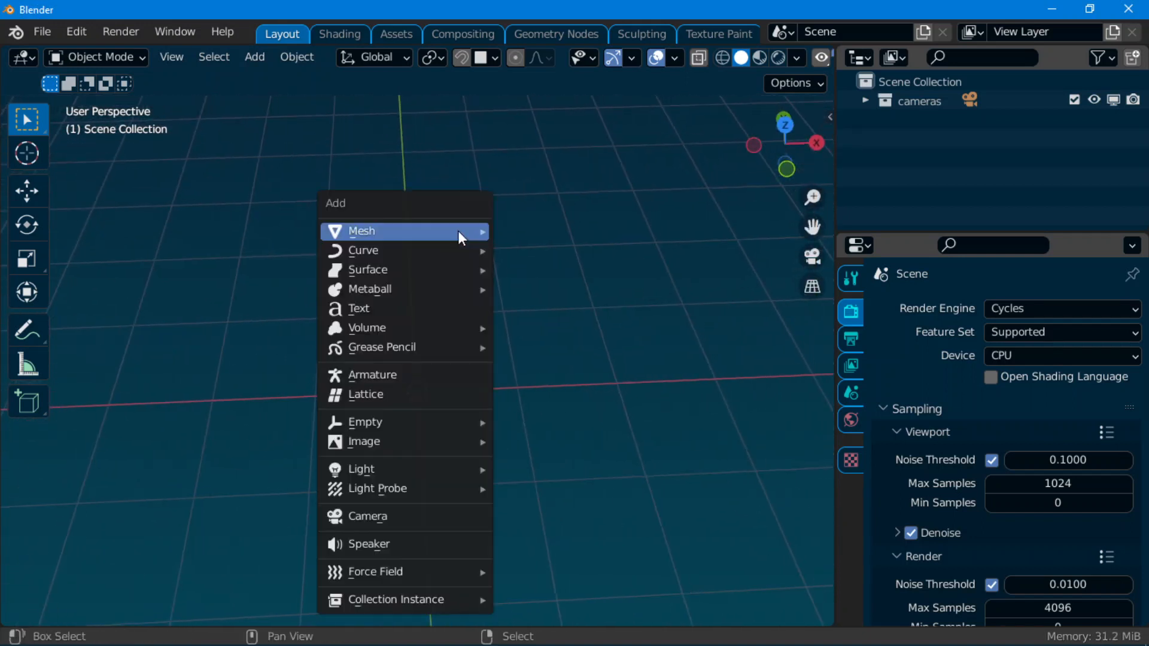
mouse_move(433, 252)
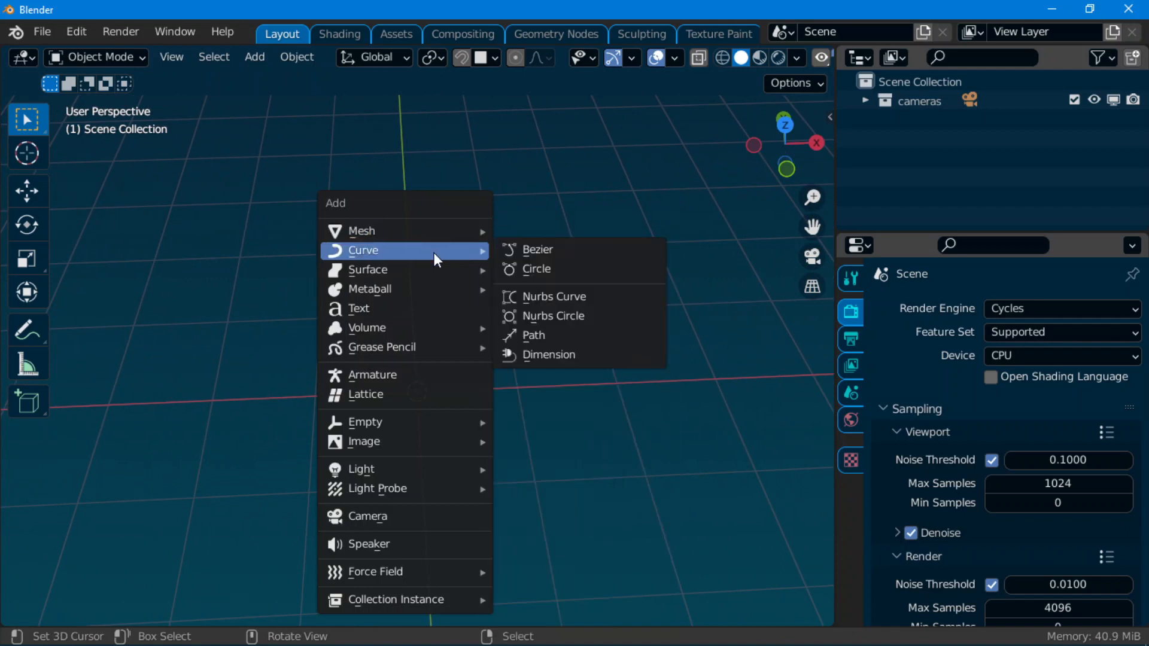
click(528, 249)
Draw a trial freehand stroke beside the Bezier curve in Edit Mode, delete it and return to Object Mode
middle_drag(531, 253, 423, 457)
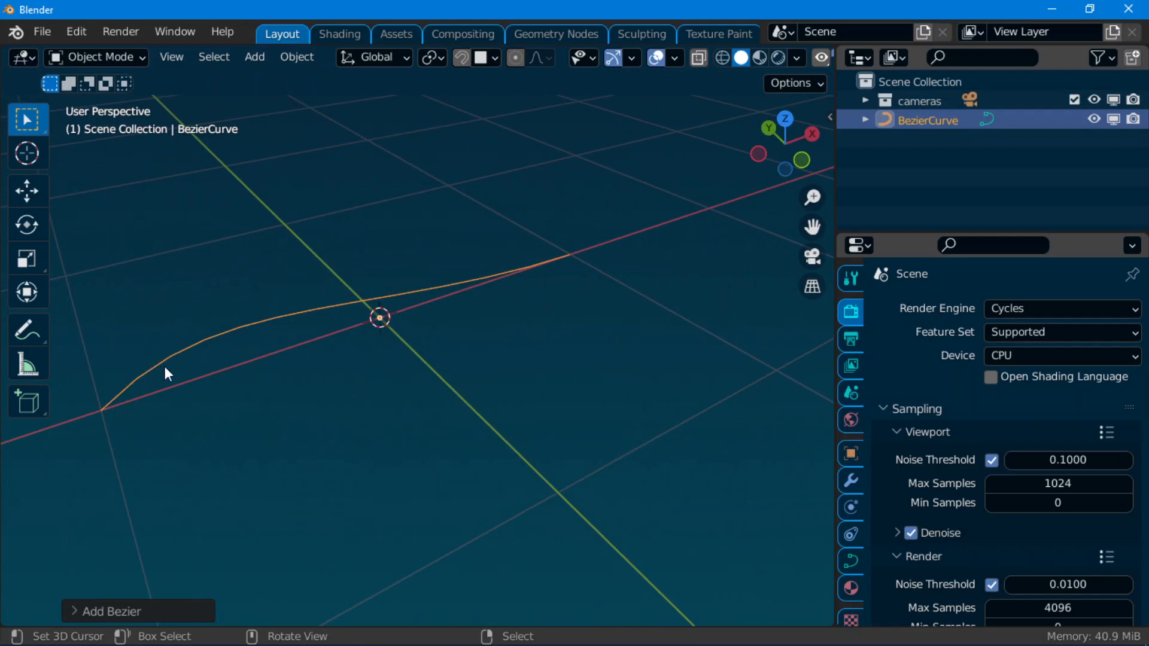
middle_drag(488, 363, 213, 412)
key(Tab)
middle_drag(441, 369, 251, 457)
click(27, 399)
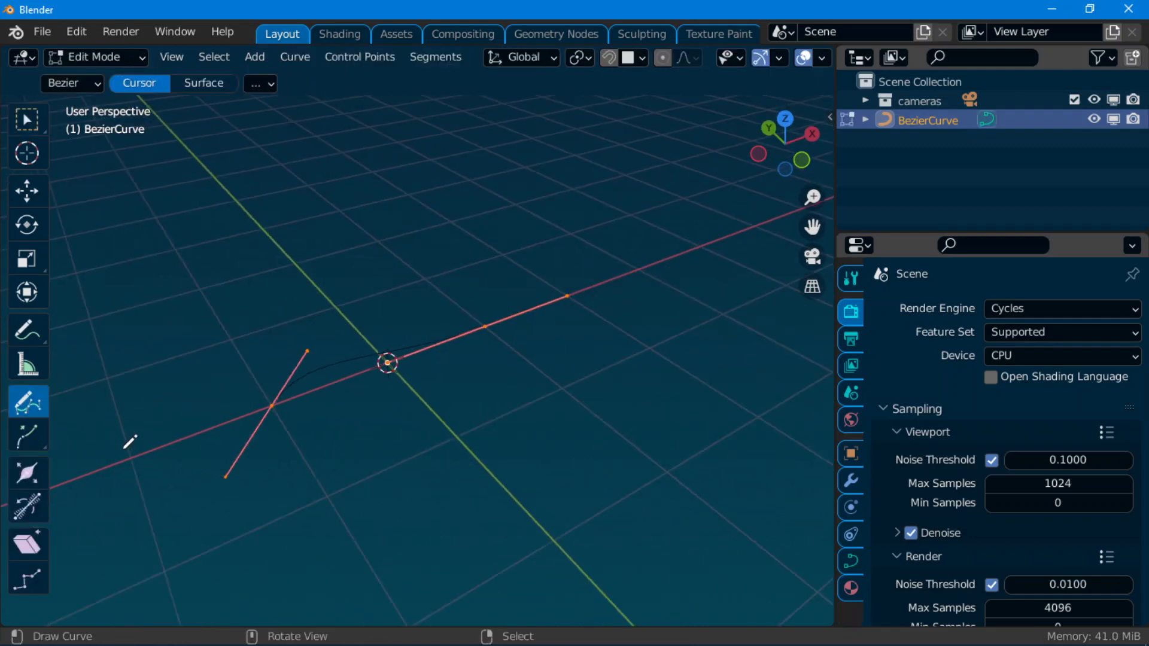
drag(256, 145, 261, 139)
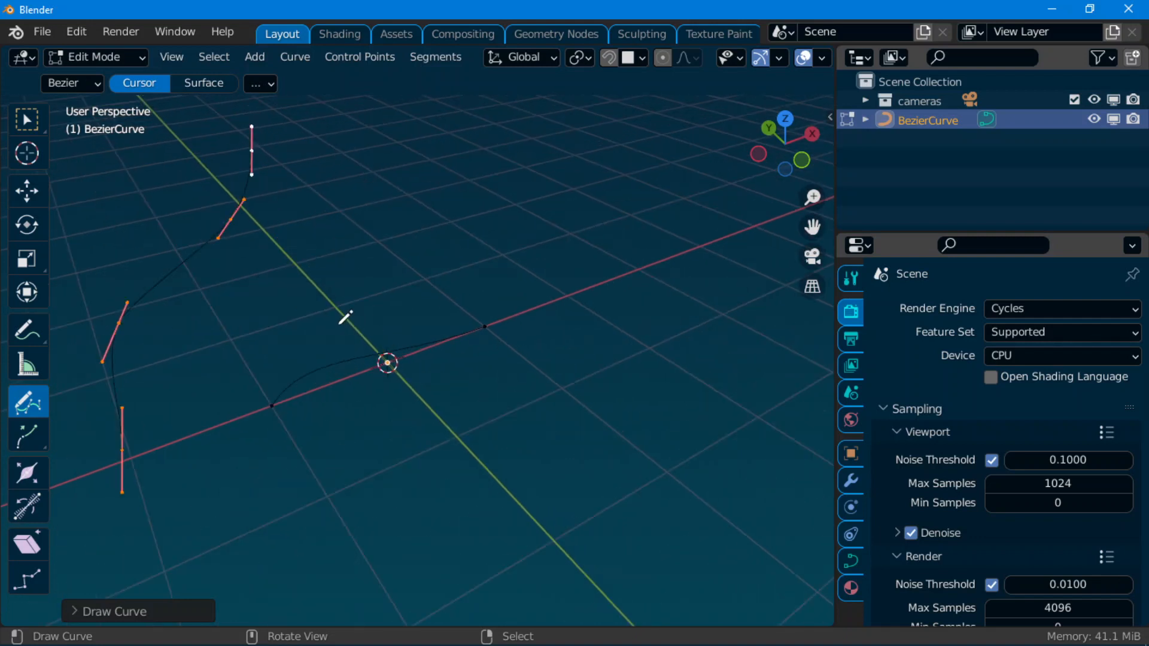
key(x)
click(333, 321)
key(Tab)
Rotate the Bezier curve 90° about the global Y axis so it stands upright
middle_drag(420, 338, 596, 401)
key(r)
key(y)
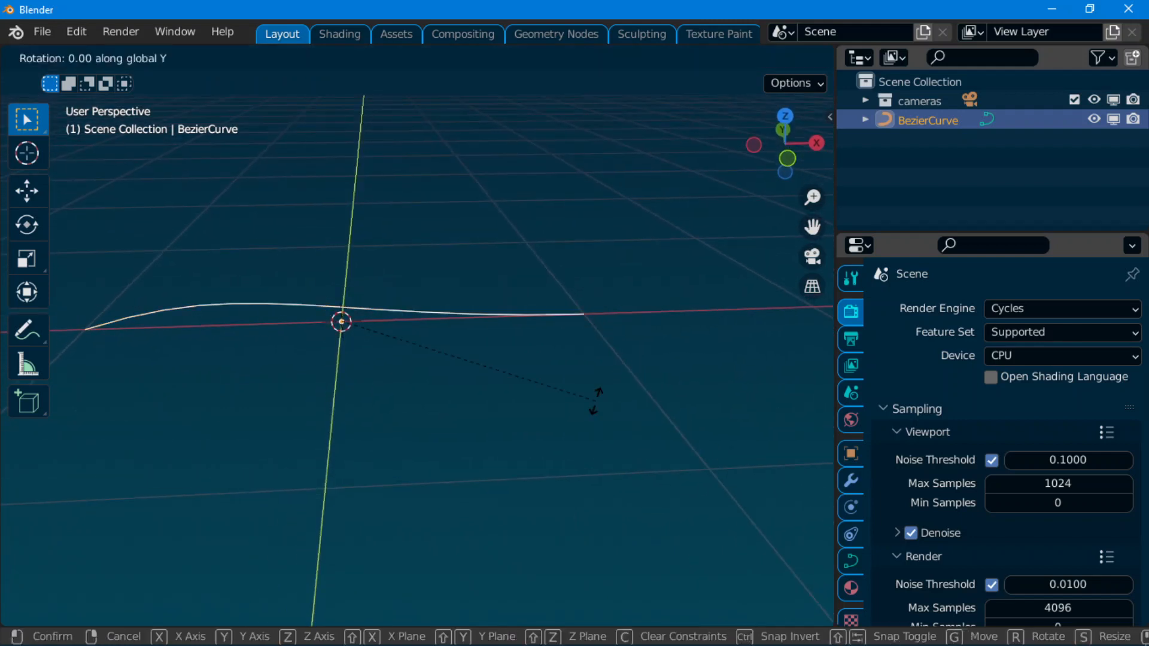
text(90)
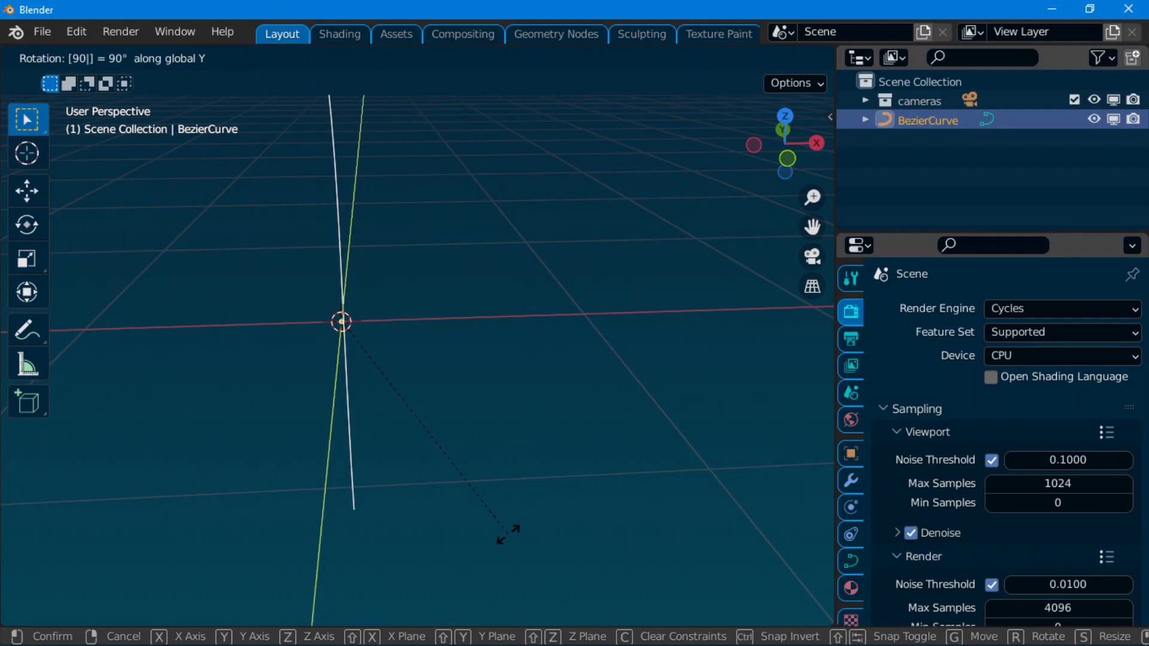
key(Return)
key(alt+Tab)
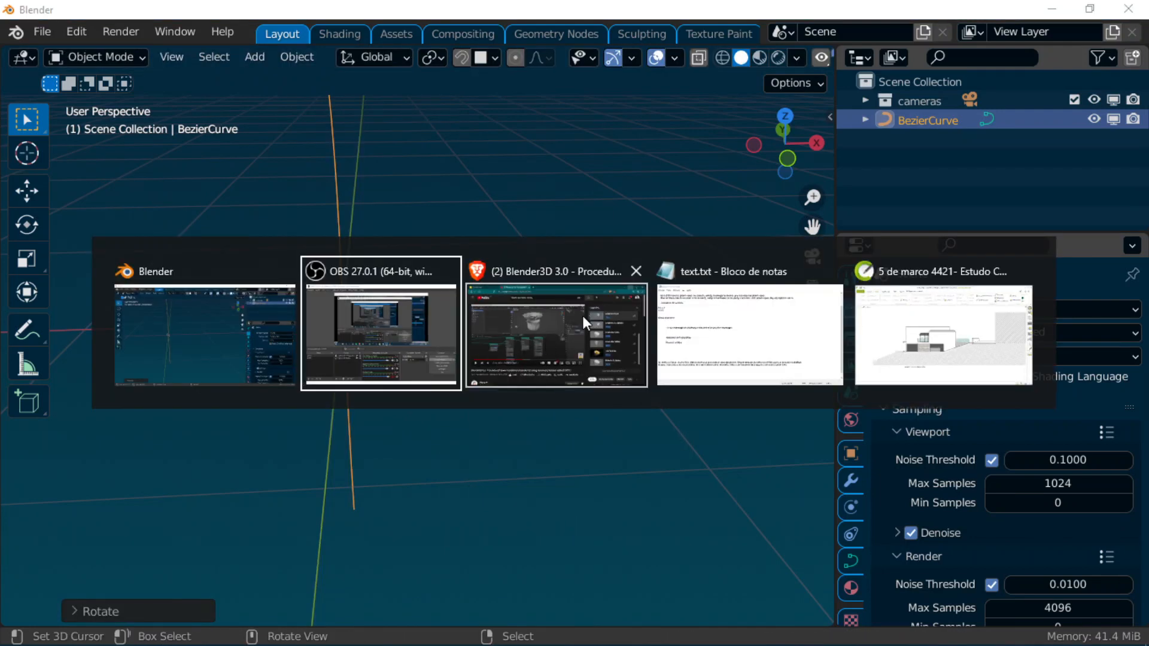
click(411, 348)
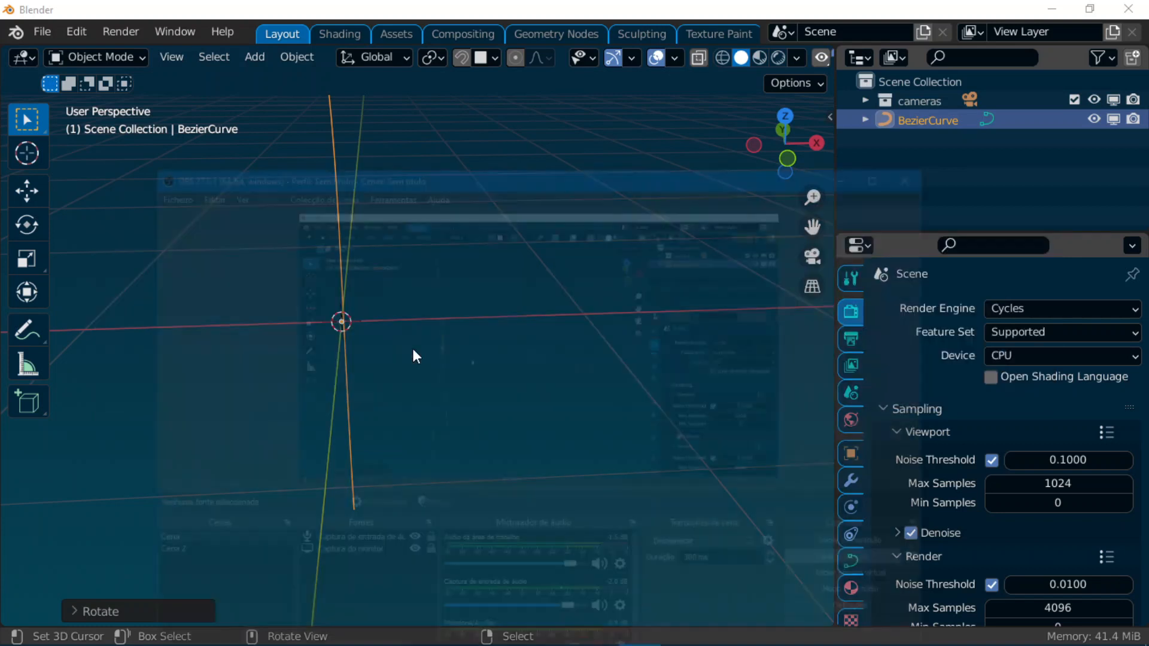
click(853, 66)
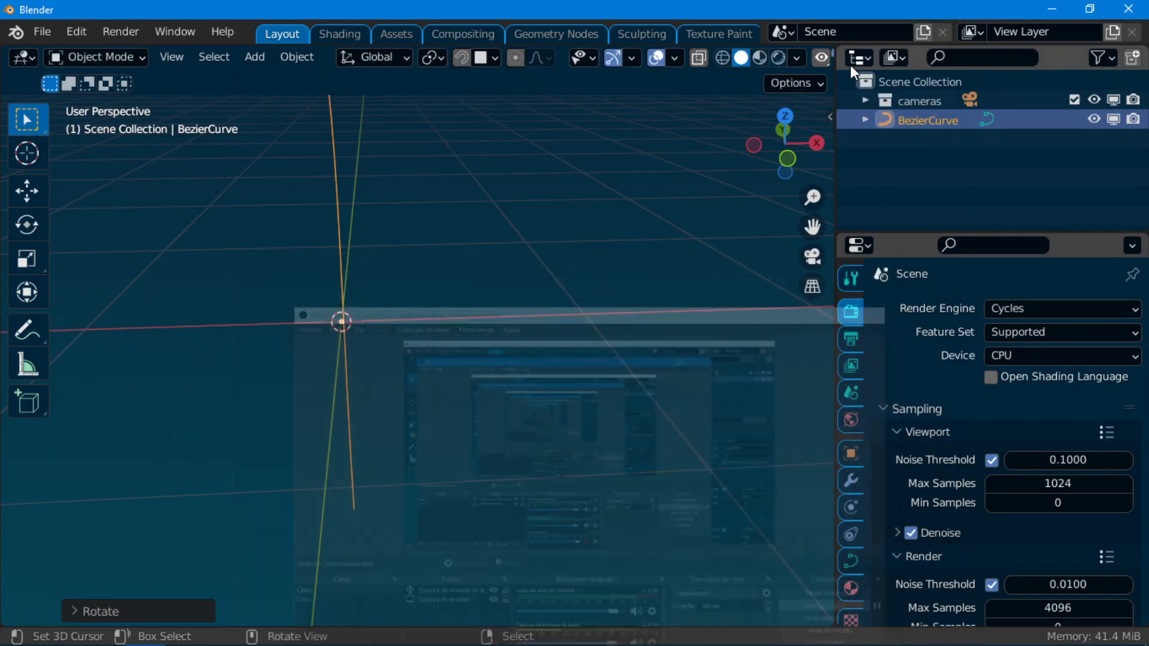
Move the curve up along Z so its lower end sits at the world origin
middle_drag(441, 328, 461, 375)
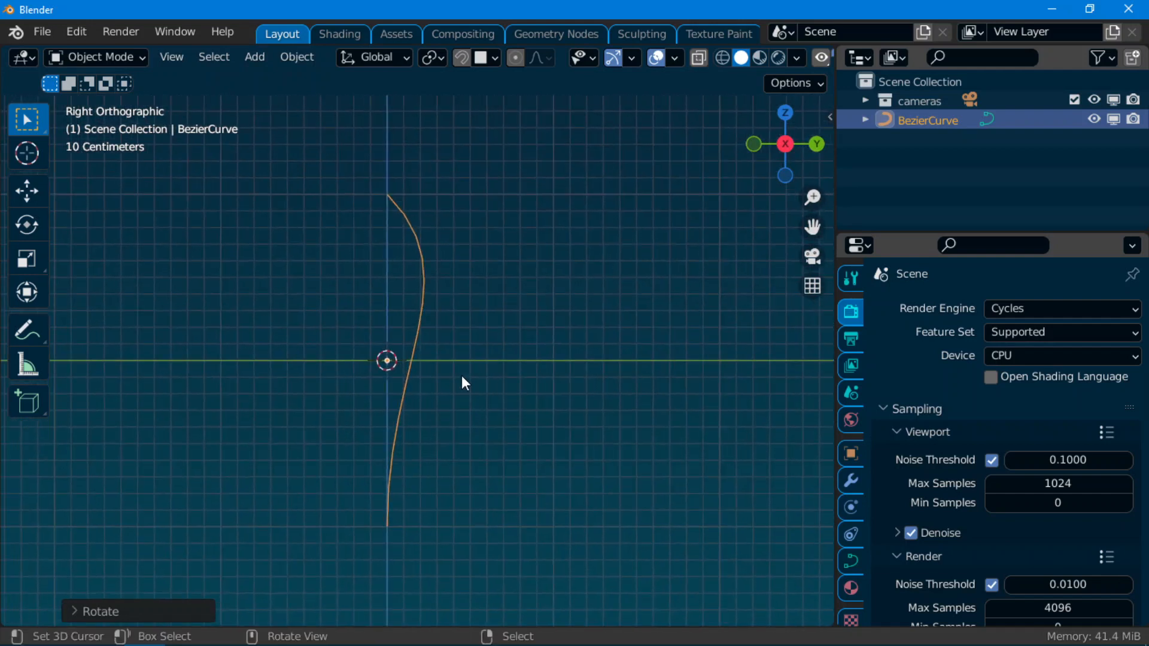
key(g)
key(z)
click(452, 216)
shift+middle_drag(454, 213, 820, 380)
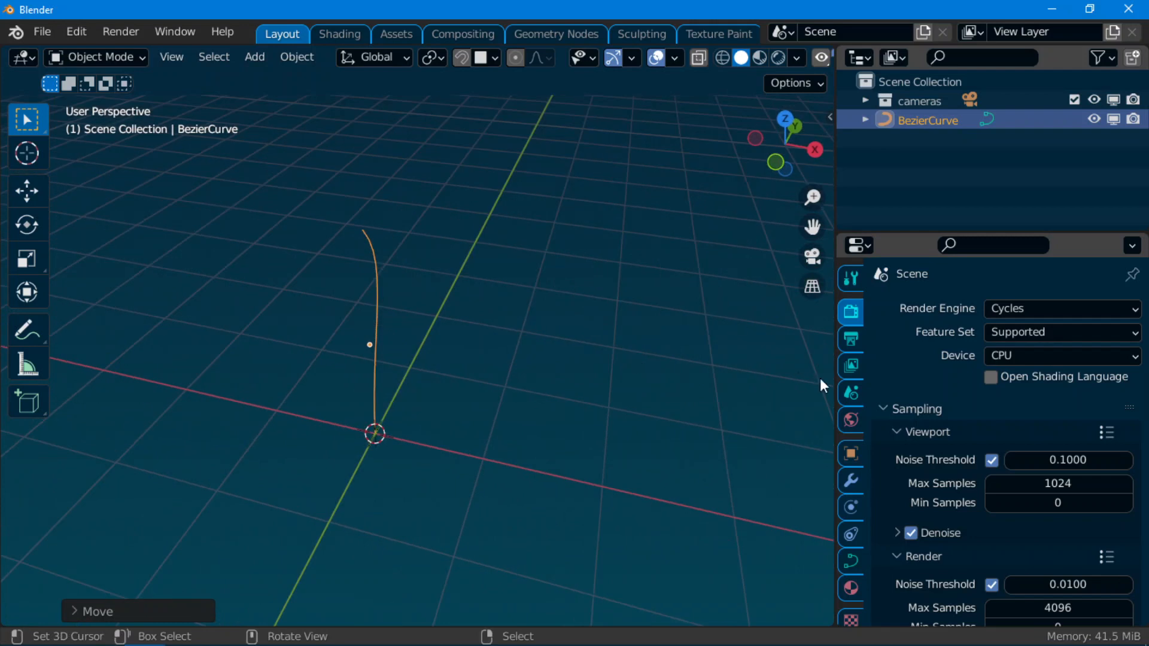
Split the 3D viewport into a second area showing the Geometry Node Editor and create a new node tree for the curve
drag(836, 388, 874, 389)
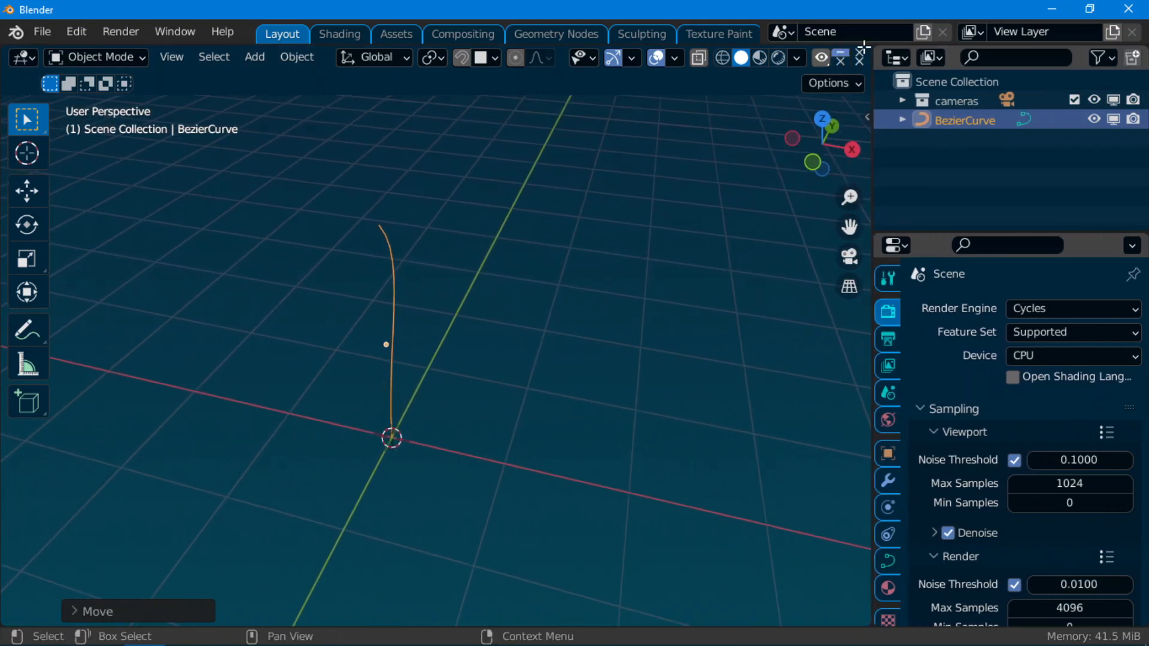
drag(863, 46, 458, 96)
click(478, 55)
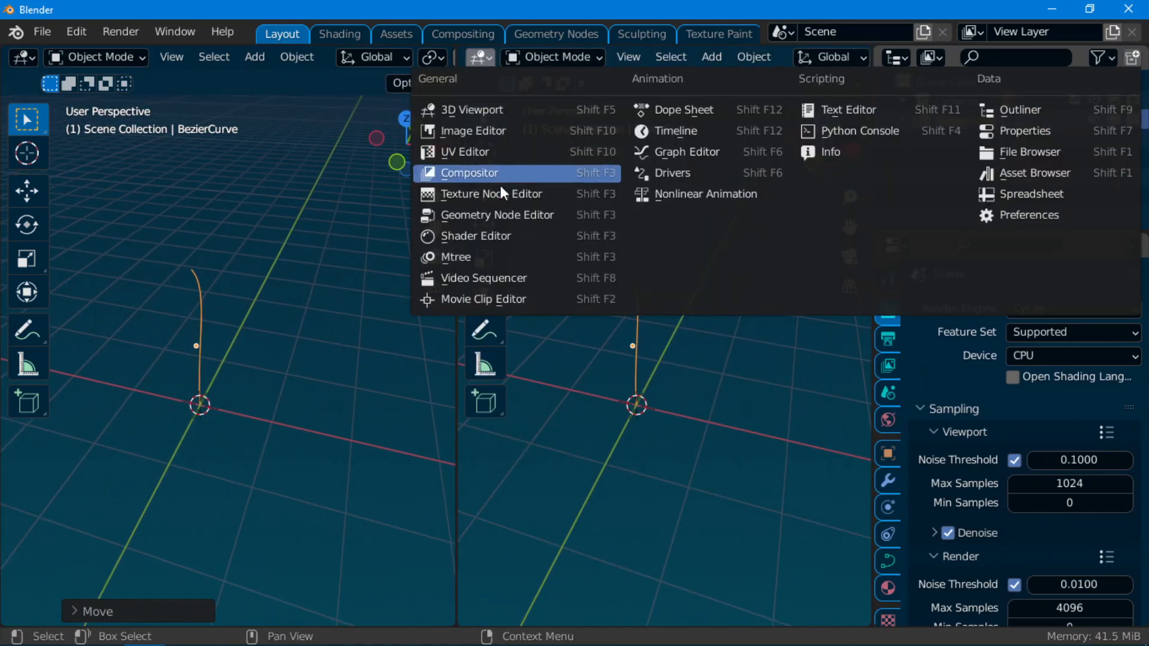
click(498, 217)
click(733, 56)
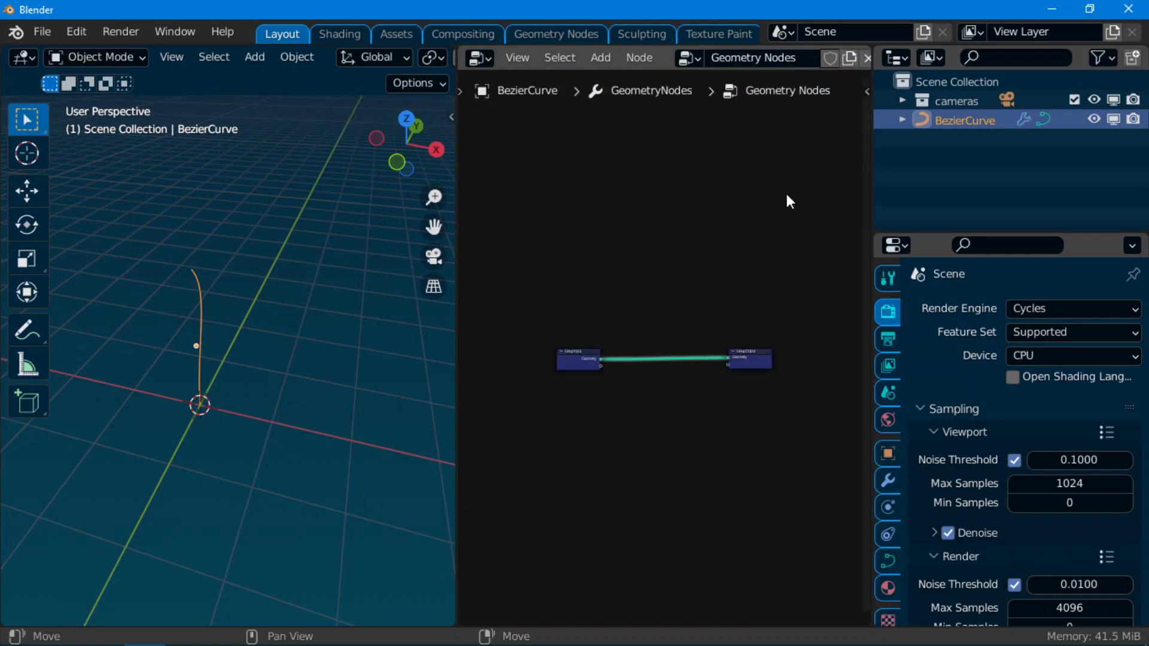
Enlarge the node editor area on both sides and hide the 3D viewport's toolbar
drag(873, 440, 996, 442)
drag(461, 425, 351, 424)
middle_drag(216, 435, 193, 440)
key(t)
scroll(194, 438, up, 3)
middle_drag(206, 386, 239, 386)
mouse_move(261, 283)
middle_down()
mouse_move(250, 307)
mouse_move(242, 280)
middle_up()
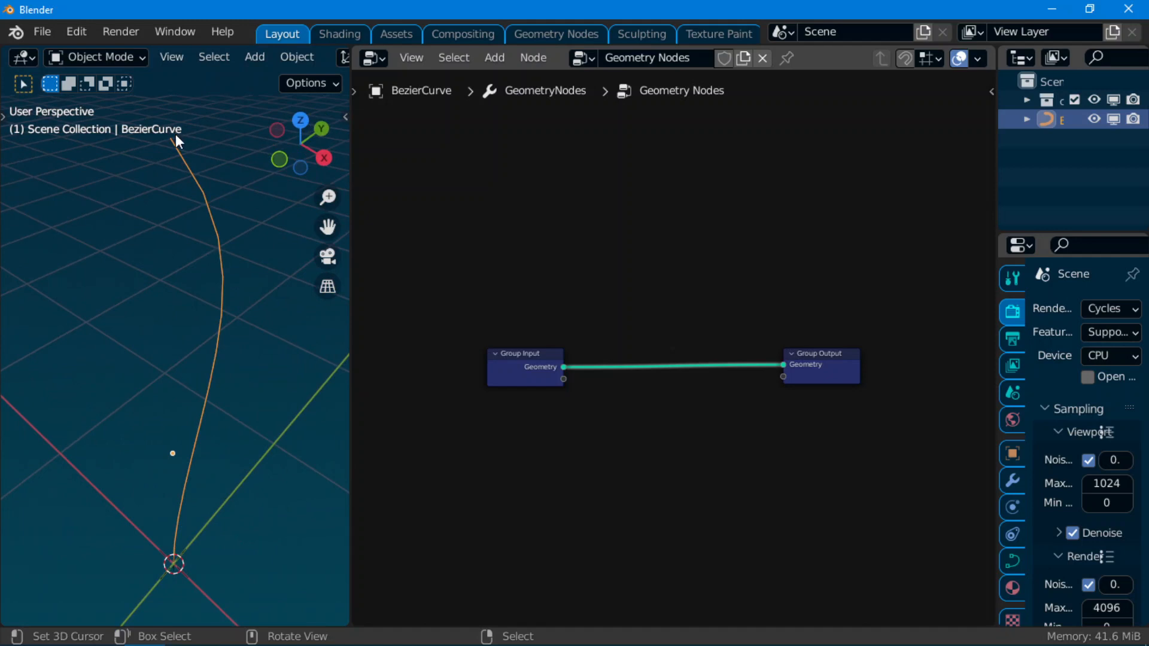
middle_drag(250, 352, 203, 419)
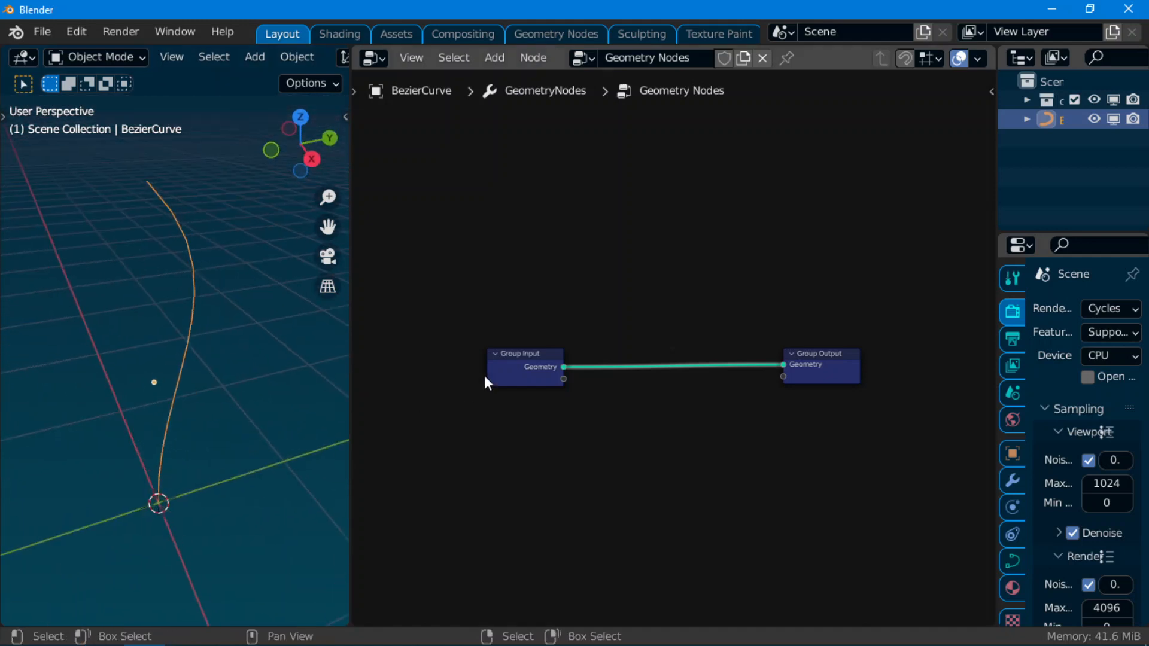
Insert a Curve to Mesh node on the link between Group Input and Group Output
scroll(558, 312, up, 1)
middle_drag(558, 312, 557, 248)
middle_drag(603, 182, 581, 206)
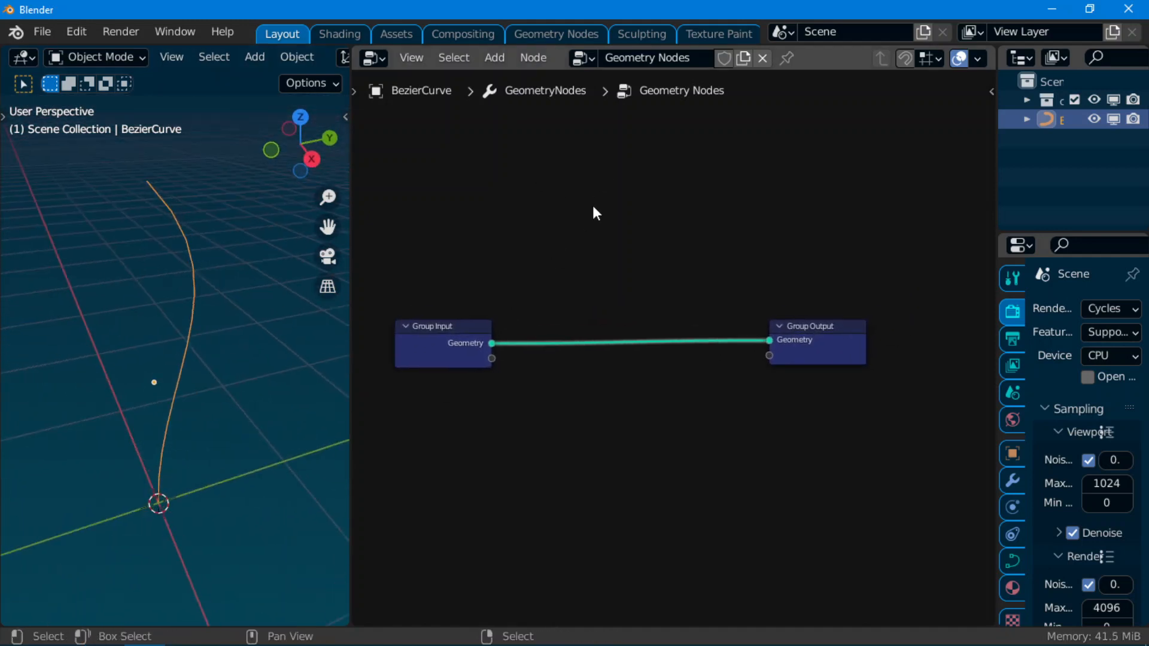
key(shift+a)
mouse_move(597, 204)
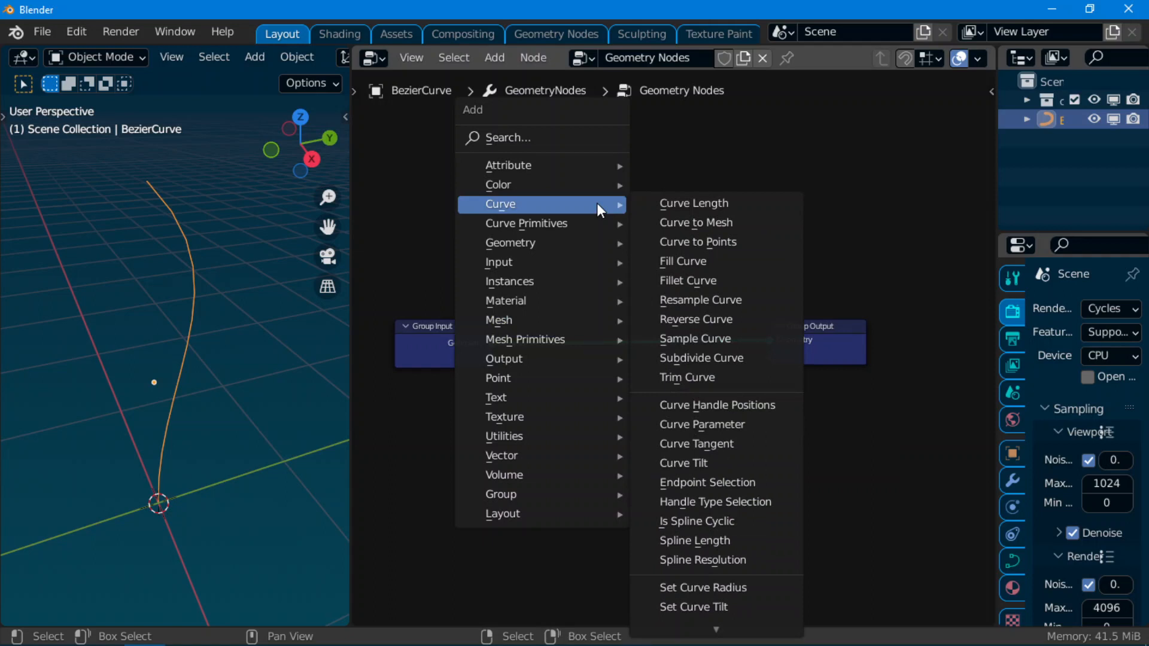
click(691, 225)
click(683, 368)
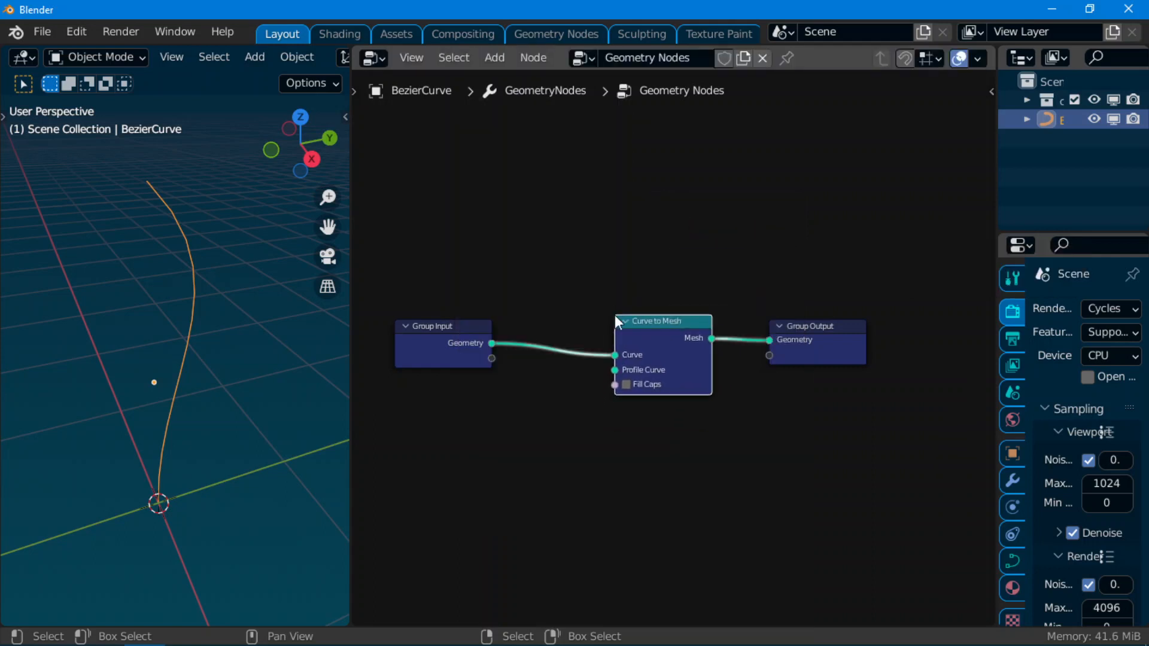
Spread out the node layout by moving Group Output and Curve to Mesh farther from Group Input
middle_drag(684, 368, 746, 281)
drag(703, 208, 734, 198)
middle_drag(796, 270, 584, 329)
drag(749, 316, 962, 305)
drag(585, 303, 668, 279)
scroll(580, 350, up, 1)
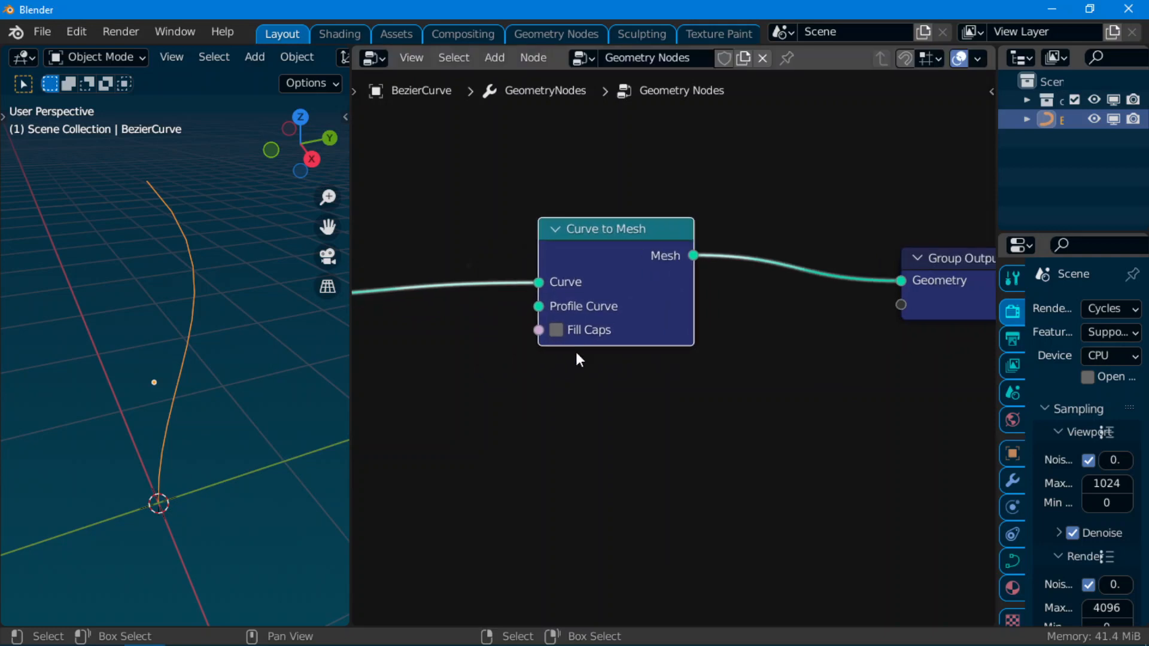
middle_drag(576, 351, 746, 284)
middle_drag(163, 412, 188, 452)
middle_drag(215, 367, 193, 463)
scroll(643, 355, up, 2)
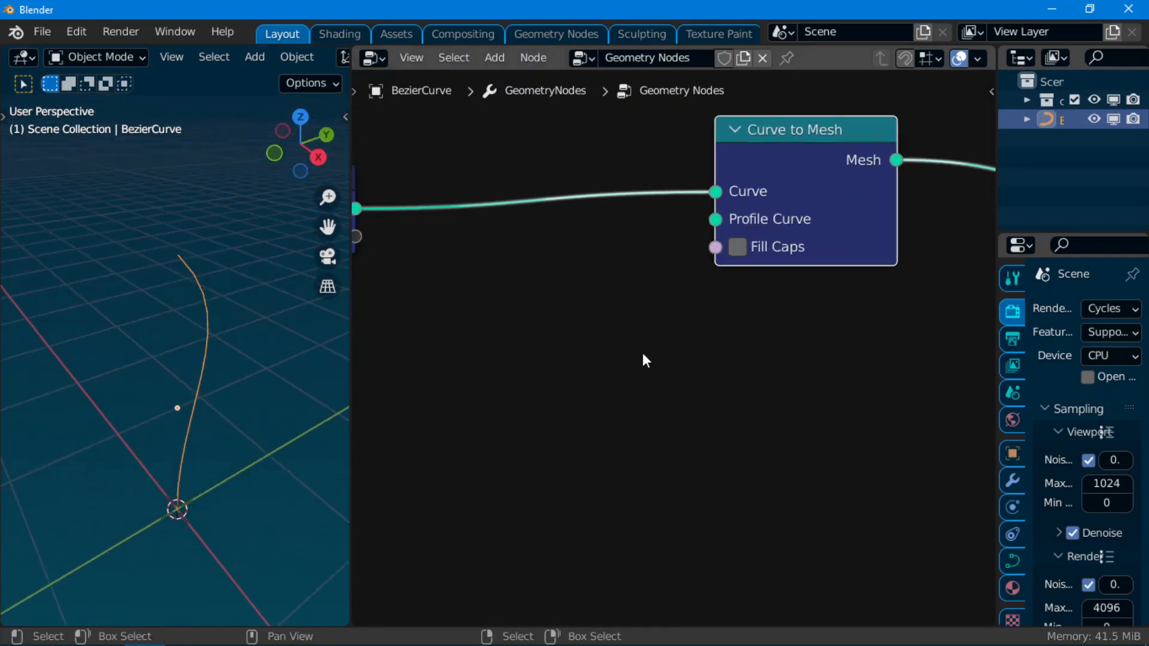
scroll(622, 366, down, 4)
middle_drag(659, 382, 615, 405)
scroll(244, 476, up, 2)
shift+middle_drag(244, 476, 198, 431)
scroll(540, 368, down, 2)
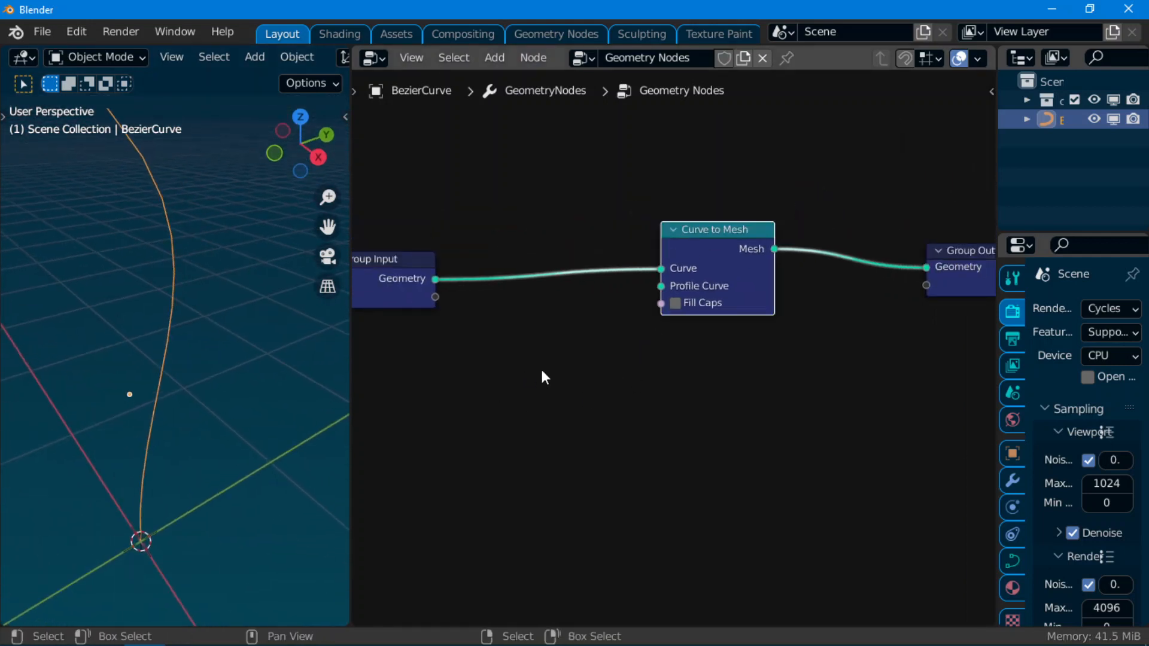
Add a Curve Circle primitive node below the Group Input node
scroll(540, 368, up, 1)
middle_drag(540, 366, 622, 306)
middle_drag(163, 546, 157, 543)
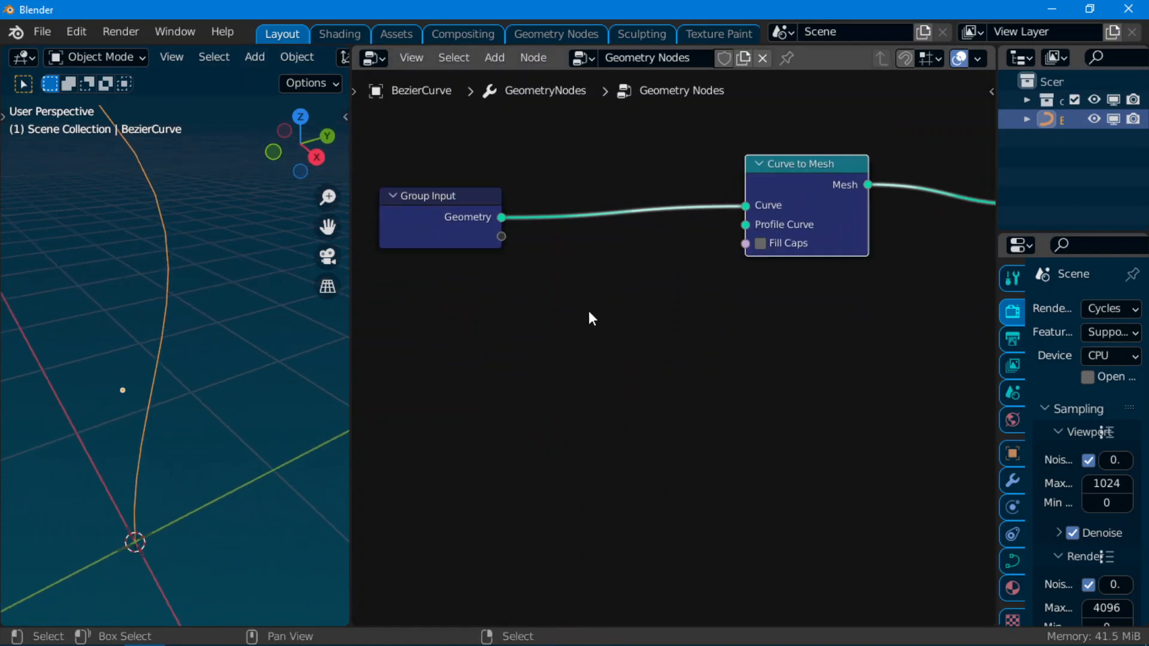
key(shift+a)
mouse_move(589, 317)
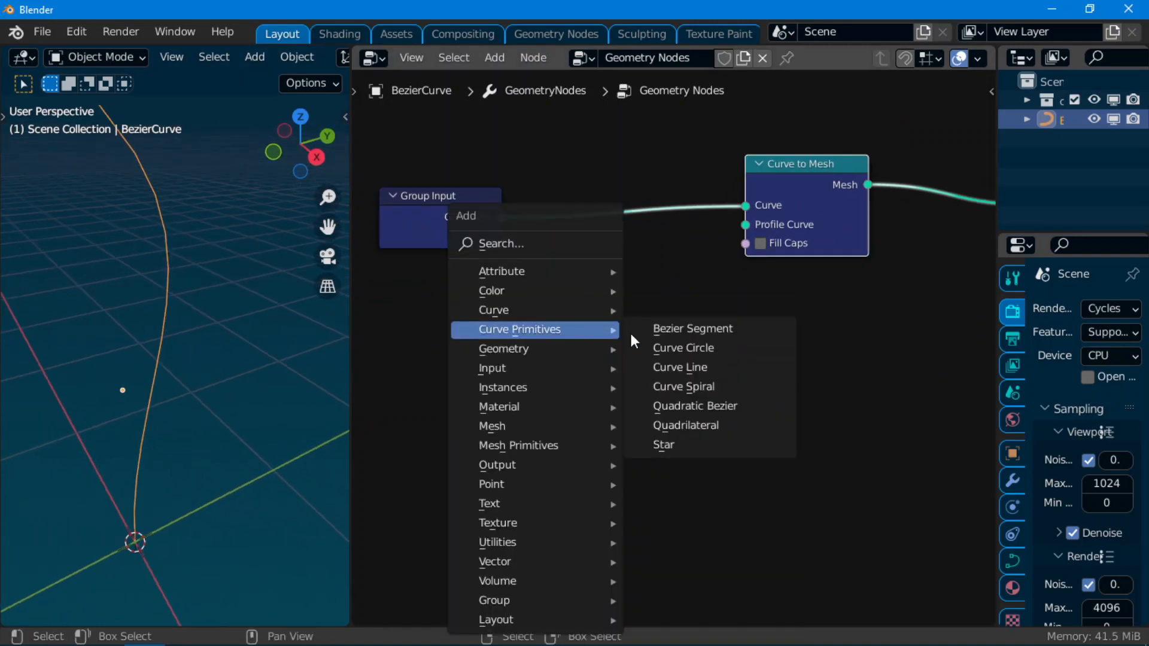
click(660, 349)
click(436, 309)
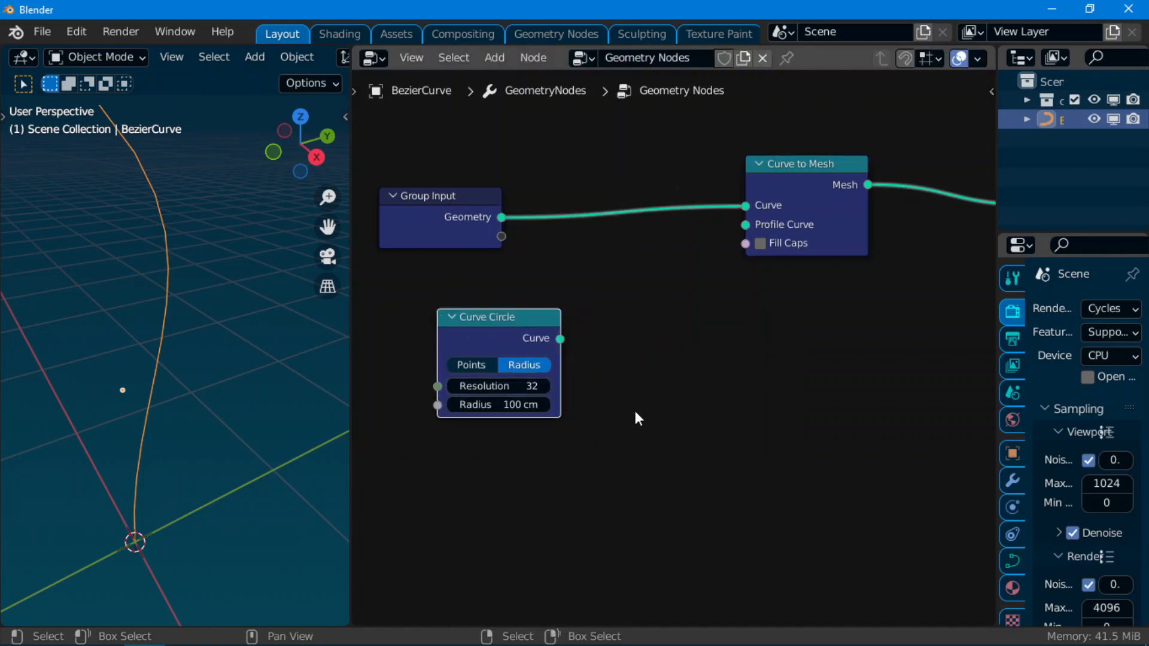
key(alt+Tab)
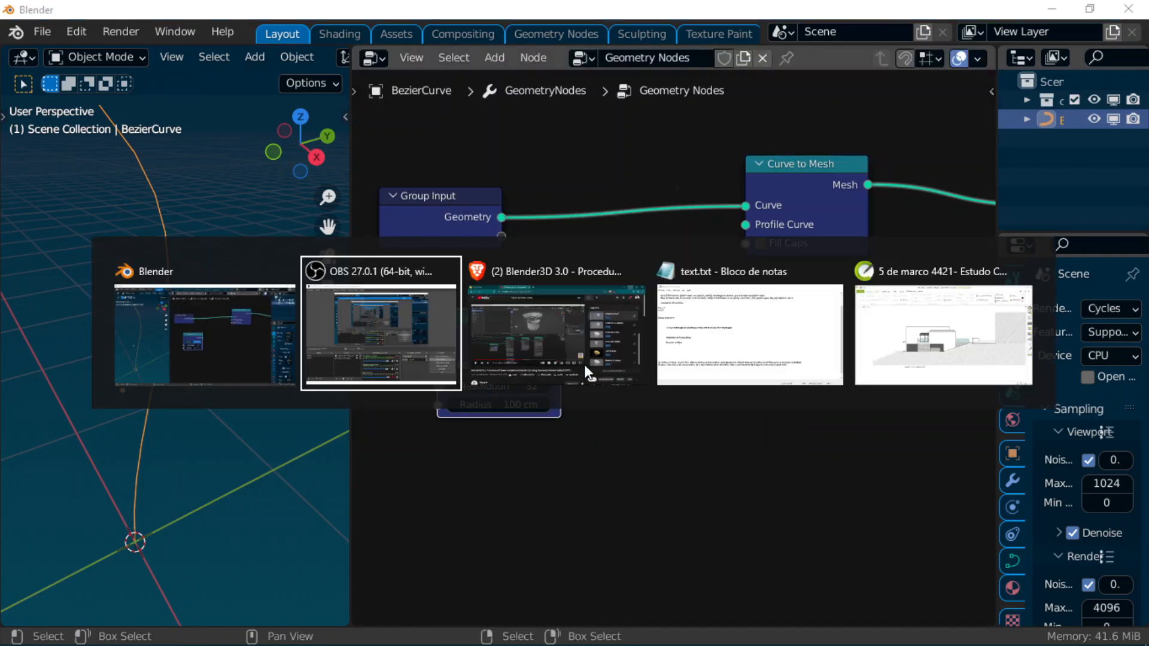
click(408, 354)
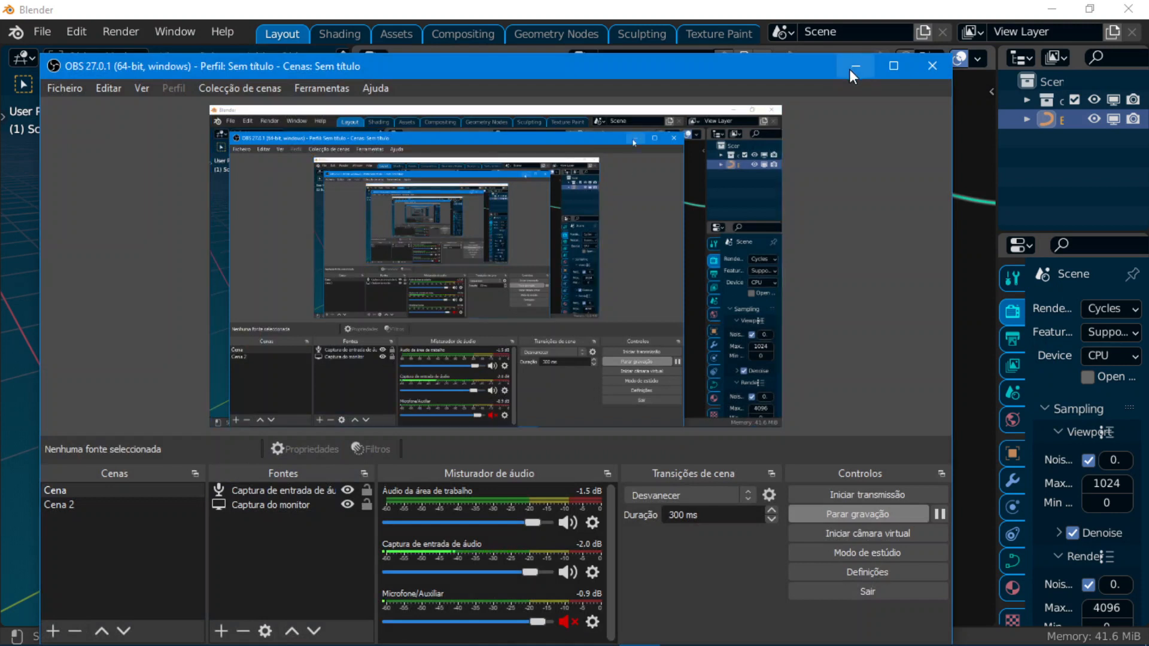
click(855, 67)
Connect the Curve Circle to the Profile Curve input of Curve to Mesh and set its radius to 1 cm
drag(560, 339, 746, 225)
middle_drag(216, 366, 108, 347)
scroll(538, 383, up, 3)
double_click(576, 350)
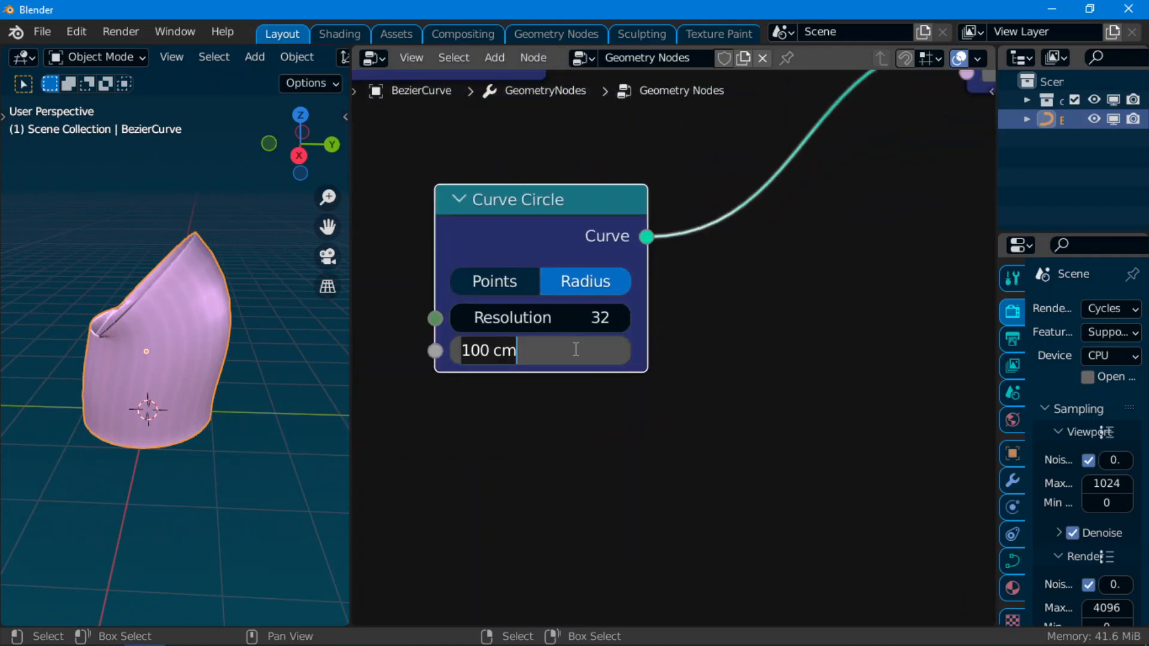
key(Return)
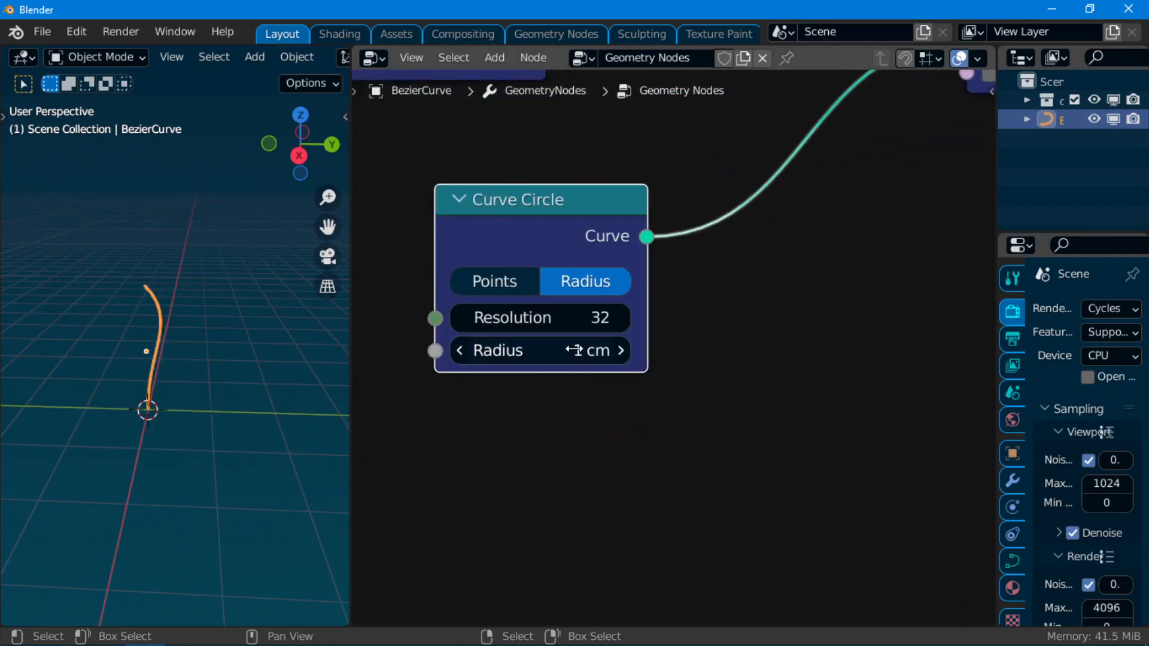
Try out other resolution values on the Curve Circle node, then discard the change
scroll(498, 351, up, 2)
scroll(169, 429, up, 5)
middle_drag(217, 408, 263, 439)
scroll(262, 438, up, 2)
shift+middle_drag(232, 338, 227, 449)
middle_drag(544, 402, 603, 404)
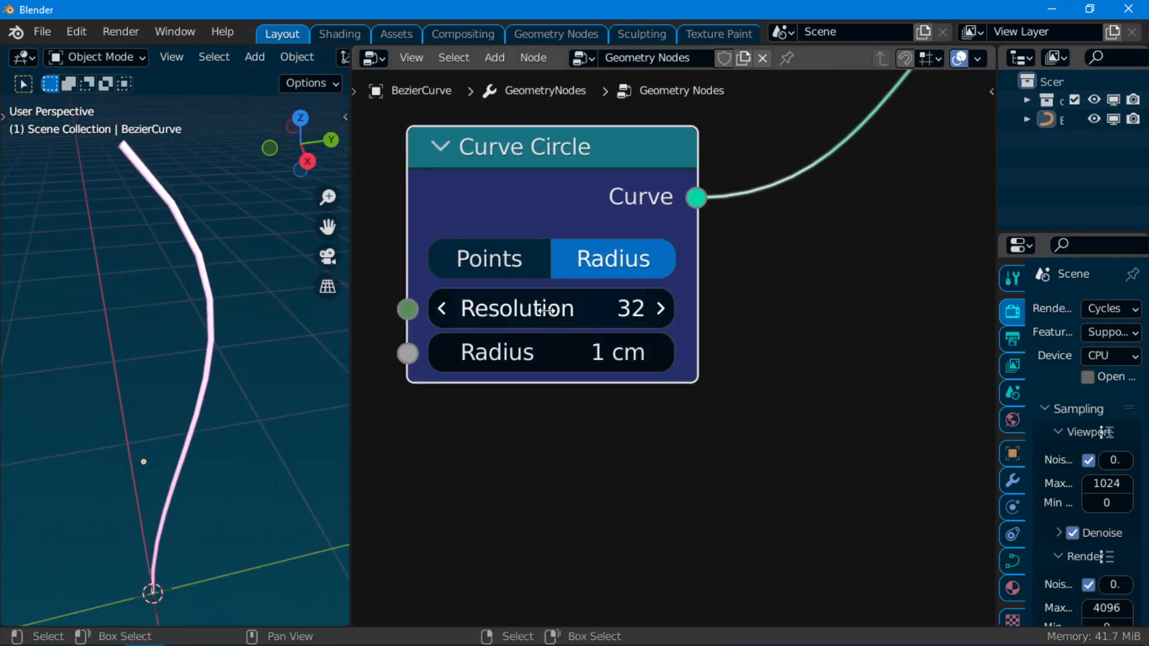
drag(546, 309, 604, 309)
drag(516, 309, 511, 310)
right_click(541, 309)
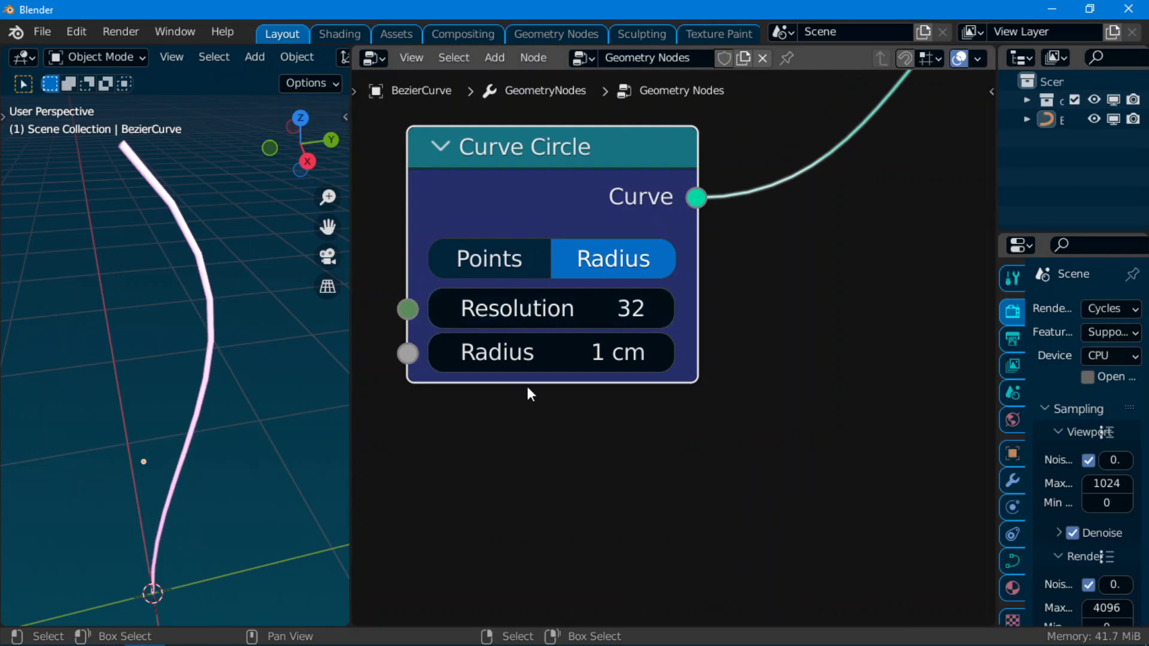
Try defining the Curve Circle by points instead of radius, then return it to Radius mode
scroll(670, 411, down, 12)
scroll(644, 365, up, 2)
click(596, 310)
click(640, 308)
click(577, 310)
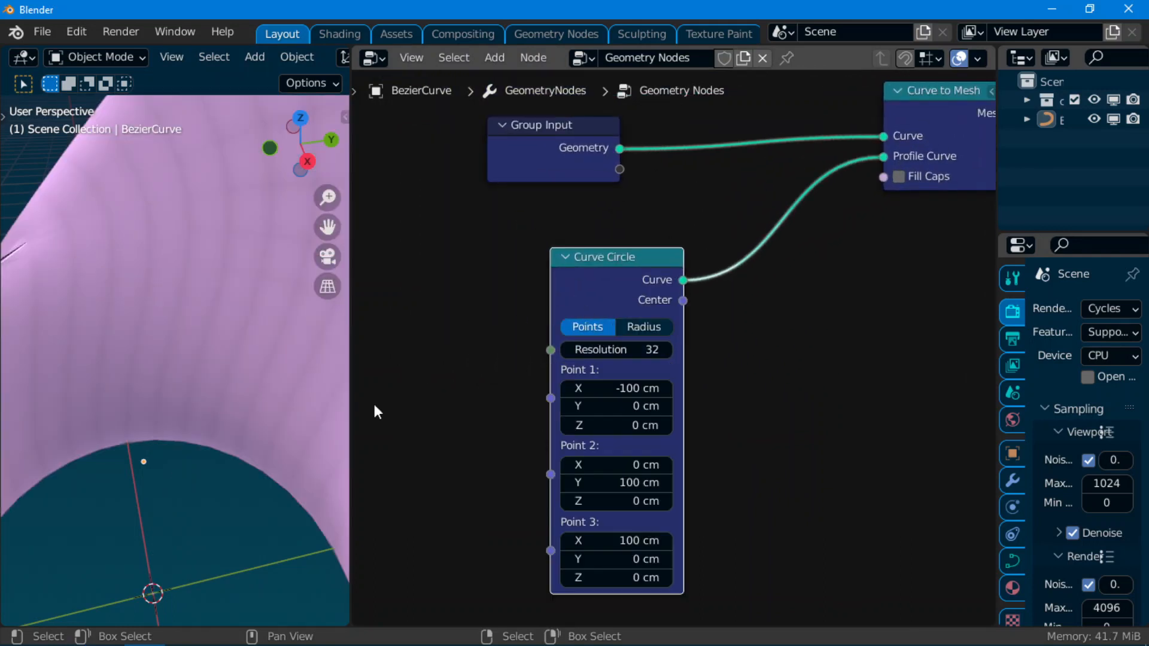
scroll(381, 397, down, 1)
scroll(270, 451, down, 4)
middle_drag(261, 455, 468, 430)
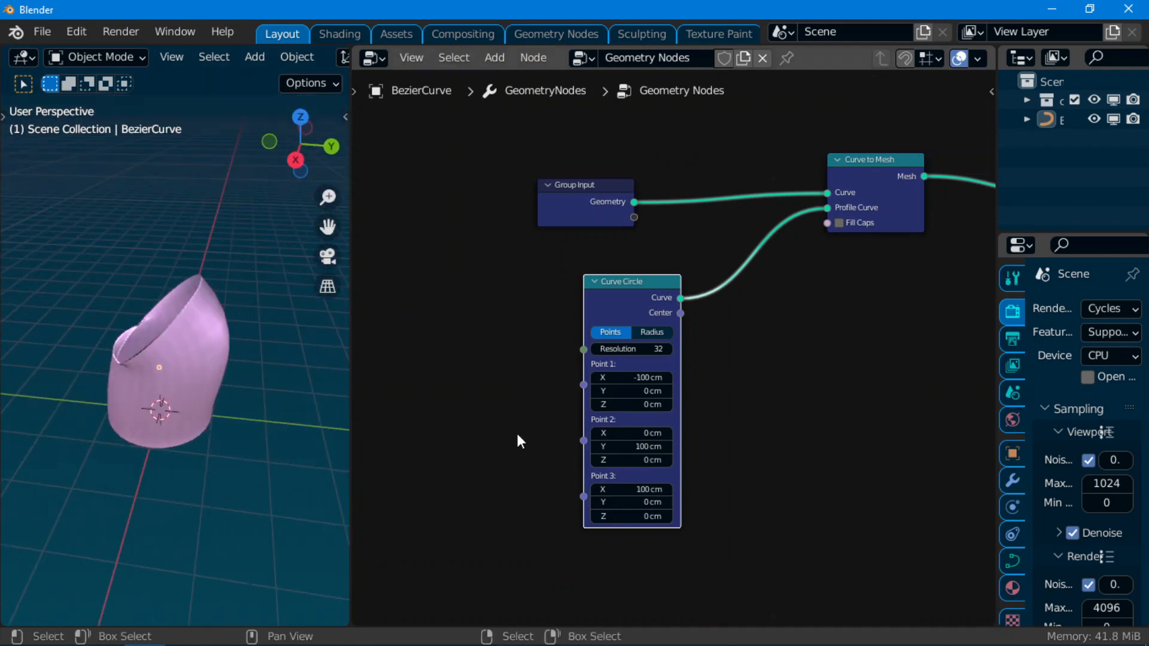
mouse_move(632, 516)
mouse_down()
mouse_move(712, 516)
mouse_move(628, 516)
mouse_up()
middle_drag(708, 344, 604, 414)
scroll(689, 305, up, 5)
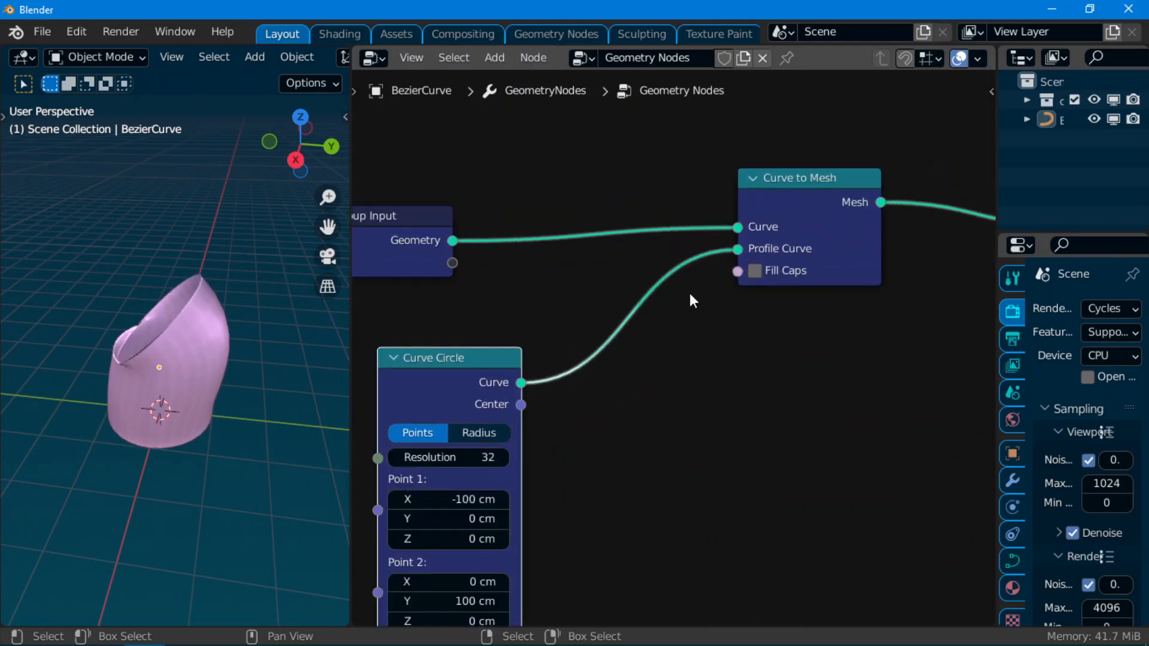
click(468, 436)
scroll(449, 386, up, 7)
scroll(714, 349, down, 8)
Move the Group Output node farther from Curve to Mesh to free space between them
middle_drag(598, 392, 347, 433)
middle_drag(871, 358, 535, 416)
drag(516, 384, 778, 369)
middle_drag(496, 381, 885, 266)
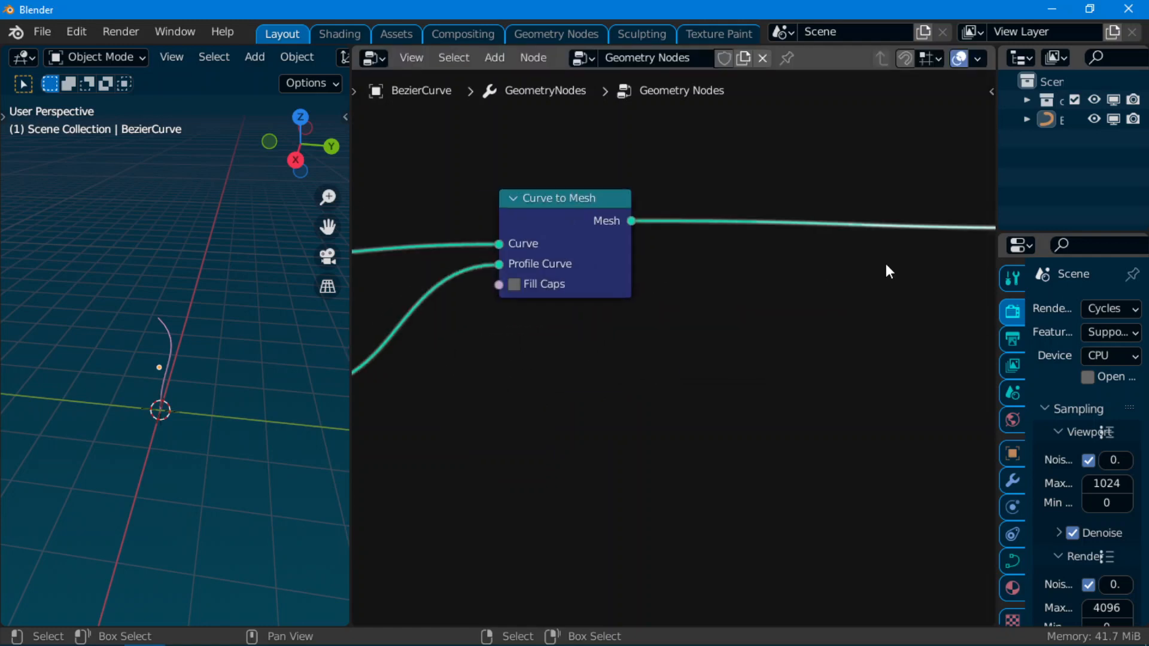
Insert a Set Material node on the link between Curve to Mesh and Group Output
key(shift+a)
click(816, 156)
text(set)
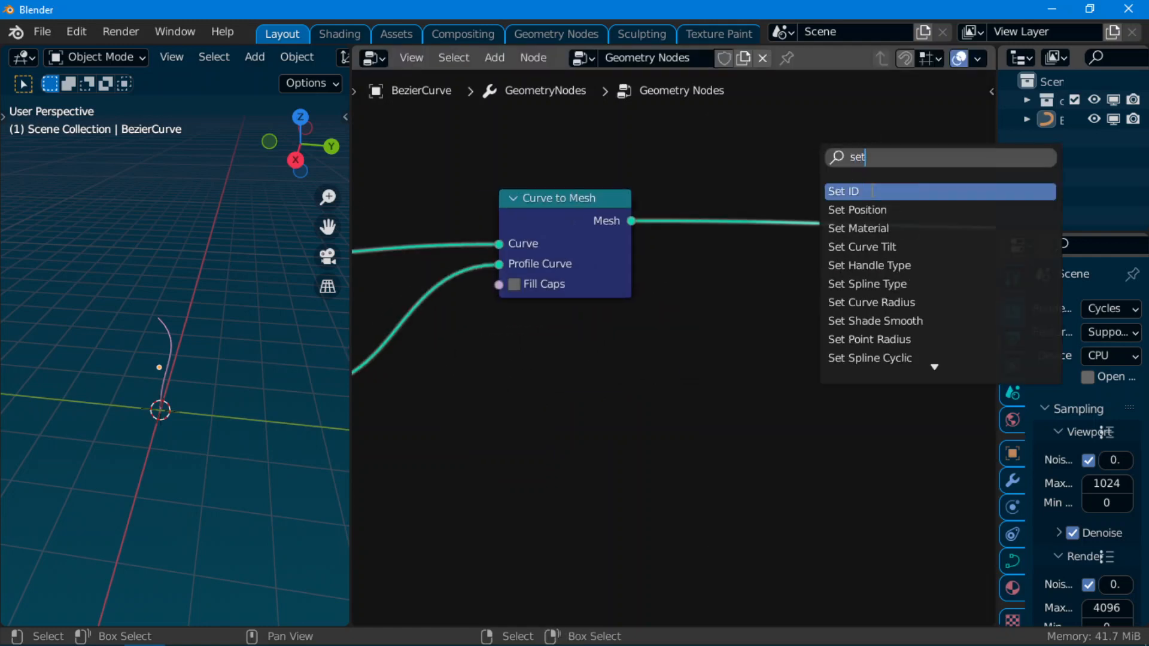
click(868, 229)
click(831, 242)
scroll(828, 269, up, 3)
middle_drag(820, 309, 657, 374)
scroll(694, 287, down, 2)
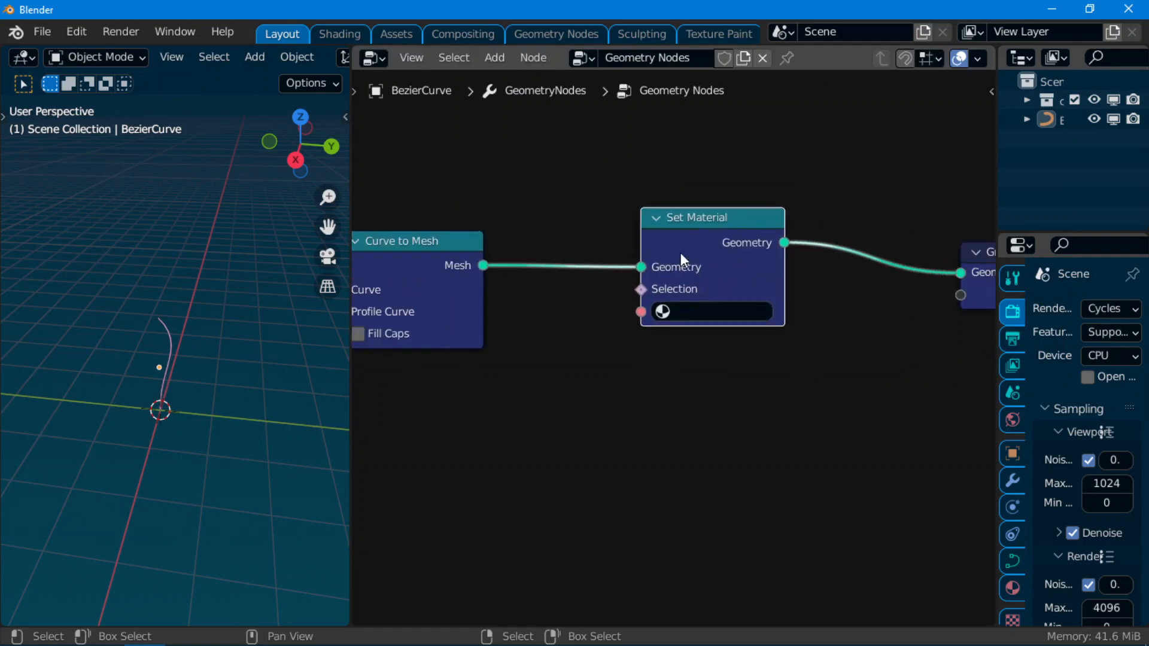
Switch the node area to the Shader Editor and create a new material for the Bezier curve
click(381, 58)
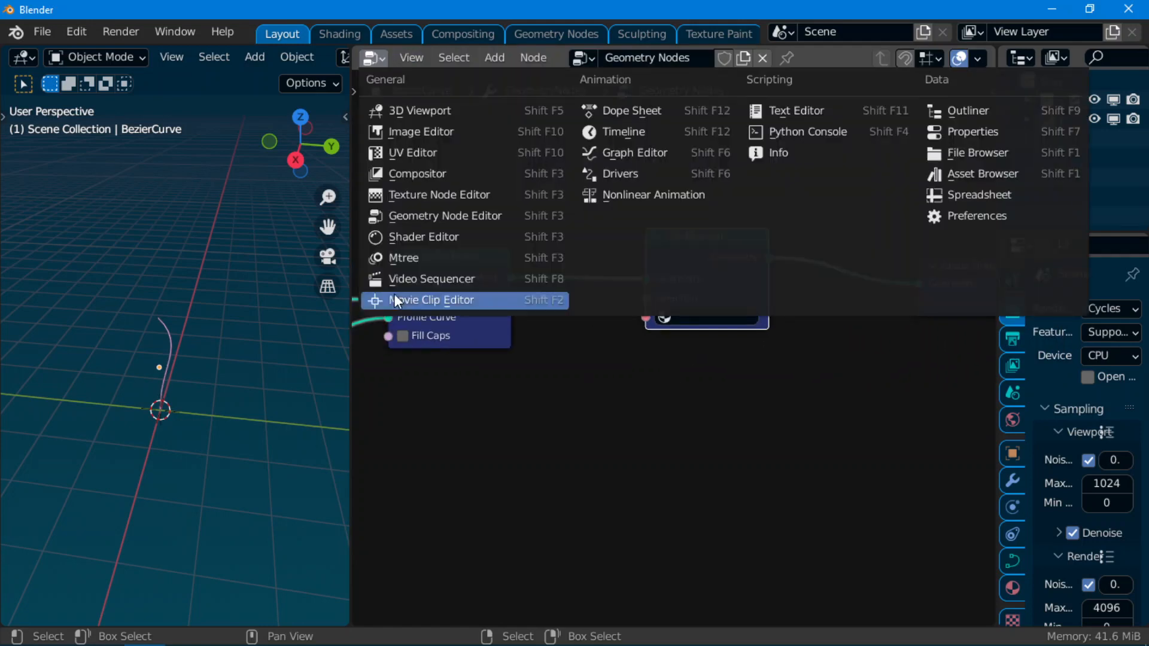
click(435, 235)
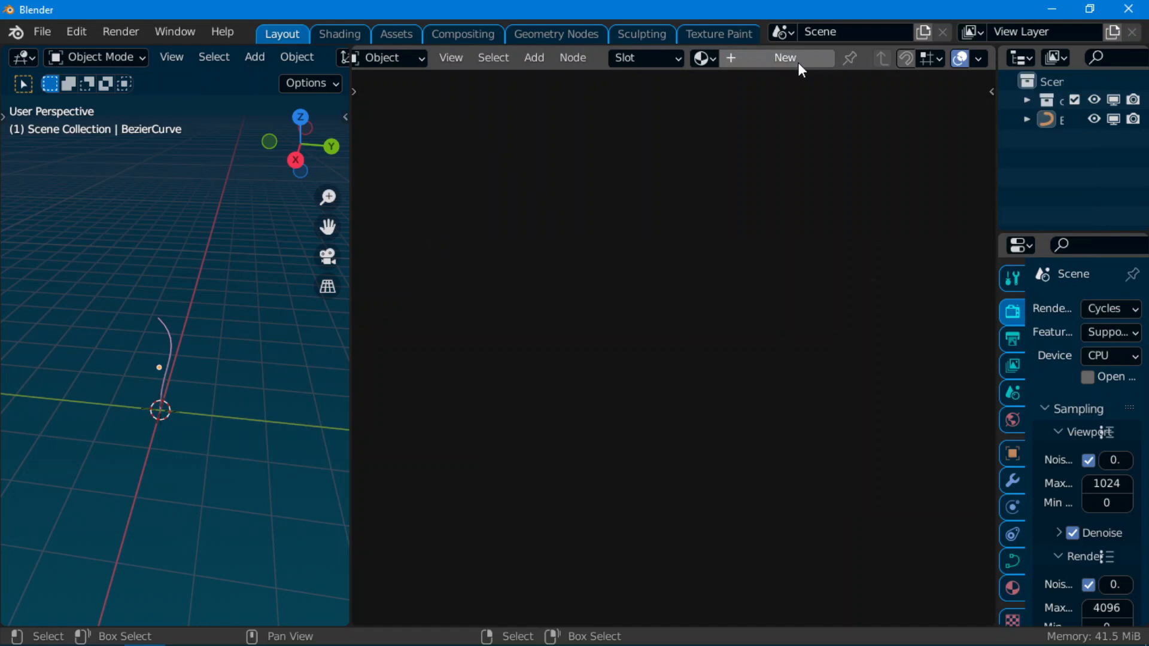
click(798, 60)
scroll(170, 336, up, 6)
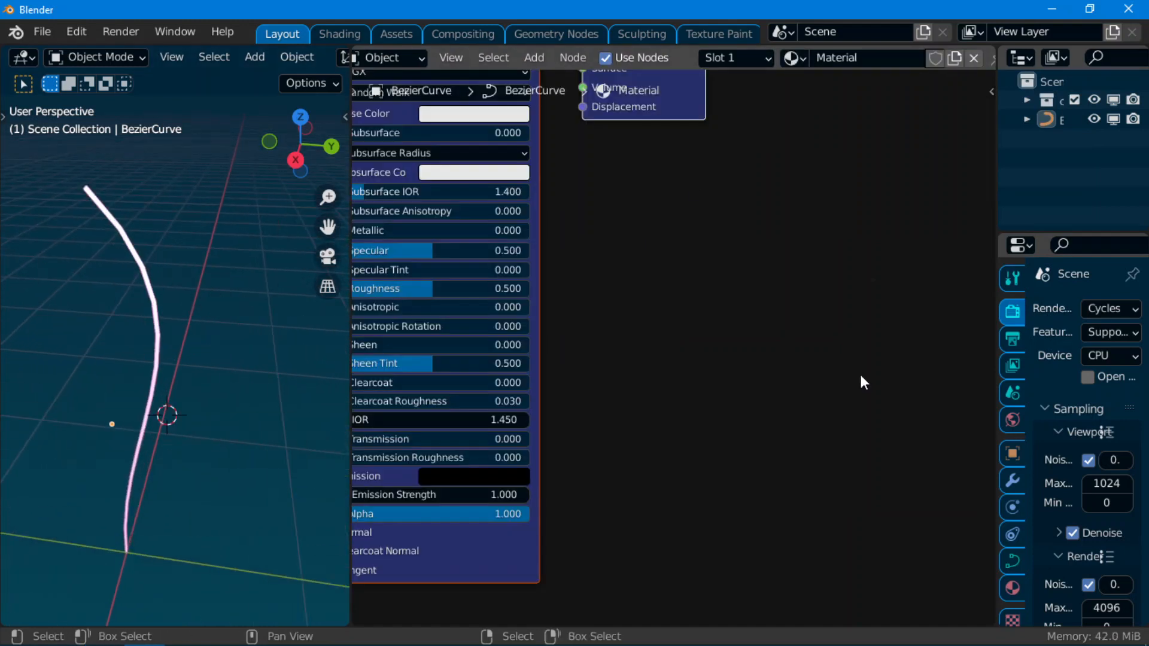
key(Home)
Set the material's base color to dark green (H 0.314, S 1.000, V 0.055) and rename it stick
click(563, 207)
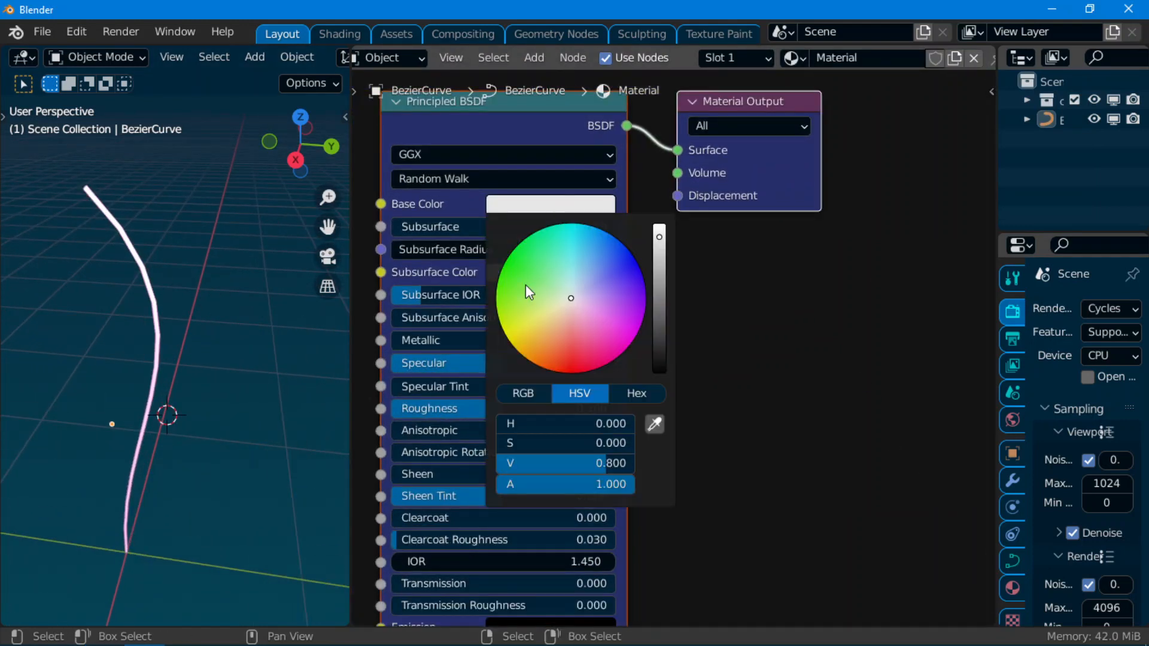
drag(526, 285, 496, 281)
drag(663, 301, 659, 335)
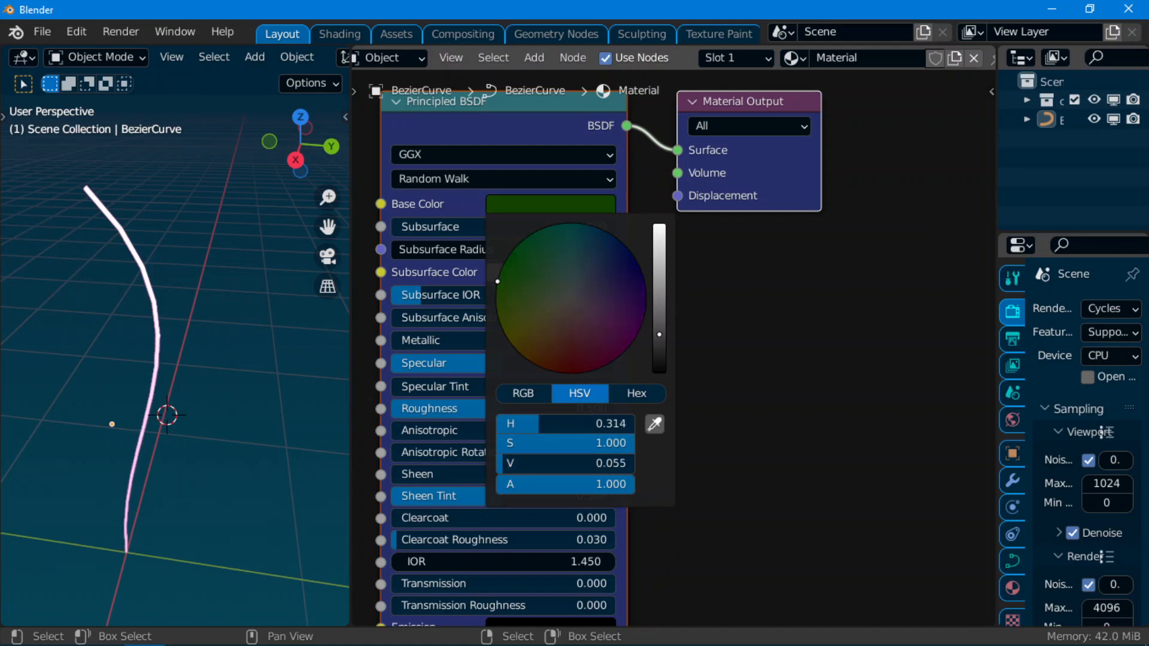
scroll(811, 67, down, 2)
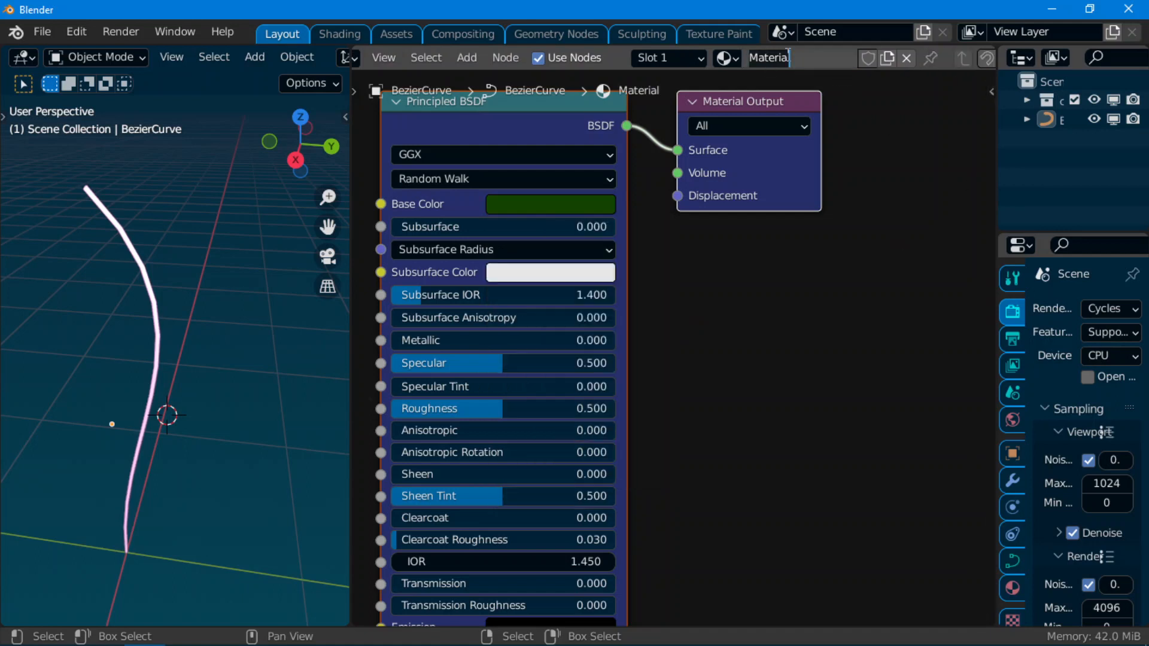
key(Return)
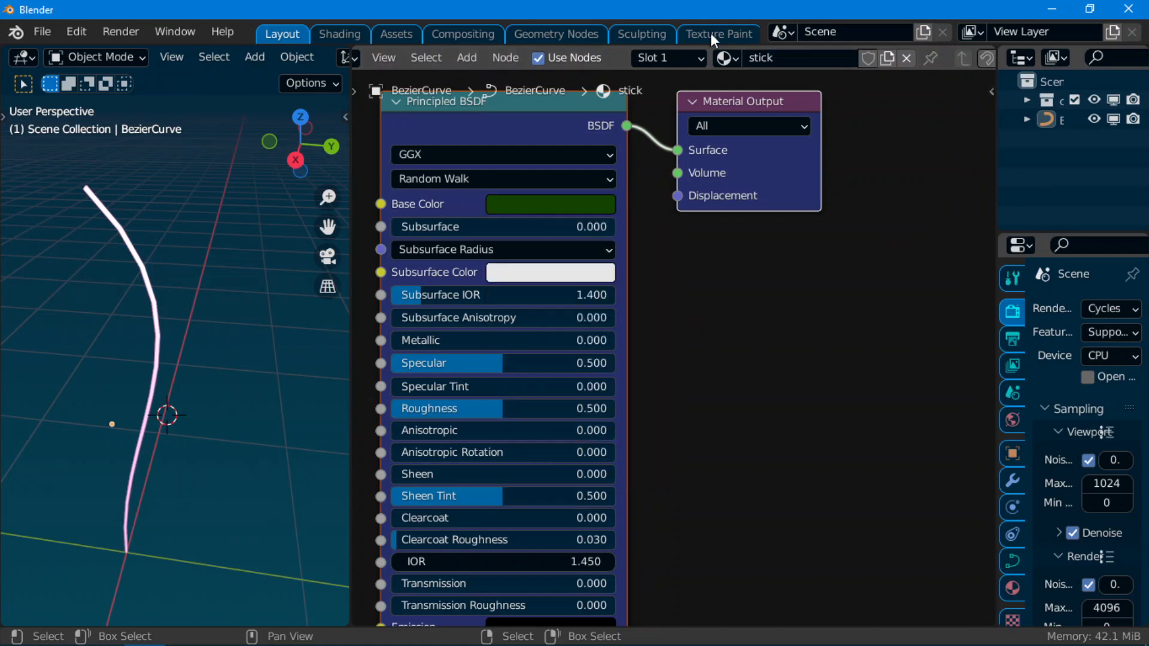
Return to the Geometry Node Editor and assign the stick material in the Set Material node
scroll(420, 106, down, 2)
scroll(365, 53, up, 2)
click(384, 55)
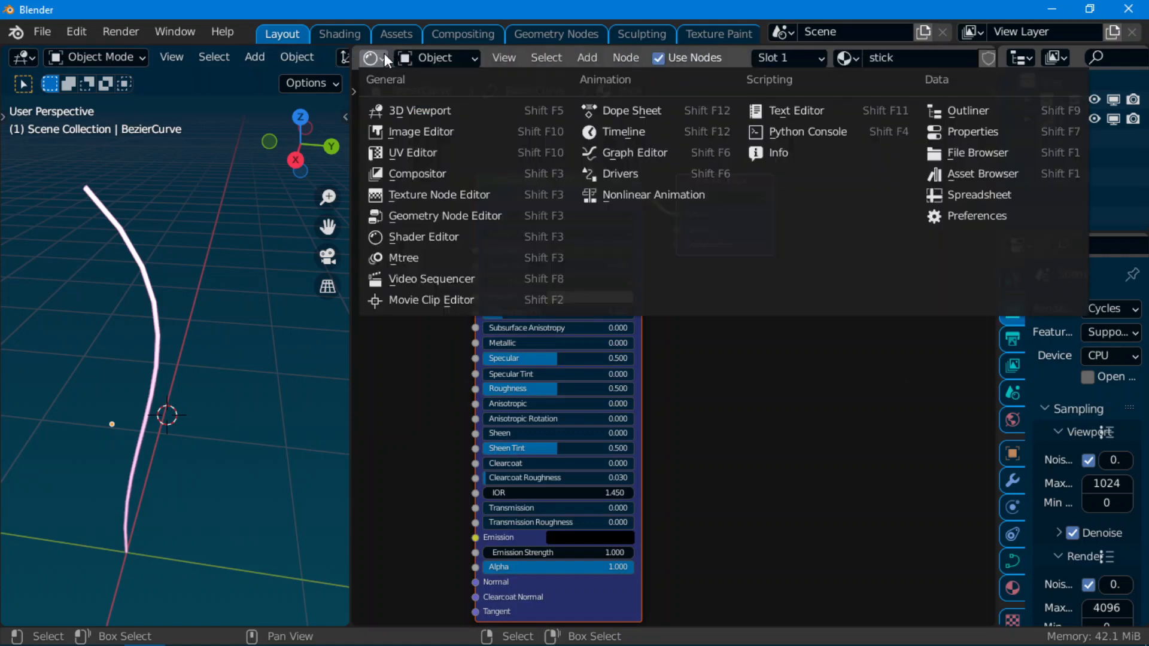
click(405, 219)
scroll(728, 388, down, 5)
middle_drag(736, 405, 700, 314)
scroll(700, 314, up, 3)
key(n)
click(988, 132)
click(988, 99)
key(n)
scroll(688, 316, up, 2)
click(796, 267)
click(796, 302)
scroll(146, 421, up, 1)
Change the 3D viewport shading so that the stem is displayed with its material
key(z)
click(202, 426)
mouse_move(149, 362)
middle_down()
mouse_move(213, 207)
mouse_move(228, 294)
mouse_move(184, 410)
mouse_move(208, 436)
mouse_move(233, 436)
middle_up()
scroll(608, 393, down, 1)
scroll(609, 393, down, 6)
Spread out the node chain by moving Group Output, Set Material and Curve to Mesh farther along
middle_drag(800, 396, 630, 410)
drag(713, 310, 934, 306)
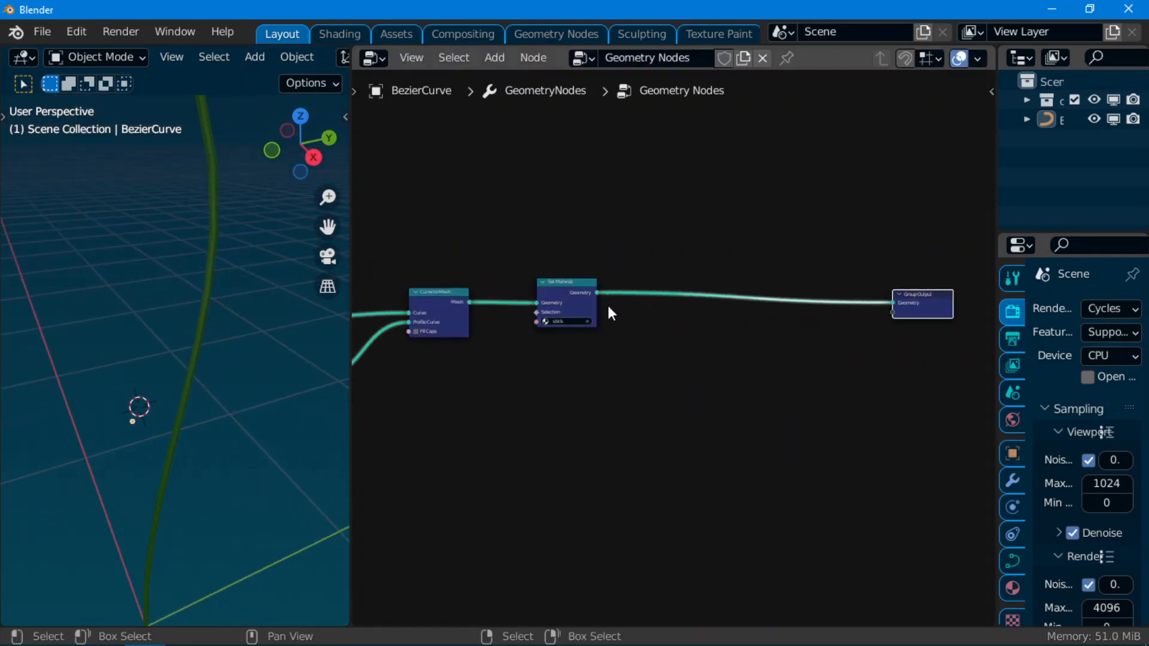
drag(552, 283, 766, 279)
middle_drag(497, 323, 721, 339)
drag(664, 309, 768, 306)
middle_drag(563, 388, 613, 305)
scroll(614, 304, up, 2)
Select the stem curve object in the 3D viewport
scroll(255, 451, down, 5)
middle_drag(258, 458, 201, 299)
click(116, 195)
middle_drag(116, 195, 198, 411)
key(c)
key(Escape)
key(shift+g)
key(Escape)
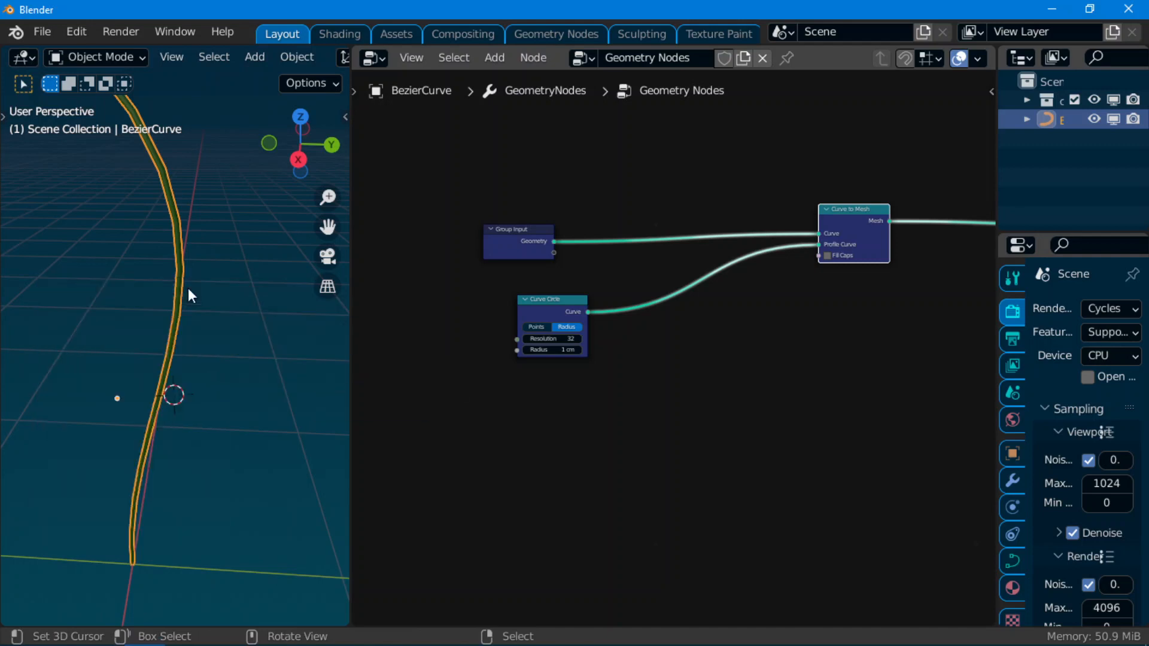
scroll(675, 416, up, 1)
middle_drag(702, 335, 630, 368)
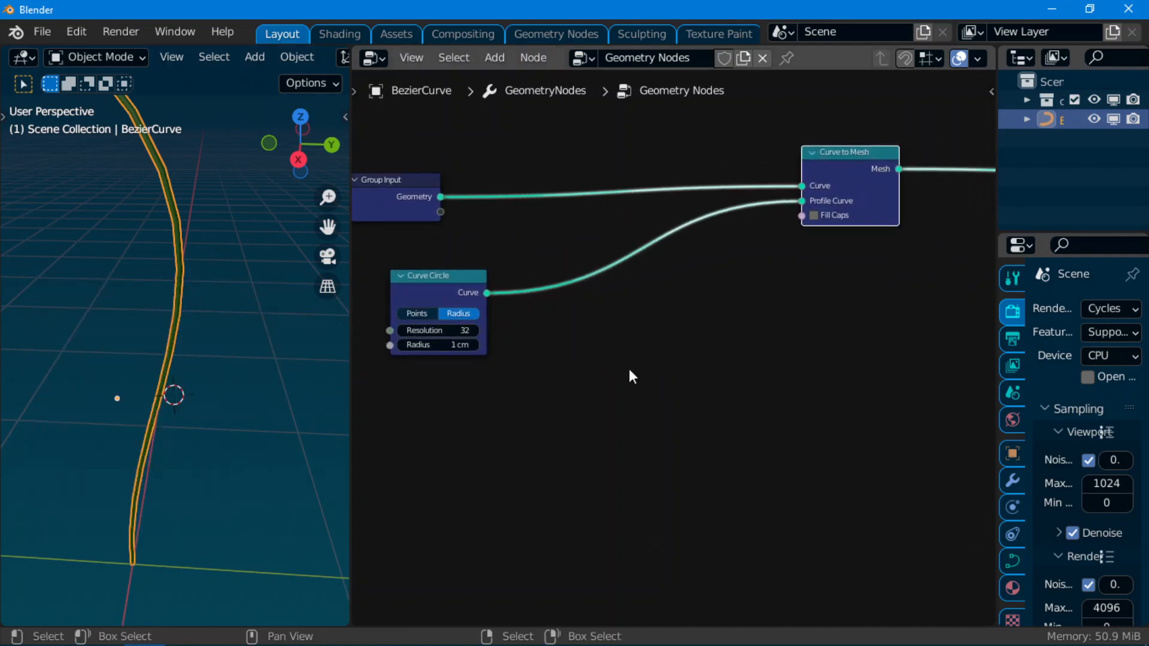
key(shift+a)
click(600, 252)
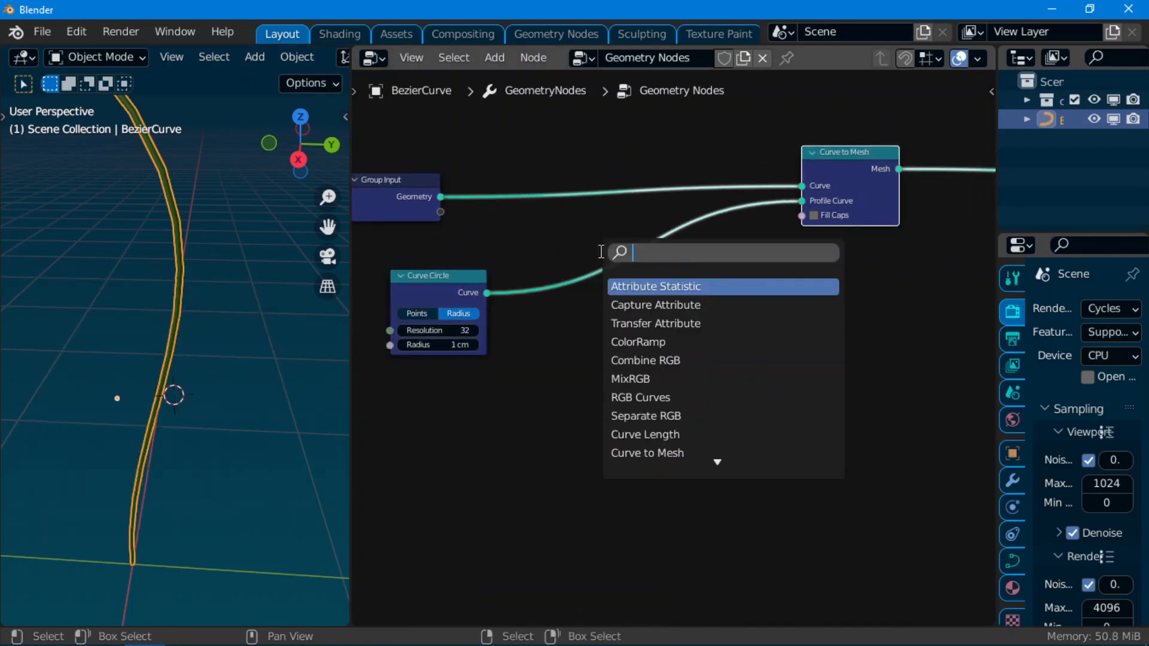
key(Escape)
Inspect the stem curve up close in Edit Mode, then return to Object Mode
scroll(174, 306, up, 5)
scroll(175, 266, up, 1)
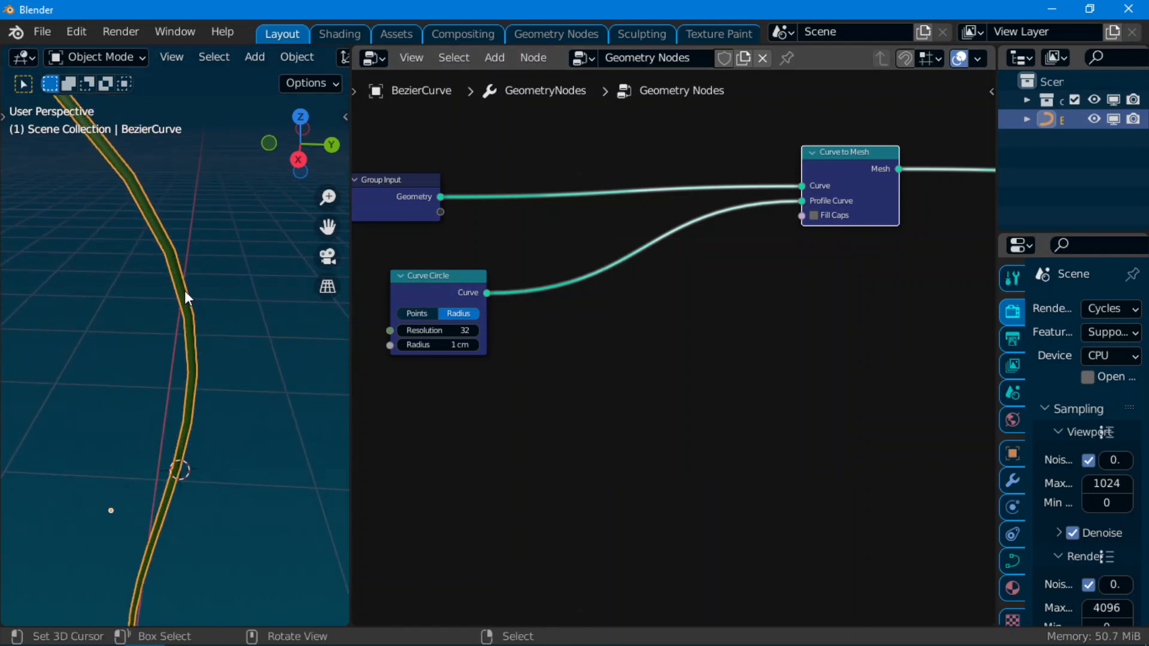
key(Tab)
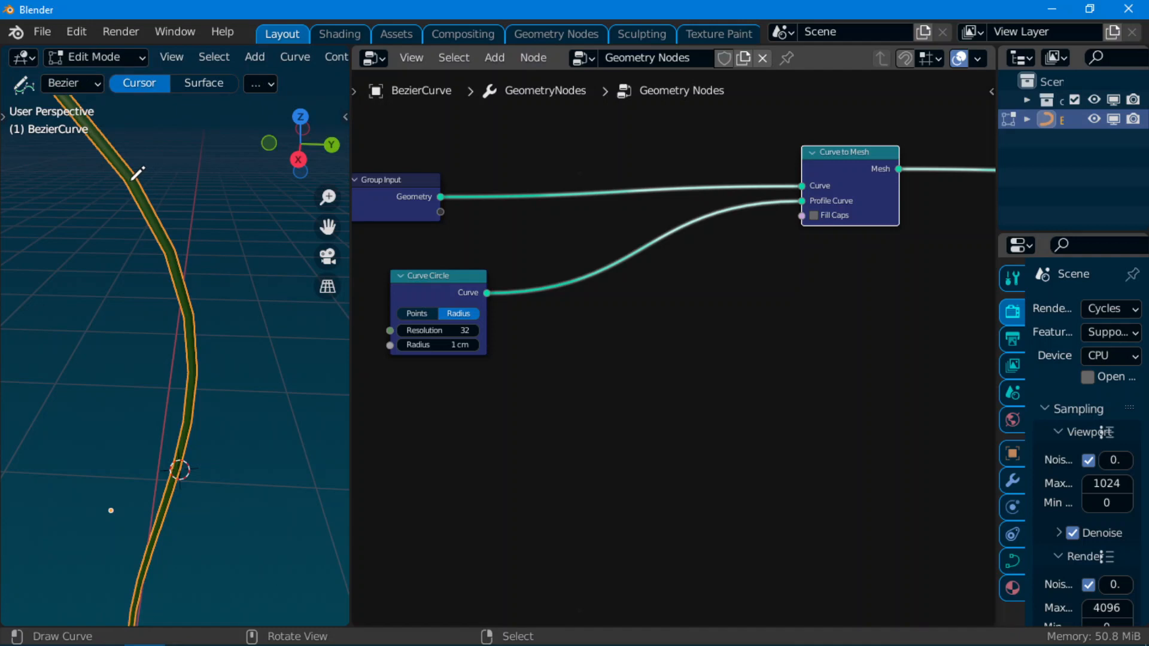
scroll(206, 318, up, 3)
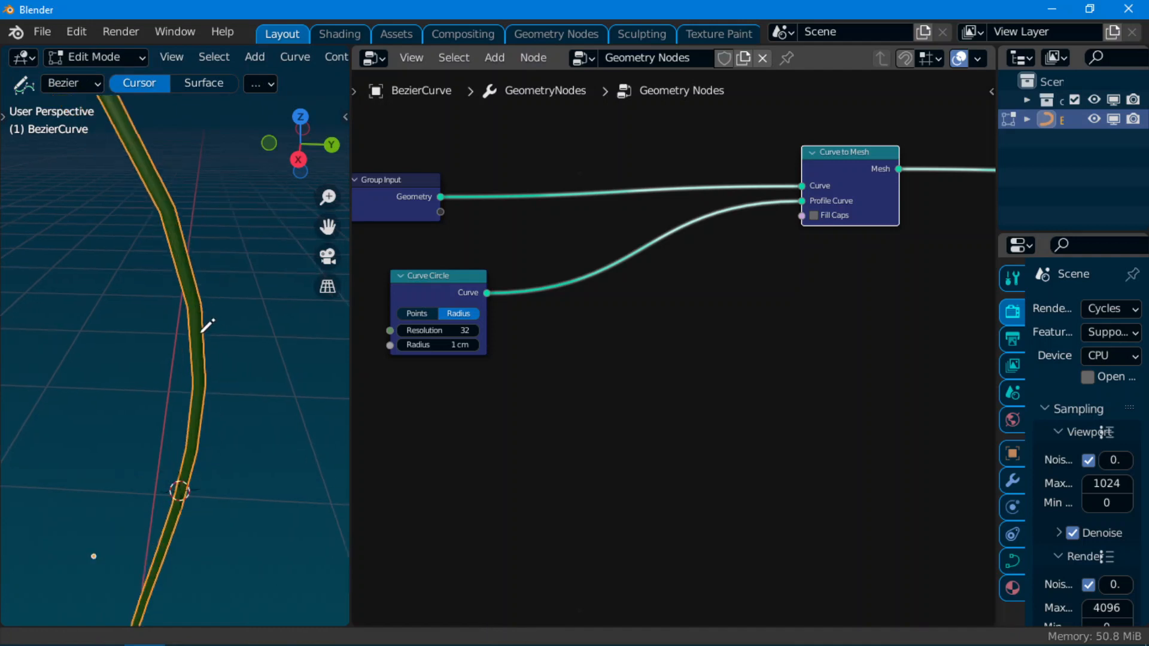
scroll(228, 357, down, 4)
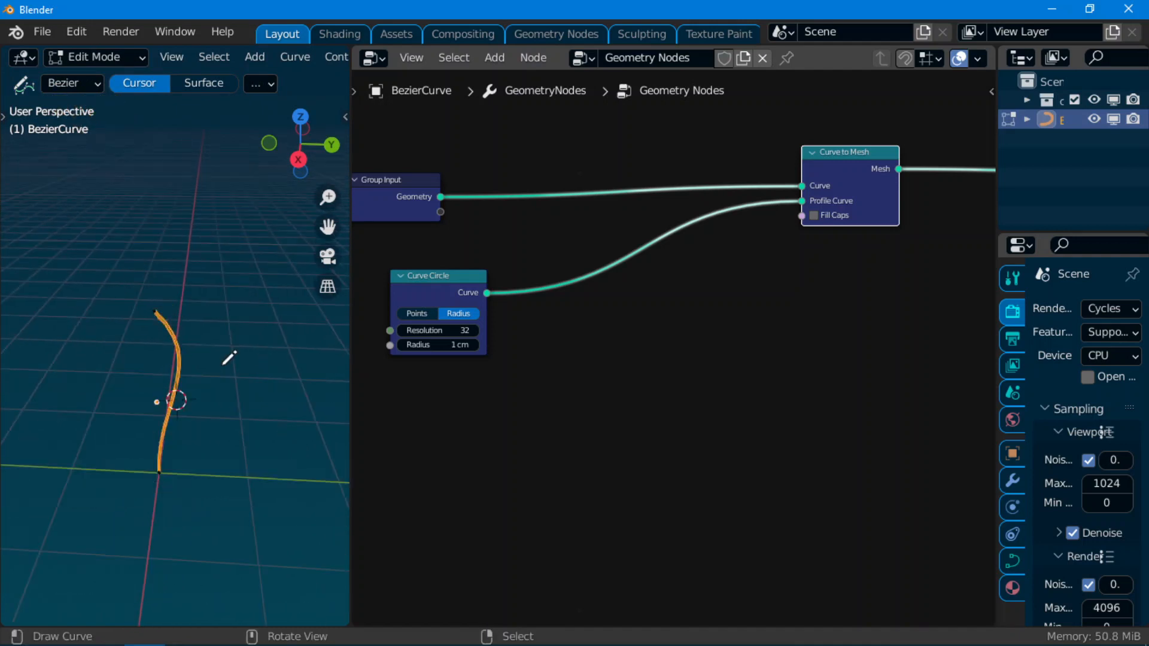
key(Tab)
Add a Resample Curve node in the free space below Curve to Mesh
scroll(233, 380, up, 3)
key(shift+a)
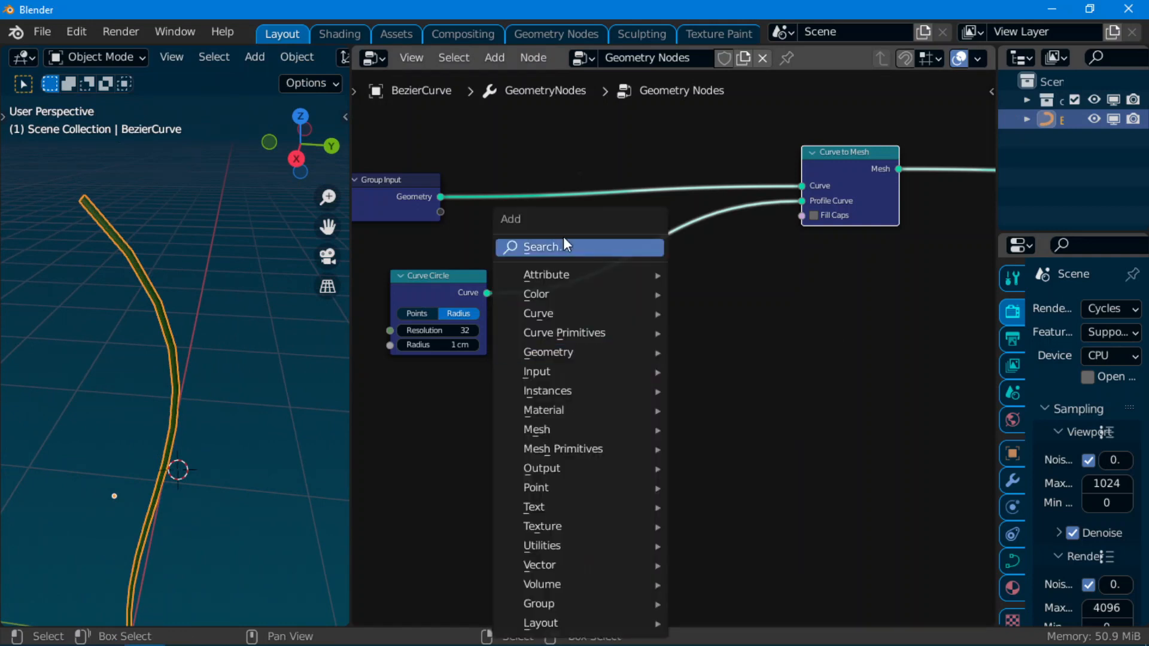
click(562, 236)
text(resam)
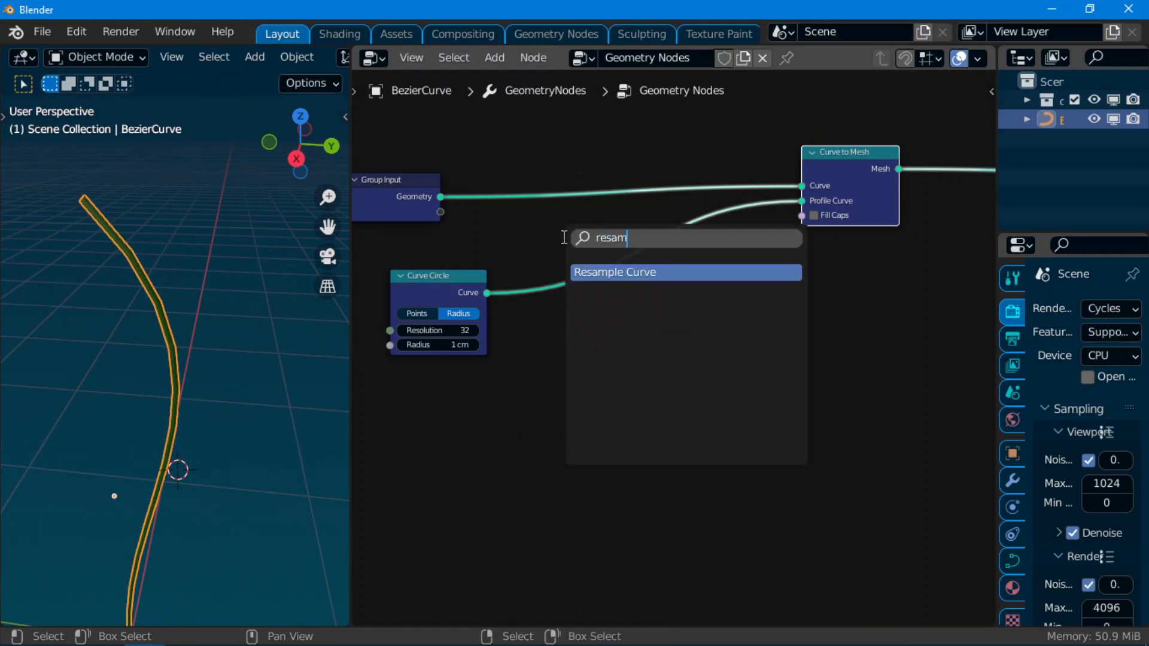
key(Return)
click(704, 378)
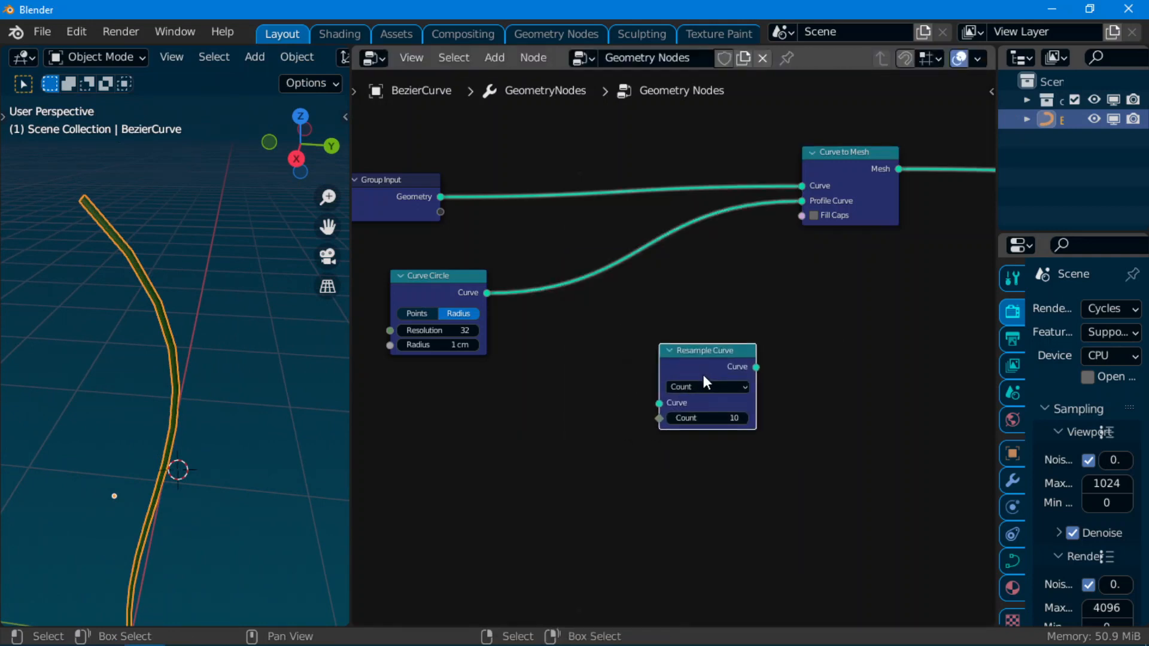
Connect the Group Input geometry to the Resample Curve input and move Curve to Mesh closer to Group Input
drag(442, 198, 662, 404)
middle_drag(663, 404, 684, 423)
drag(630, 247, 533, 242)
middle_drag(636, 440, 723, 344)
scroll(542, 397, up, 2)
scroll(590, 397, left, 3)
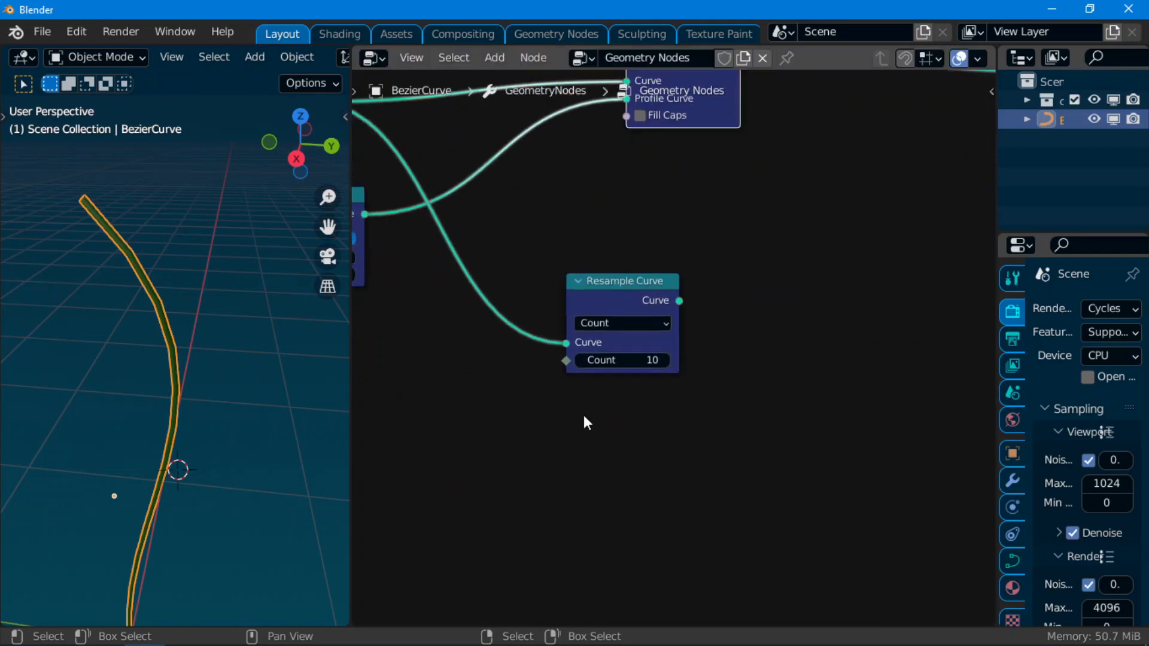
scroll(589, 416, right, 4)
scroll(700, 293, down, 1)
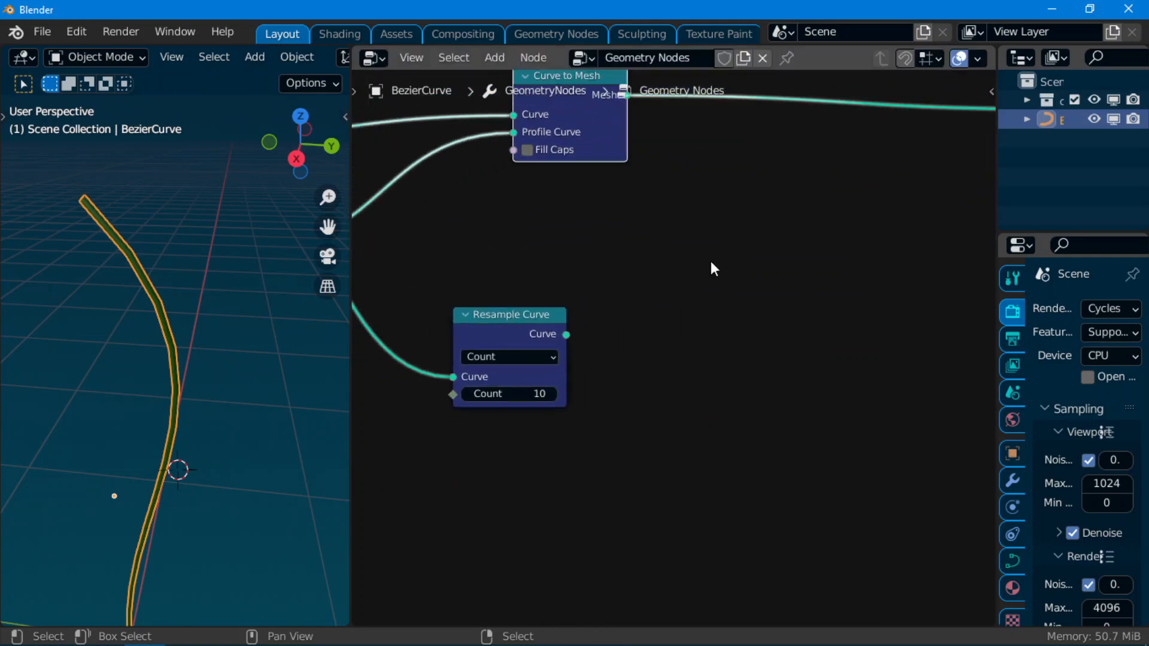
key(shift+a)
click(710, 260)
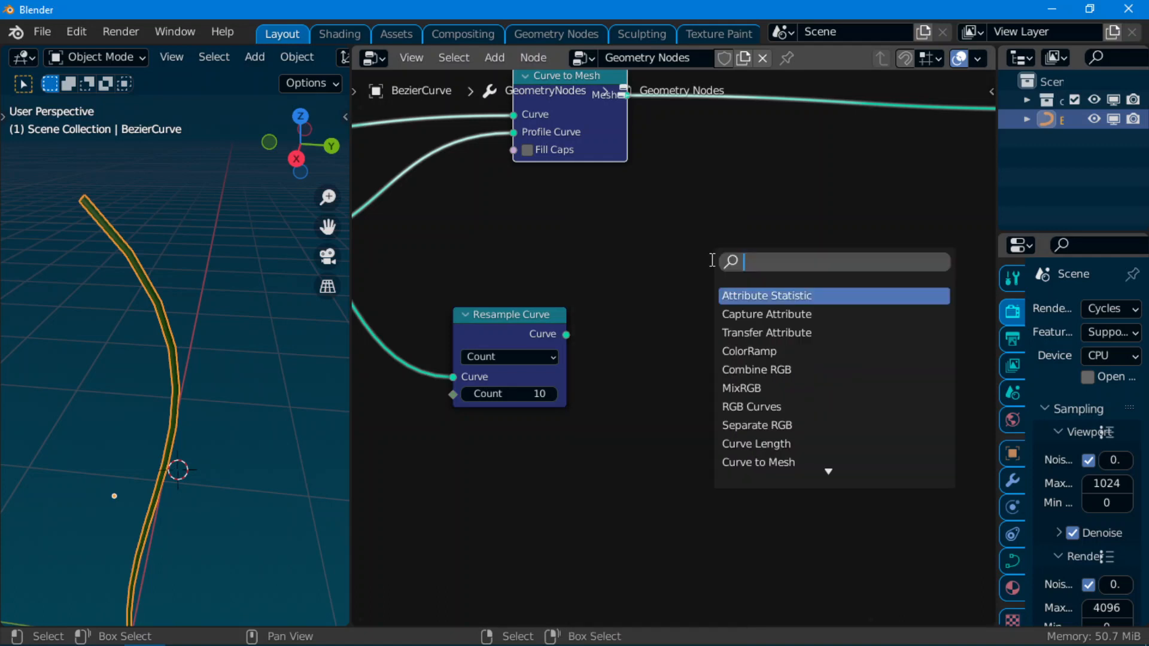
text(in)
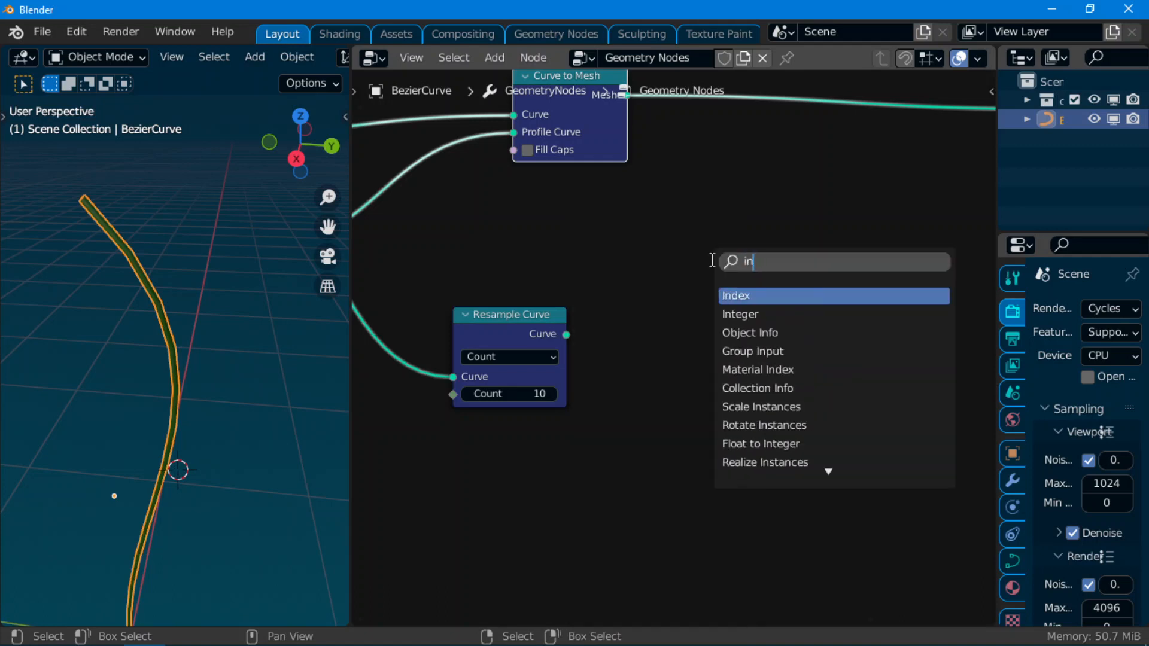
text(t)
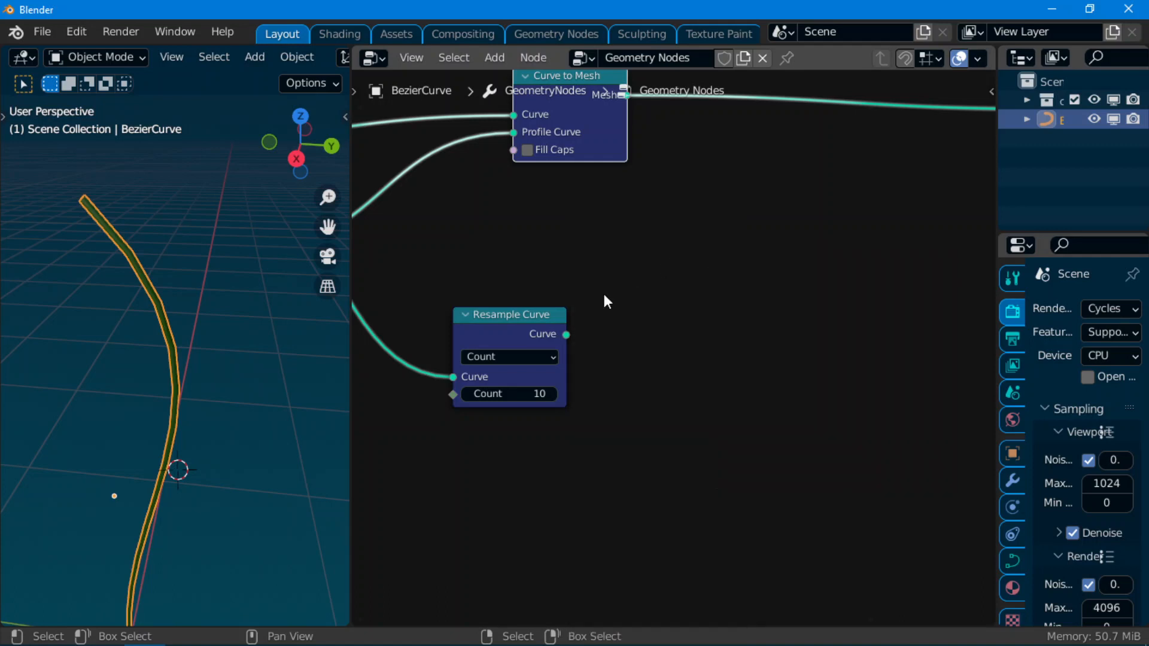
Shift the Resample Curve node slightly closer to the Curve to Mesh node, keeping its count at 10
drag(470, 316, 493, 301)
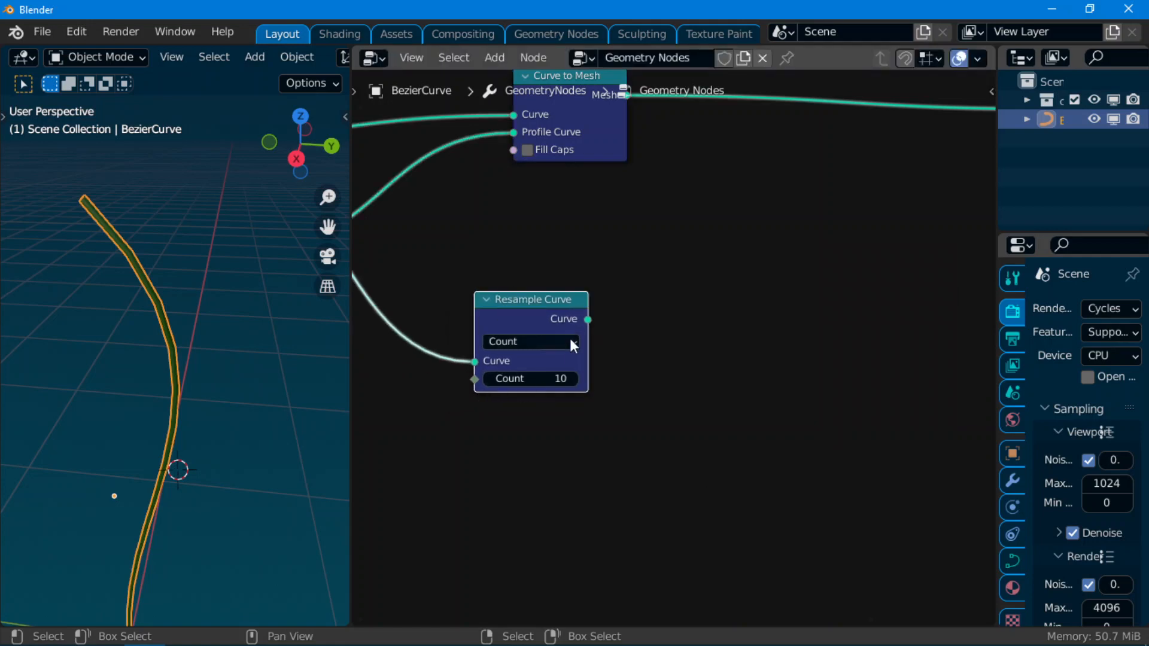
scroll(305, 450, down, 3)
scroll(585, 389, up, 1)
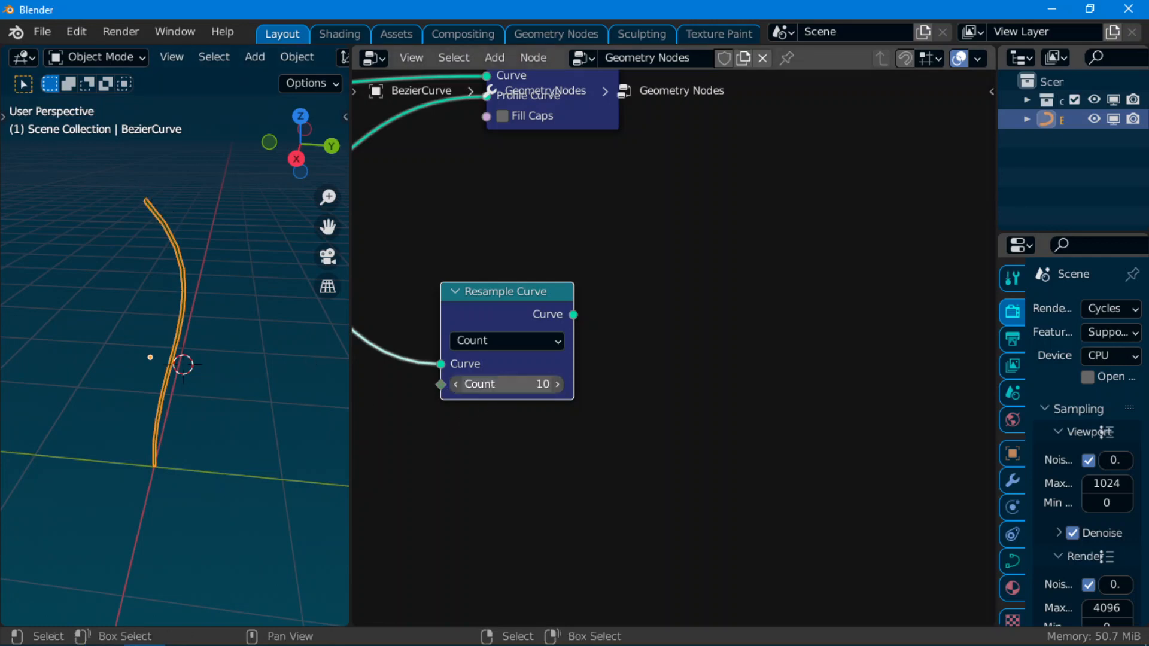
drag(541, 384, 509, 384)
scroll(635, 347, down, 7)
middle_drag(638, 347, 582, 397)
scroll(670, 341, up, 4)
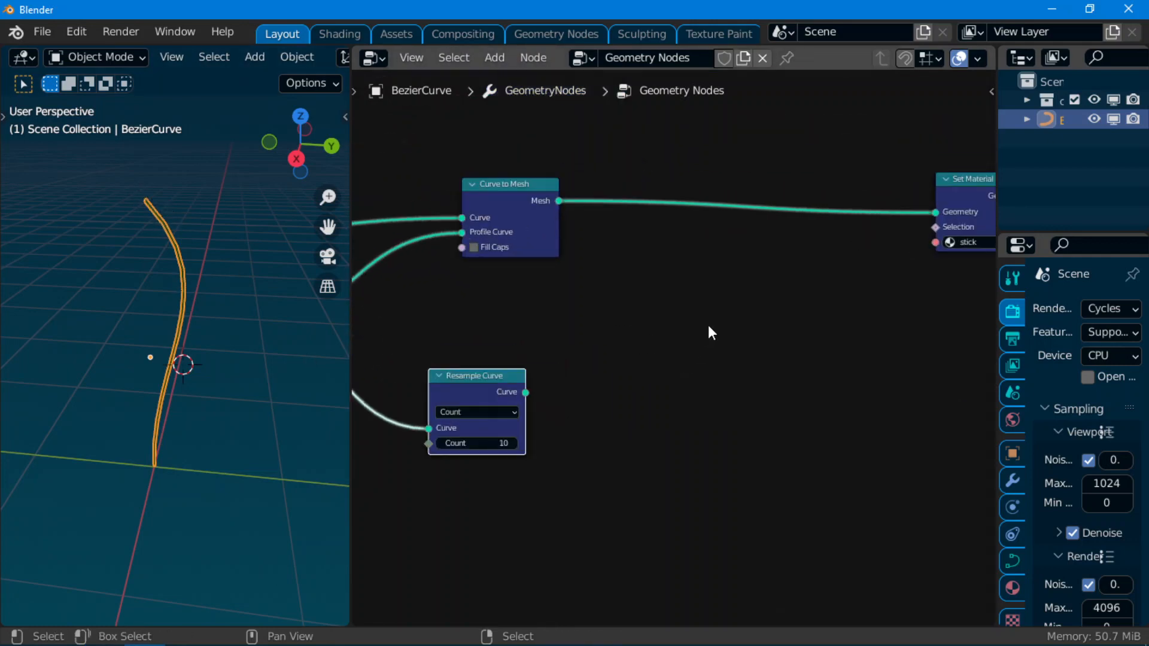
Add an Instance on Points node for the resampled curve branch
key(shift+a)
click(675, 248)
text(insta)
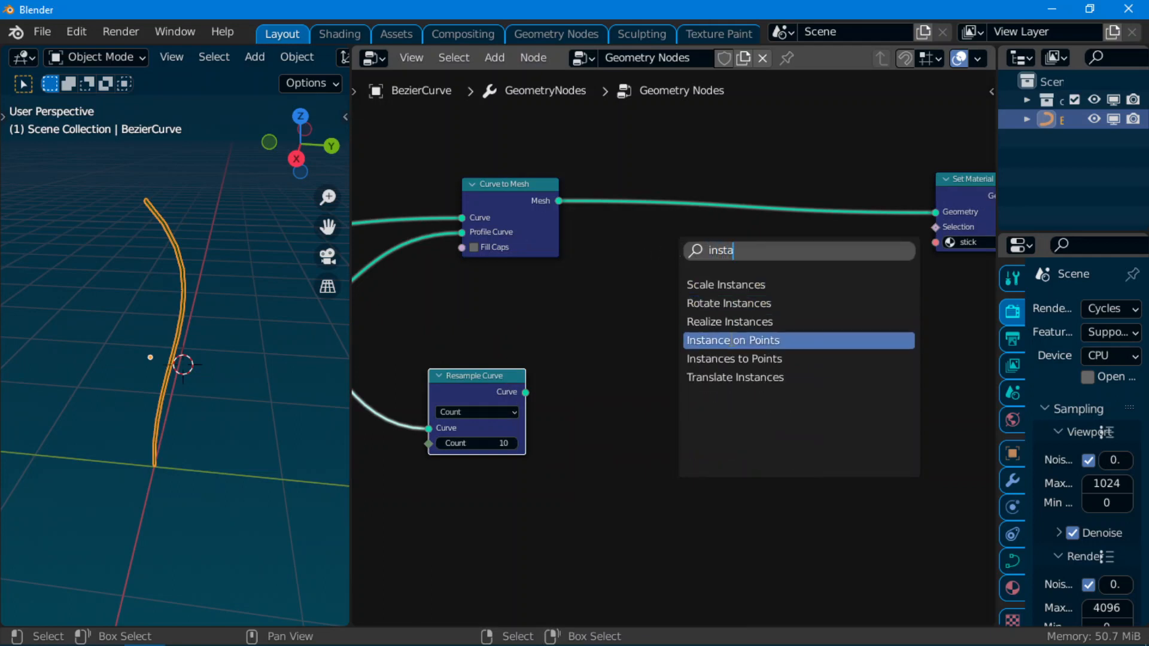
click(733, 339)
right_click(555, 426)
Connect the Resample Curve output to the Points input of Instance on Points
scroll(552, 418, up, 1)
middle_drag(552, 418, 613, 336)
scroll(612, 335, down, 1)
drag(576, 351, 807, 277)
scroll(698, 391, down, 1)
scroll(700, 400, up, 1)
middle_drag(700, 399, 624, 392)
scroll(813, 346, up, 3)
Enlarge the 3D viewport and snap the 3D cursor to the world origin
drag(350, 383, 519, 383)
middle_drag(323, 335, 330, 363)
shift+middle_drag(281, 428, 327, 326)
key(shift+s)
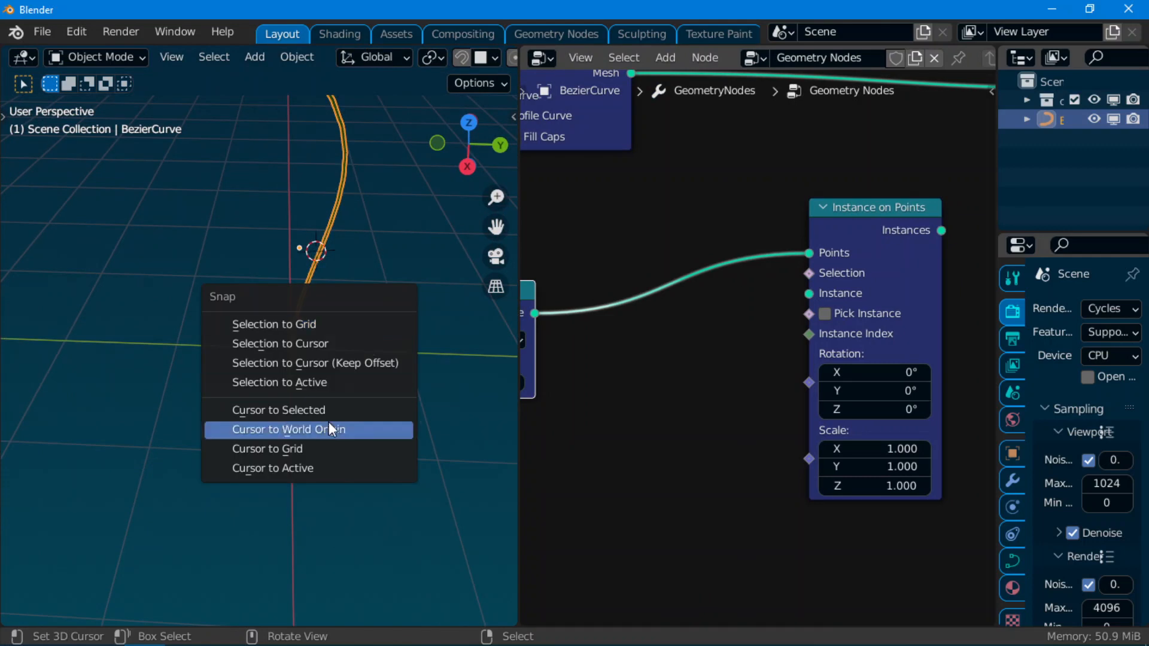
click(335, 429)
Add a plane at the world origin, scale it down around the stem's base and view it in solid shading
middle_drag(346, 404, 335, 269)
key(shift+a)
mouse_move(330, 252)
click(409, 256)
key(s)
click(296, 334)
key(z)
click(414, 363)
scroll(365, 413, up, 4)
mouse_move(354, 440)
middle_down()
mouse_move(343, 453)
mouse_move(346, 389)
mouse_move(361, 382)
middle_up()
scroll(346, 389, down, 2)
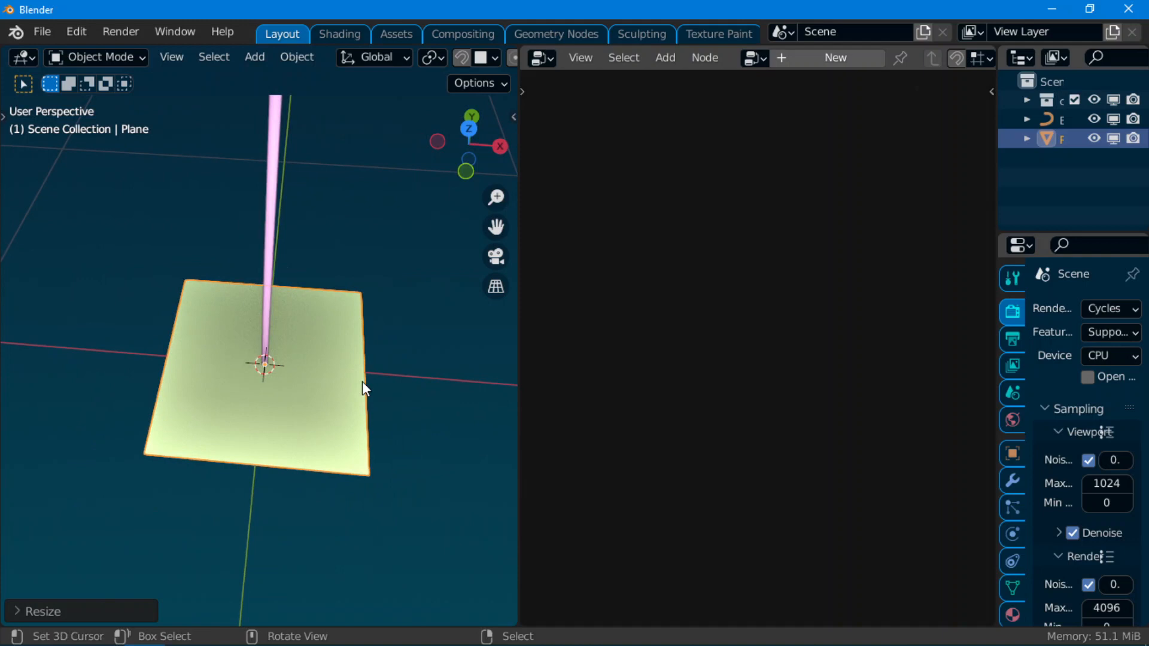
Maximize the 3D viewport and scale the plane's mesh down along X into a narrow strip
key(ctrl+space)
scroll(361, 381, down, 3)
shift+middle_drag(457, 306, 384, 290)
key(Tab)
middle_drag(661, 323, 656, 386)
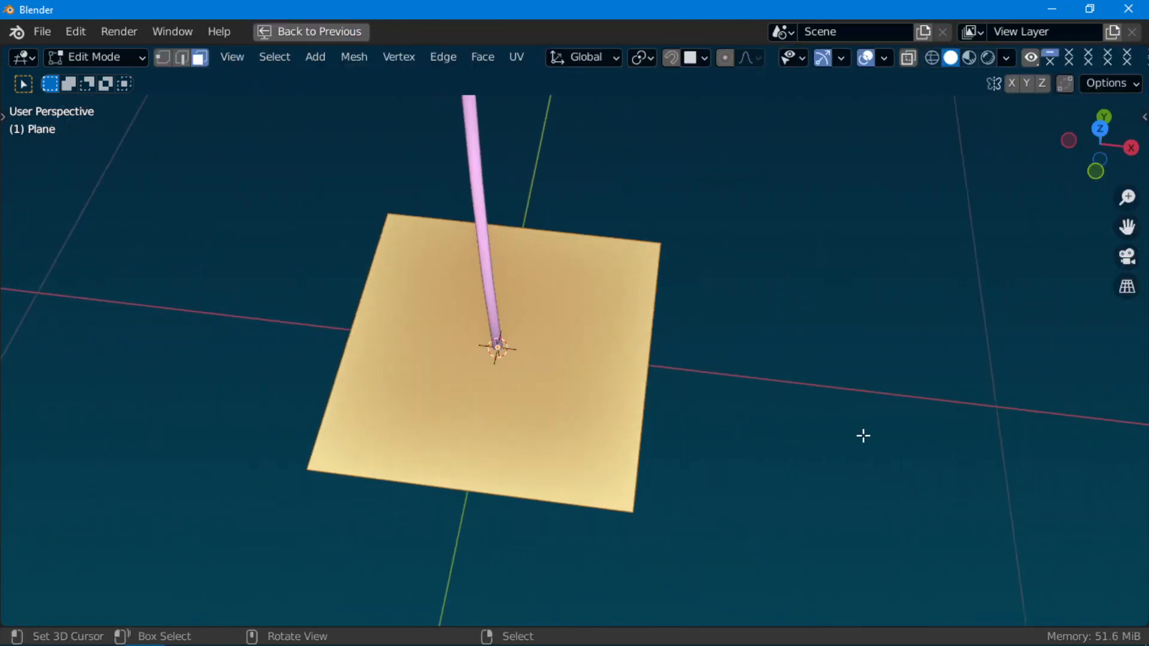
key(s)
key(x)
click(588, 372)
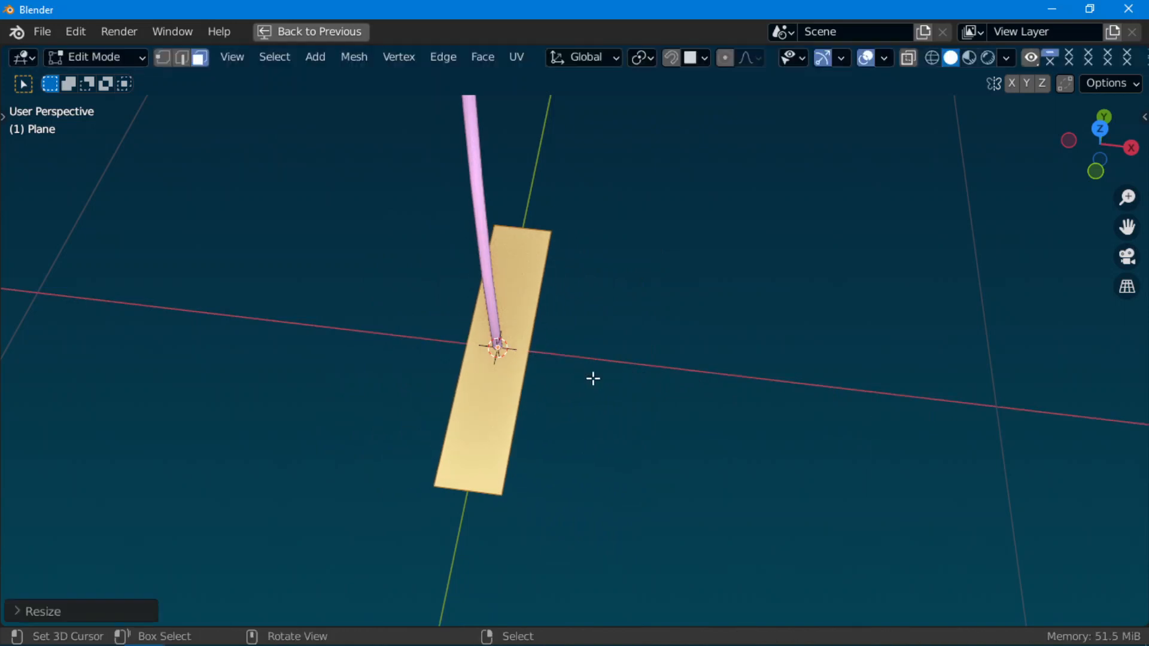
Add a series of evenly spaced loop cuts across the strip along its whole length
middle_drag(671, 393, 692, 380)
key(ctrl+r)
scroll(532, 250, up, 1)
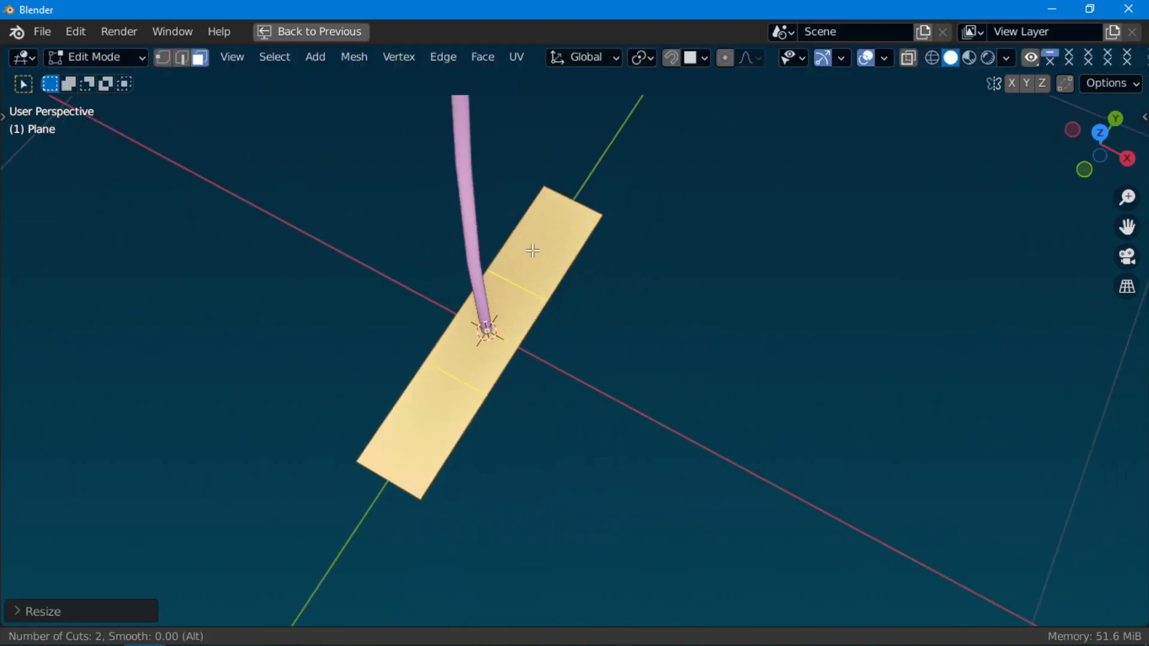
click(464, 283)
right_click(478, 326)
scroll(510, 386, up, 2)
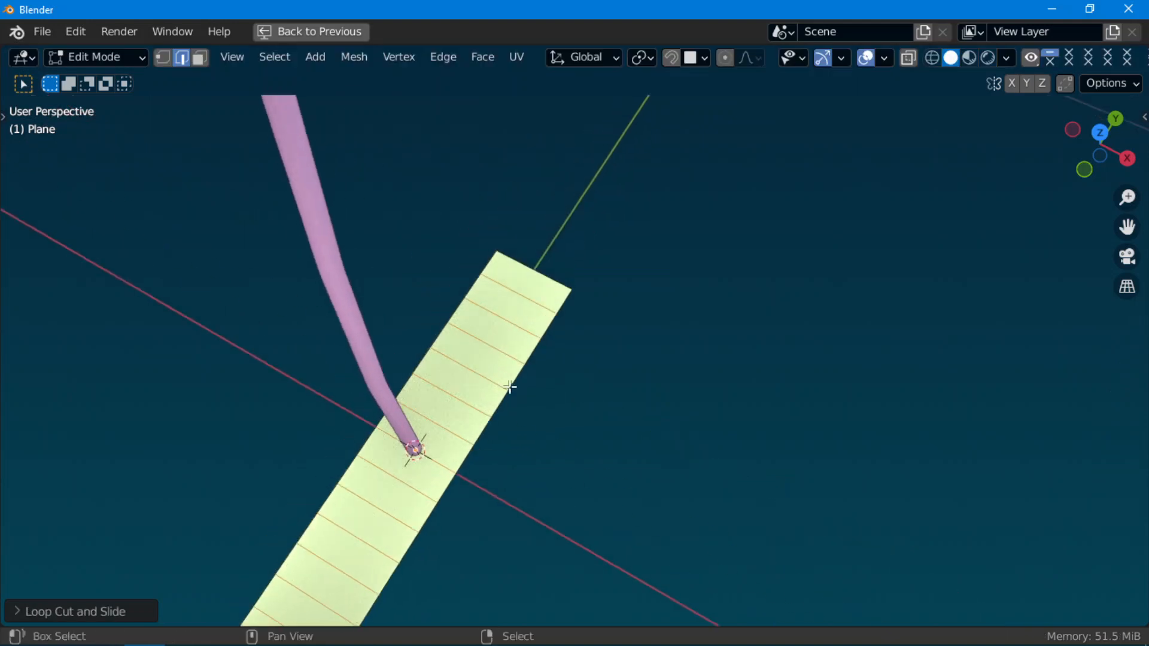
Taper the strip's far end along X by scaling its end edge with smooth proportional editing at a size of about 0.56
right_click(539, 276)
scroll(557, 326, down, 4)
shift+middle_drag(562, 338, 567, 330)
scroll(702, 392, up, 3)
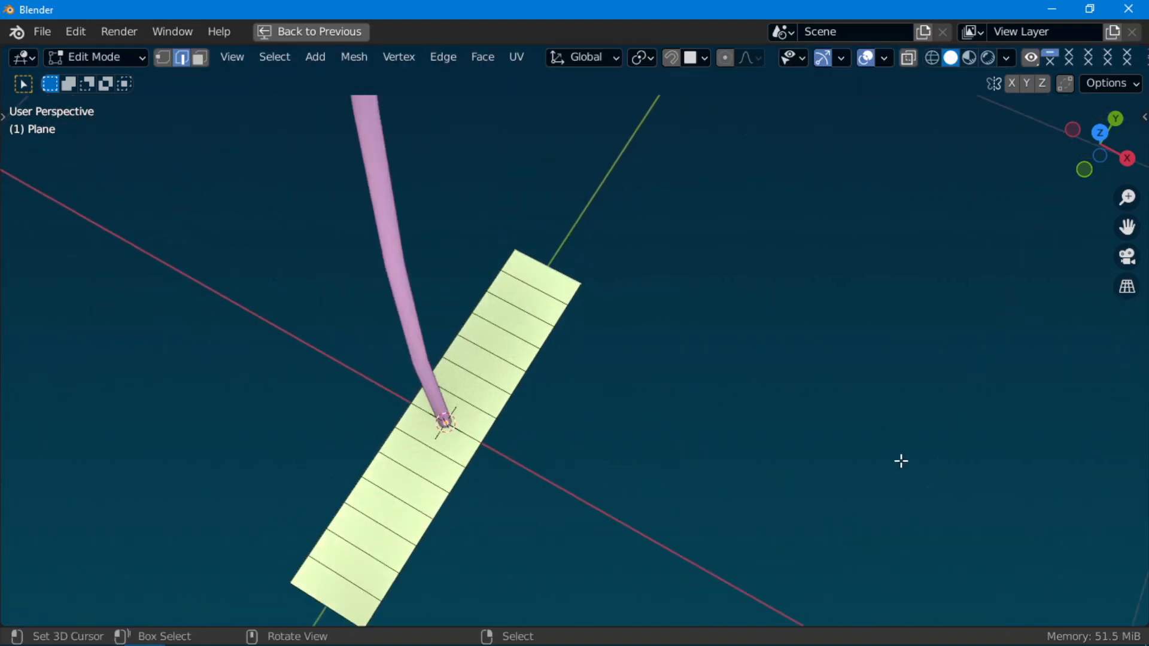
key(s)
click(799, 407)
middle_drag(797, 405, 872, 451)
scroll(798, 428, up, 2)
key(s)
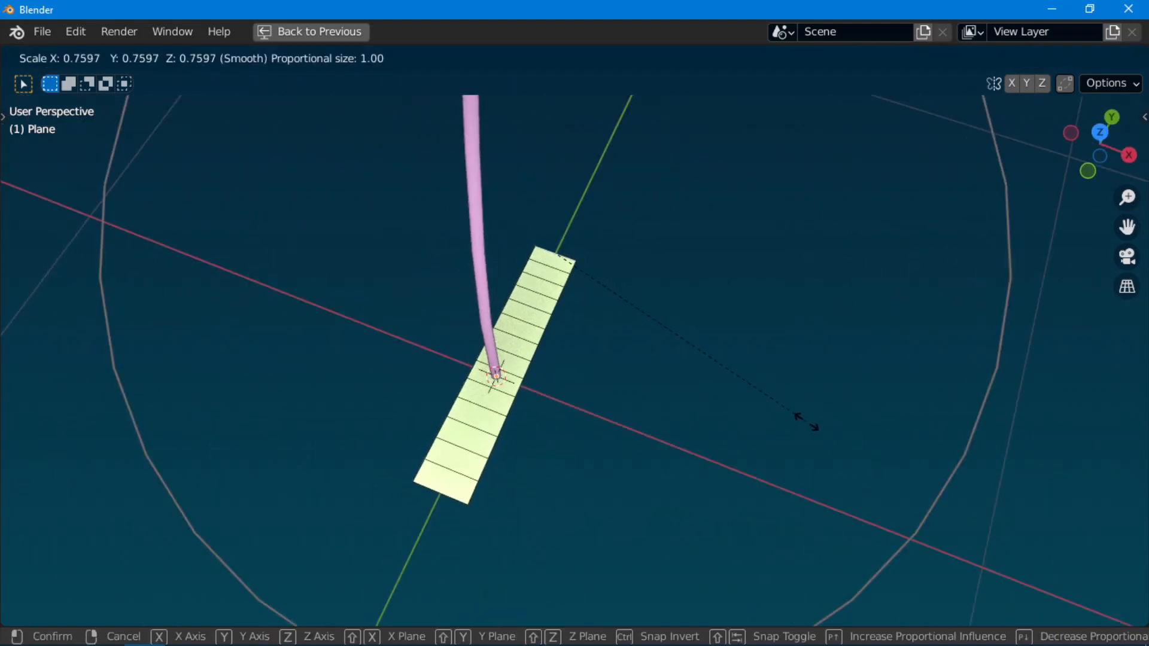
key(x)
scroll(817, 425, up, 6)
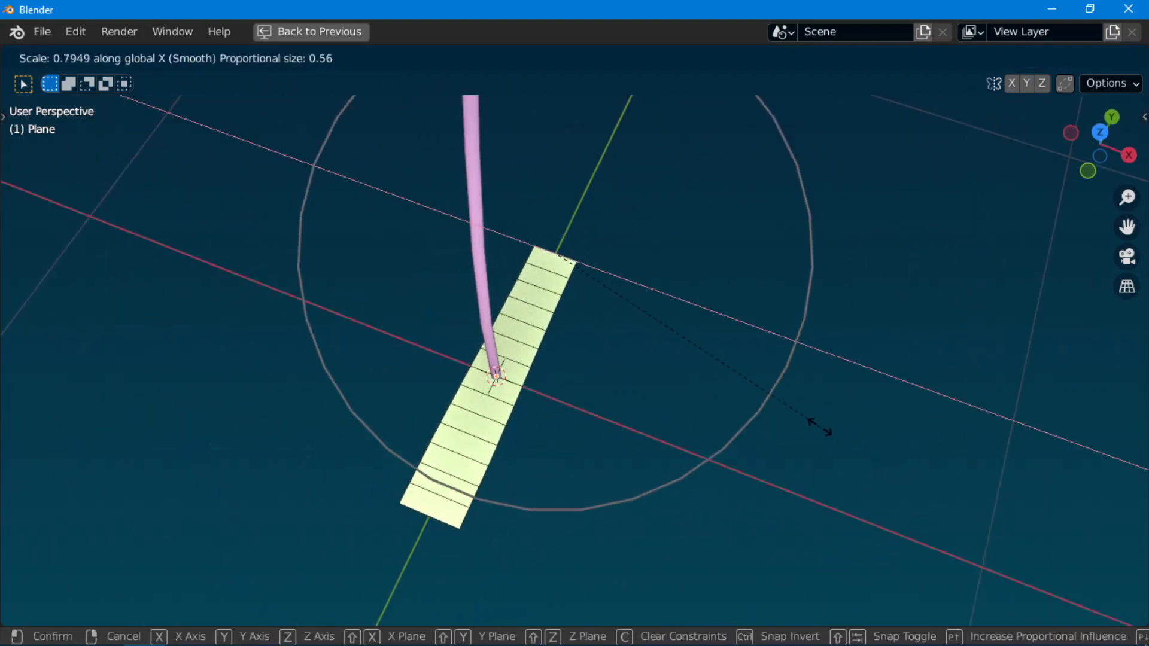
click(646, 312)
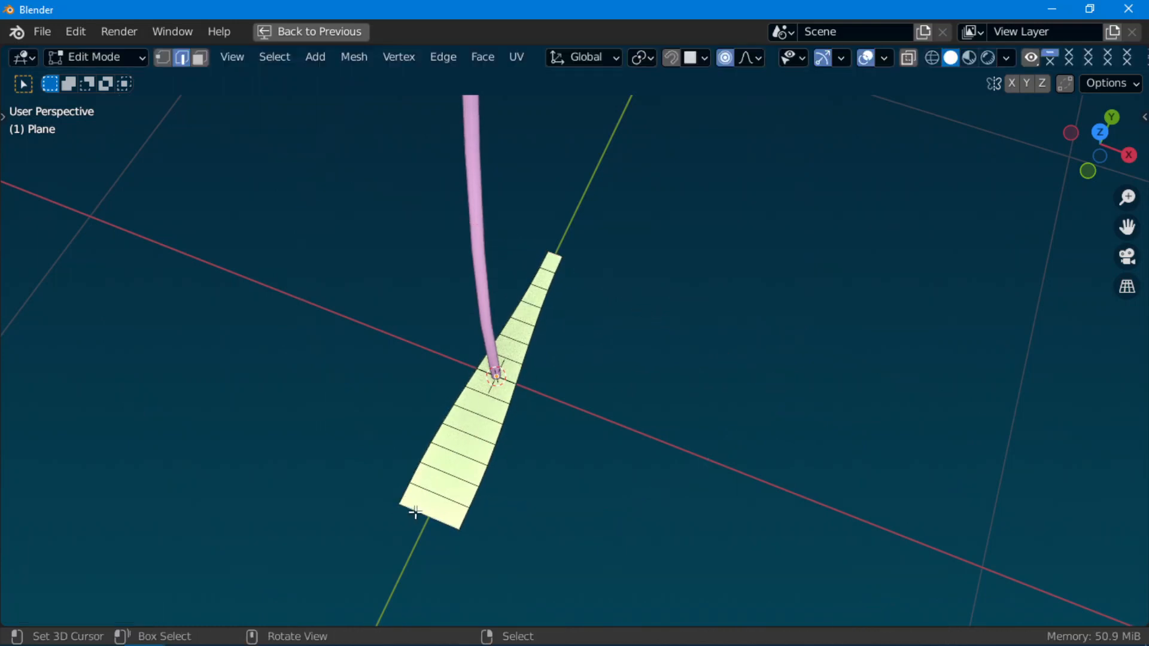
Taper the strip's opposite end by scaling its end edge with a smaller proportional editing radius
key(s)
scroll(652, 542, up, 6)
scroll(622, 540, up, 8)
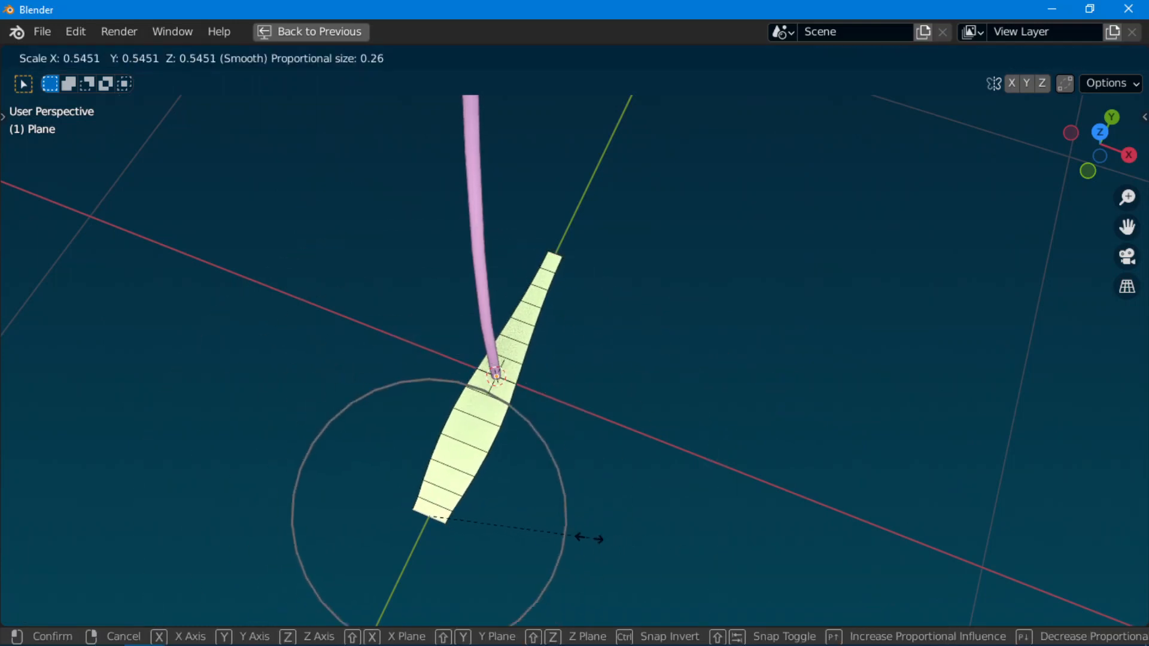
click(520, 538)
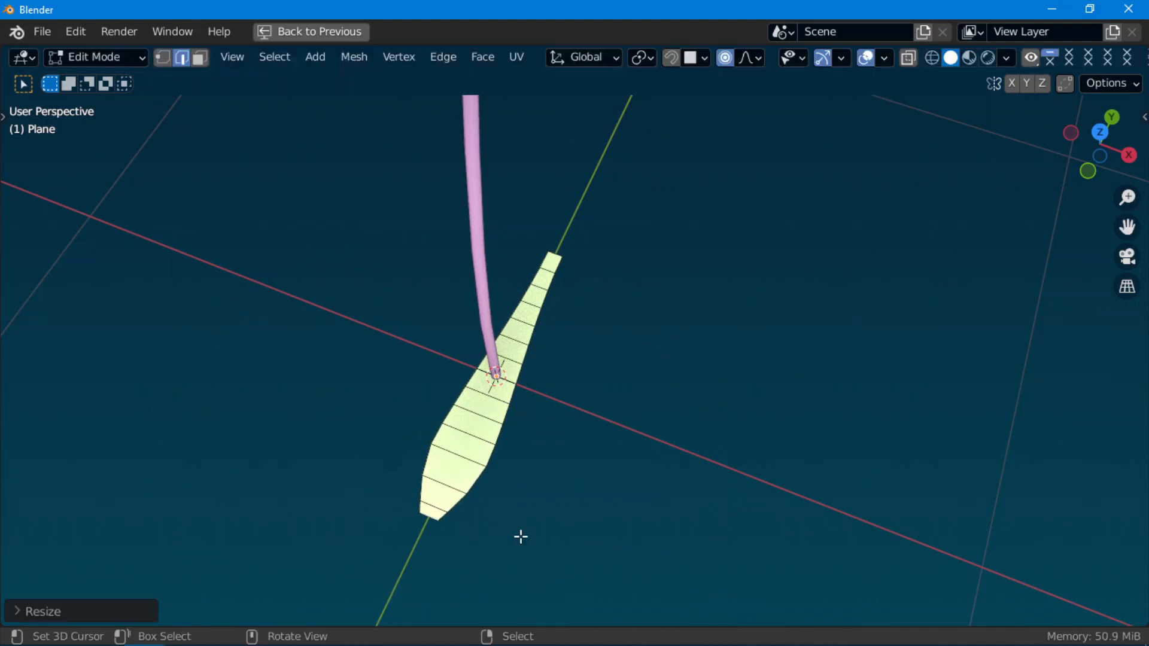
Widen the middle of the strip along X with smooth proportional editing to form a rounded leaf outline
right_click(488, 399)
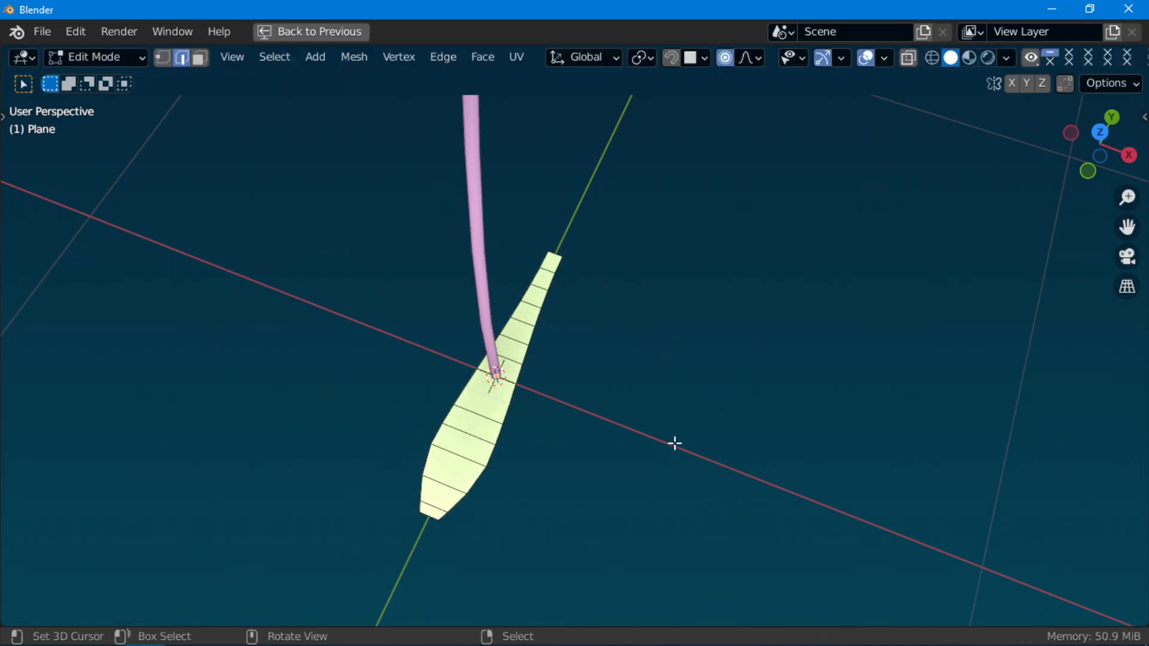
key(s)
key(x)
scroll(885, 513, up, 1)
scroll(892, 515, down, 2)
scroll(901, 518, down, 13)
scroll(928, 526, up, 2)
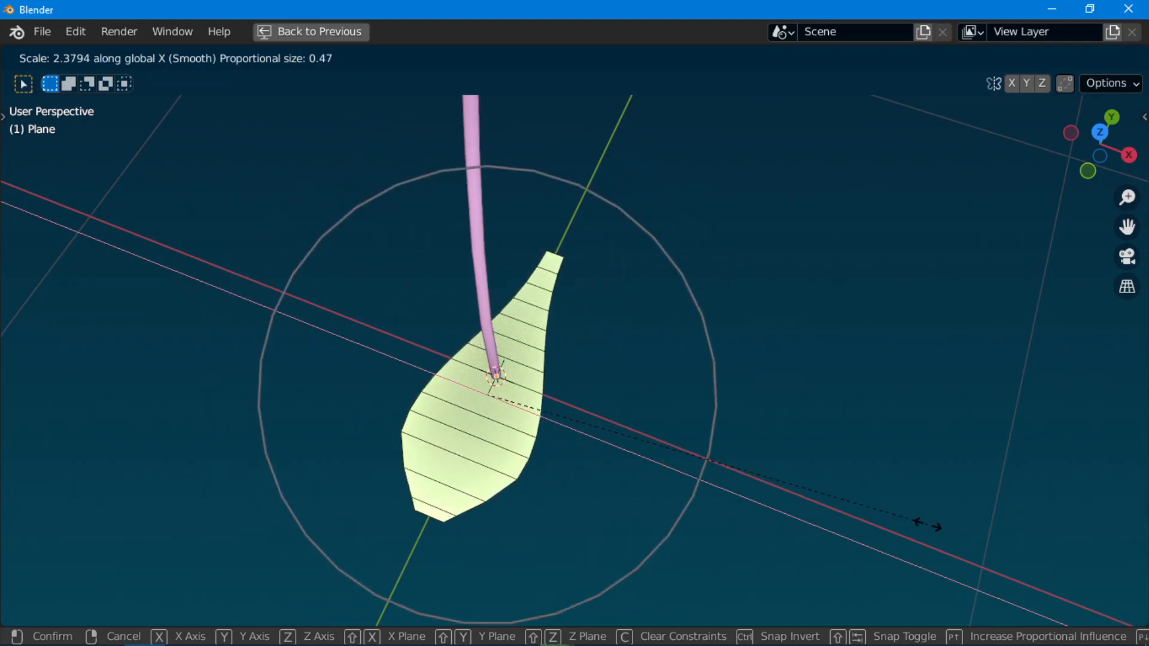
click(633, 479)
Bend the leaf by moving its middle edge down along Z with smooth proportional editing, and return to Object Mode
key(Tab)
middle_drag(630, 471, 482, 449)
scroll(619, 464, up, 5)
key(Tab)
shift+middle_drag(610, 447, 617, 433)
key(g)
key(z)
scroll(618, 443, up, 8)
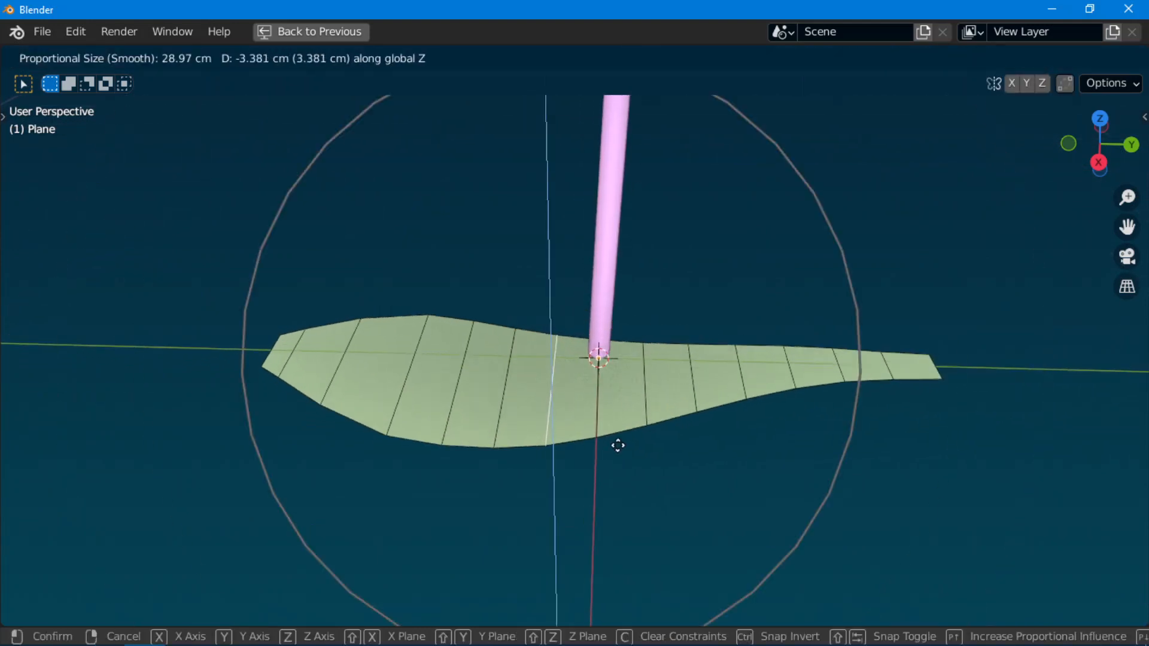
scroll(622, 449, down, 2)
click(625, 449)
key(Tab)
scroll(520, 455, down, 4)
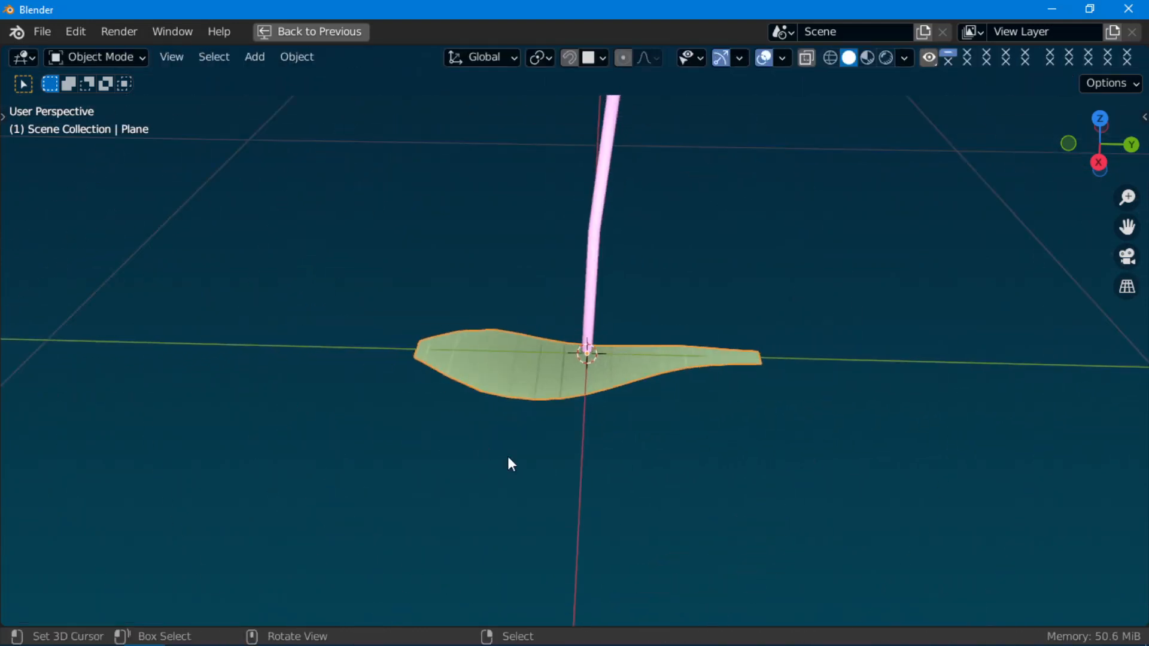
Examine the leaf's outline and curvature from several angles, close up and beside the stem
middle_drag(507, 457, 587, 484)
key(alt+a)
scroll(581, 401, down, 7)
scroll(577, 408, up, 5)
right_click(457, 368)
scroll(598, 381, up, 3)
shift+middle_drag(680, 393, 778, 340)
scroll(706, 329, up, 2)
middle_drag(618, 311, 511, 410)
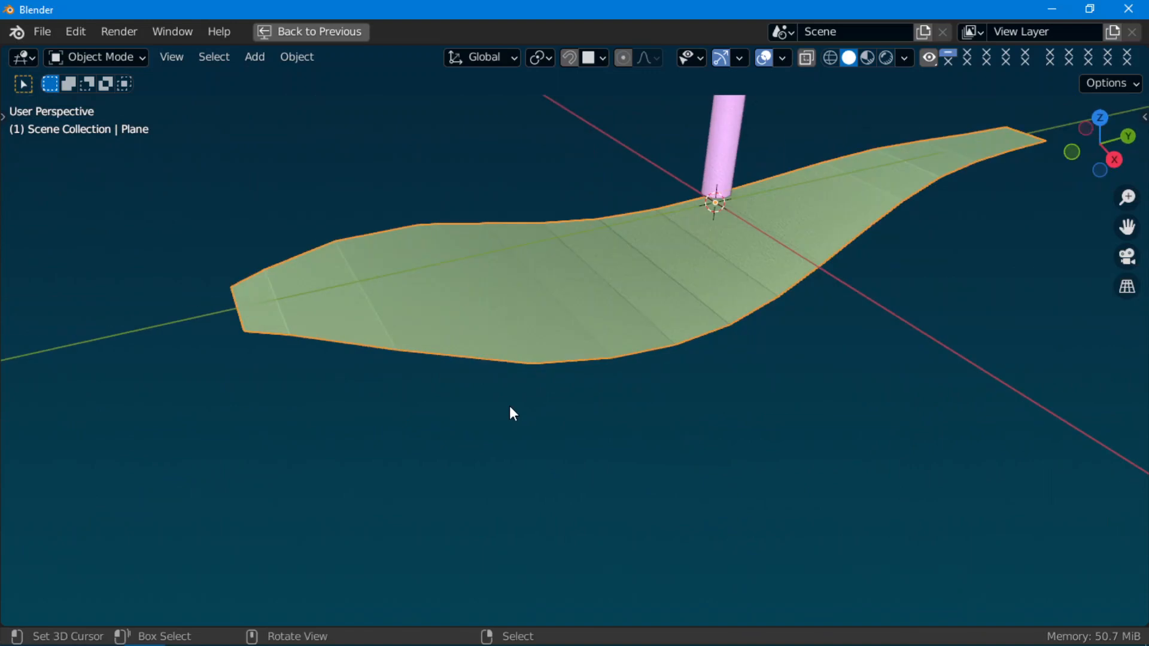
shift+middle_drag(369, 363, 706, 303)
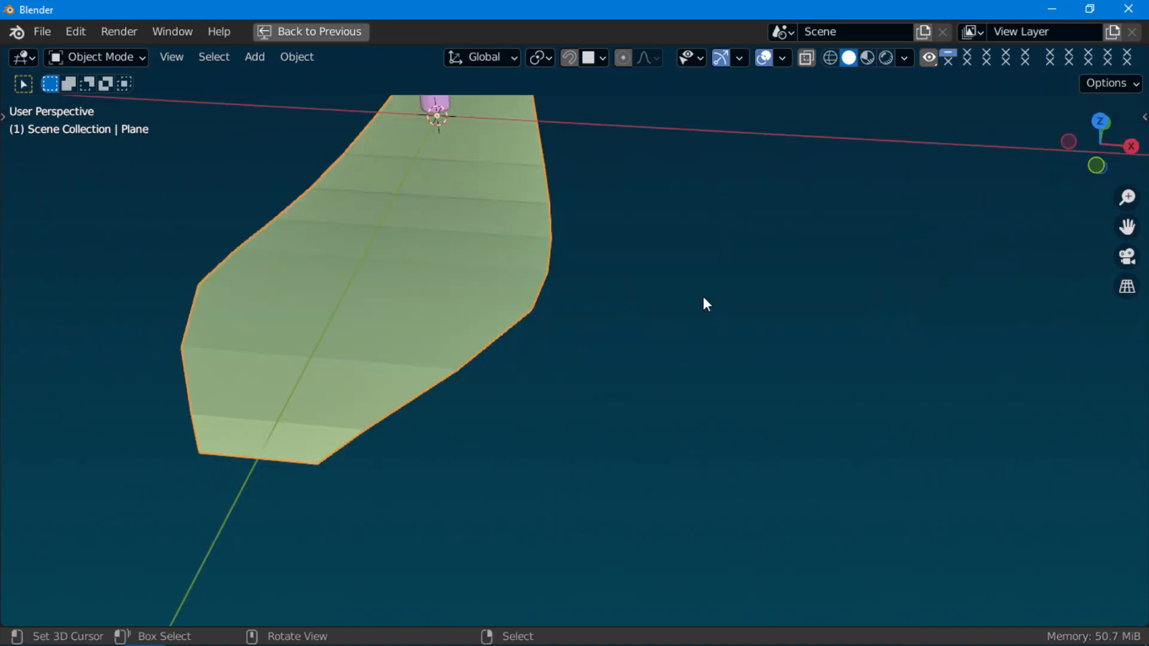
scroll(511, 454, down, 11)
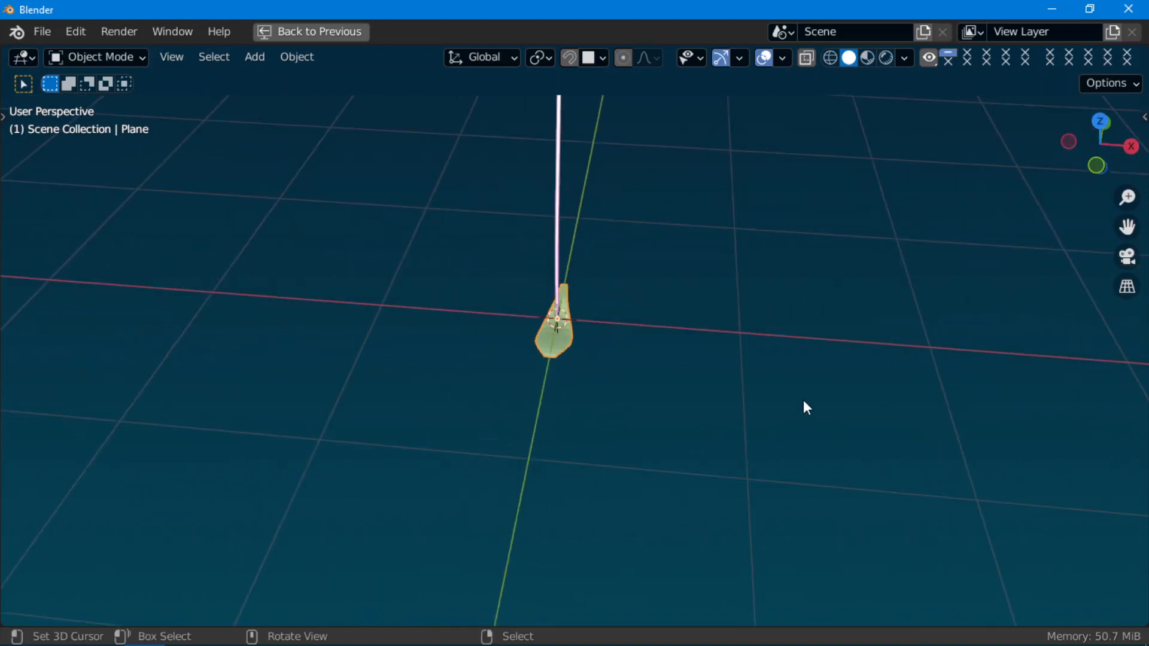
Move the leaf along the X axis away from the stem
shift+middle_drag(803, 399, 615, 408)
key(g)
key(x)
click(1037, 414)
shift+middle_drag(971, 426, 769, 424)
Select the edge at the leaf's broad end in Edit Mode and snap the 3D cursor to it
alt+middle_click(625, 383)
scroll(605, 477, up, 8)
middle_drag(605, 476, 721, 487)
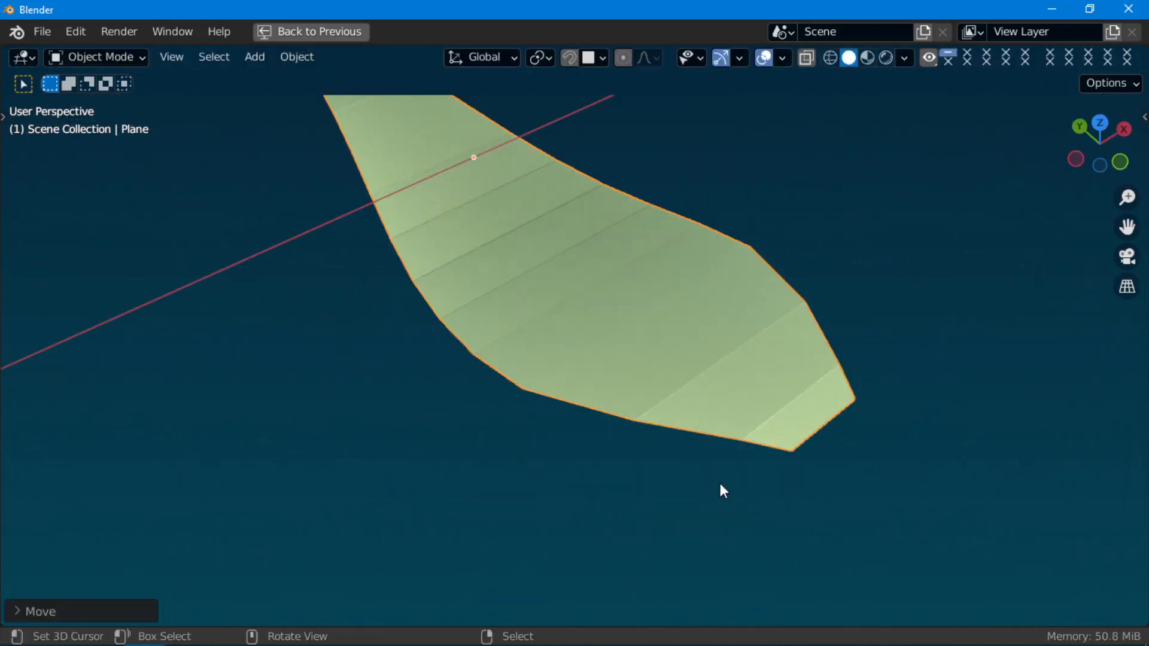
key(Tab)
middle_drag(849, 489, 712, 402)
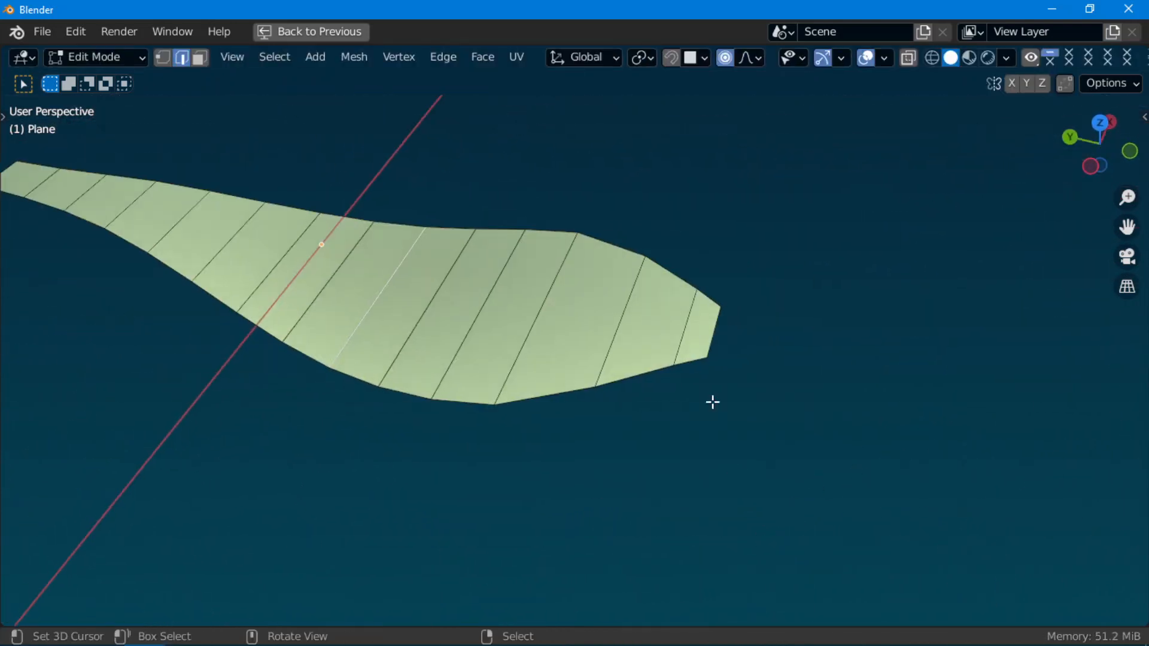
middle_drag(712, 336, 696, 402)
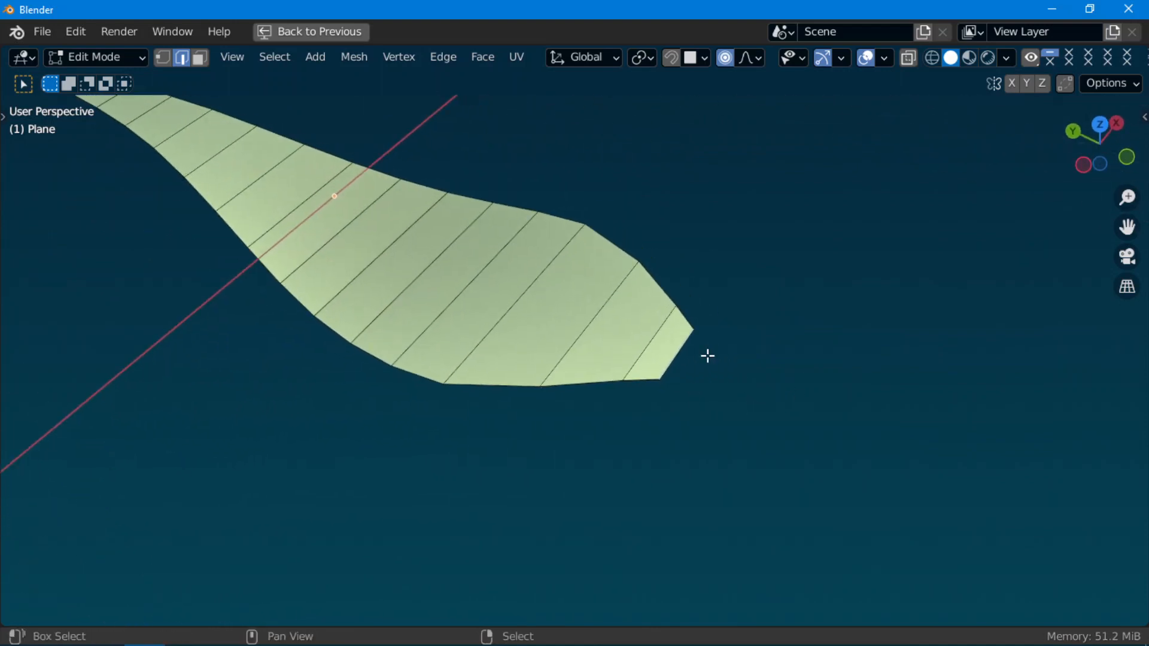
key(shift+s)
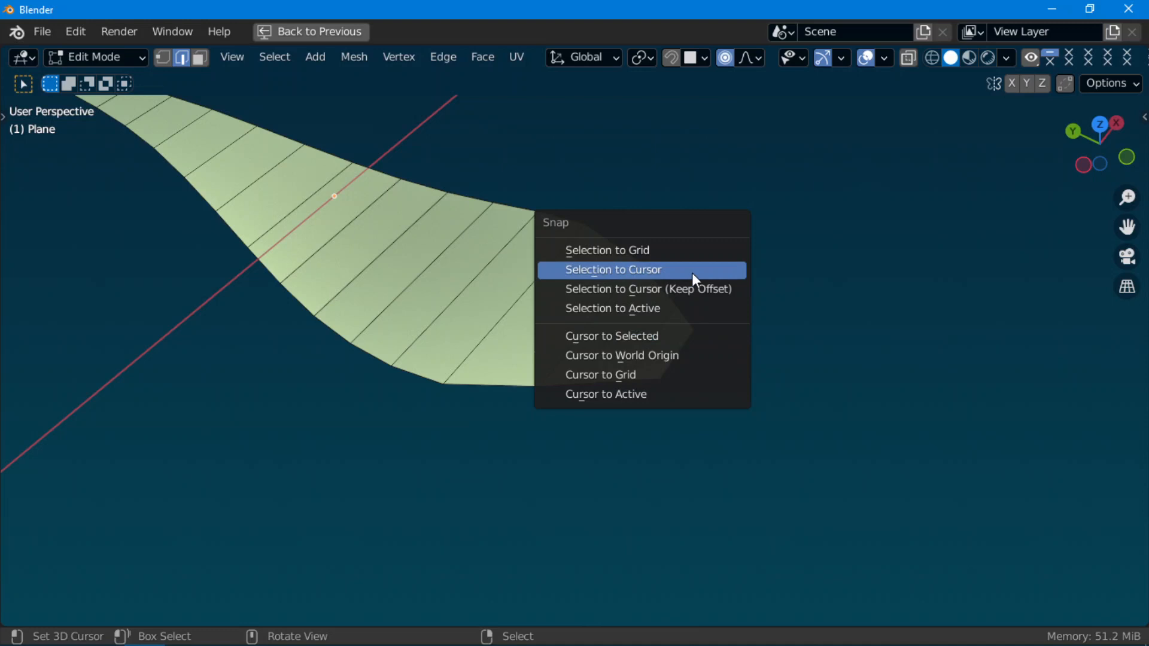
click(682, 342)
scroll(693, 377, down, 2)
scroll(698, 357, up, 3)
Set the leaf's origin to the 3D cursor with Origin to Cursor and return to Object Mode
key(F3)
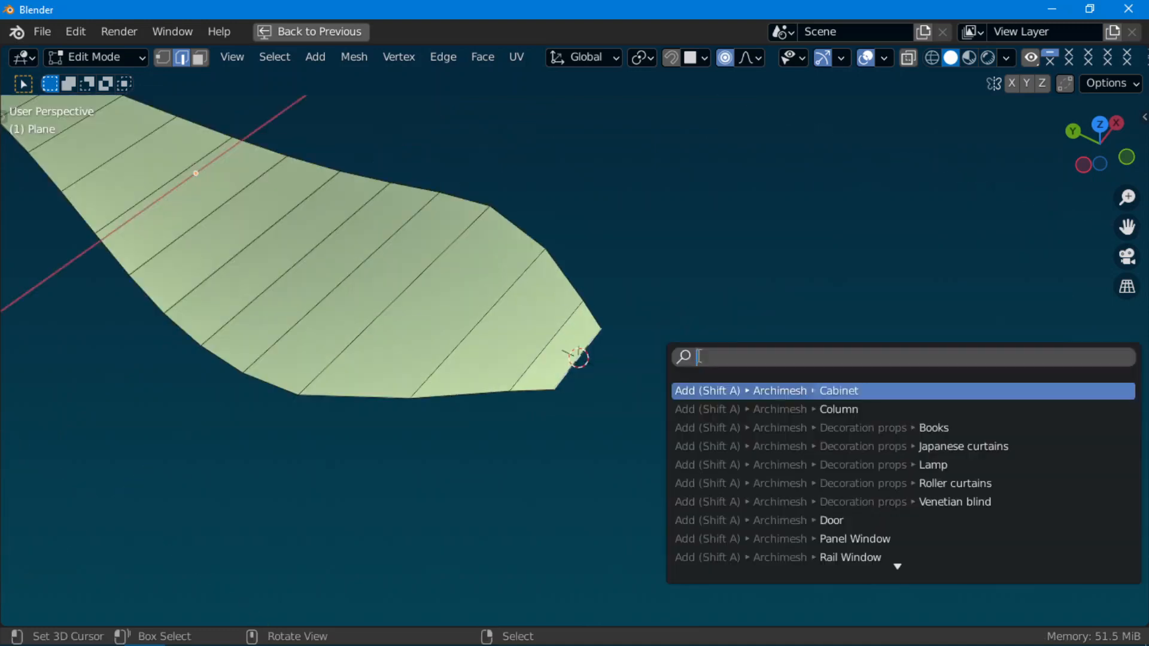
text(origin)
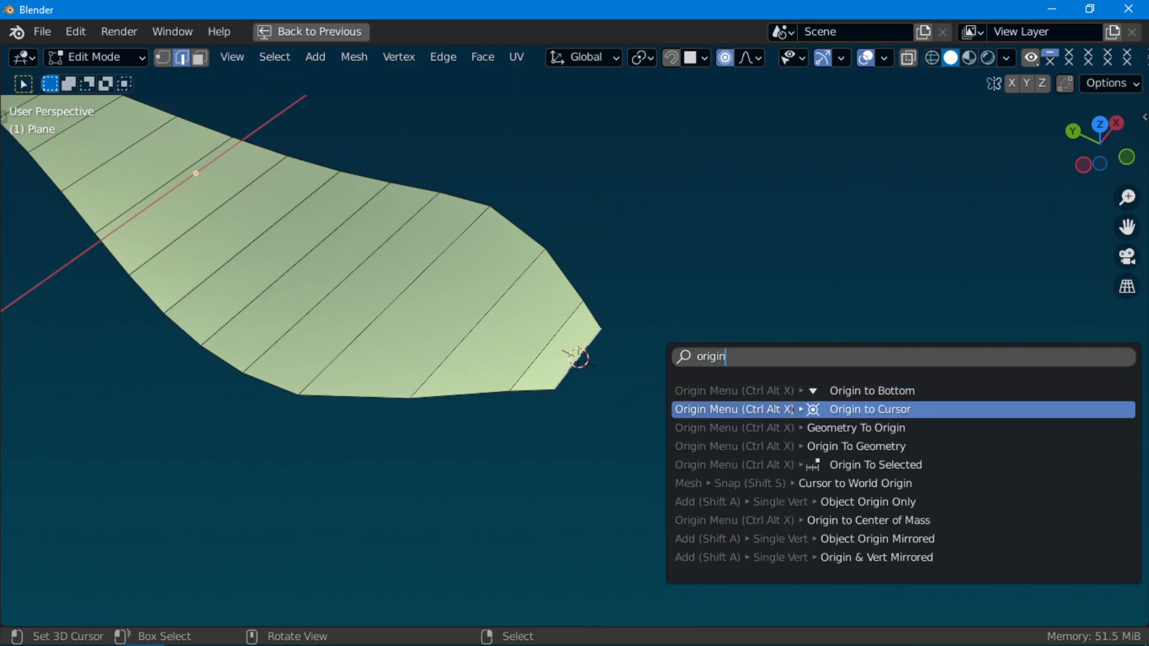
click(792, 410)
scroll(688, 437, down, 4)
key(Tab)
Restore the split editor layout and rename the plane object as leaf
scroll(562, 452, down, 4)
middle_drag(491, 458, 365, 451)
scroll(508, 392, up, 4)
shift+middle_drag(606, 353, 577, 373)
scroll(577, 373, up, 1)
scroll(577, 373, down, 4)
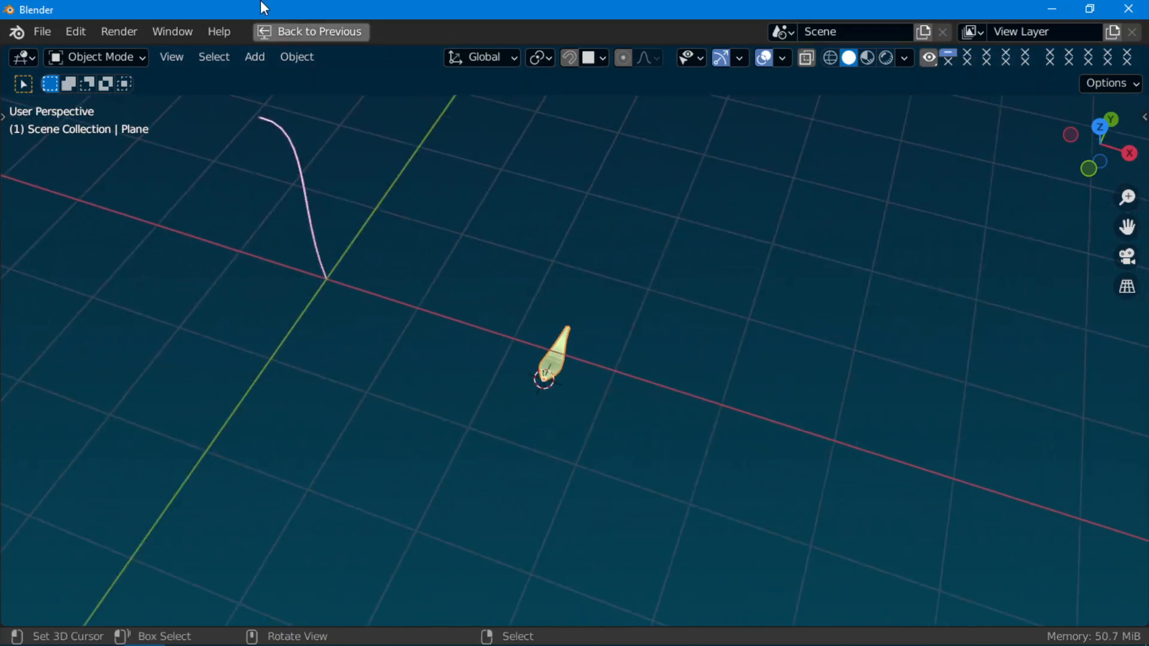
click(292, 33)
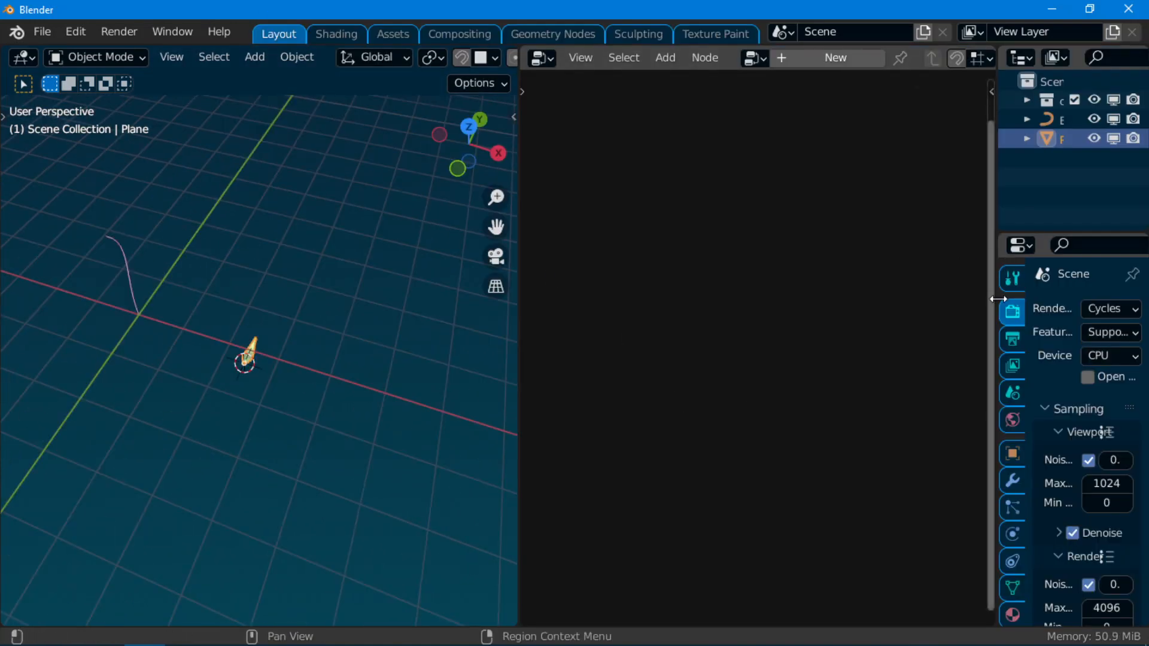
drag(997, 298, 825, 299)
double_click(911, 137)
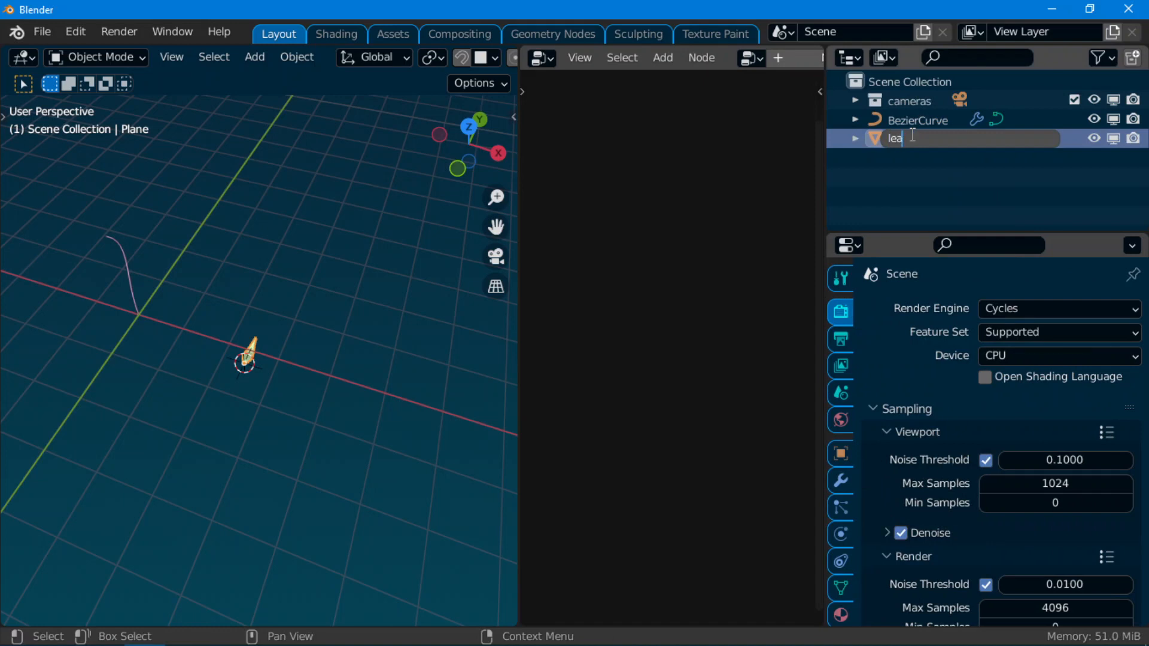
key(Return)
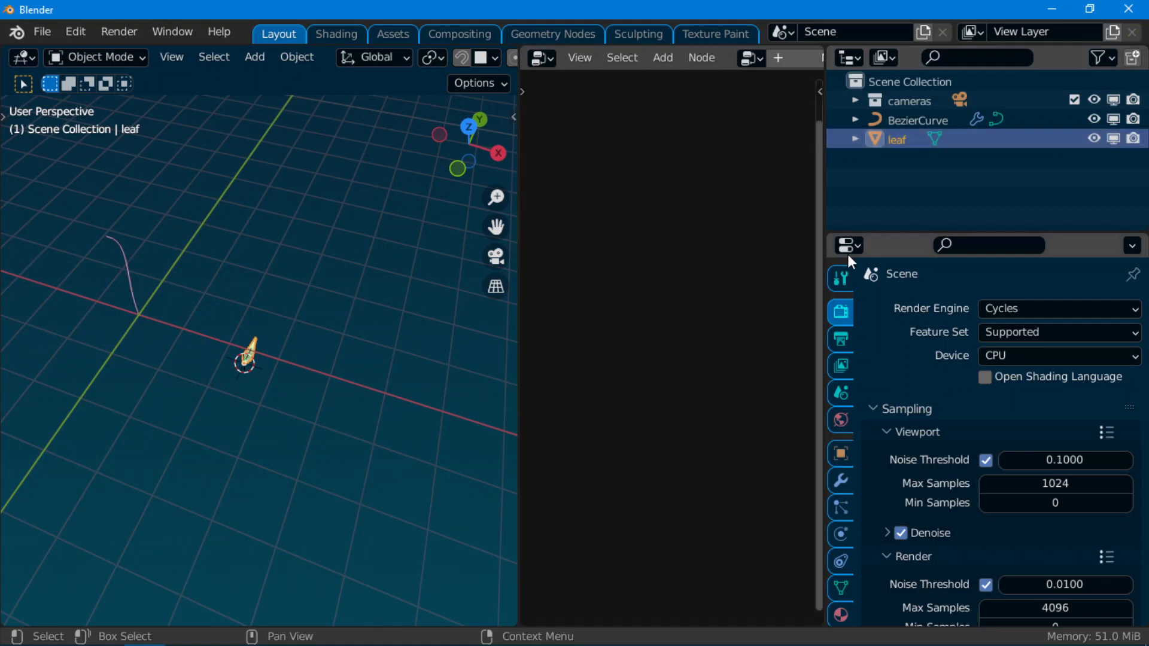
Select the Bezier curve and bring the leaf object into its node tree as an Object Info node
drag(822, 366, 918, 366)
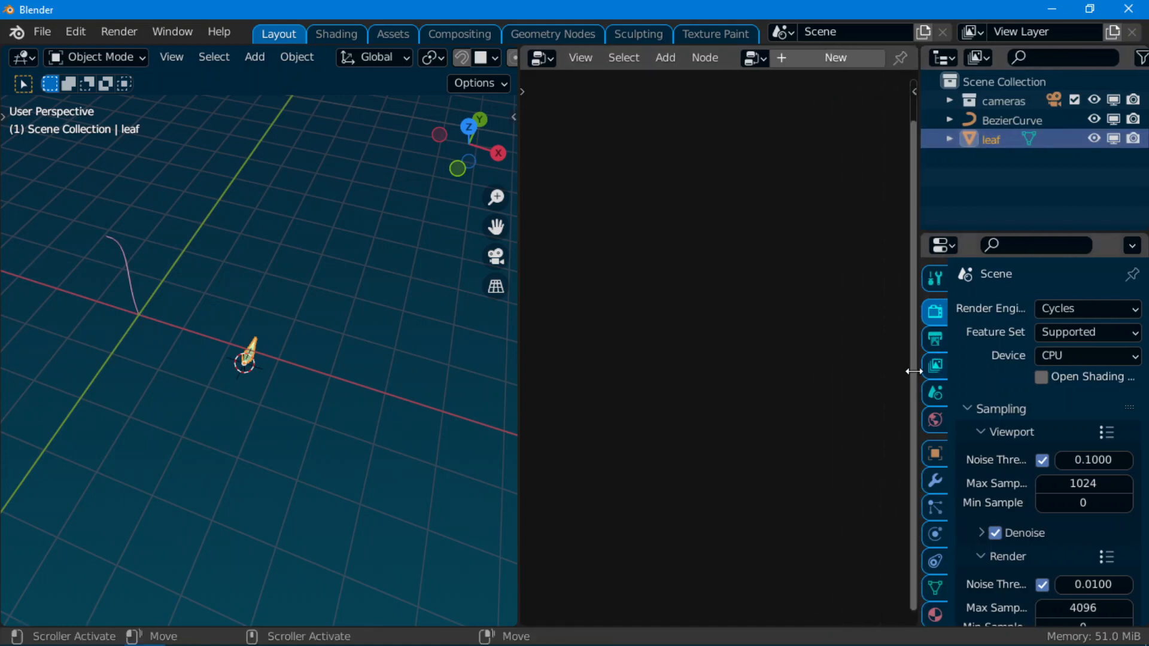
click(122, 260)
drag(916, 412, 1128, 423)
scroll(999, 418, down, 6)
middle_drag(850, 364, 739, 321)
scroll(778, 371, up, 1)
drag(1126, 390, 922, 383)
click(1002, 135)
drag(1002, 135, 566, 496)
scroll(642, 508, down, 3)
middle_drag(643, 507, 733, 372)
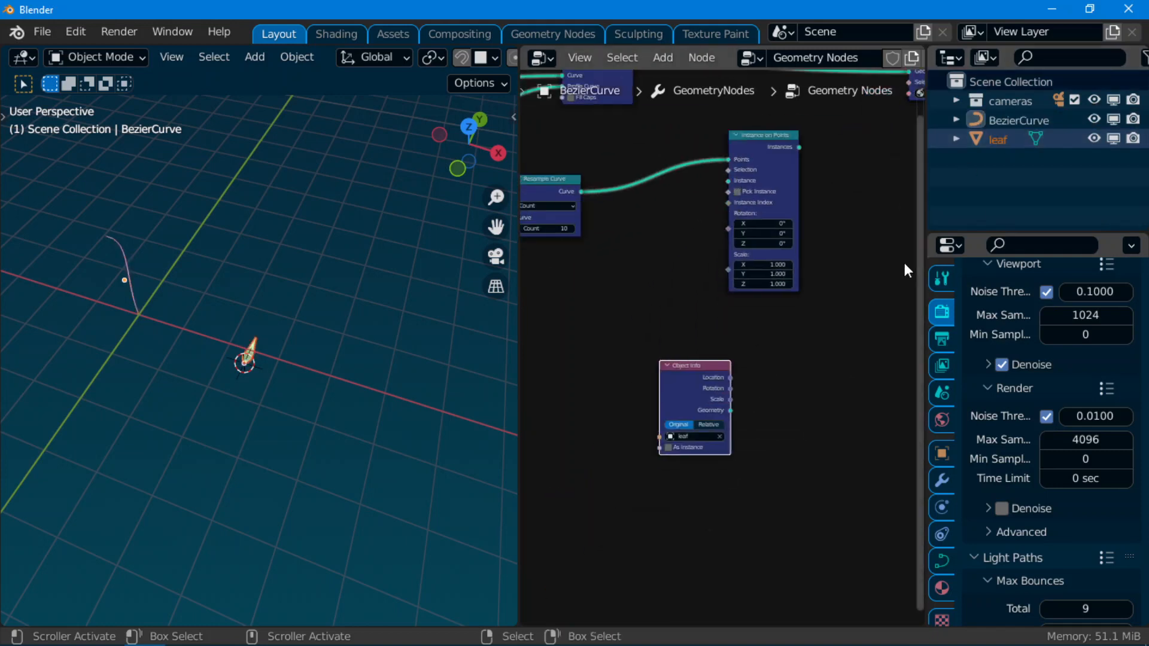
Place the leaf's Object Info node below Resample Curve and connect its Geometry output to the Instance input of Instance on Points
drag(926, 320, 1124, 344)
scroll(823, 353, up, 2)
middle_drag(826, 440, 935, 434)
drag(935, 413, 718, 326)
middle_drag(727, 320, 720, 526)
scroll(697, 478, up, 1)
middle_drag(694, 457, 708, 422)
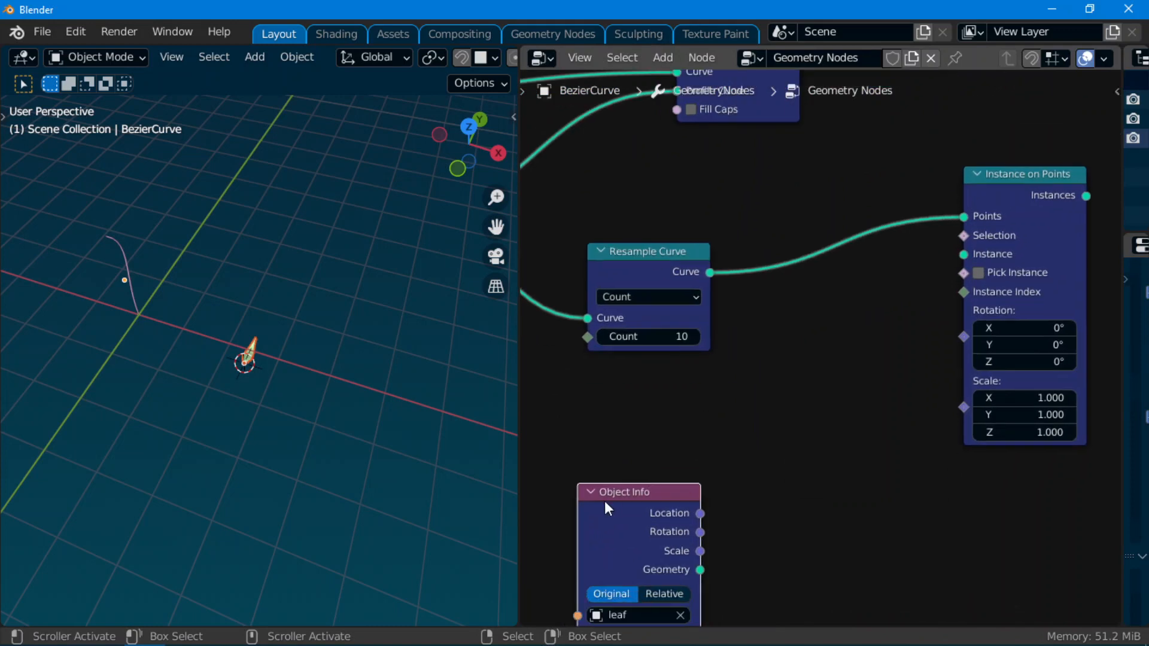
drag(605, 522, 659, 459)
scroll(741, 501, up, 1)
middle_drag(743, 503, 686, 490)
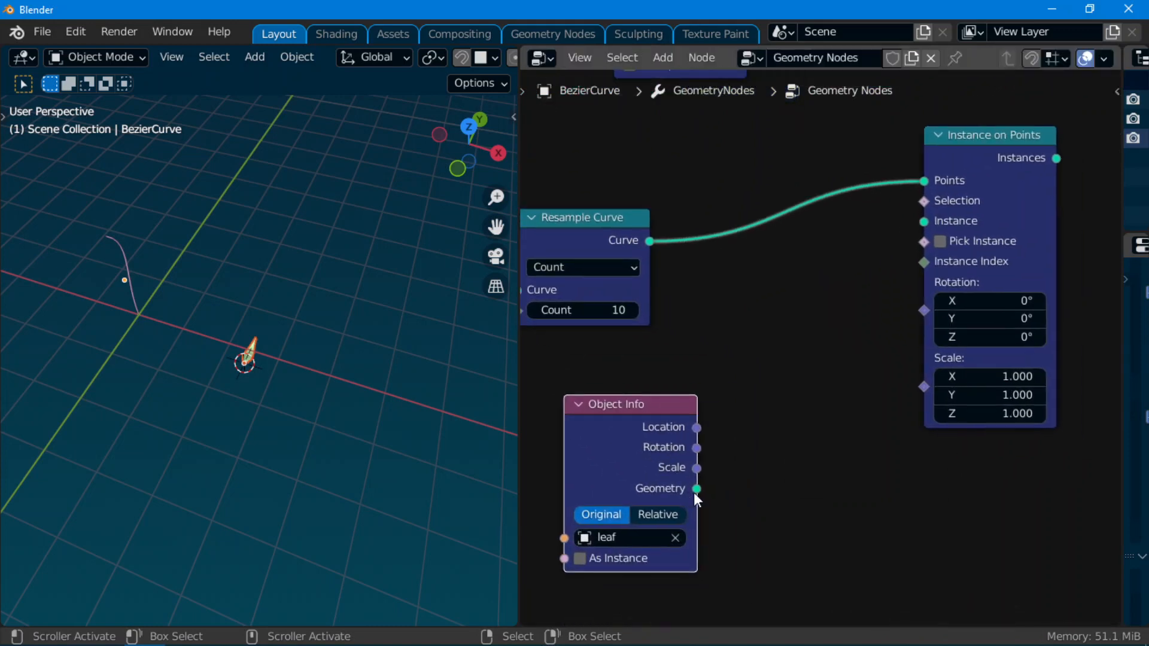
drag(696, 489, 924, 220)
Move Instance on Points below the Set Material node and shift Set Material away from Group Output to make room between them
scroll(206, 402, up, 3)
shift+middle_drag(207, 402, 315, 443)
scroll(315, 444, down, 4)
middle_drag(822, 385, 597, 427)
scroll(535, 467, down, 6)
middle_drag(801, 411, 731, 455)
drag(600, 330, 736, 379)
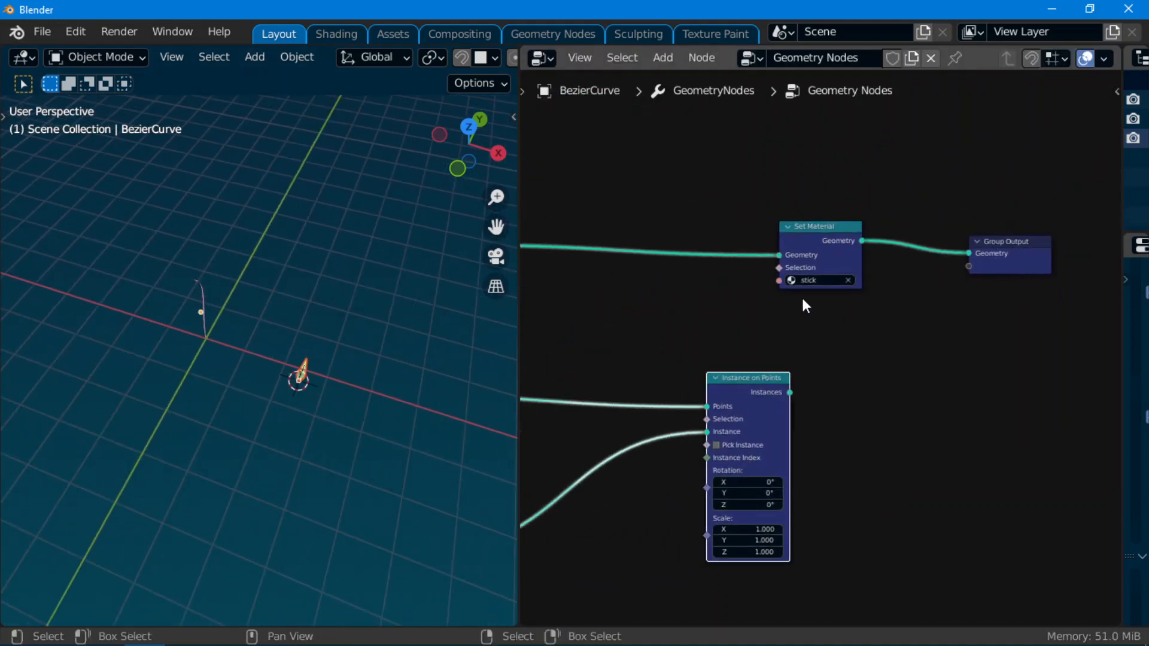
drag(805, 231, 632, 202)
scroll(832, 344, up, 2)
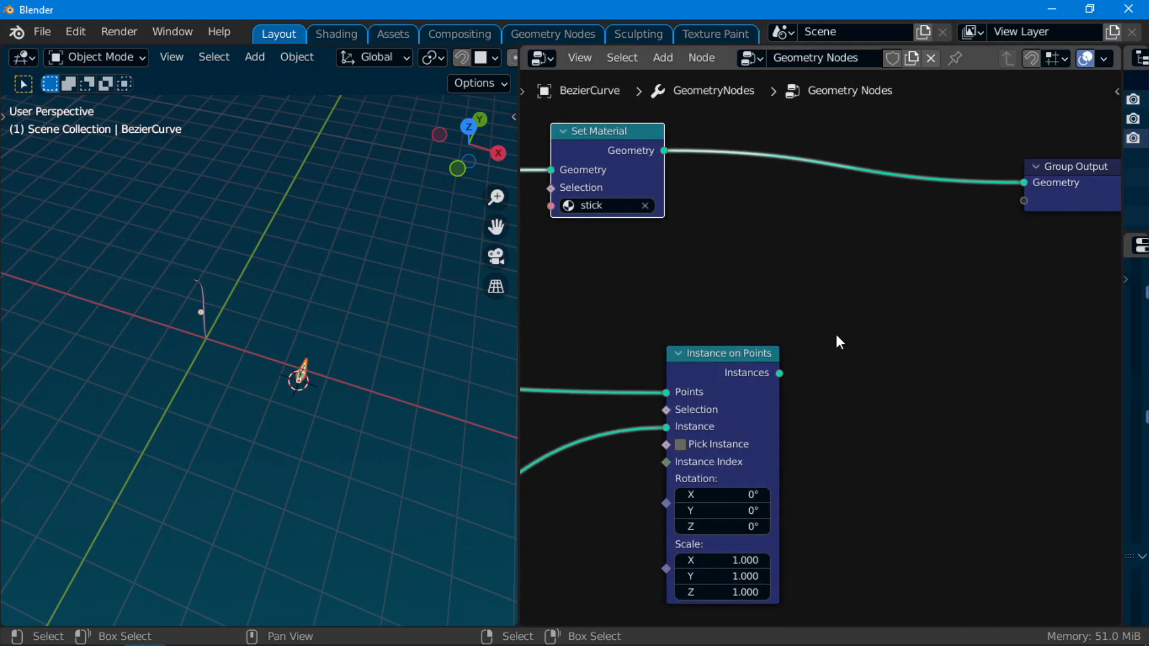
Move Instance on Points aside and insert a Join Geometry node between Set Material and Group Output
drag(743, 373, 644, 393)
middle_drag(877, 273, 829, 328)
key(shift+a)
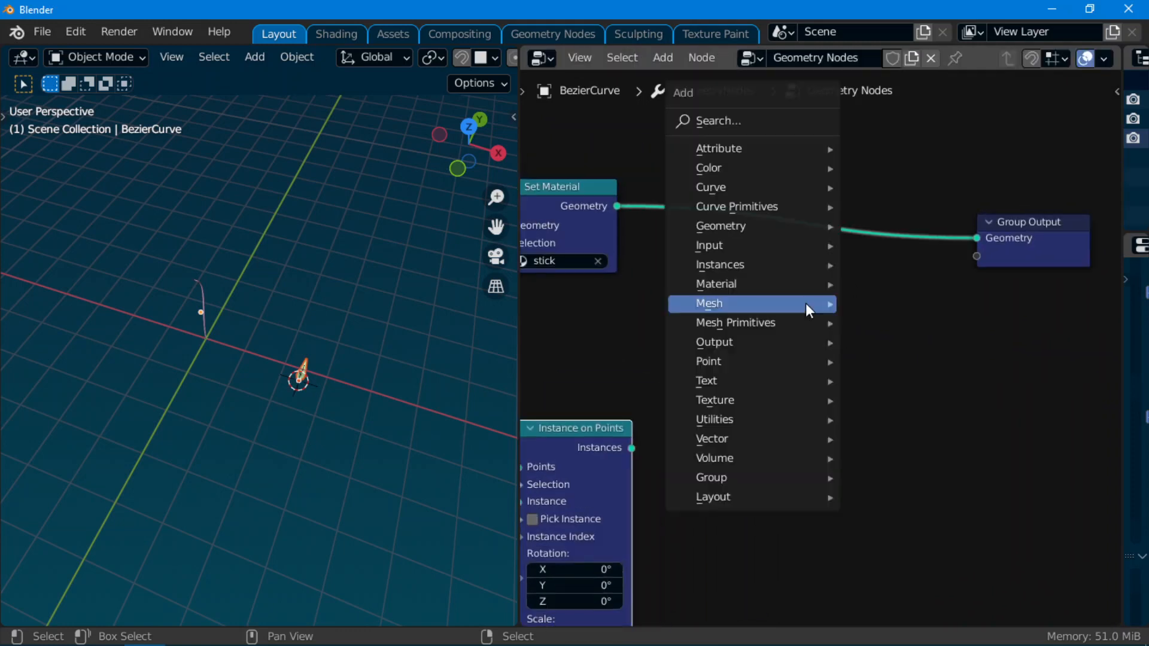
click(767, 121)
text(join)
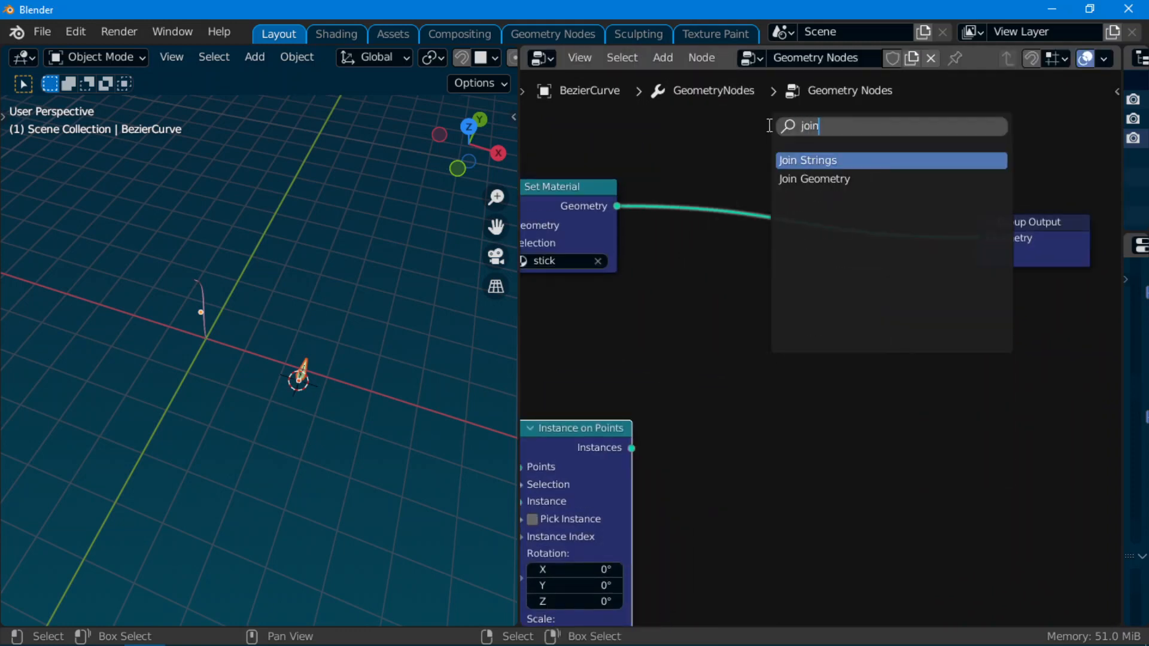
click(845, 180)
click(864, 251)
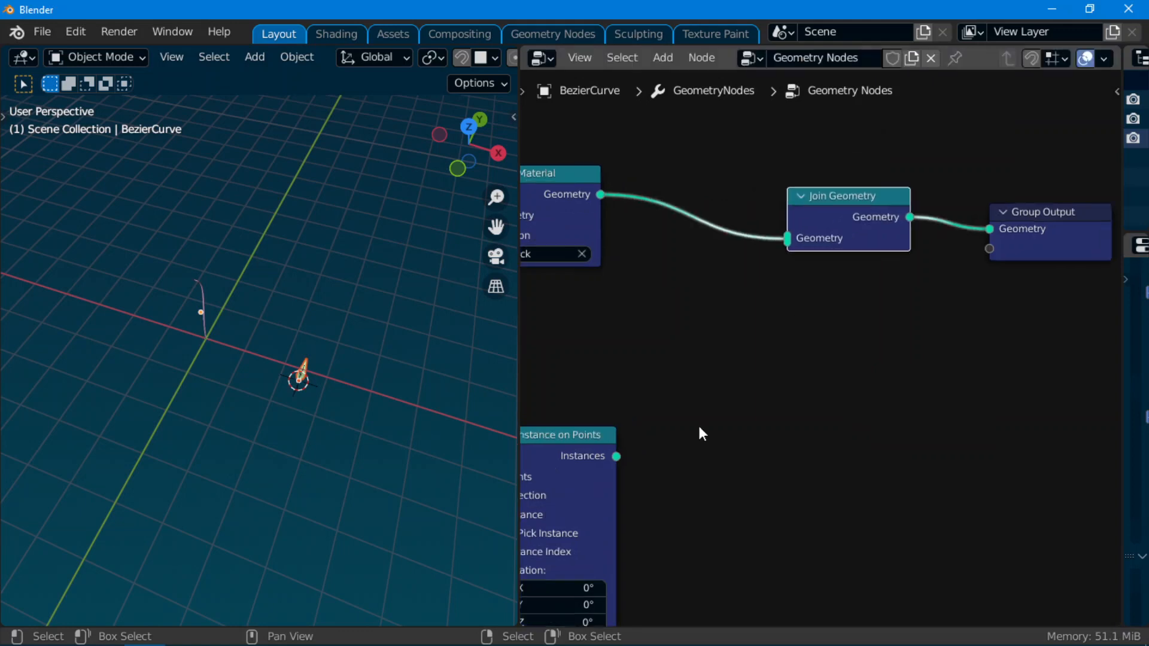
Connect the Instances output of Instance on Points to the Geometry input of Join Geometry
scroll(796, 366, up, 2)
drag(696, 398, 914, 137)
scroll(316, 352, down, 2)
scroll(315, 351, up, 3)
alt+drag(167, 267, 328, 353)
middle_drag(328, 353, 340, 379)
scroll(359, 371, up, 1)
right_click(311, 336)
scroll(704, 472, down, 3)
middle_drag(704, 472, 927, 333)
scroll(928, 332, down, 2)
middle_drag(356, 419, 353, 336)
Scale the leaf object to about 0.47 and reselect the Bezier curve
click(411, 316)
key(s)
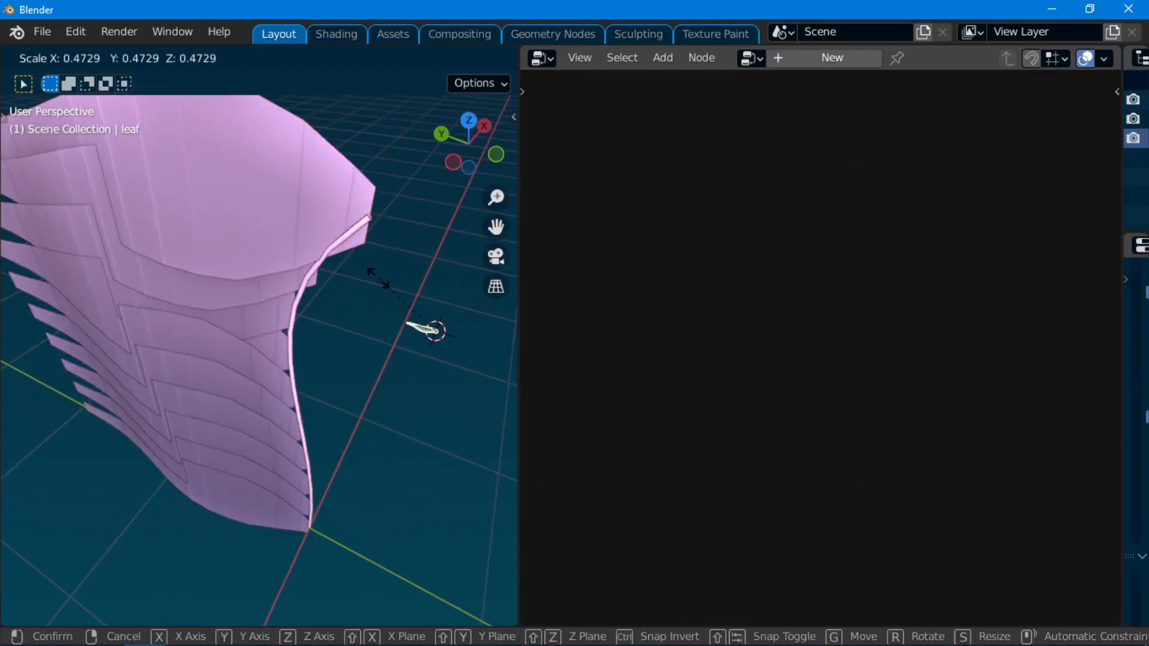
click(379, 279)
middle_drag(227, 299, 225, 300)
click(225, 300)
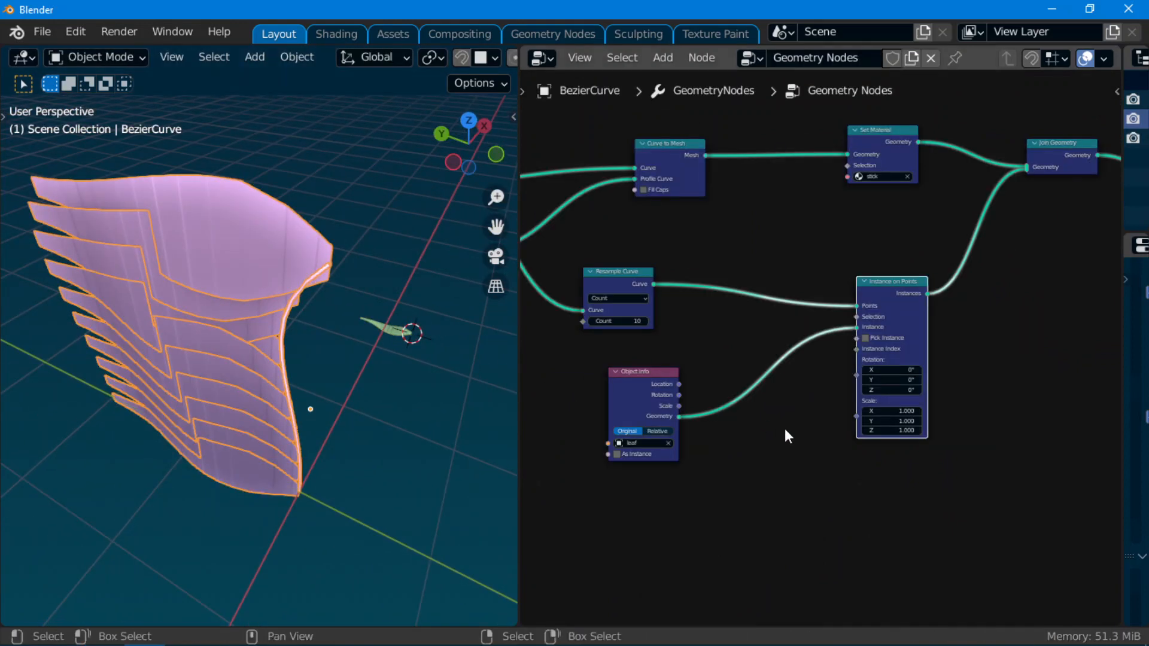
Set the X, Y and Z scale of Instance on Points to 0.220
scroll(964, 465, up, 5)
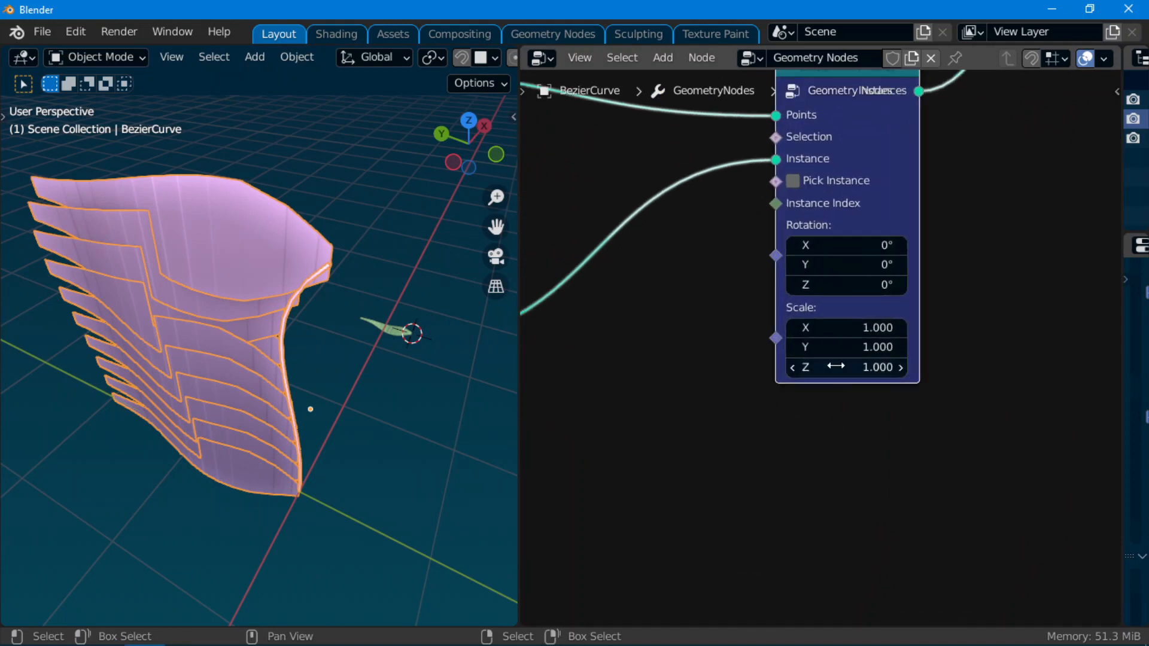
drag(838, 327, 886, 327)
key(Escape)
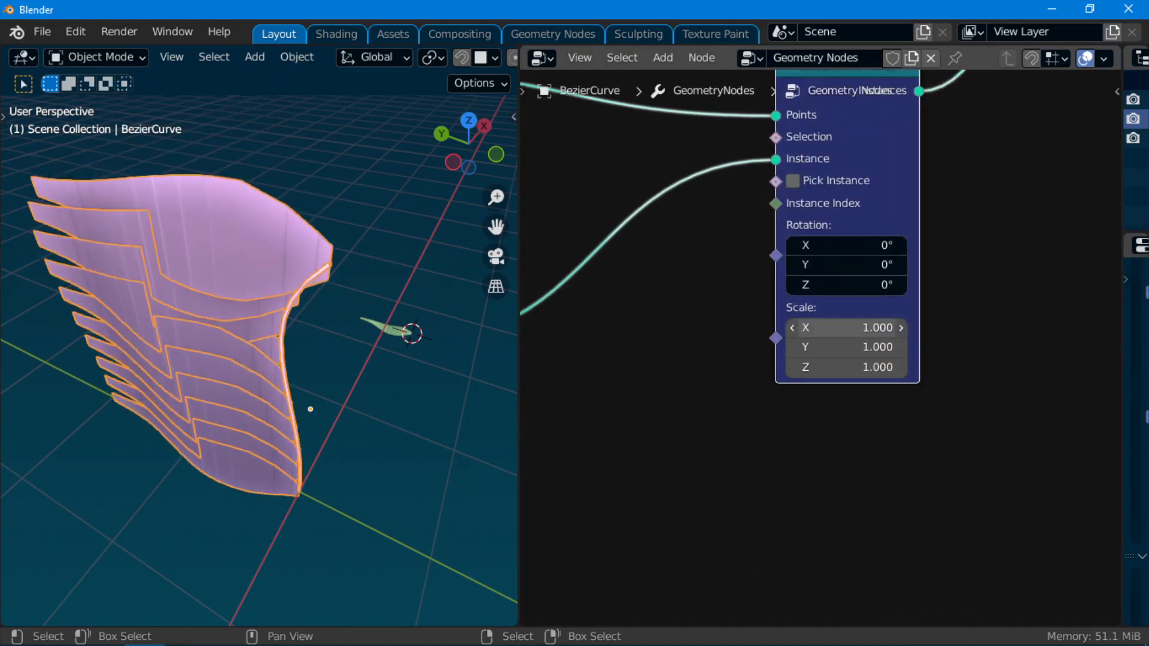
drag(862, 327, 742, 327)
scroll(795, 358, down, 8)
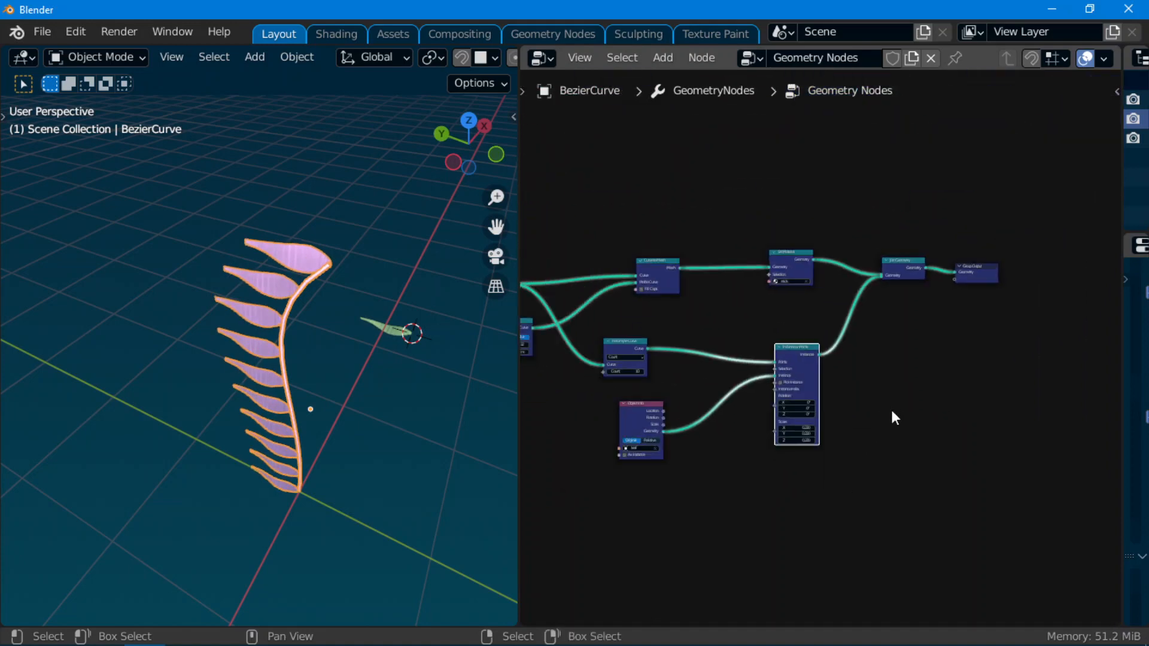
Widen the node editor and set the Resample Curve count to 12
middle_drag(895, 410, 966, 291)
drag(521, 470, 465, 472)
middle_drag(419, 472, 336, 306)
ctrl+middle_drag(590, 366, 675, 356)
drag(673, 288, 706, 288)
middle_drag(311, 418, 228, 404)
Draw a second trial stem beside the original in Edit Mode, delete it and switch back to the Cursor tool
key(t)
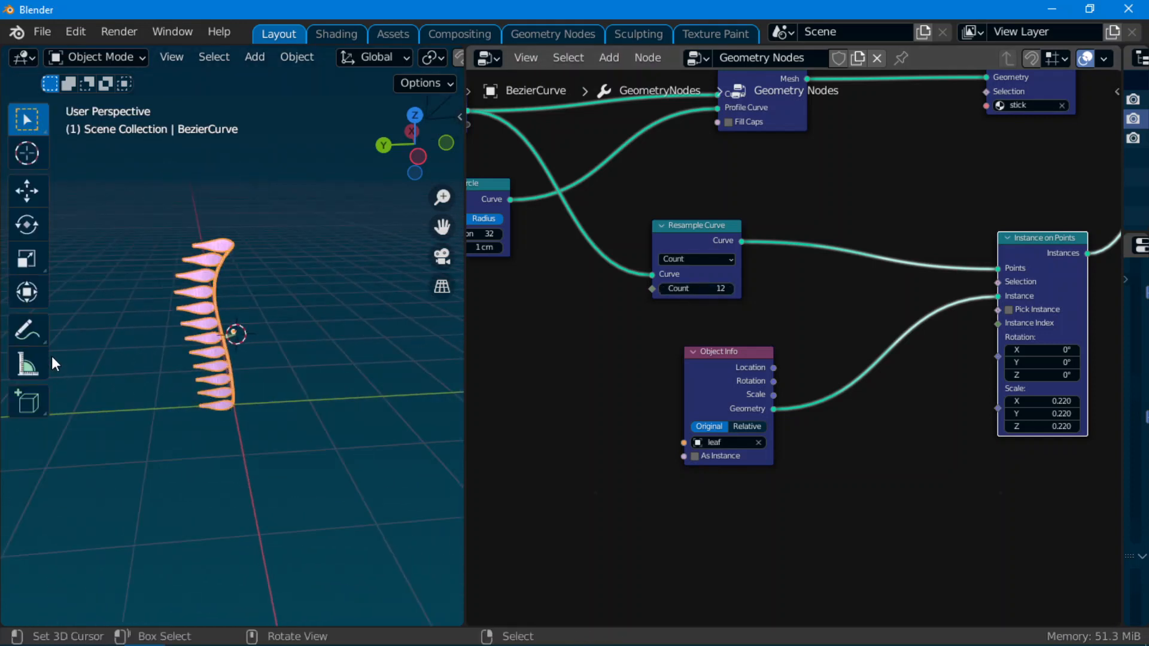
scroll(231, 329, up, 3)
key(Tab)
scroll(279, 433, down, 3)
drag(347, 191, 345, 179)
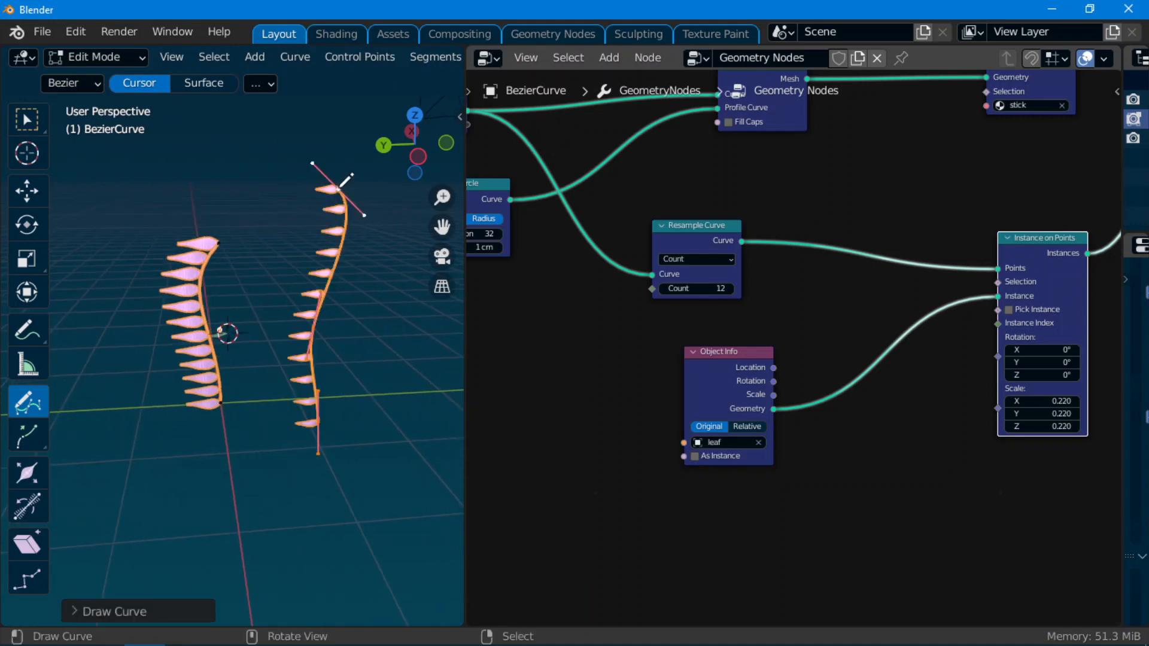
middle_drag(354, 315, 359, 311)
key(x)
click(354, 325)
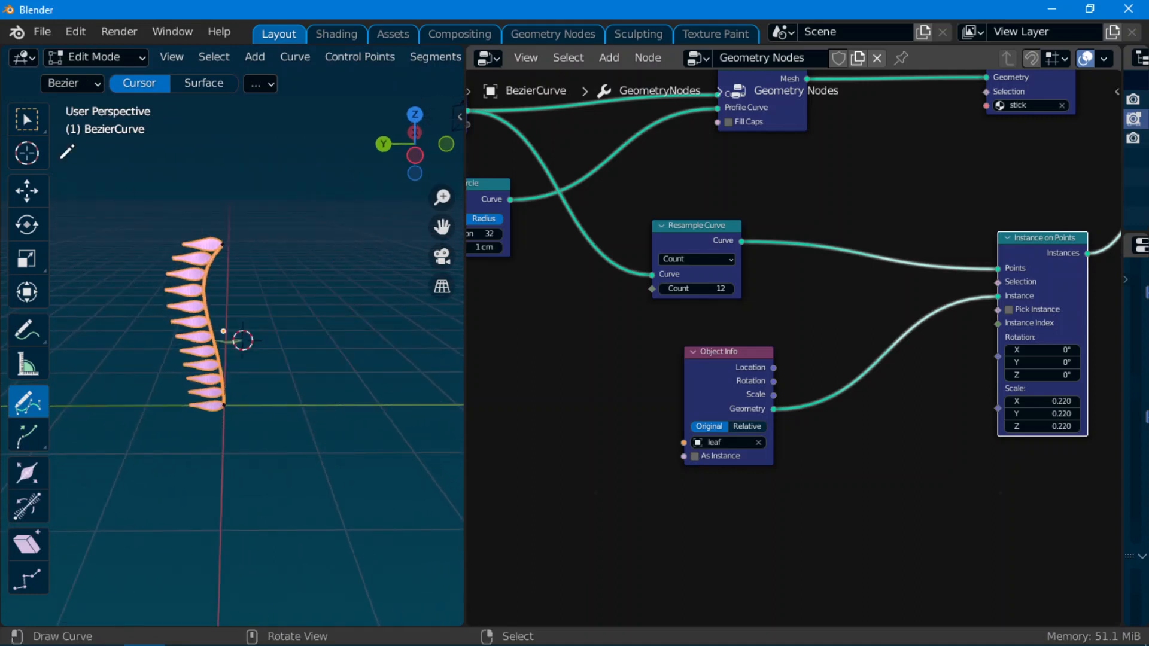
key(shift+space)
key(space)
middle_drag(258, 359, 374, 423)
key(t)
key(Home)
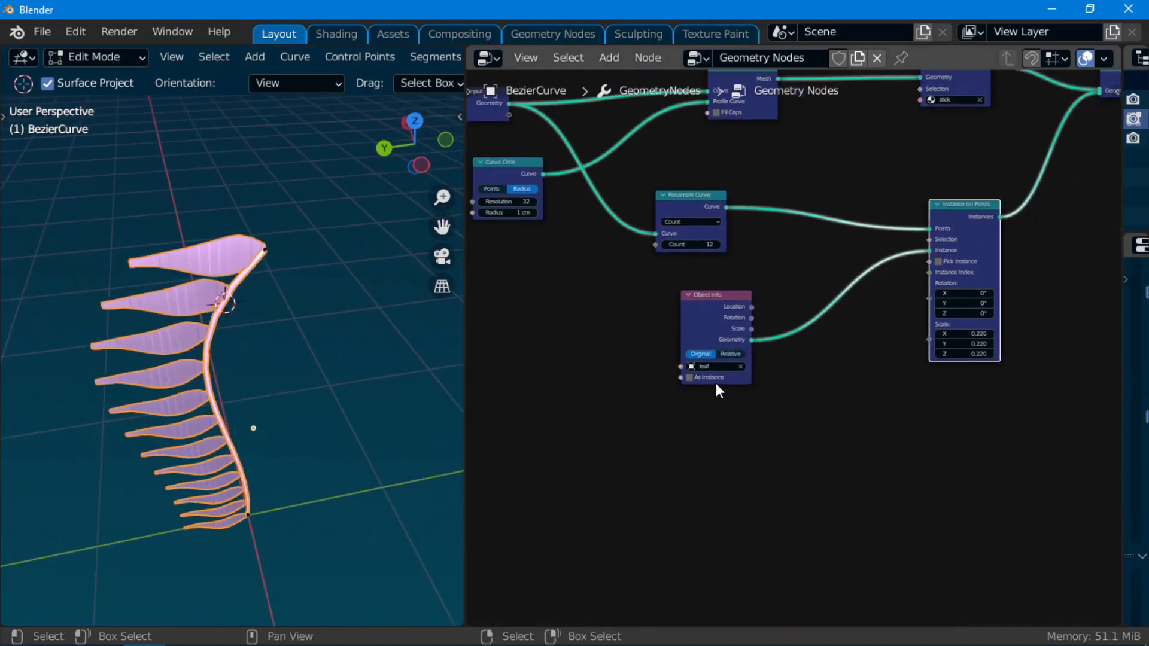
Move the leaf's Object Info node further away from Instance on Points, below Resample Curve
scroll(715, 383, up, 2)
drag(691, 298, 575, 346)
middle_drag(576, 346, 470, 420)
scroll(664, 462, up, 1)
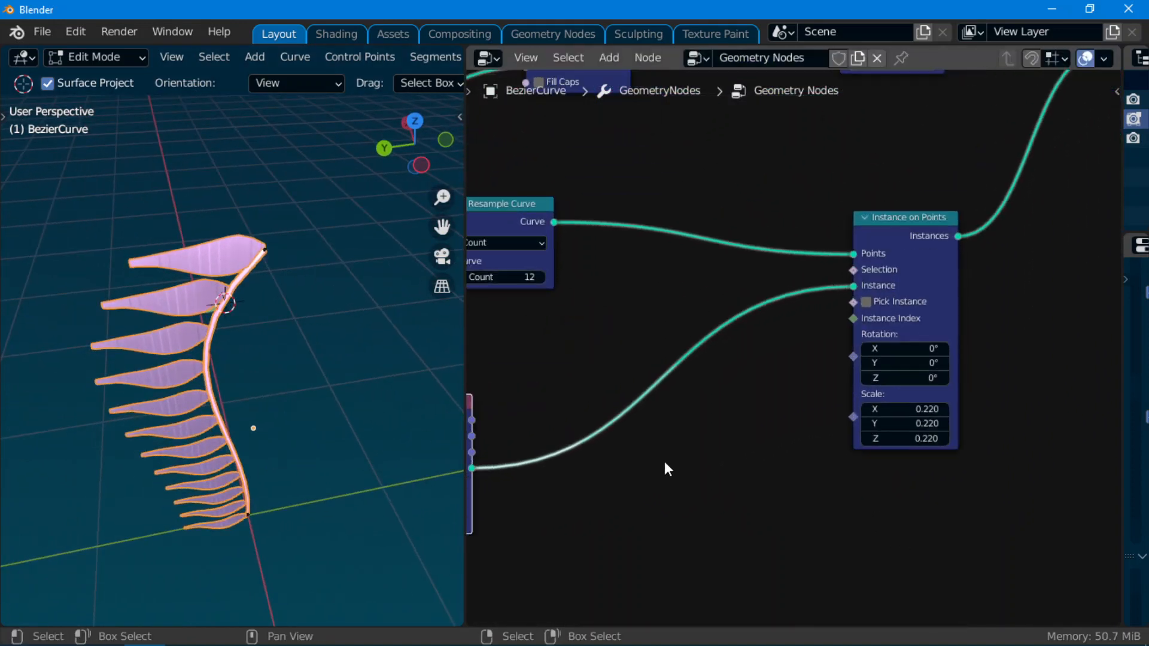
middle_drag(665, 462, 690, 396)
drag(519, 358, 585, 322)
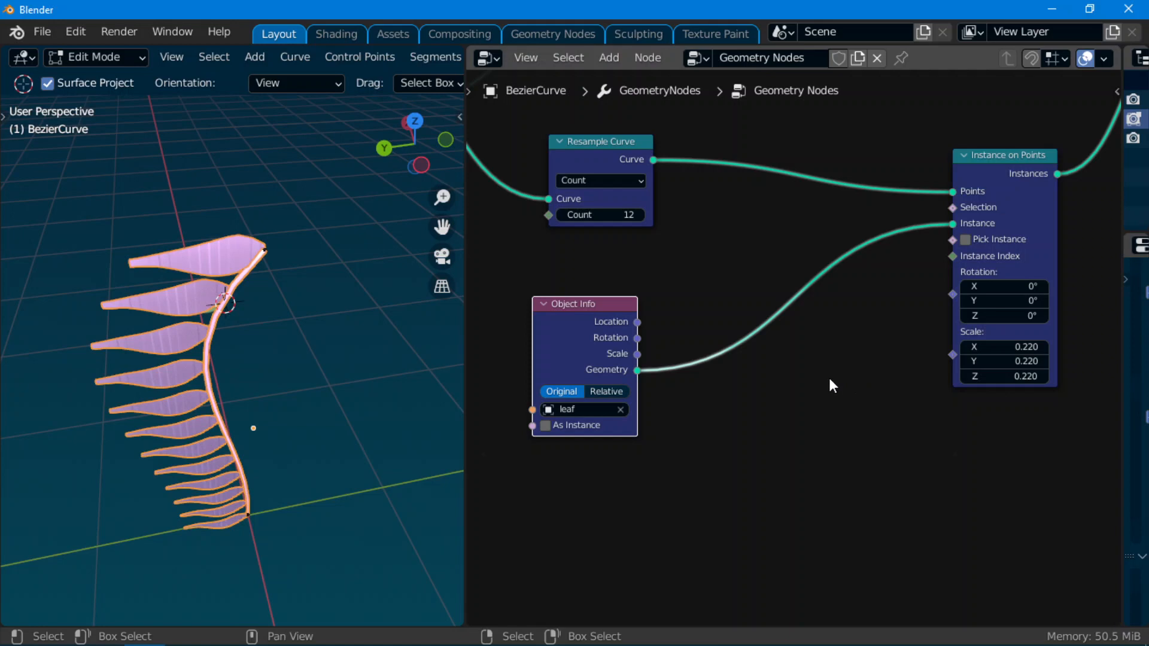
drag(955, 297, 734, 293)
scroll(751, 338, down, 1)
drag(628, 311, 600, 323)
Return the curve to Object Mode and set the Y rotation of Instance on Points to -98°
middle_drag(257, 392, 377, 434)
key(Tab)
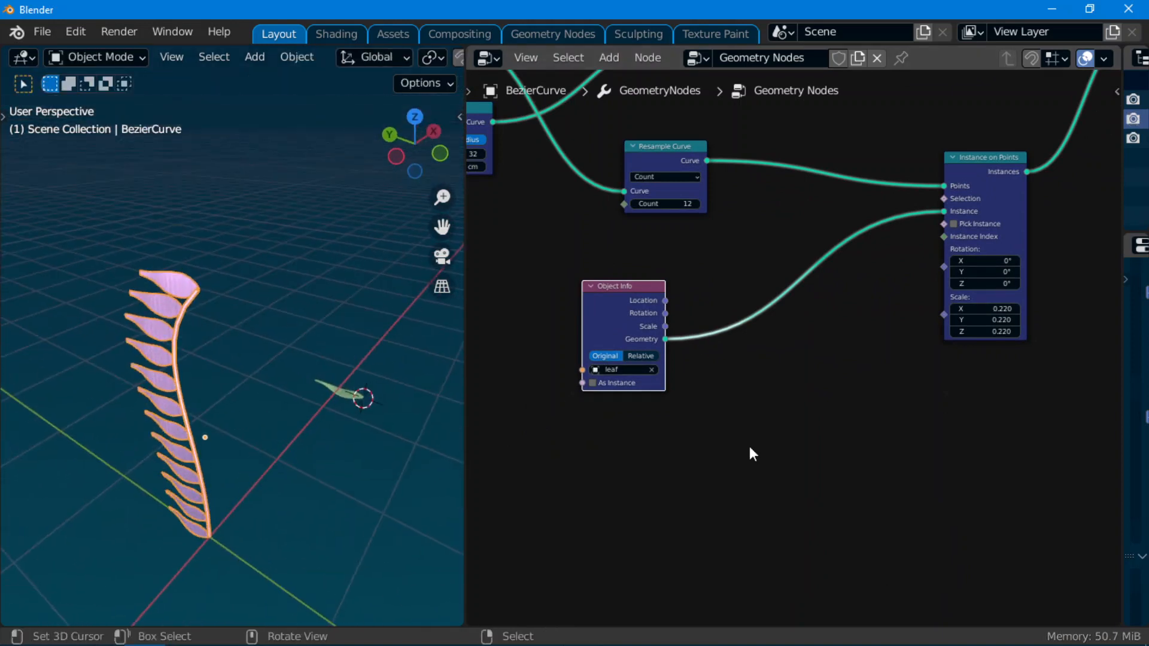
scroll(860, 414, up, 1)
drag(613, 307, 627, 297)
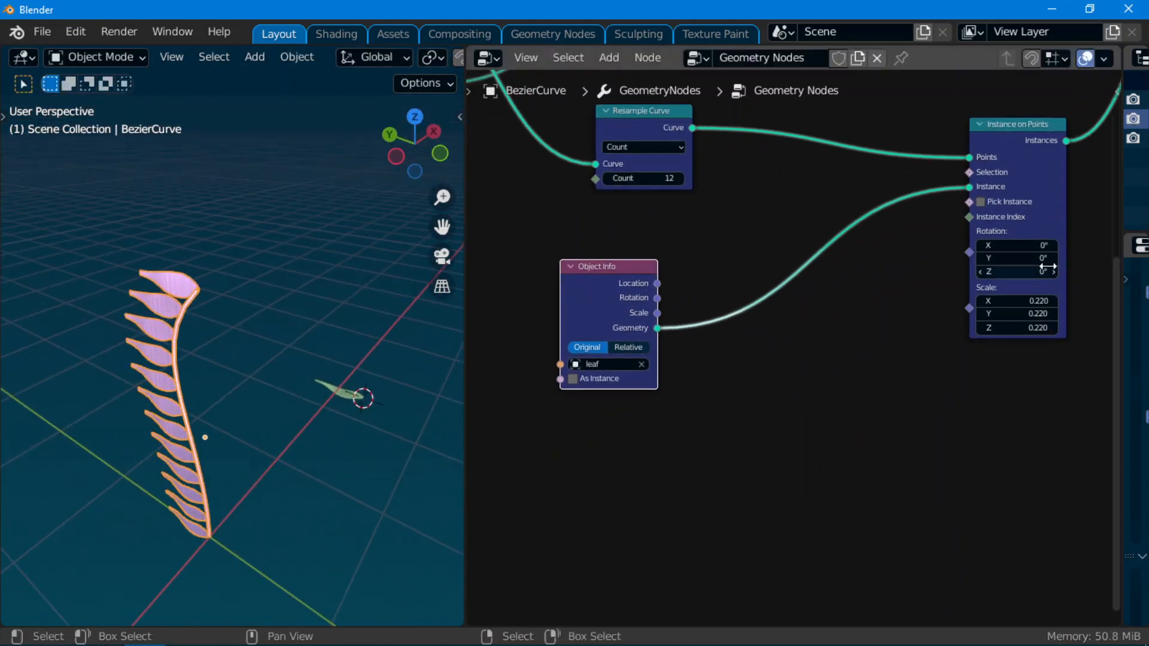
drag(1017, 258, 969, 257)
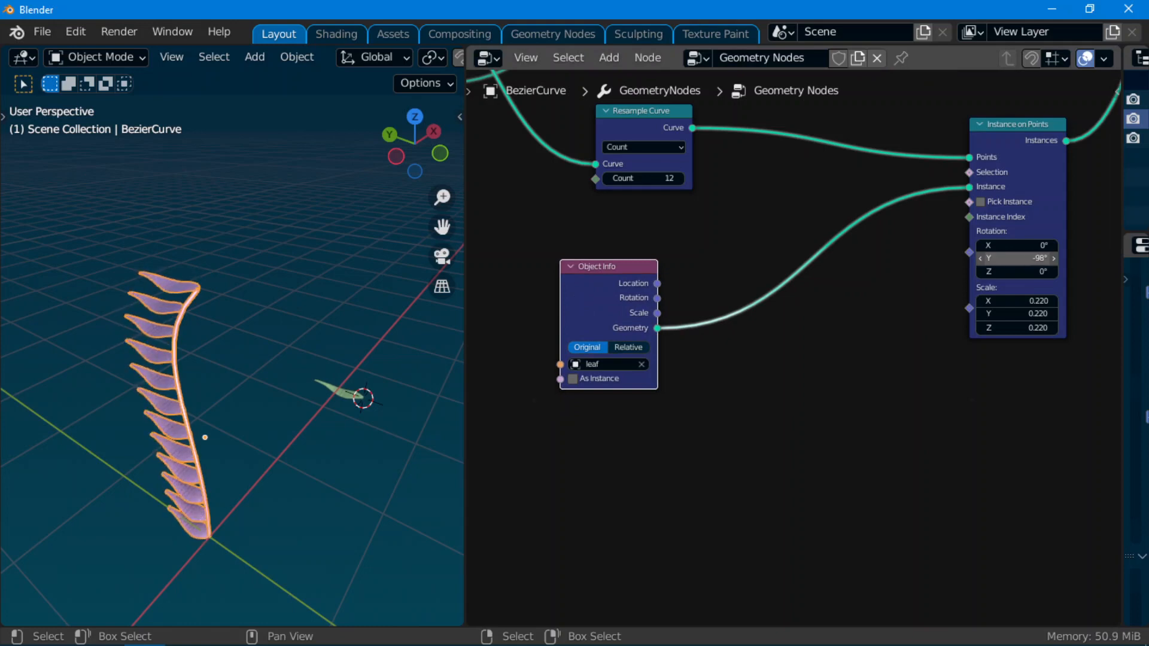
Bend the stem in Edit Mode by moving its upper control point along the X axis, and return to Object Mode
middle_drag(335, 389, 295, 296)
key(Tab)
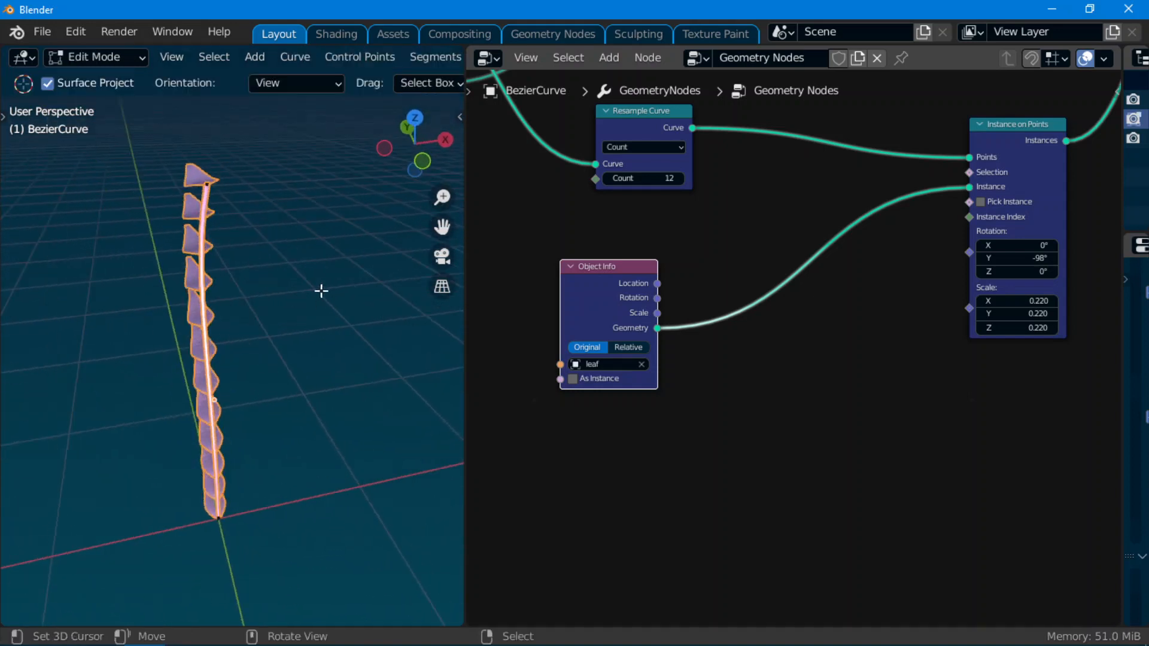
middle_drag(213, 192, 295, 256)
key(g)
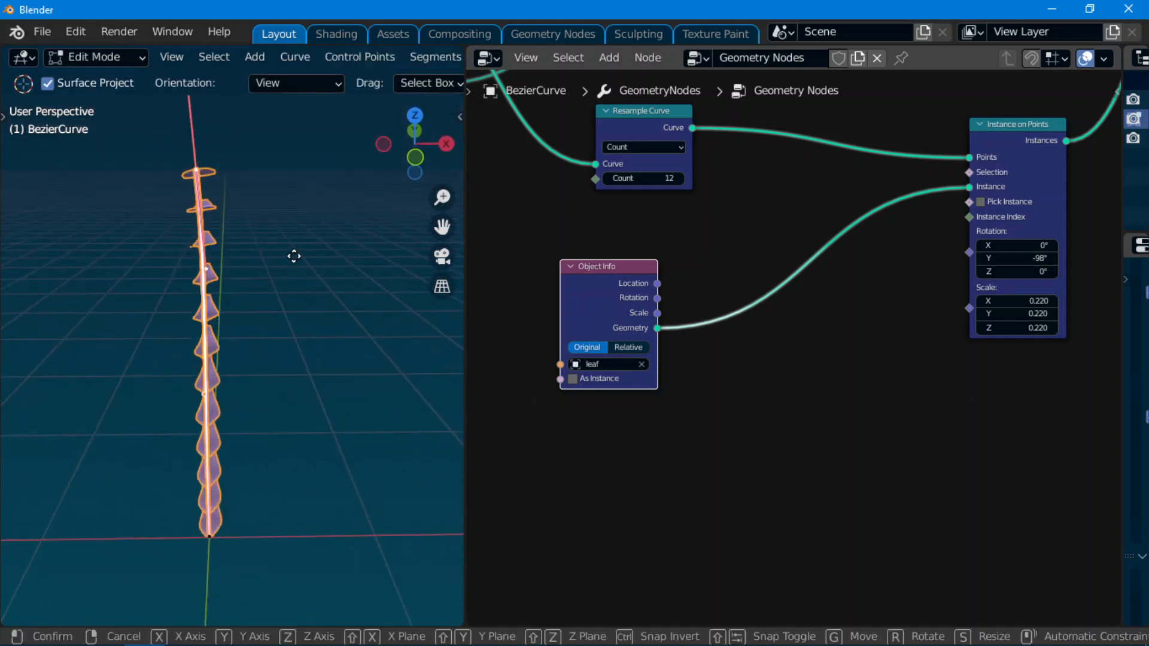
key(x)
click(65, 282)
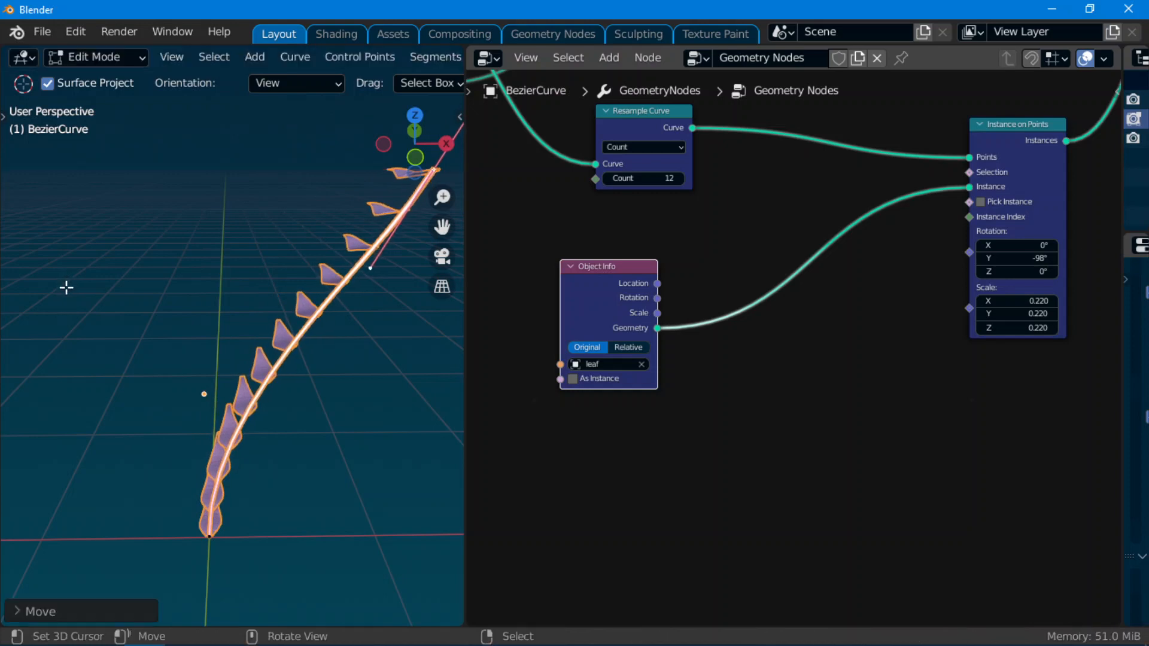
middle_drag(398, 469, 335, 419)
key(Tab)
Move the leaf's Object Info node up directly beneath Resample Curve
scroll(730, 424, up, 4)
middle_drag(799, 406, 891, 378)
scroll(886, 383, down, 3)
middle_drag(844, 415, 692, 457)
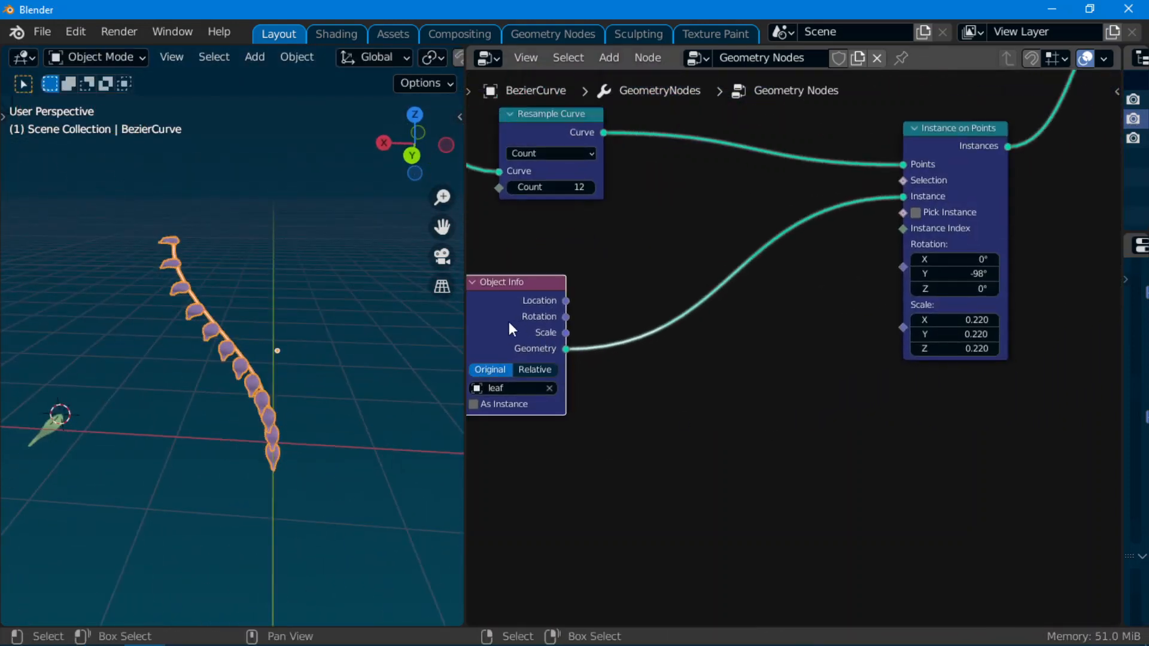
drag(515, 322, 495, 268)
scroll(730, 395, down, 1)
scroll(740, 395, down, 1)
Add an Align Euler to Vector node set to the Z axis and connect its Rotation output to Instance on Points' Rotation
key(shift+a)
text(align)
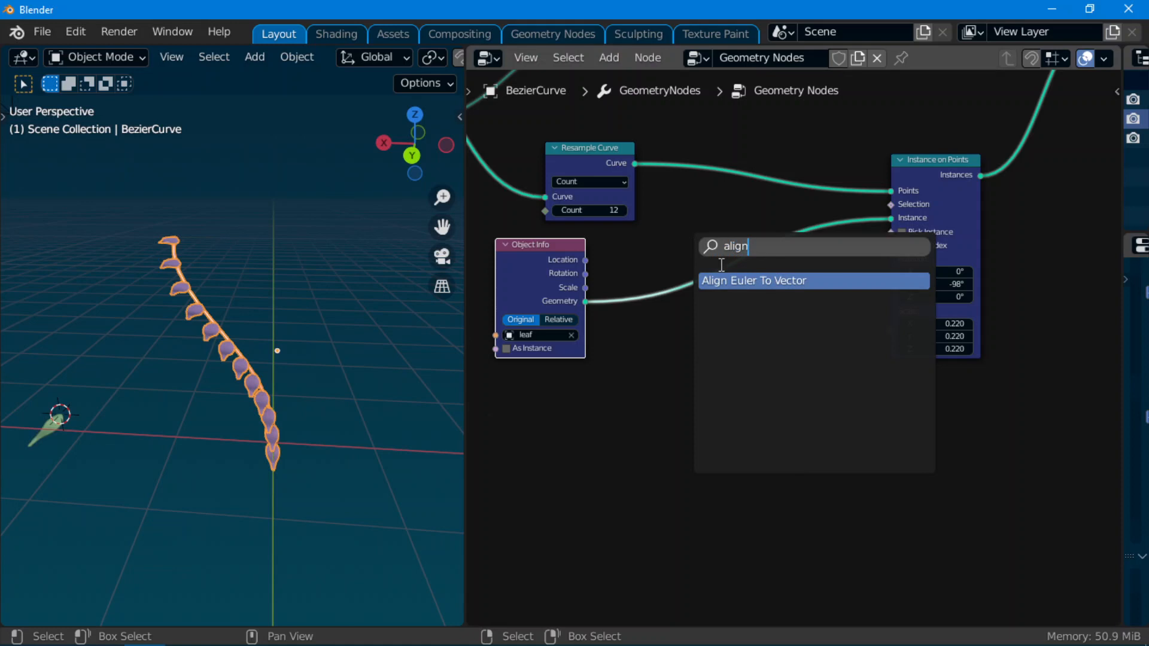
key(Return)
click(770, 395)
scroll(774, 397, up, 1)
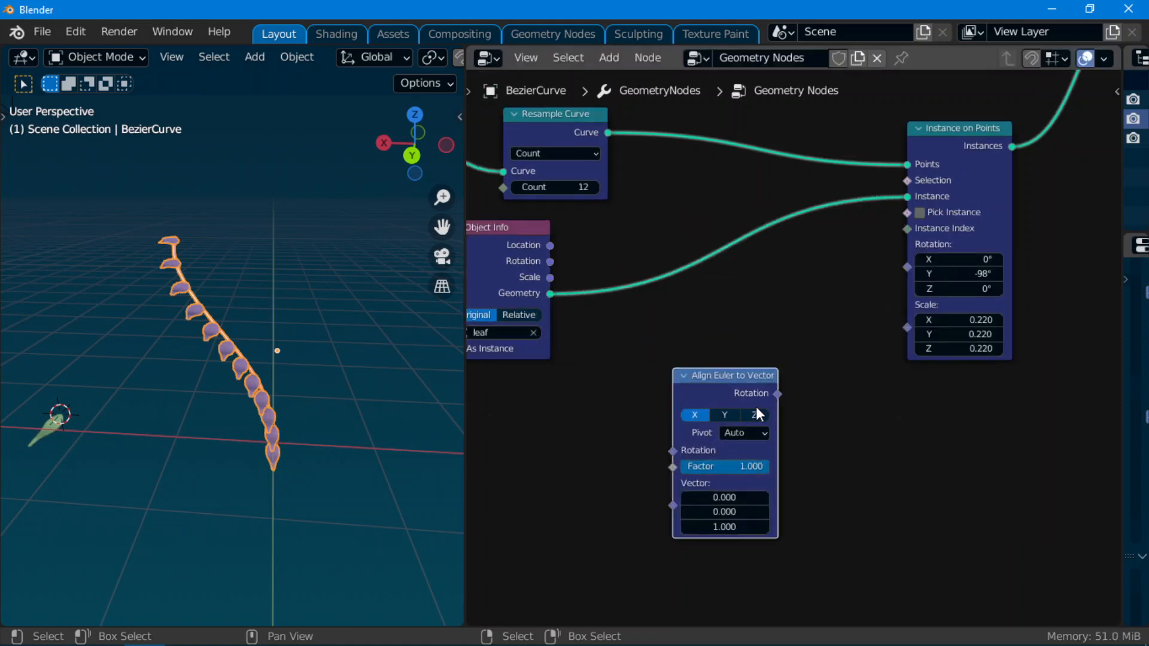
click(753, 417)
scroll(777, 400, up, 1)
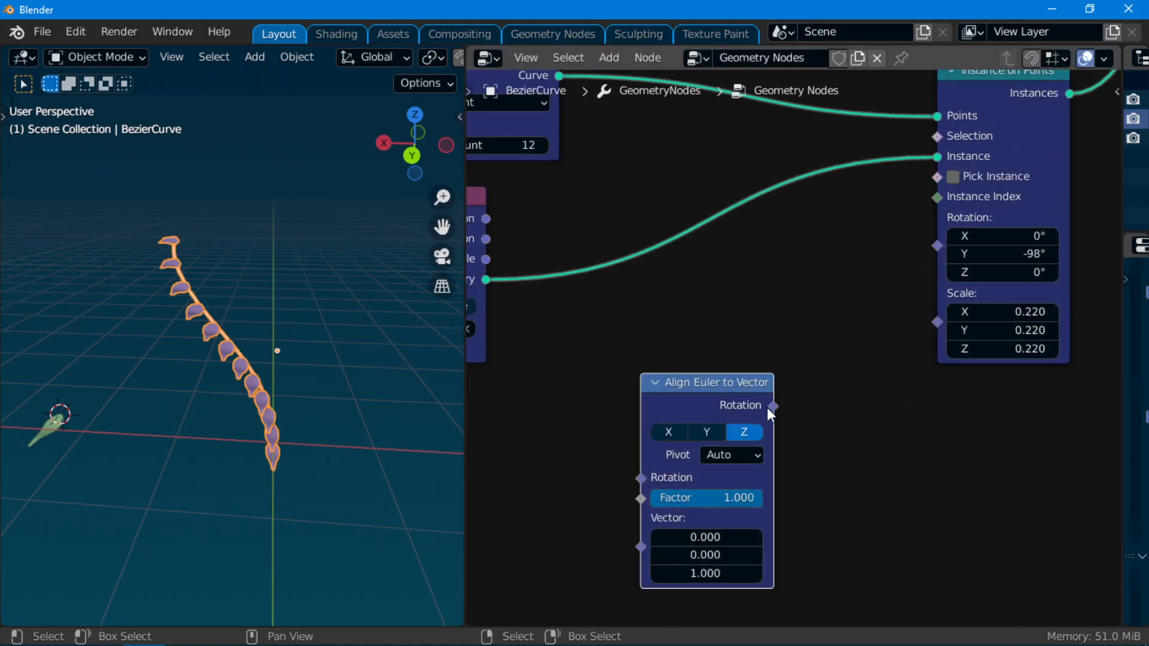
drag(939, 250, 938, 250)
Add a Curve Tangent node below Object Info, in front of Align Euler to Vector
scroll(837, 311, down, 1)
middle_drag(658, 418, 850, 261)
scroll(790, 281, up, 1)
mouse_move(305, 377)
middle_down()
mouse_move(328, 403)
mouse_move(217, 366)
mouse_move(260, 368)
mouse_move(317, 395)
middle_up()
scroll(329, 404, up, 3)
key(shift+a)
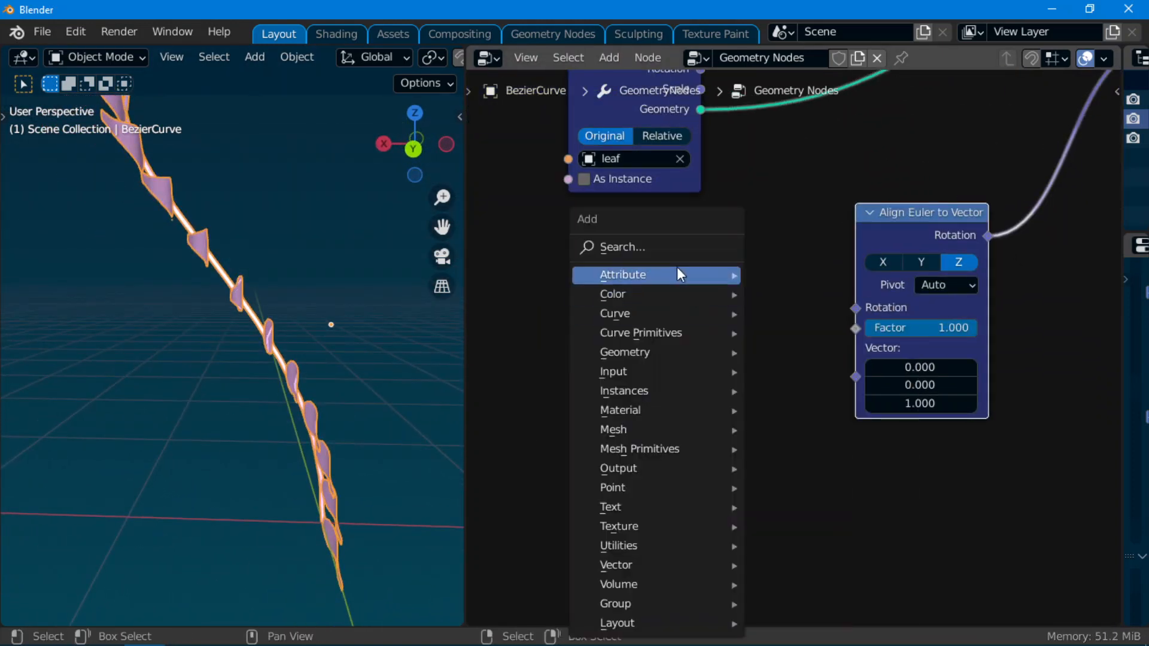
click(679, 250)
text(tange)
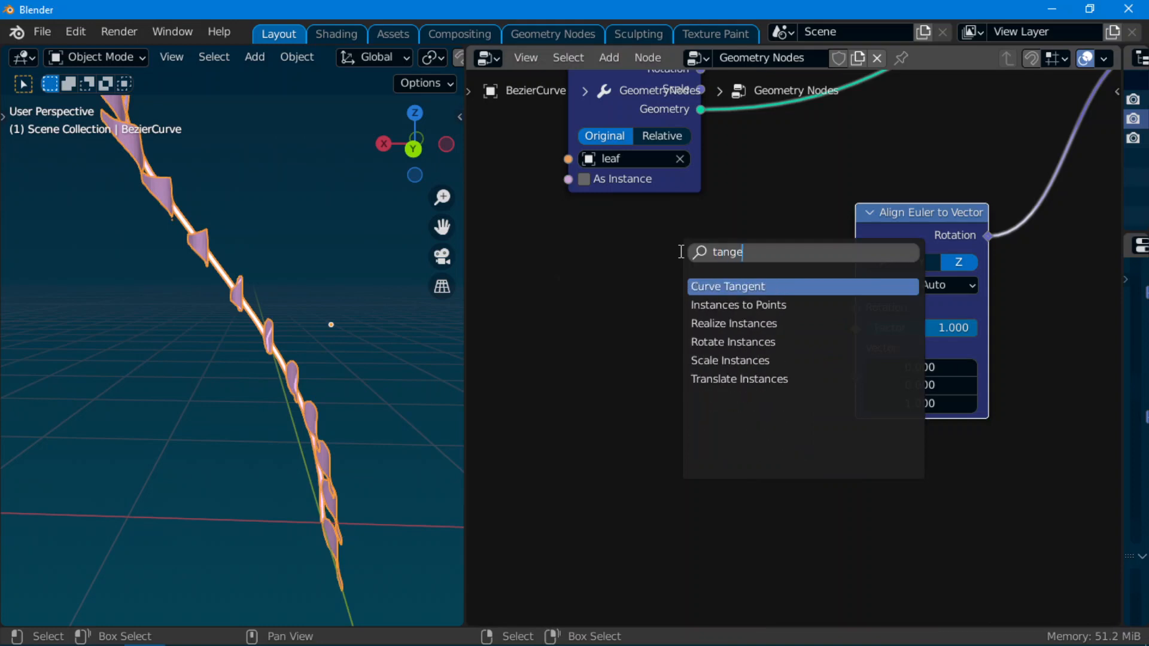
click(731, 286)
click(554, 390)
Examine from several angles how the leaves are oriented along the bent stem
scroll(508, 412, down, 2)
middle_drag(428, 437, 326, 429)
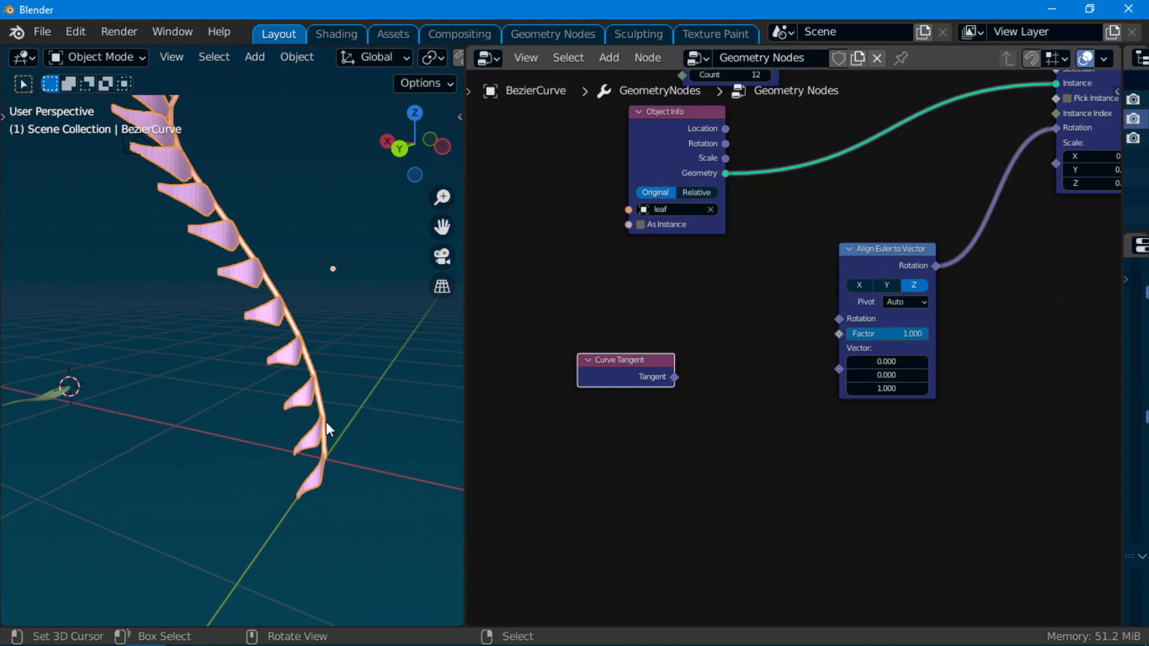
middle_drag(324, 369, 313, 326)
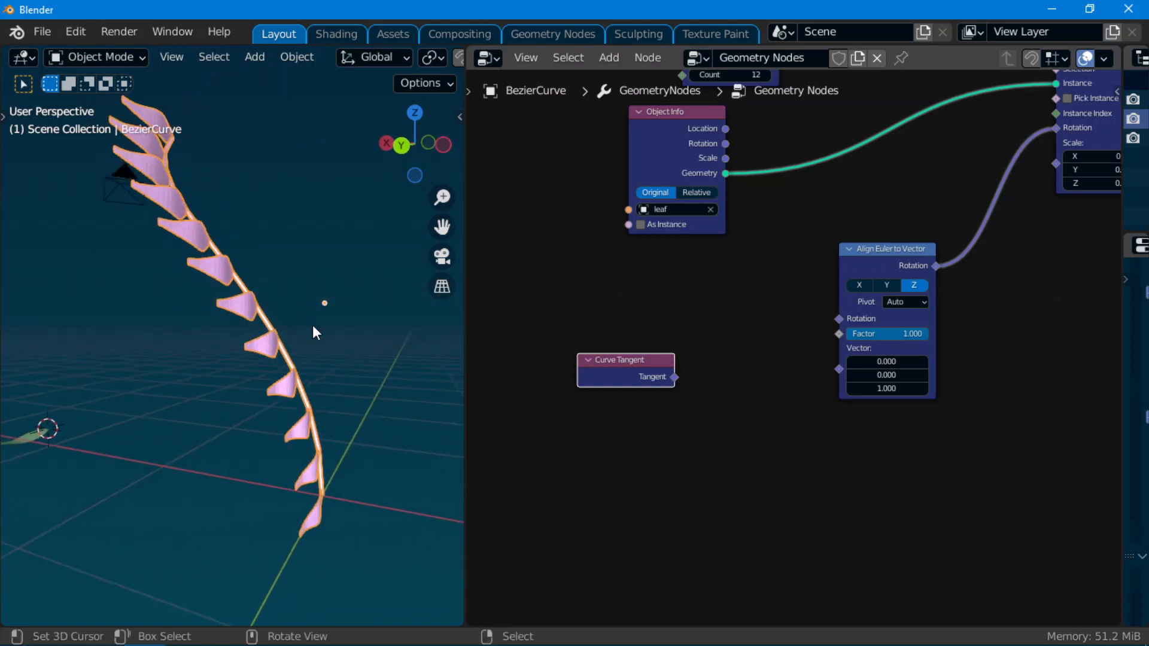
middle_drag(301, 364, 337, 433)
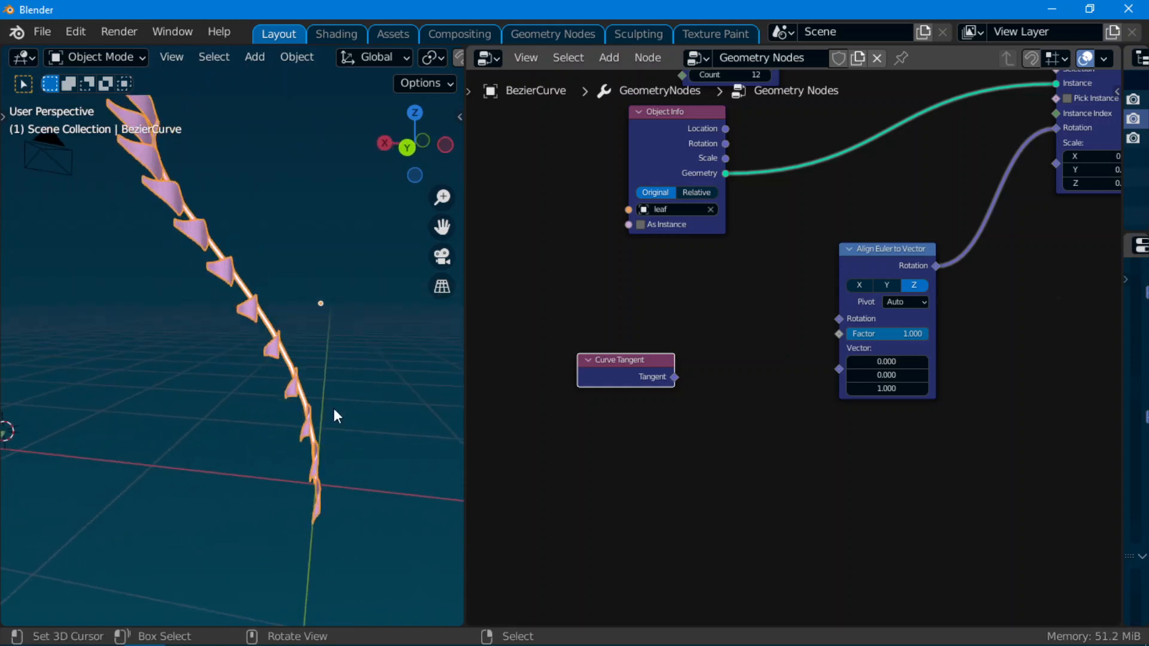
middle_drag(296, 398, 314, 434)
mouse_move(308, 388)
middle_down()
mouse_move(372, 402)
mouse_move(249, 403)
mouse_move(271, 369)
mouse_move(346, 425)
mouse_move(298, 422)
mouse_move(256, 399)
mouse_move(270, 410)
mouse_move(253, 432)
mouse_move(219, 411)
mouse_move(314, 407)
mouse_move(302, 383)
middle_up()
scroll(278, 369, up, 2)
middle_drag(187, 210, 352, 397)
Connect Curve Tangent to the Vector input of Align Euler to Vector and compare the Factor at 0.000 and 1.000
scroll(885, 371, up, 2)
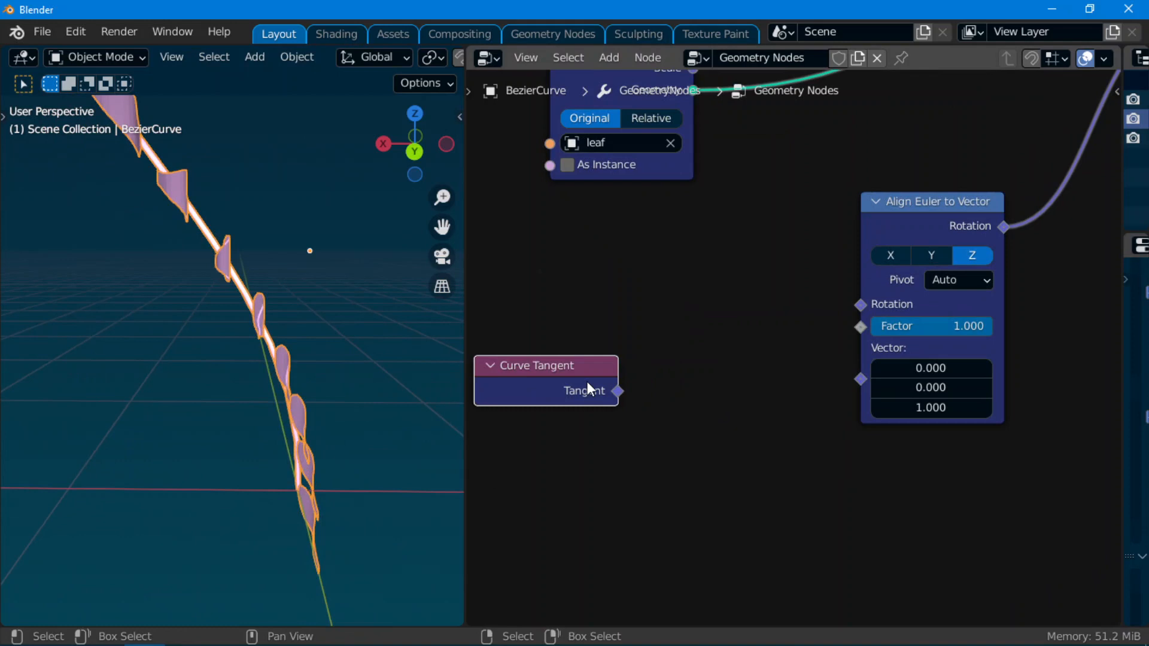
drag(616, 390, 867, 376)
middle_drag(445, 360, 297, 508)
middle_drag(895, 491, 751, 568)
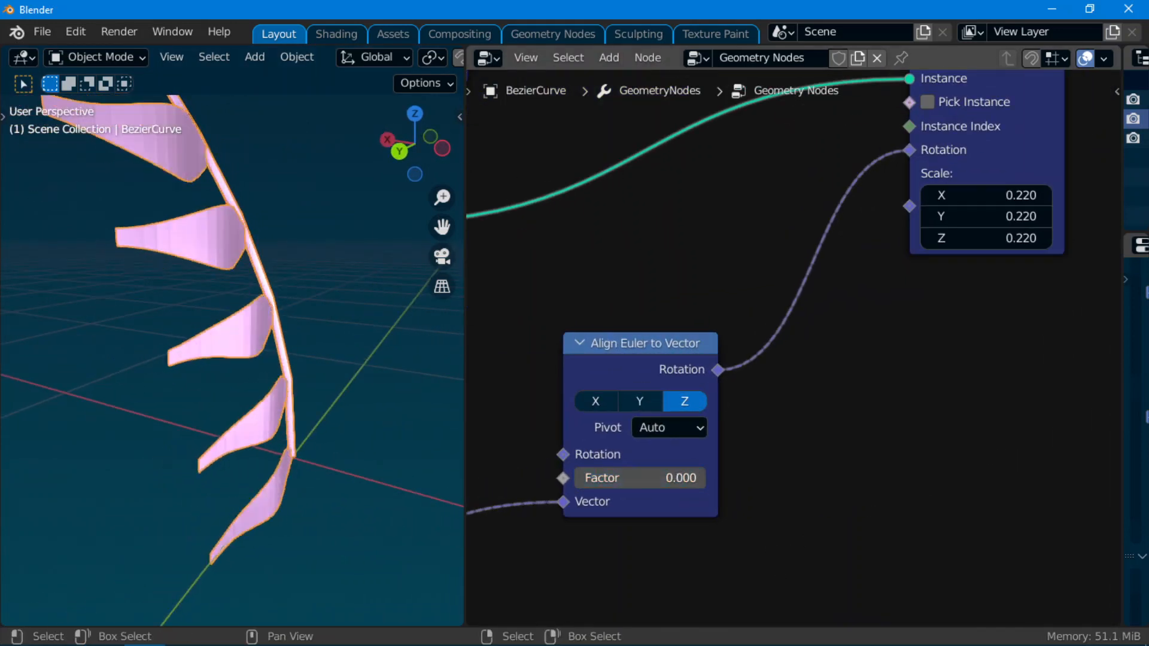
mouse_move(700, 478)
mouse_down()
mouse_move(574, 478)
mouse_move(706, 478)
mouse_up()
middle_drag(627, 476, 704, 411)
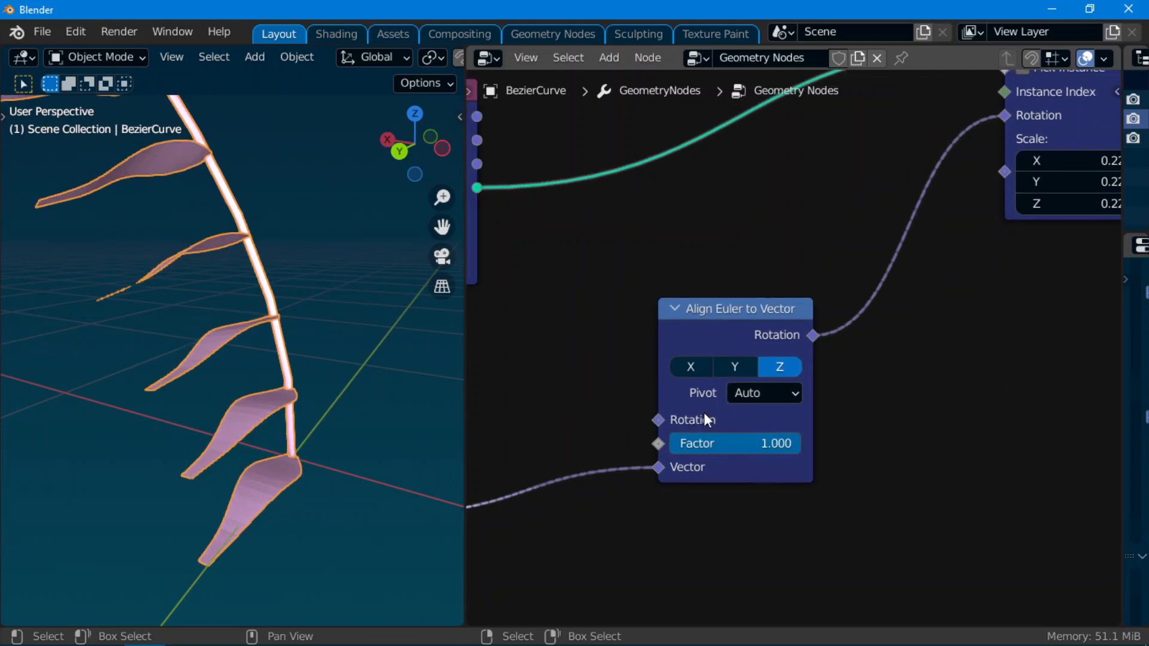
Try the Y and X axes on Align Euler to Vector and switch back to Z
click(733, 367)
click(694, 367)
click(767, 367)
mouse_move(769, 443)
mouse_down()
mouse_move(643, 442)
mouse_move(769, 442)
mouse_up()
Move the Curve Tangent node further away from Align Euler to Vector, keeping the Factor at 1.000
scroll(777, 442, down, 1)
middle_drag(606, 432, 796, 270)
drag(583, 329, 530, 365)
scroll(850, 326, down, 4)
middle_drag(960, 333, 813, 493)
scroll(849, 448, up, 1)
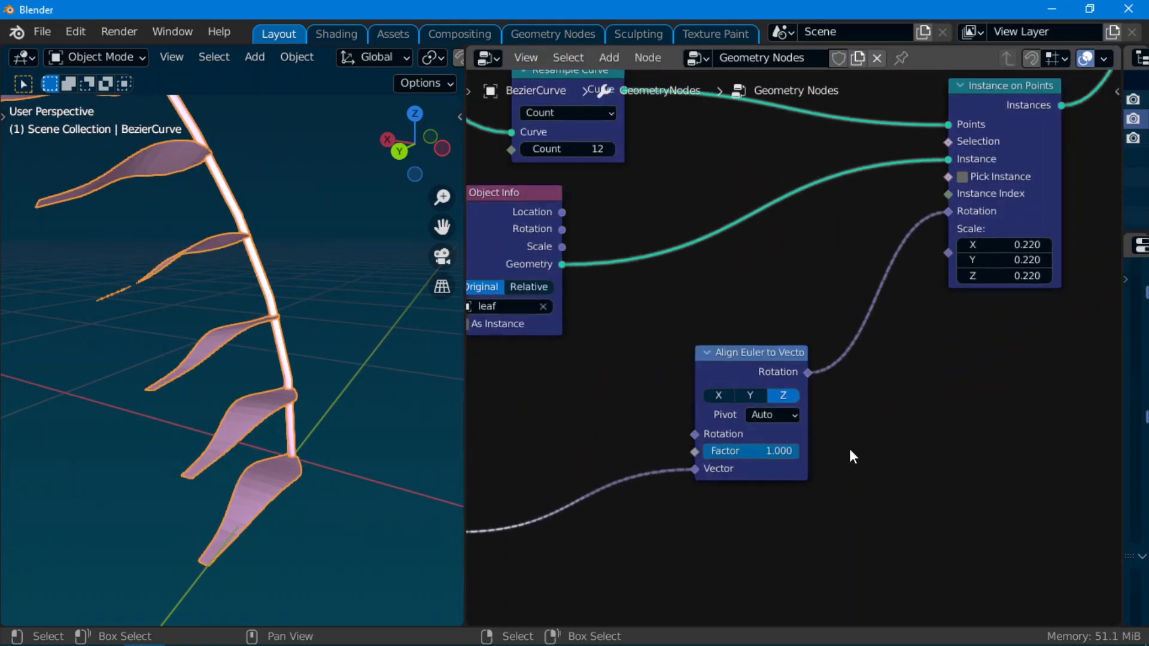
mouse_move(770, 455)
mouse_down()
mouse_move(736, 455)
mouse_move(771, 455)
mouse_up()
middle_drag(669, 501, 838, 308)
scroll(688, 320, up, 1)
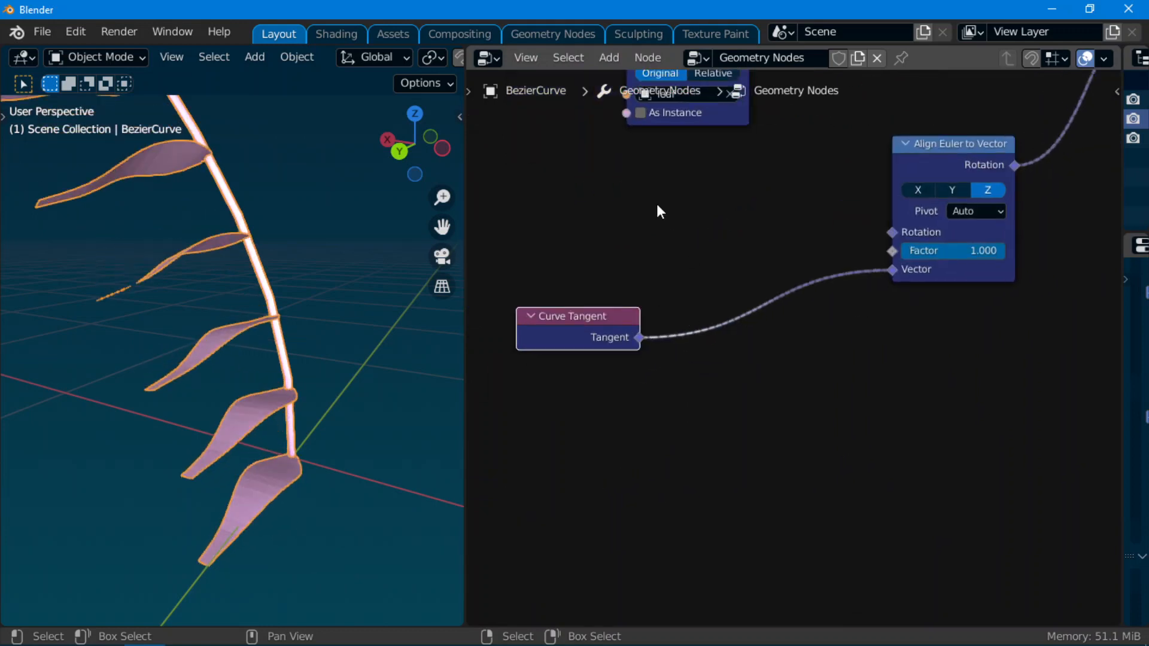
key(shift+a)
text(r)
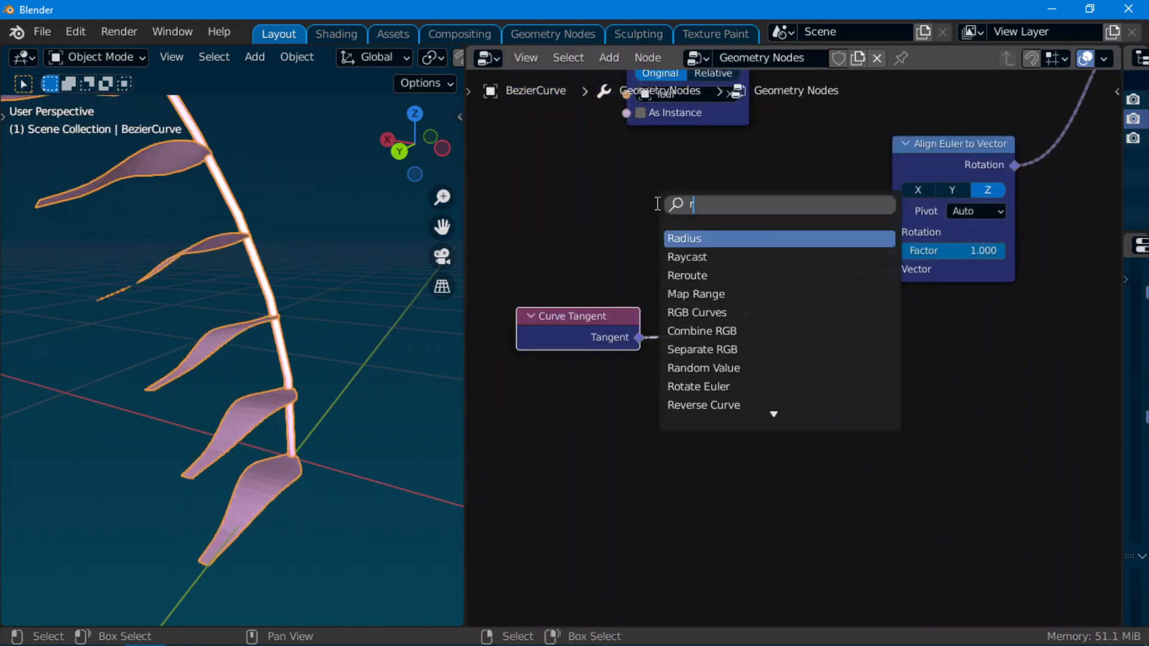
text(ota)
key(Escape)
Add a Vector node below Curve Tangent and connect it to the Rotation input of Align Euler to Vector
key(shift+a)
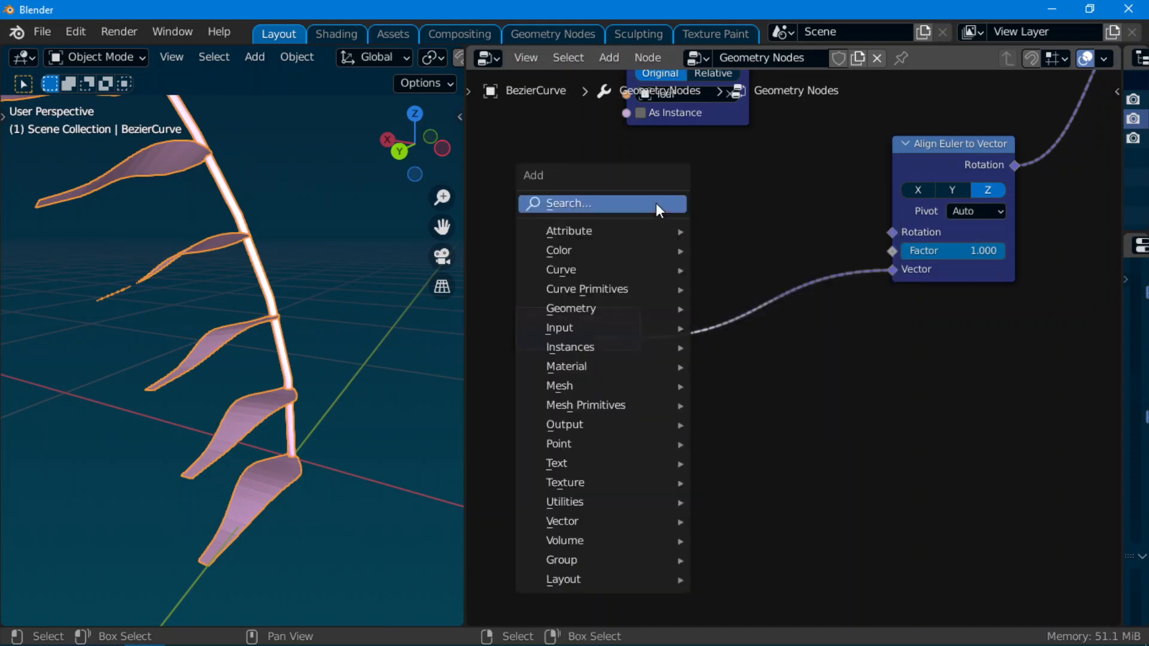
click(655, 203)
text(vect)
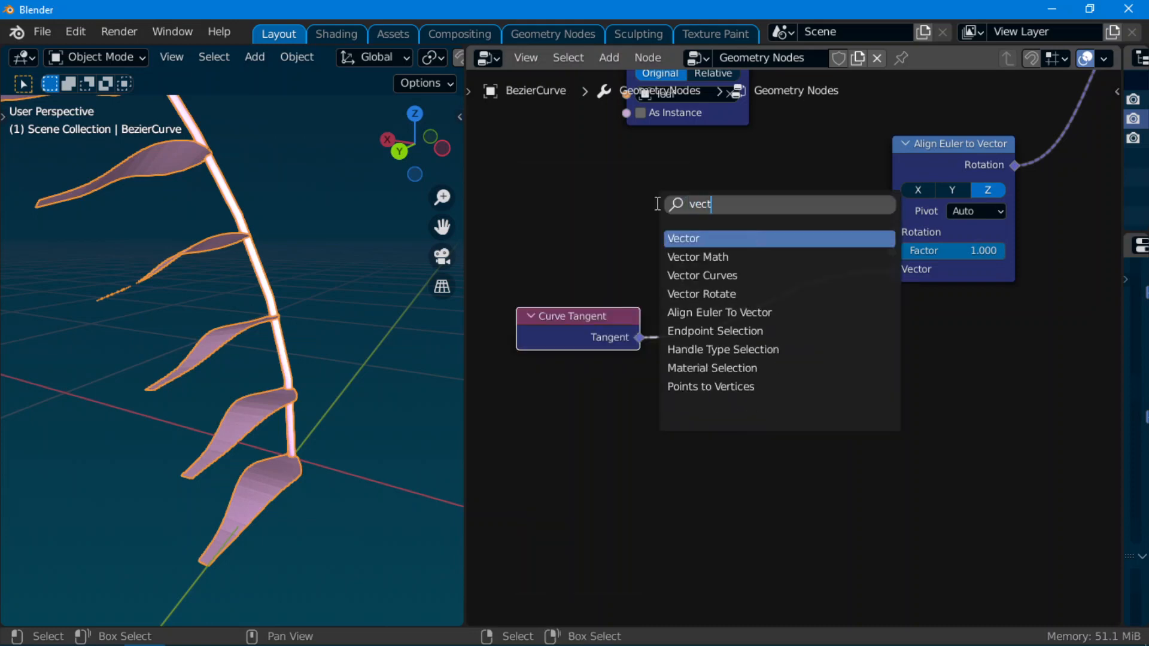
click(699, 236)
click(627, 456)
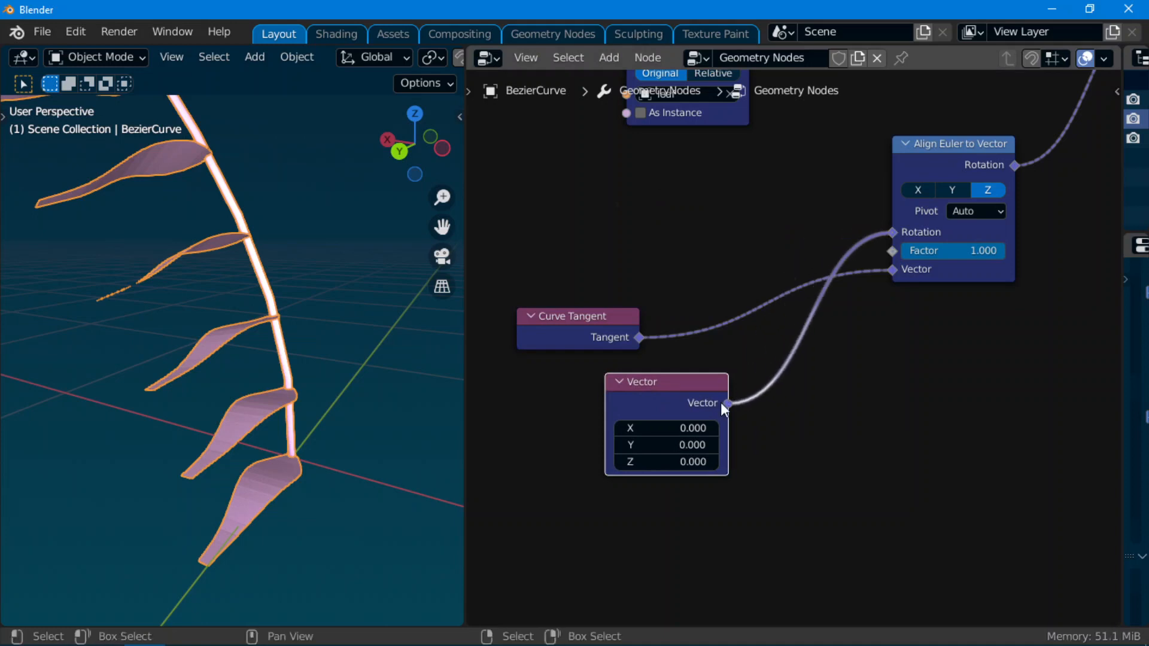
drag(656, 441, 706, 434)
right_click(658, 434)
mouse_move(642, 466)
mouse_down()
mouse_move(697, 465)
mouse_move(642, 465)
mouse_up()
drag(670, 393, 629, 417)
scroll(808, 417, down, 4)
middle_drag(854, 426, 659, 546)
scroll(680, 524, down, 2)
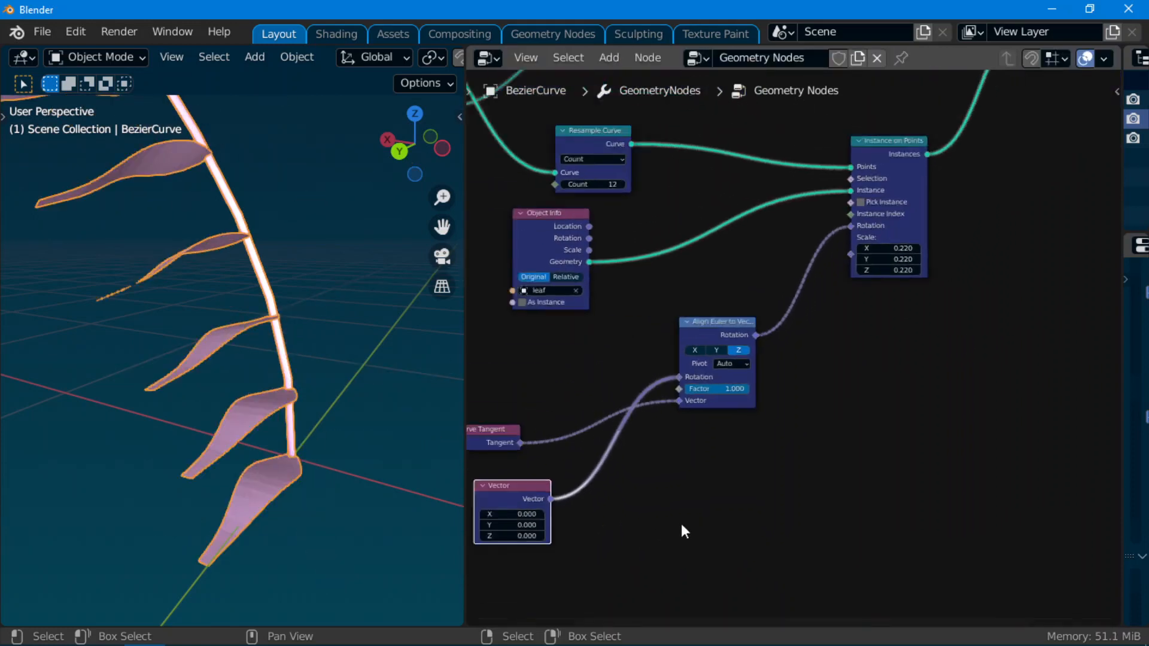
Disconnect the Vector node from Align Euler to Vector and delete it
scroll(686, 502, up, 1)
scroll(625, 460, up, 1)
scroll(652, 447, down, 1)
middle_drag(687, 460, 809, 374)
scroll(662, 499, down, 2)
scroll(805, 362, up, 3)
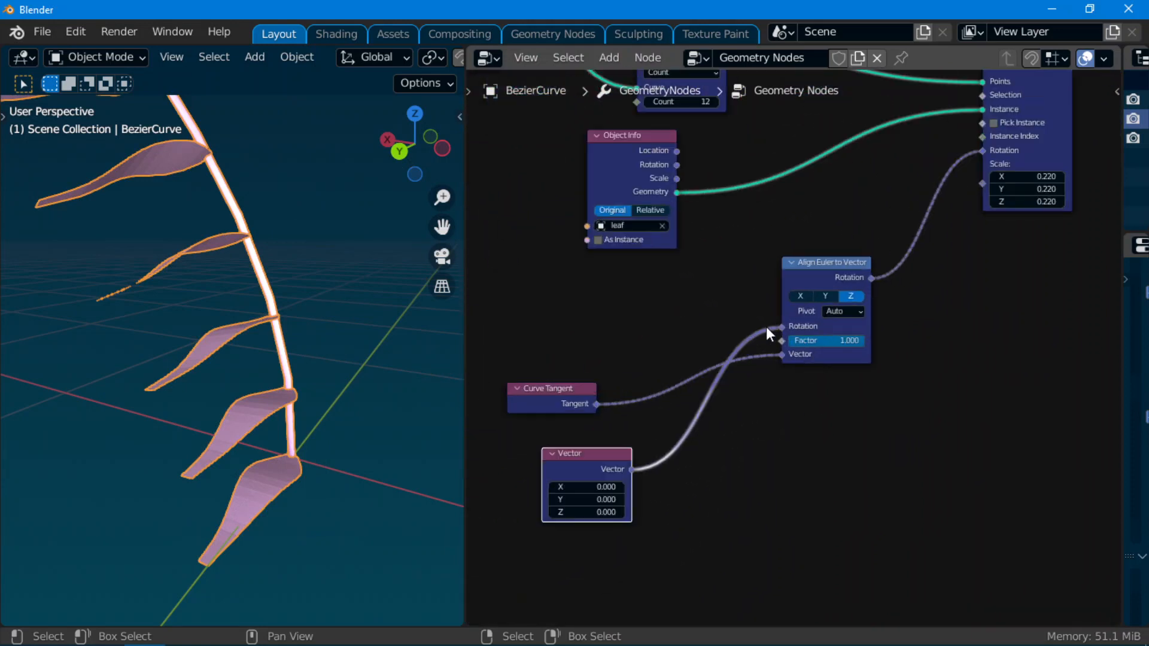
drag(780, 332, 737, 476)
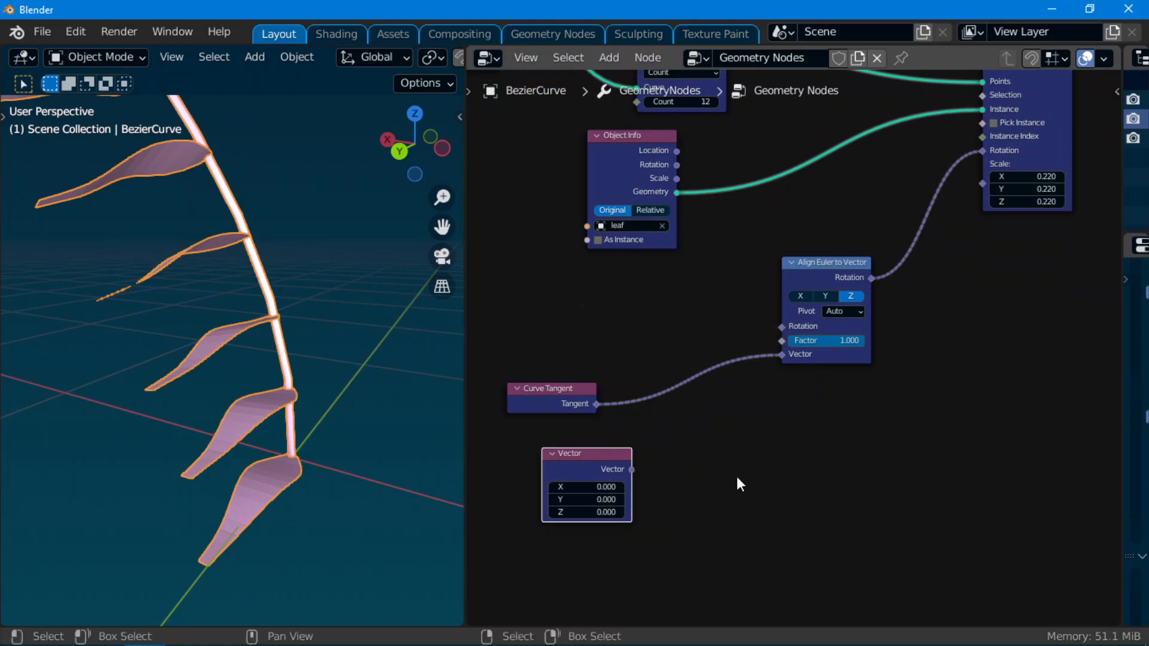
scroll(610, 461, down, 2)
scroll(720, 422, down, 3)
middle_drag(727, 443, 656, 474)
key(x)
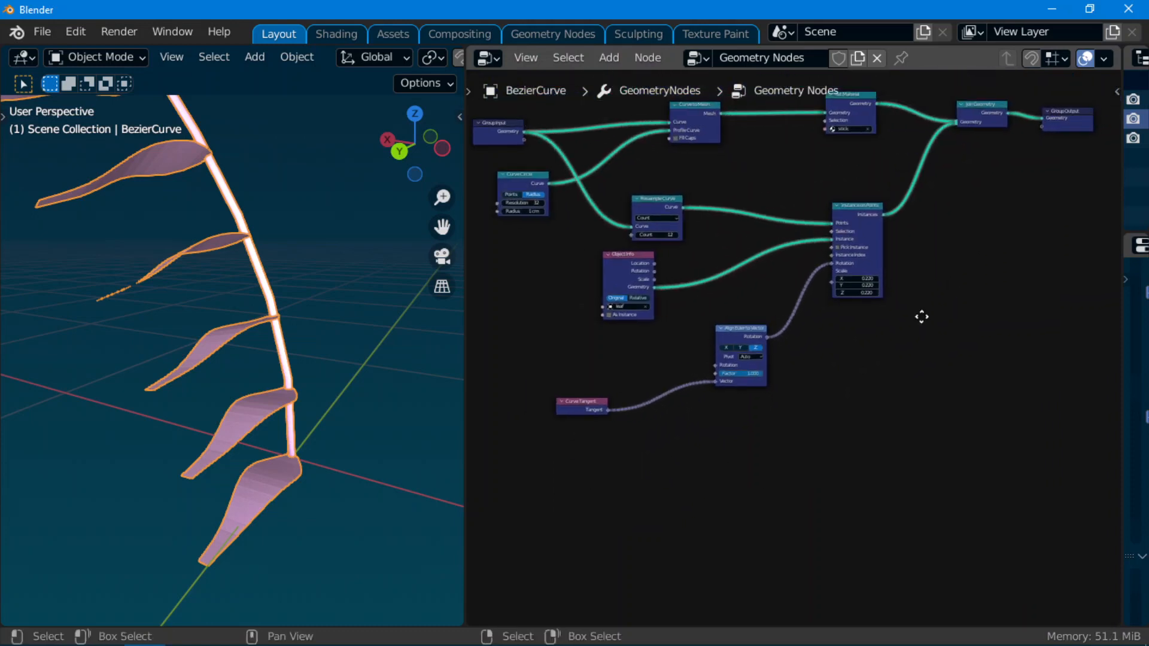
Shift the Instance on Points node slightly and view the leaves from the other side of the stem
middle_drag(920, 315, 808, 432)
scroll(815, 405, up, 5)
drag(743, 318, 724, 324)
middle_drag(598, 427, 742, 379)
scroll(134, 401, down, 3)
middle_drag(140, 396, 349, 437)
scroll(260, 383, down, 3)
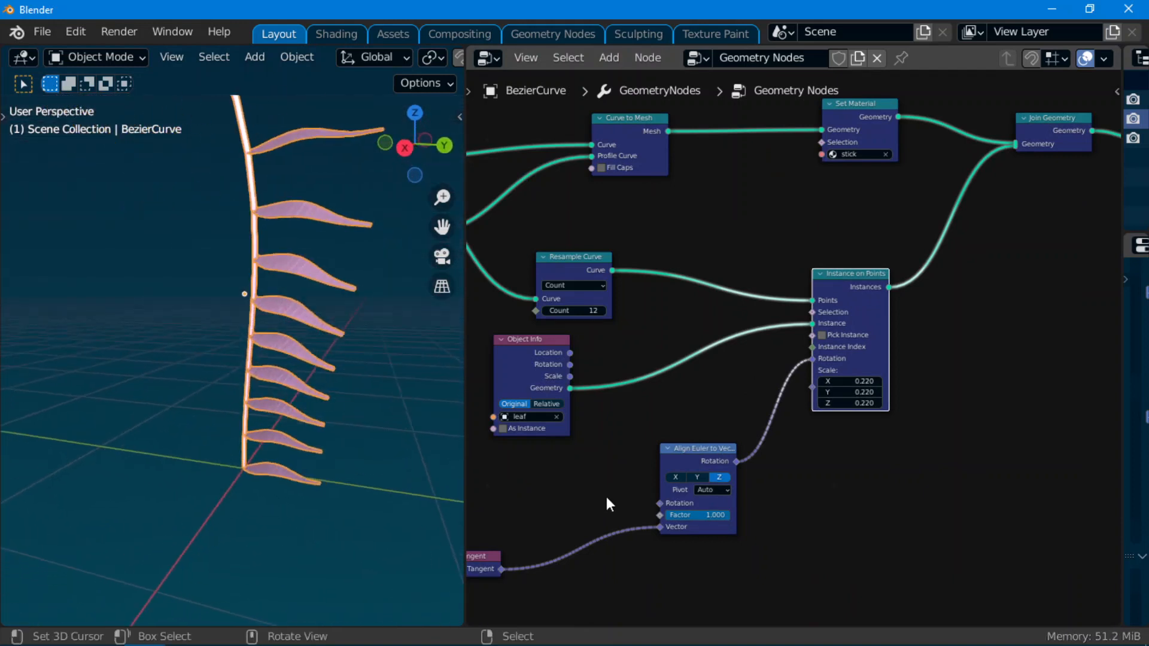
Collapse the Align Euler to Vector node and move it further away from Instance on Points
scroll(652, 508, down, 2)
middle_drag(675, 512, 749, 386)
key(h)
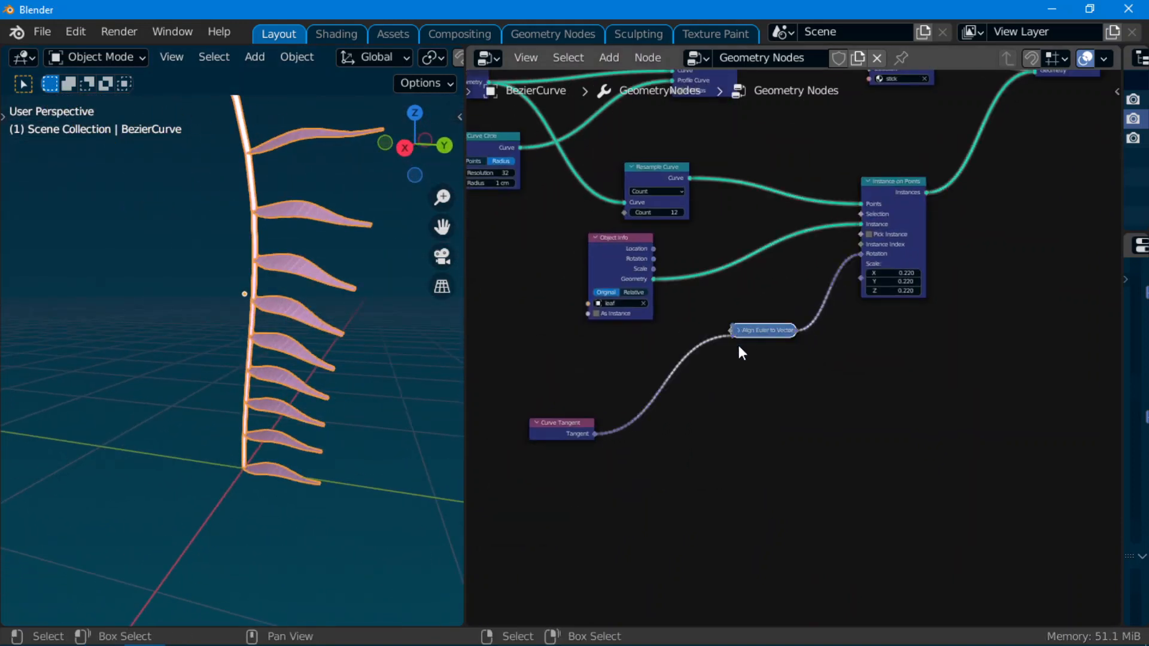
click(532, 428)
scroll(801, 369, up, 5)
middle_drag(801, 369, 772, 398)
drag(694, 345, 581, 361)
Examine the size of the leaves from the base to the tip of the stem
middle_drag(752, 318, 664, 429)
scroll(805, 386, up, 3)
middle_drag(807, 385, 927, 236)
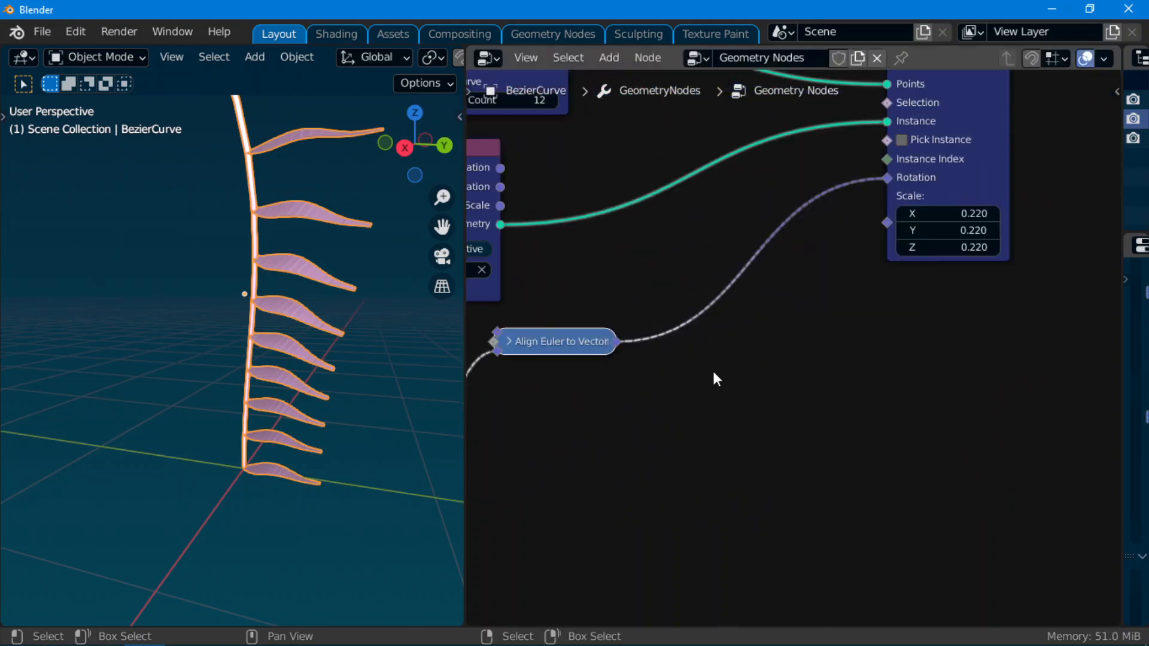
middle_drag(795, 331, 707, 334)
scroll(619, 376, down, 1)
scroll(254, 364, down, 3)
shift+middle_drag(268, 359, 246, 386)
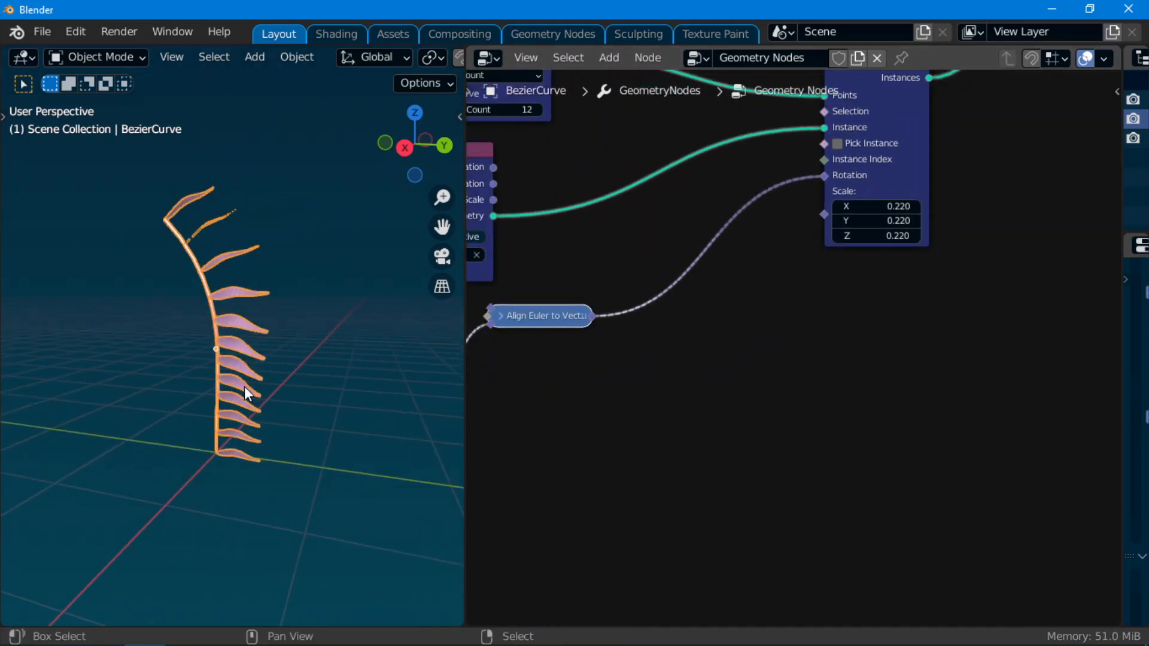
scroll(246, 387, up, 1)
scroll(649, 360, up, 3)
middle_drag(649, 361, 709, 314)
middle_drag(209, 528, 234, 507)
scroll(230, 501, up, 2)
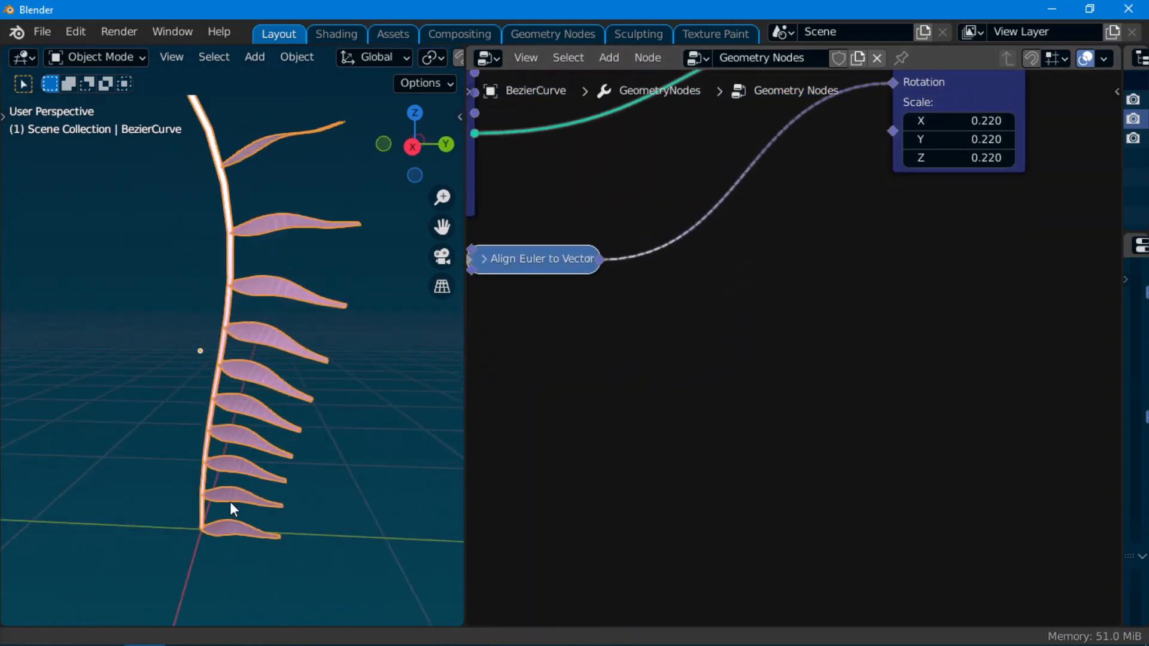
shift+middle_drag(188, 536, 201, 514)
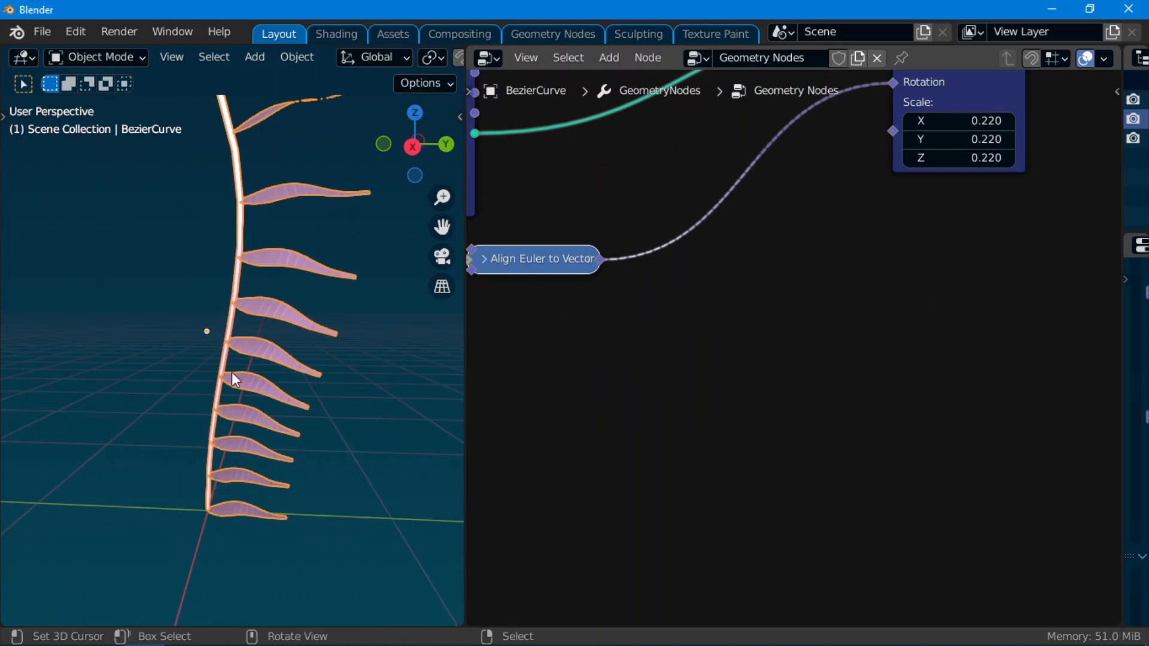
Add a Curve Parameter node and place it just below the collapsed Align Euler to Vector node
scroll(858, 237, down, 3)
middle_drag(712, 279, 785, 240)
scroll(736, 270, up, 3)
middle_drag(694, 303, 684, 279)
key(shift+a)
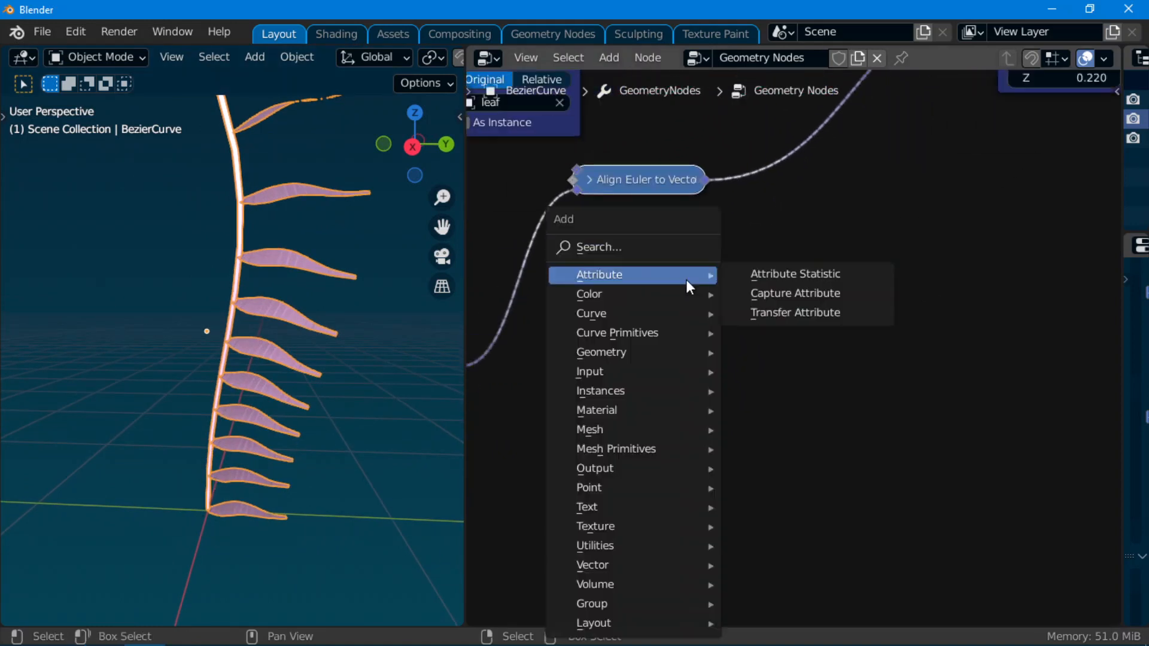
click(663, 247)
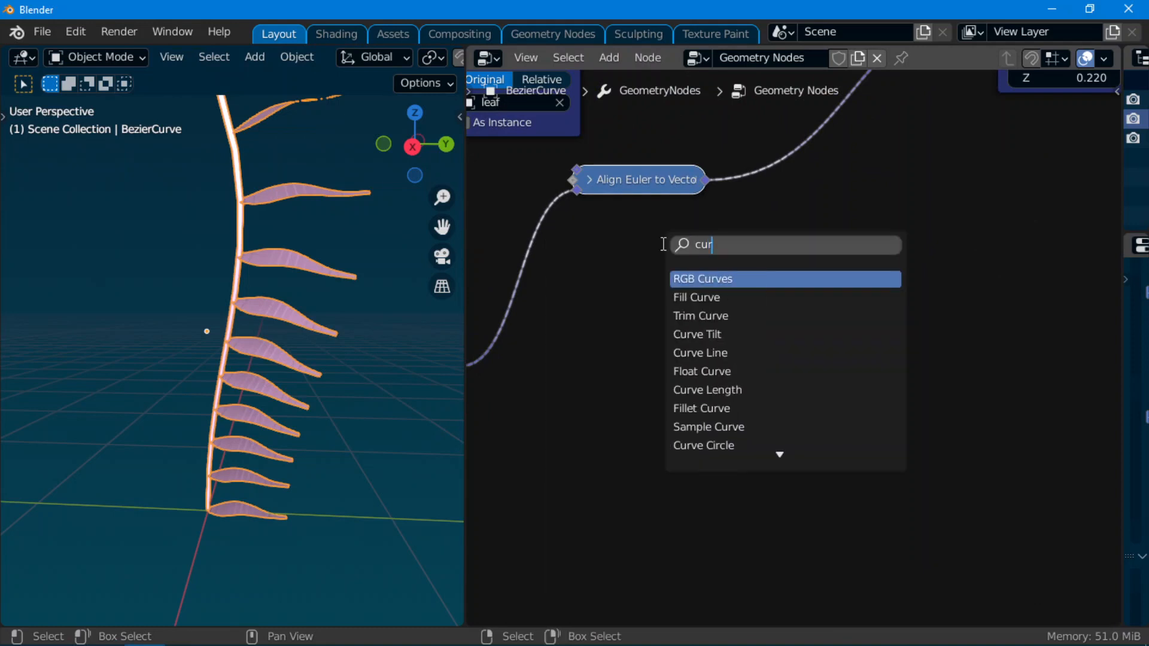
click(605, 60)
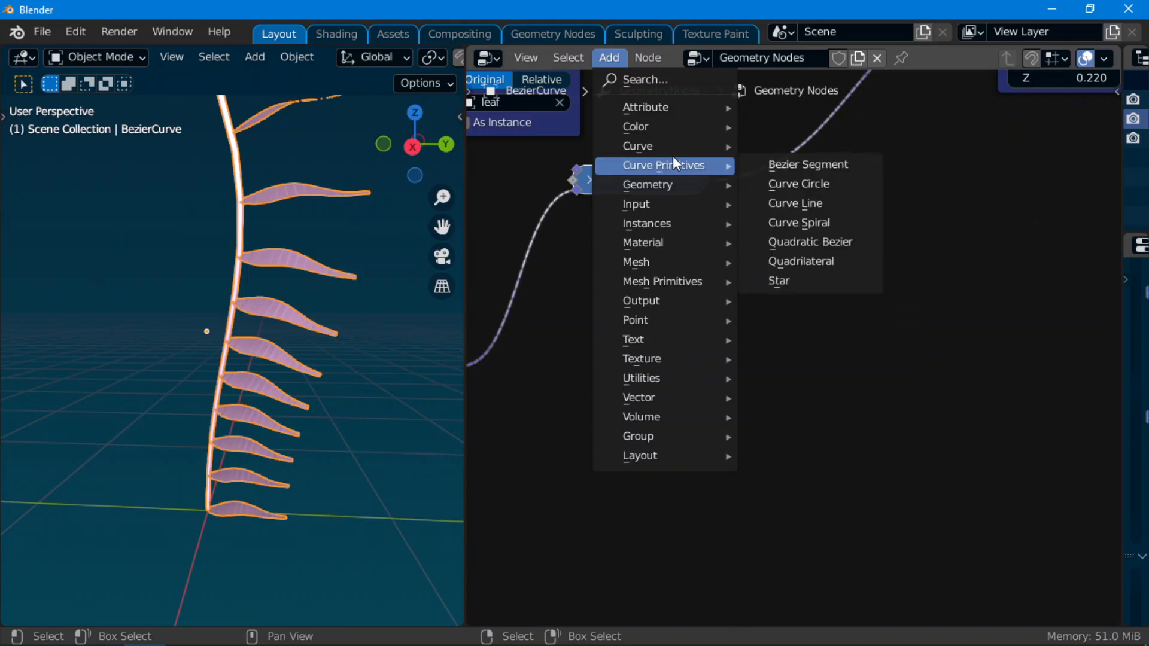
mouse_move(677, 146)
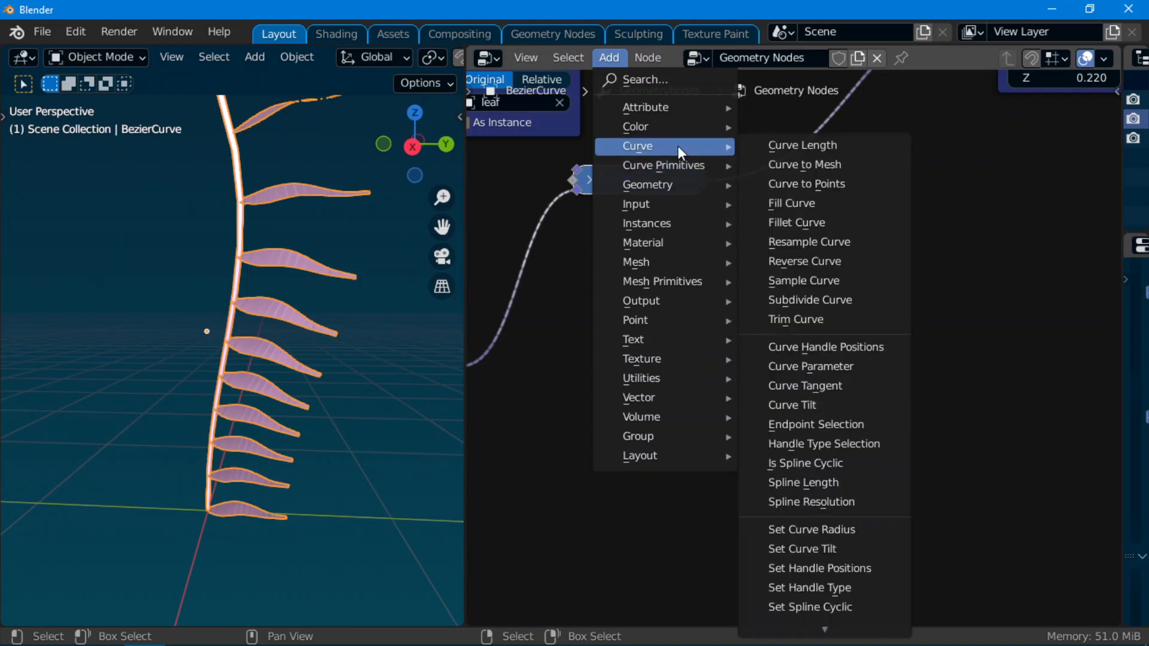
click(828, 371)
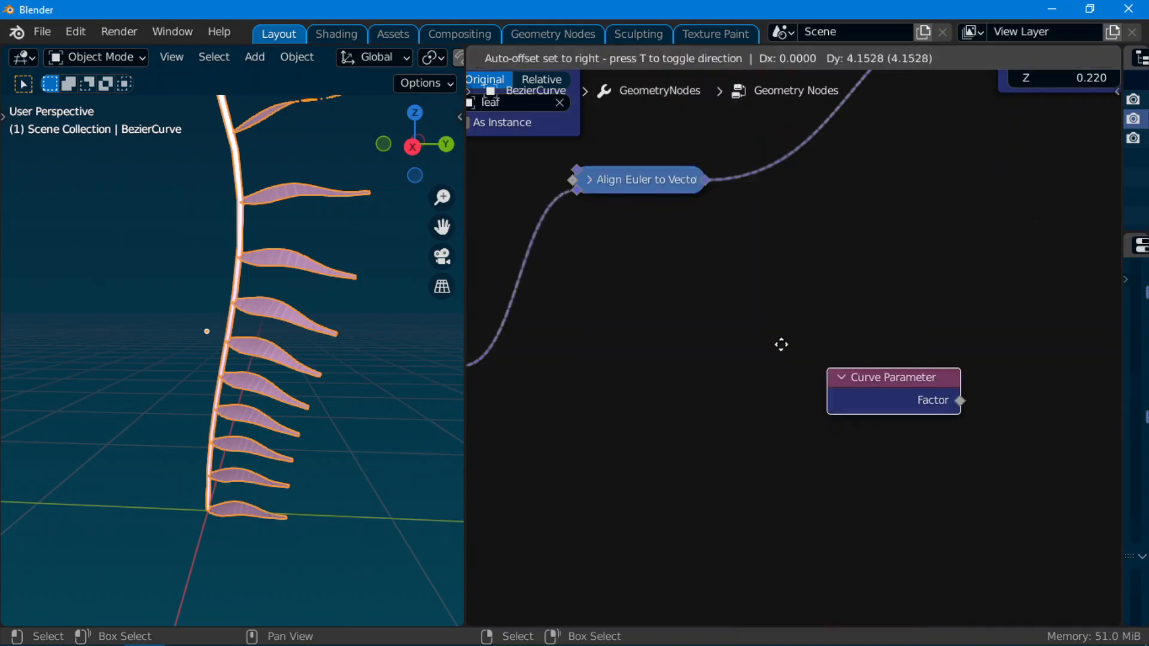
click(608, 251)
scroll(641, 297, up, 1)
scroll(619, 350, down, 1)
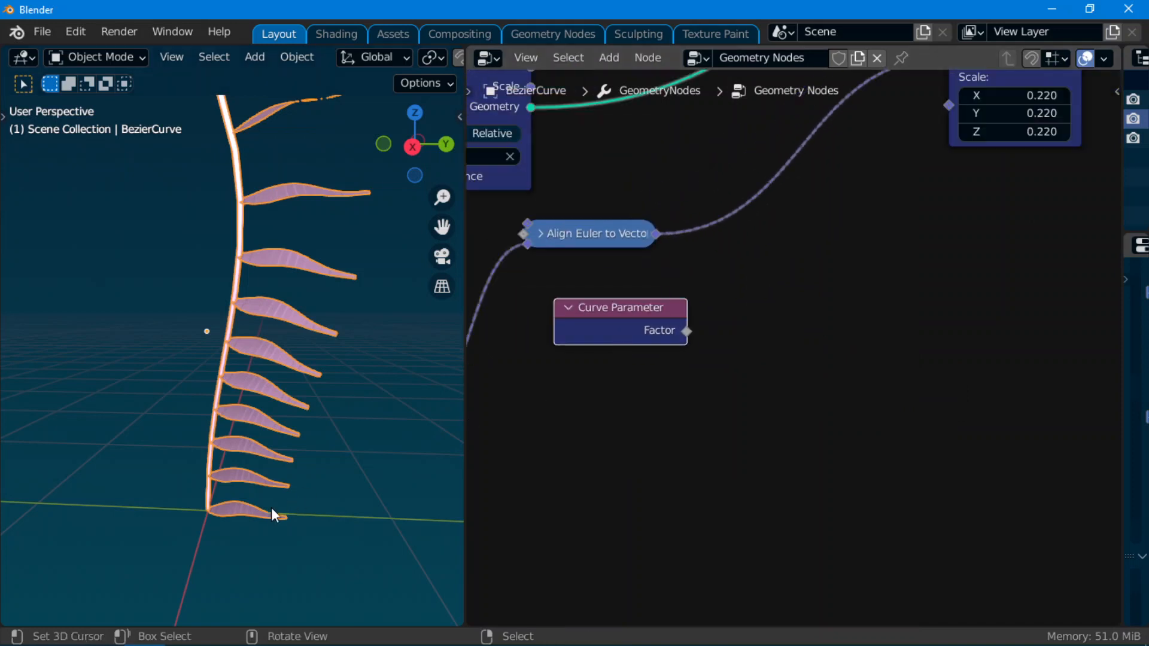
drag(622, 317, 620, 325)
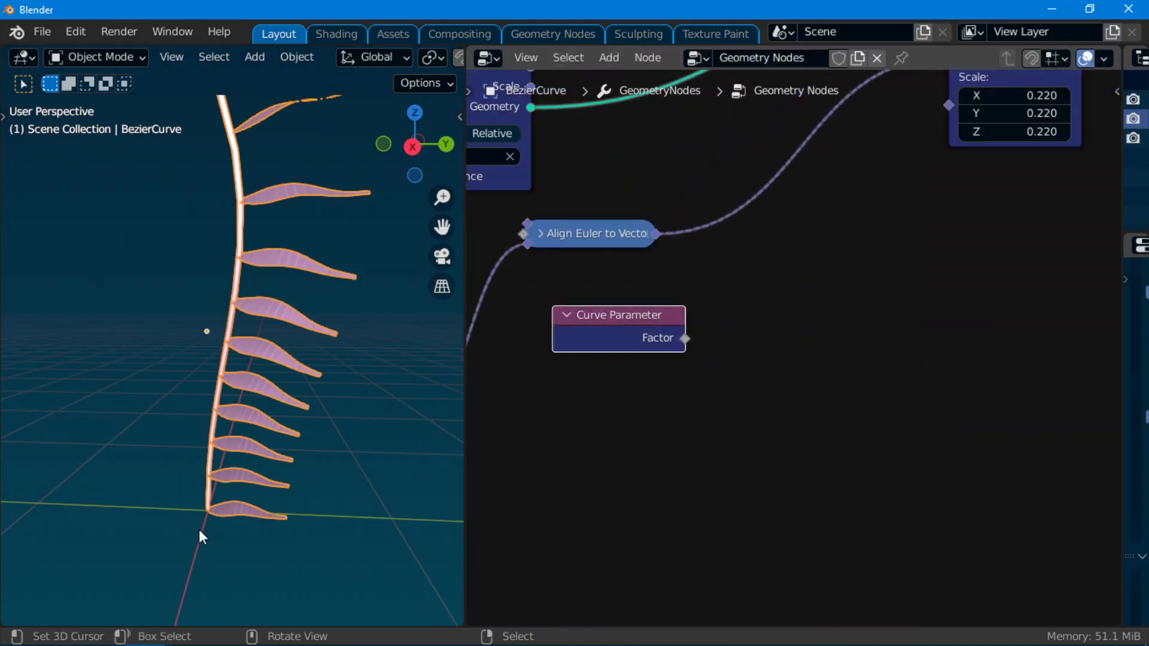
Connect the Curve Parameter Factor to the Scale input of Instance on Points and view the whole stem
scroll(628, 451, down, 1)
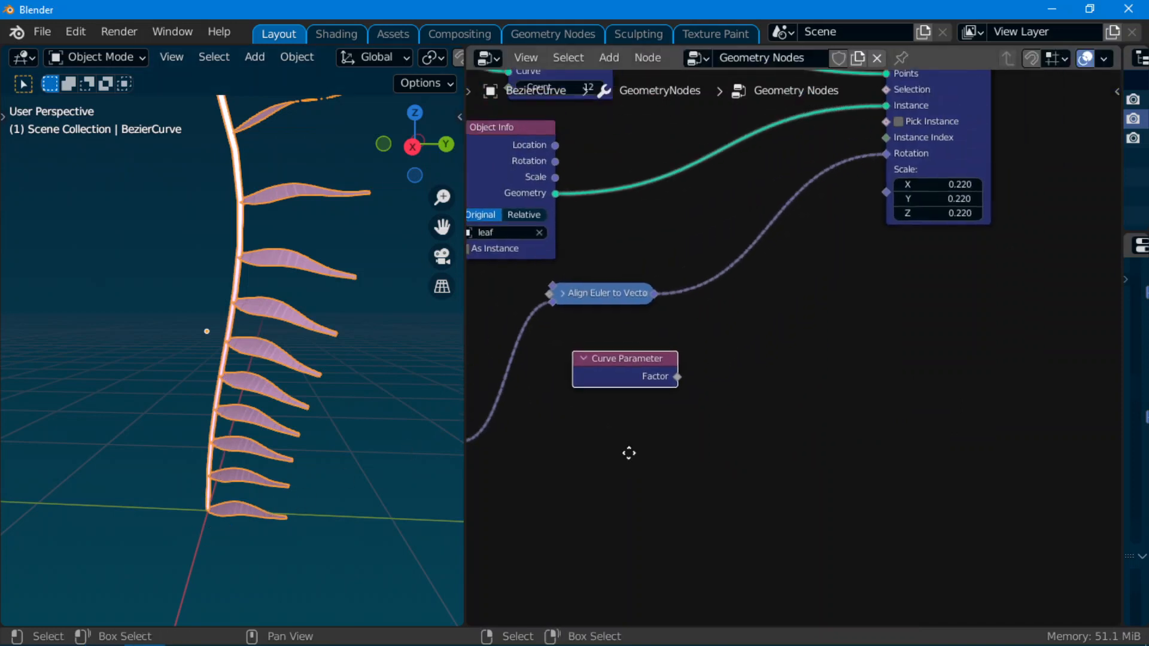
scroll(761, 411, up, 1)
middle_drag(762, 410, 691, 411)
drag(582, 438, 830, 223)
scroll(829, 224, down, 1)
middle_drag(439, 411, 247, 209)
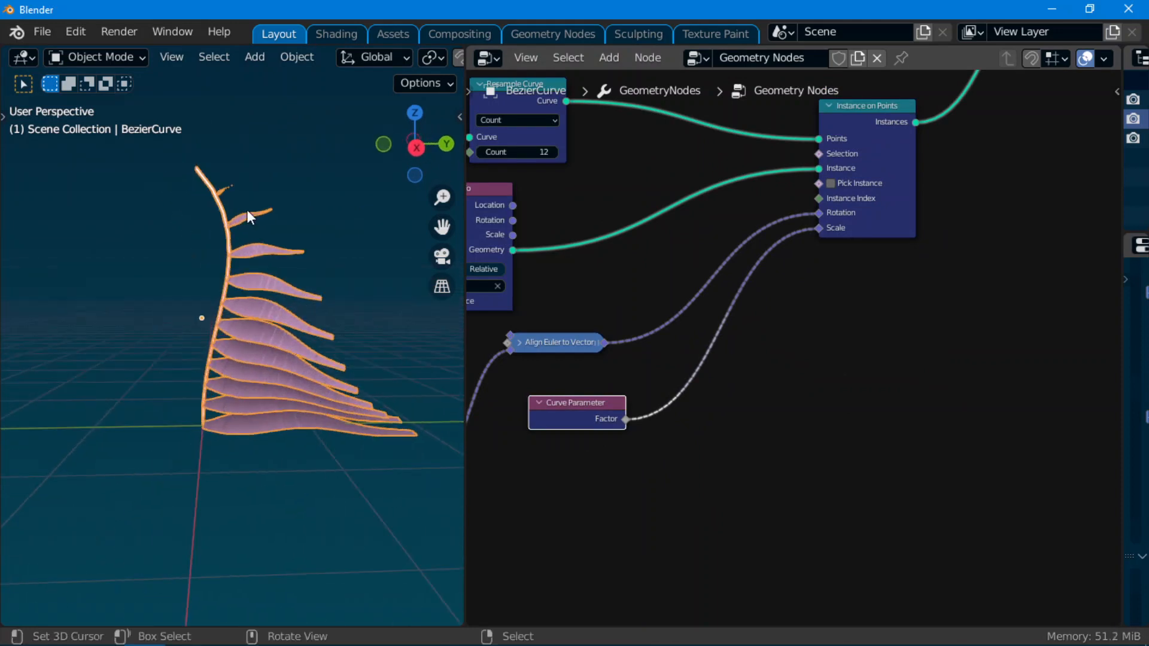
Insert a ColorRamp node between the Curve Parameter Factor and the Scale input of Instance on Points
scroll(649, 426, up, 1)
key(shift+a)
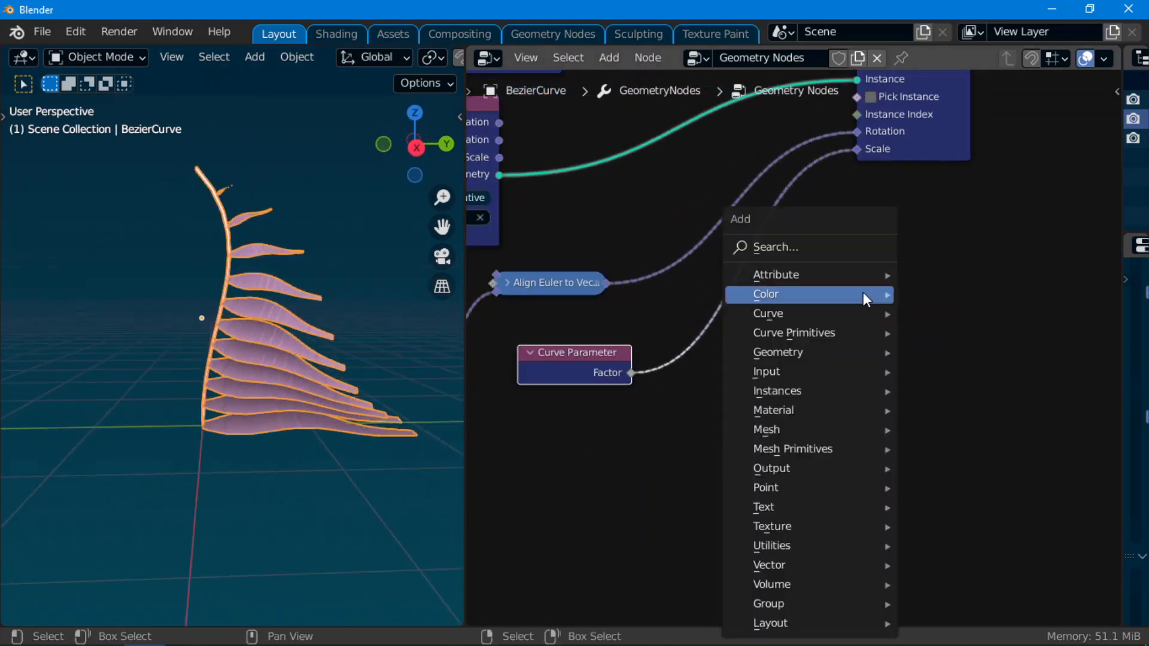
click(843, 248)
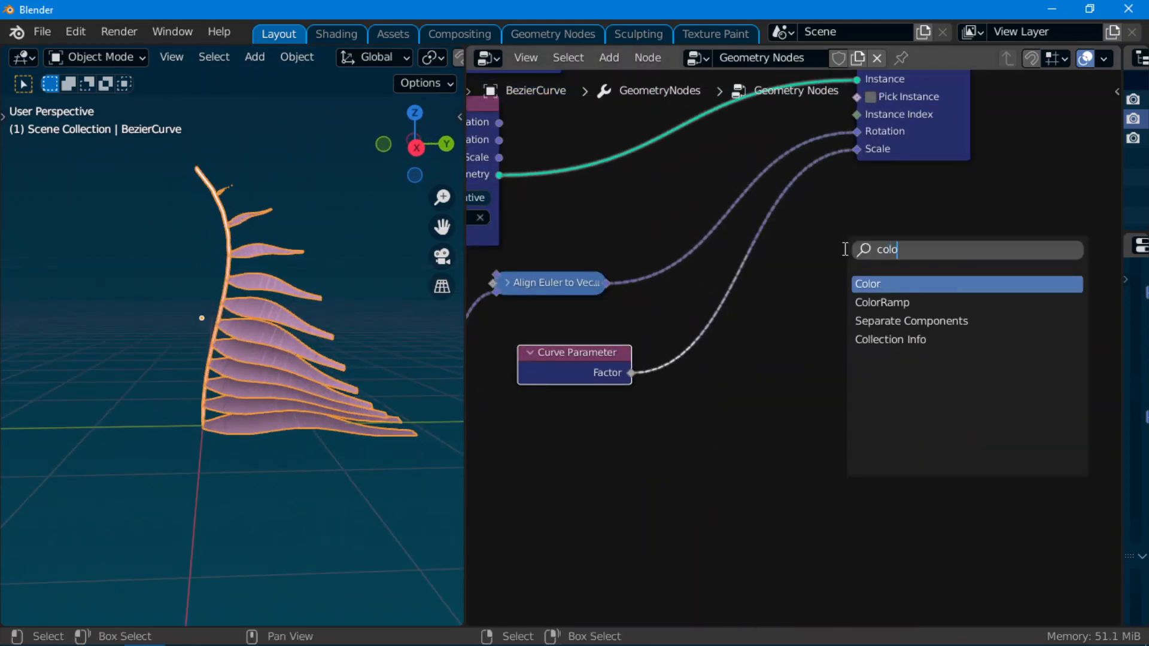
click(917, 308)
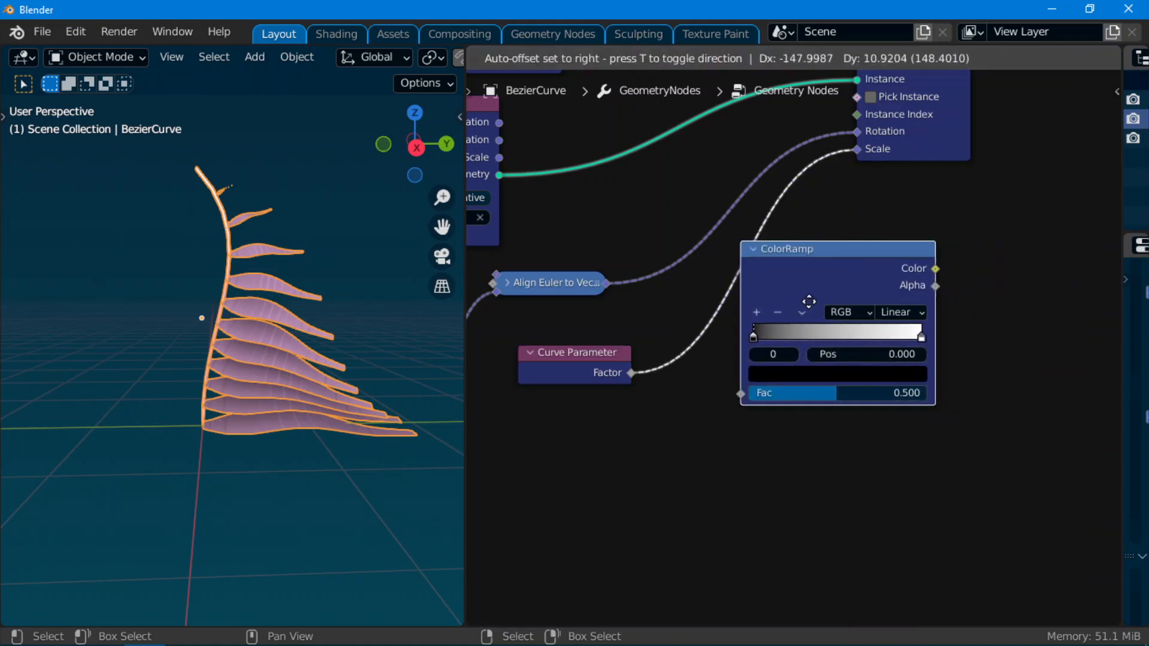
click(789, 314)
Flip the color ramp and position its white stop at 0.147 and its black stop at 0.550
mouse_move(728, 339)
mouse_down()
mouse_move(820, 343)
mouse_move(710, 355)
mouse_move(818, 358)
mouse_move(768, 327)
mouse_move(728, 334)
mouse_move(744, 330)
mouse_up()
click(777, 318)
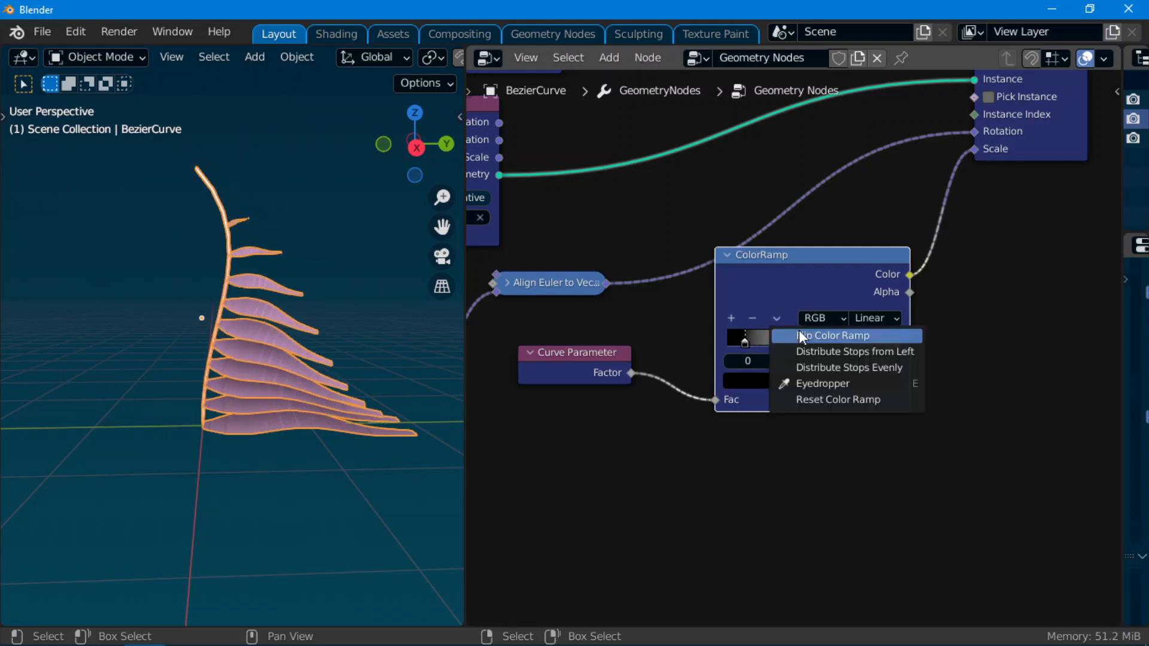
click(802, 335)
mouse_move(735, 344)
mouse_down()
mouse_move(815, 340)
mouse_move(726, 354)
mouse_move(751, 350)
mouse_move(731, 335)
mouse_move(745, 339)
mouse_up()
scroll(753, 350, up, 1)
drag(905, 336, 837, 345)
scroll(837, 344, up, 1)
ctrl+scroll(863, 343, down, 2)
scroll(853, 343, up, 1)
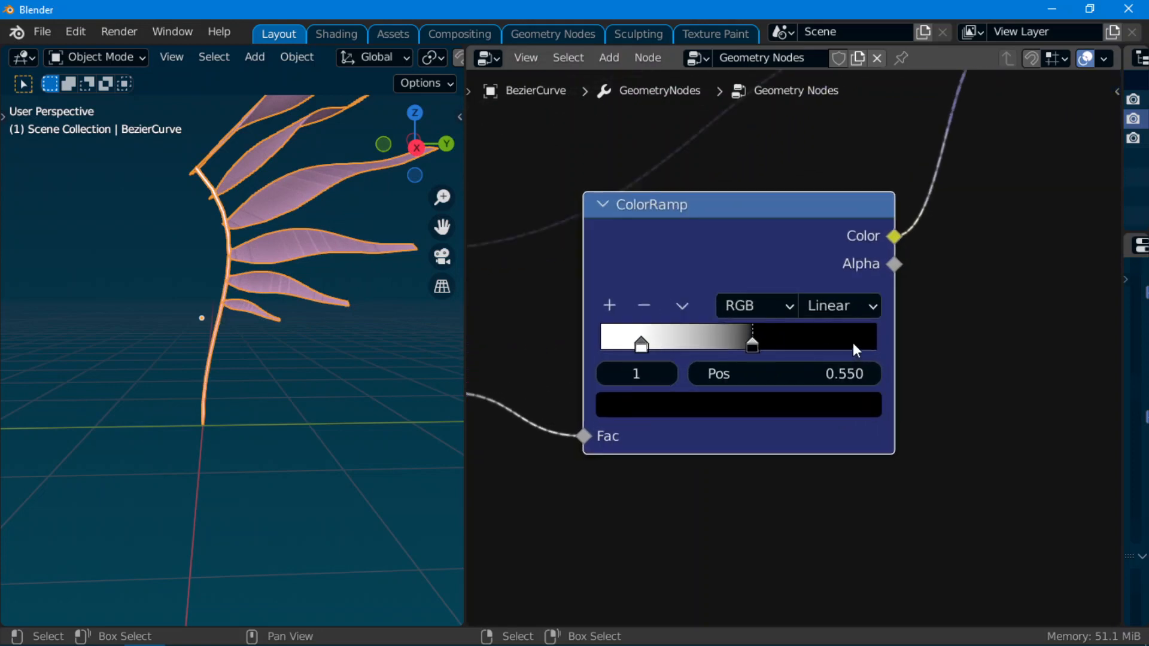
Add a third stop to the color ramp at 0.895 and brighten its color to grey
ctrl+click(852, 343)
click(813, 403)
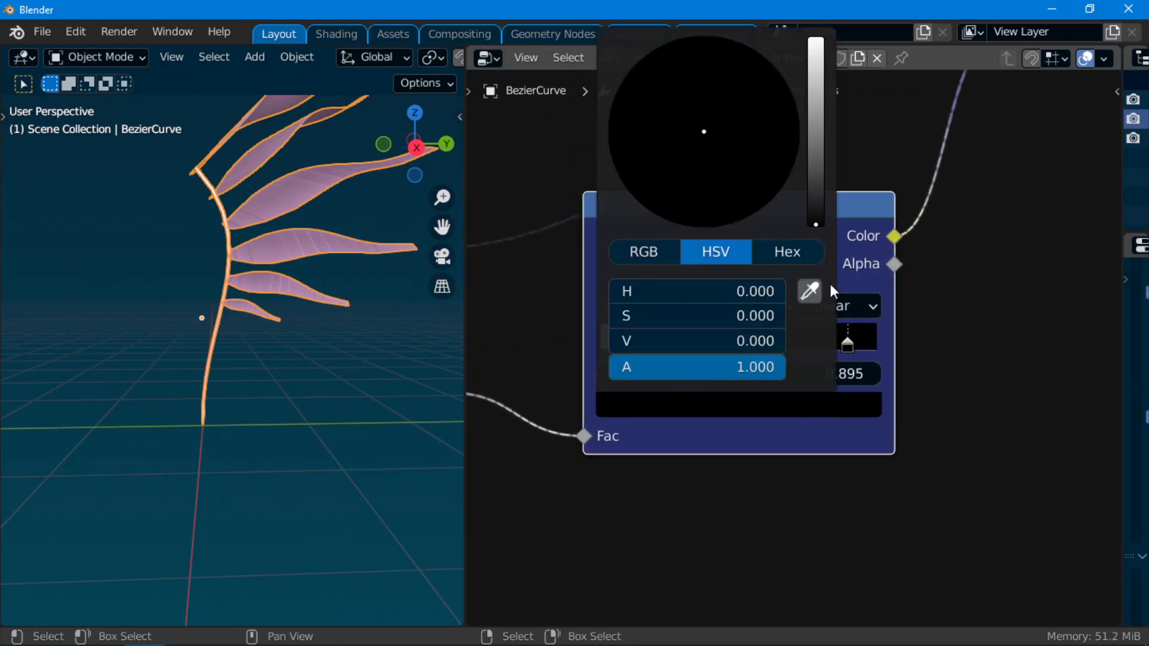
mouse_move(823, 91)
mouse_down()
mouse_move(819, 58)
mouse_move(819, 131)
mouse_move(819, 110)
mouse_up()
Move the white stop closer to the black one and add a dark grey stop at 0.054 near the ramp's start
click(635, 343)
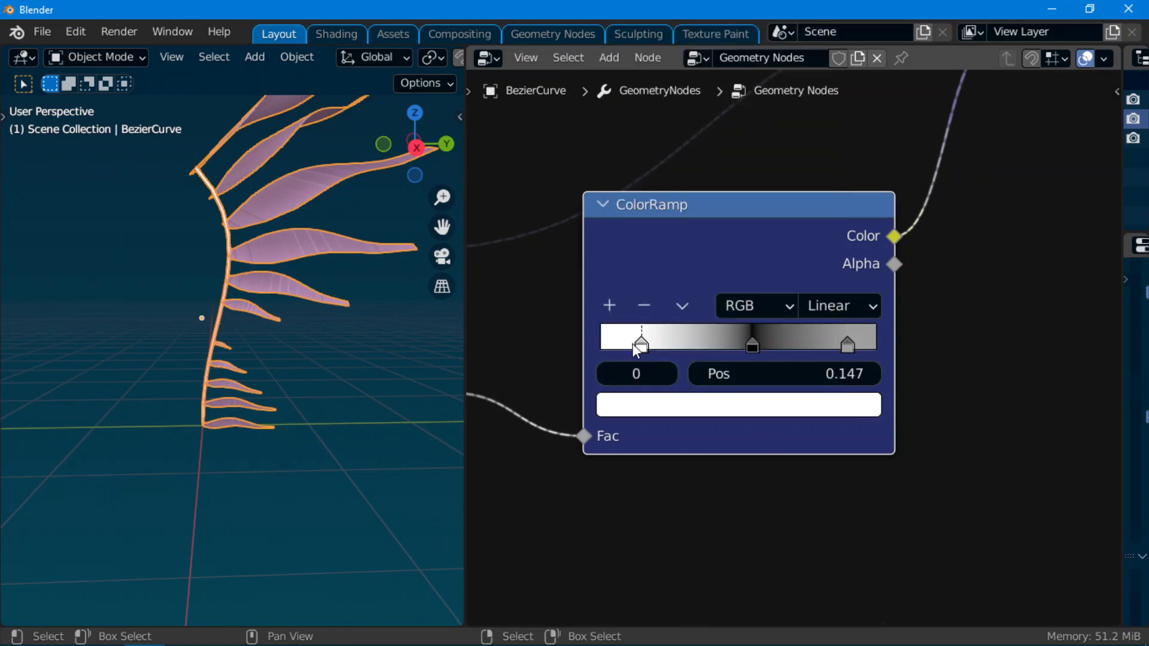
drag(636, 341, 671, 344)
ctrl+click(616, 344)
click(681, 415)
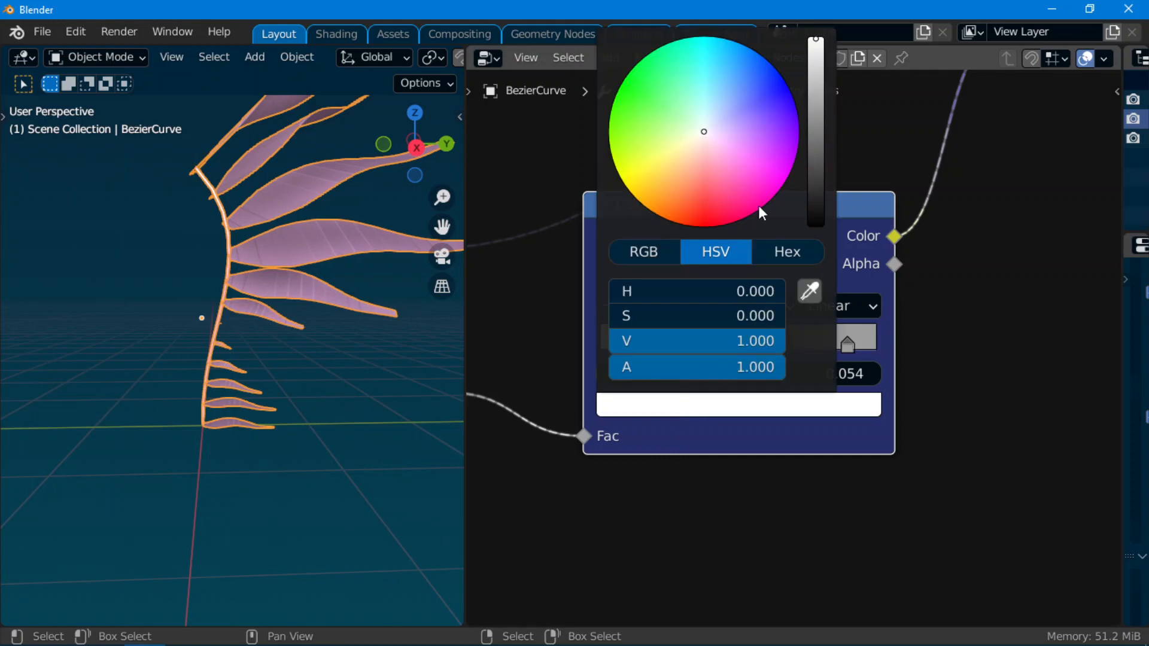
drag(817, 181, 816, 215)
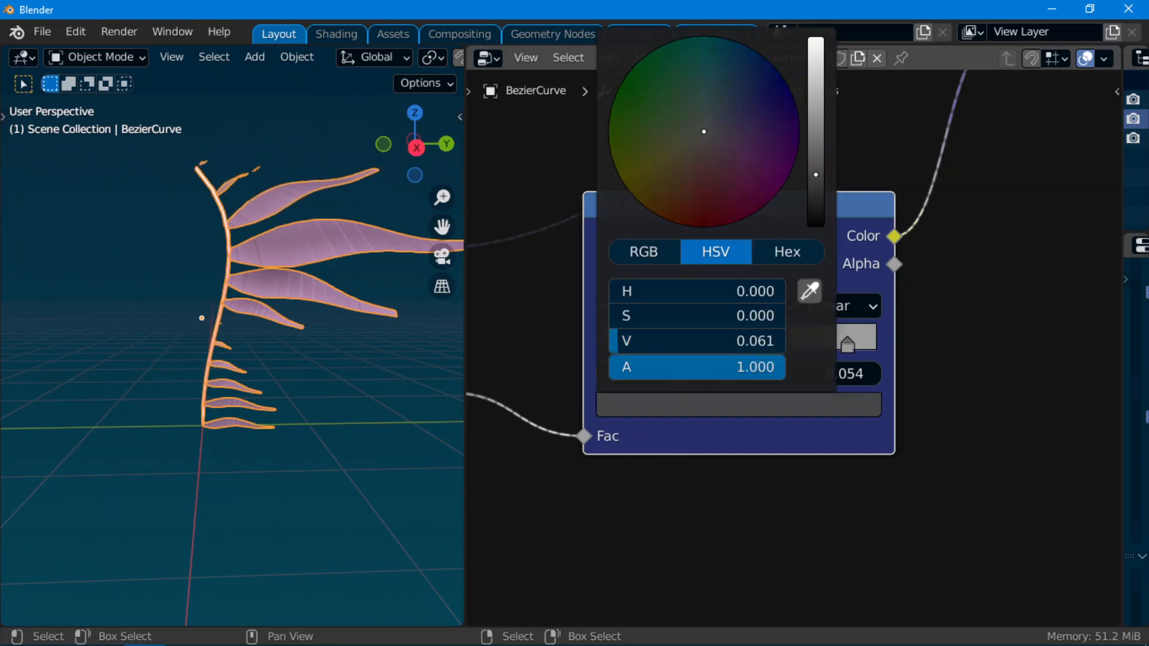
scroll(584, 405, down, 4)
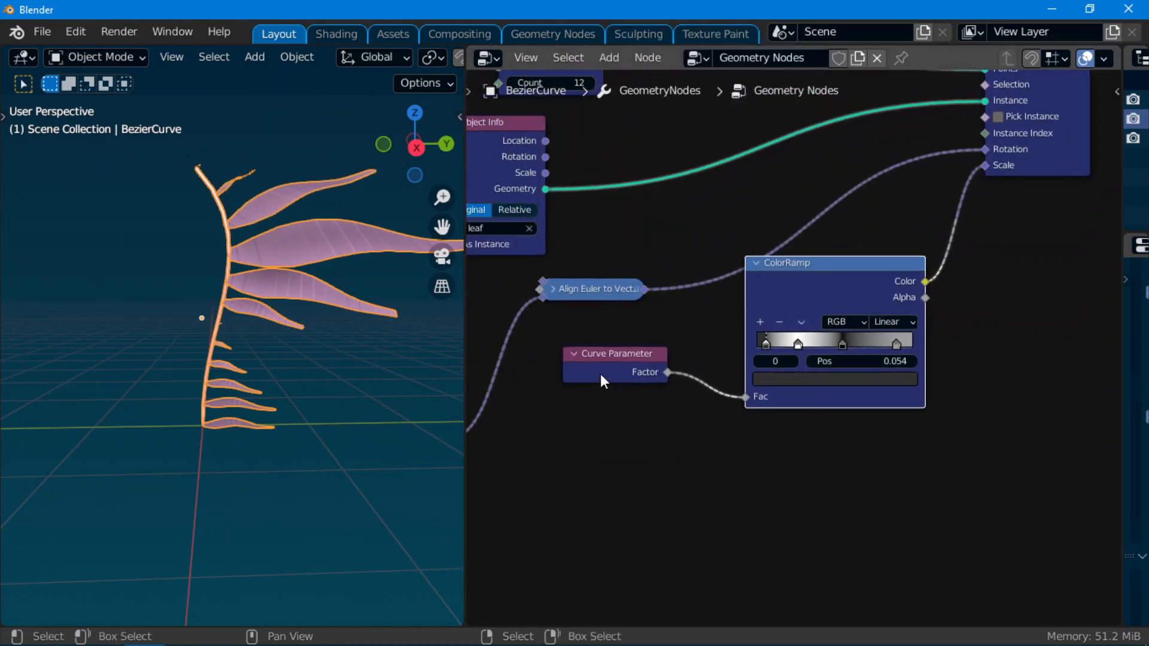
scroll(794, 359, up, 2)
scroll(790, 359, up, 2)
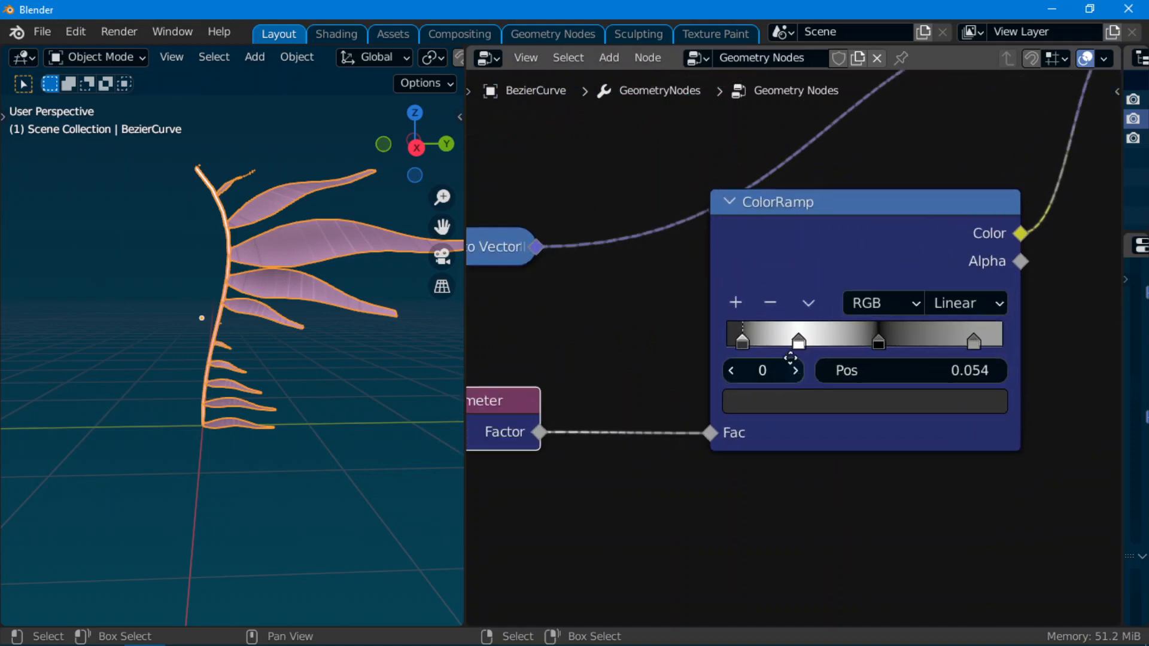
Place the color ramp's black stop at 0.547 and brighten its color to mid grey
click(766, 346)
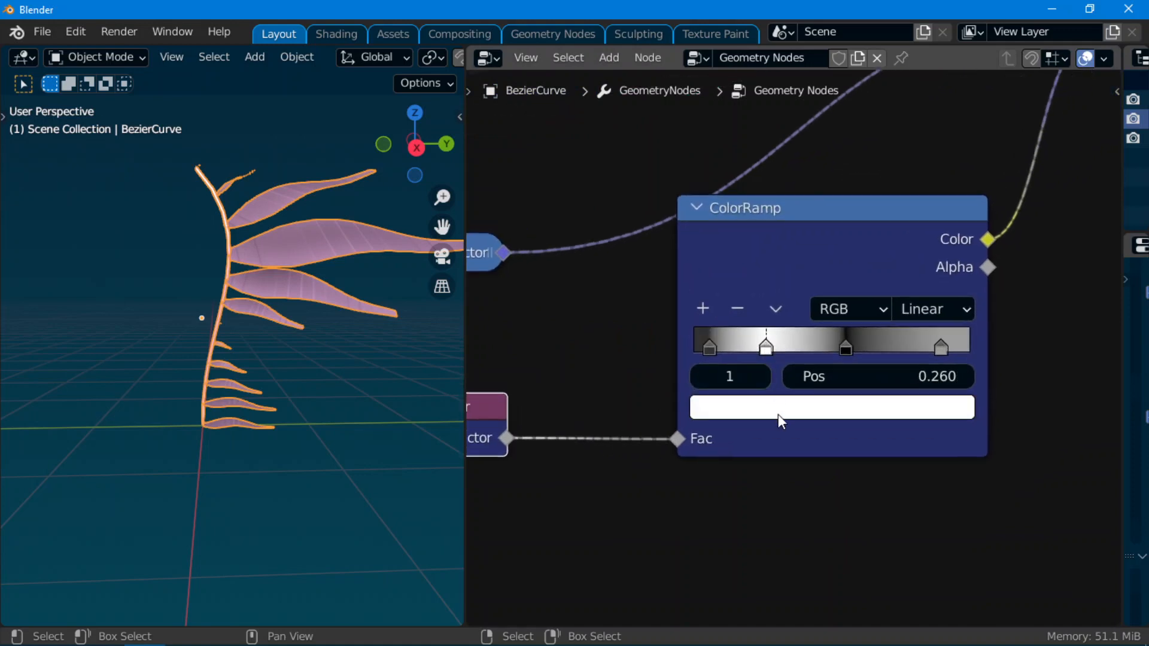
drag(846, 347, 854, 349)
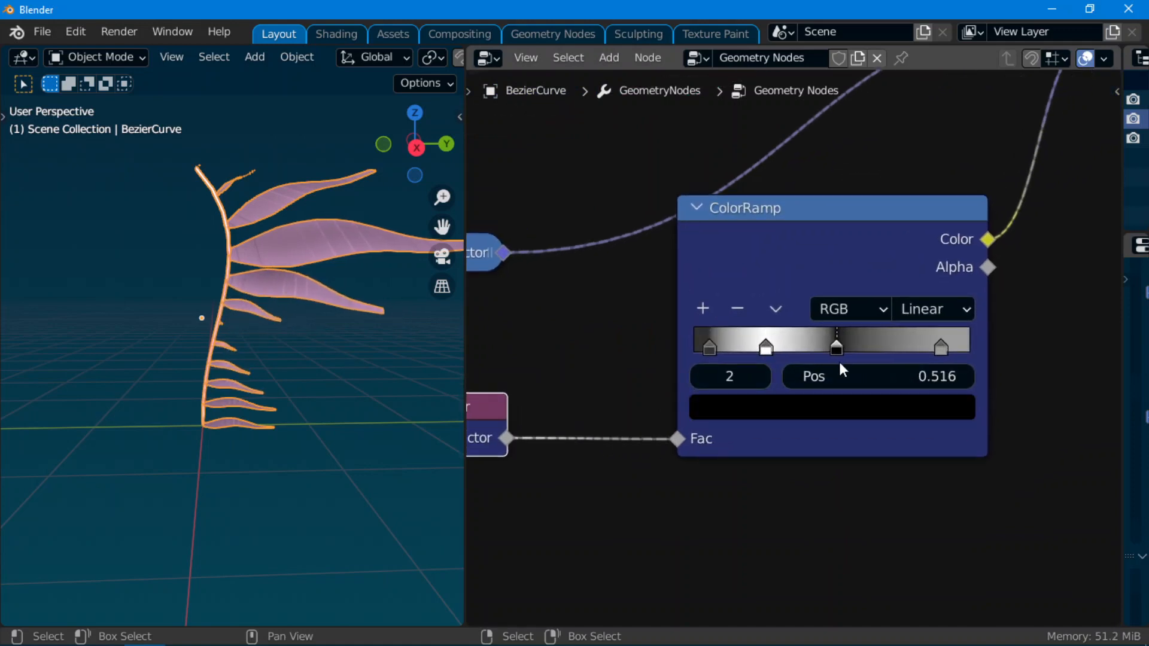
click(812, 412)
drag(954, 185, 954, 154)
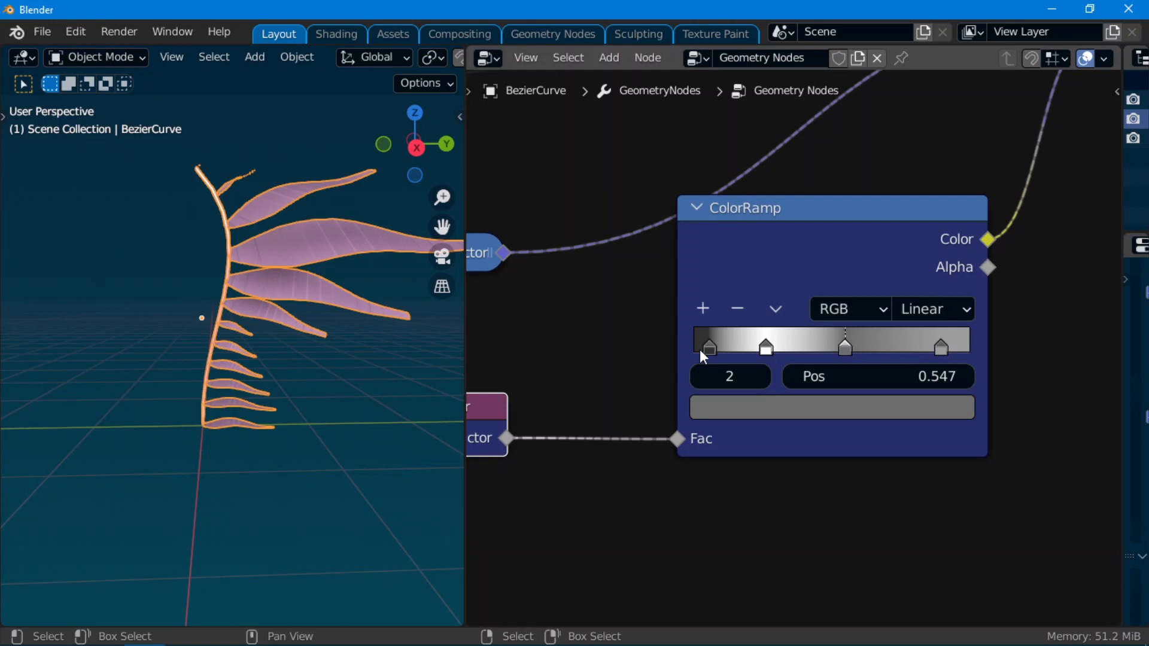
Brighten the dark grey stop at the start of the color ramp to mid grey
click(709, 347)
click(741, 408)
drag(954, 190, 954, 149)
scroll(919, 445, down, 1)
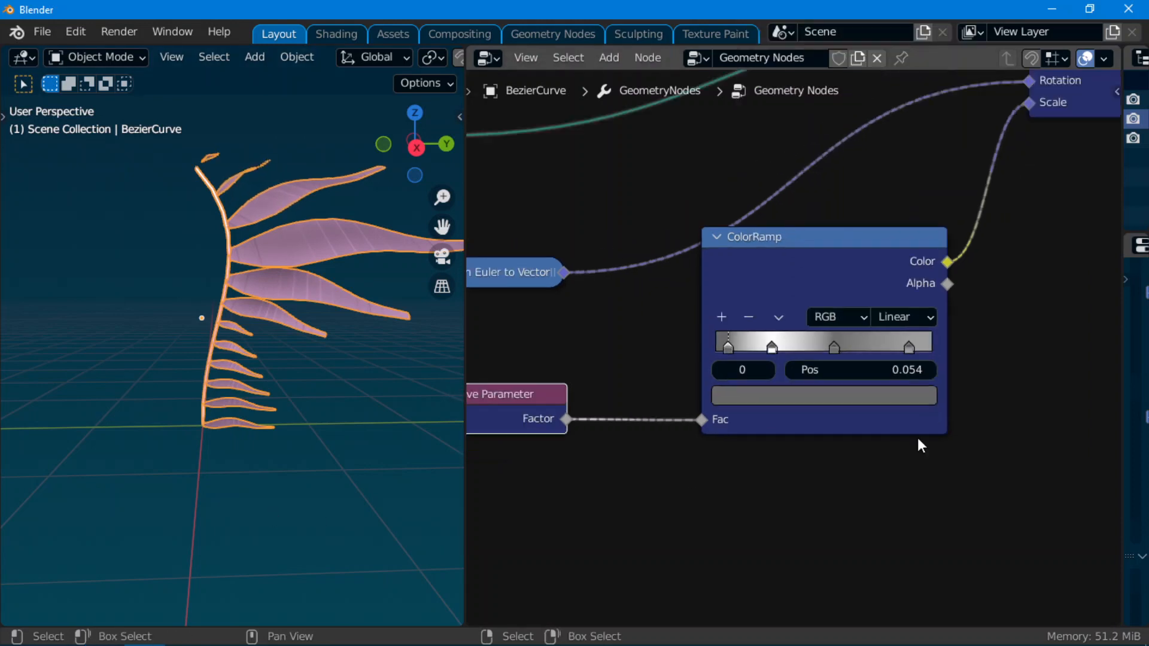
Collapse and reposition the ColorRamp node, and add a Math node below Instance on Points
click(716, 238)
drag(763, 240, 701, 362)
middle_drag(1059, 472, 708, 502)
scroll(708, 502, down, 1)
scroll(708, 502, up, 4)
key(shift+a)
click(680, 249)
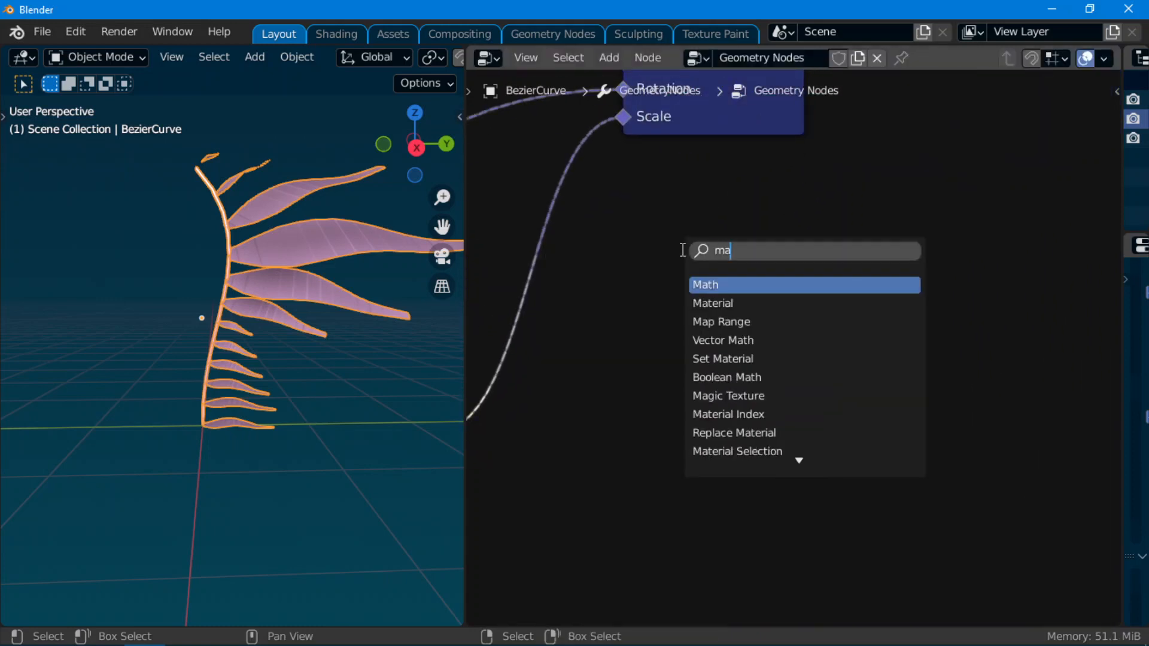
click(718, 284)
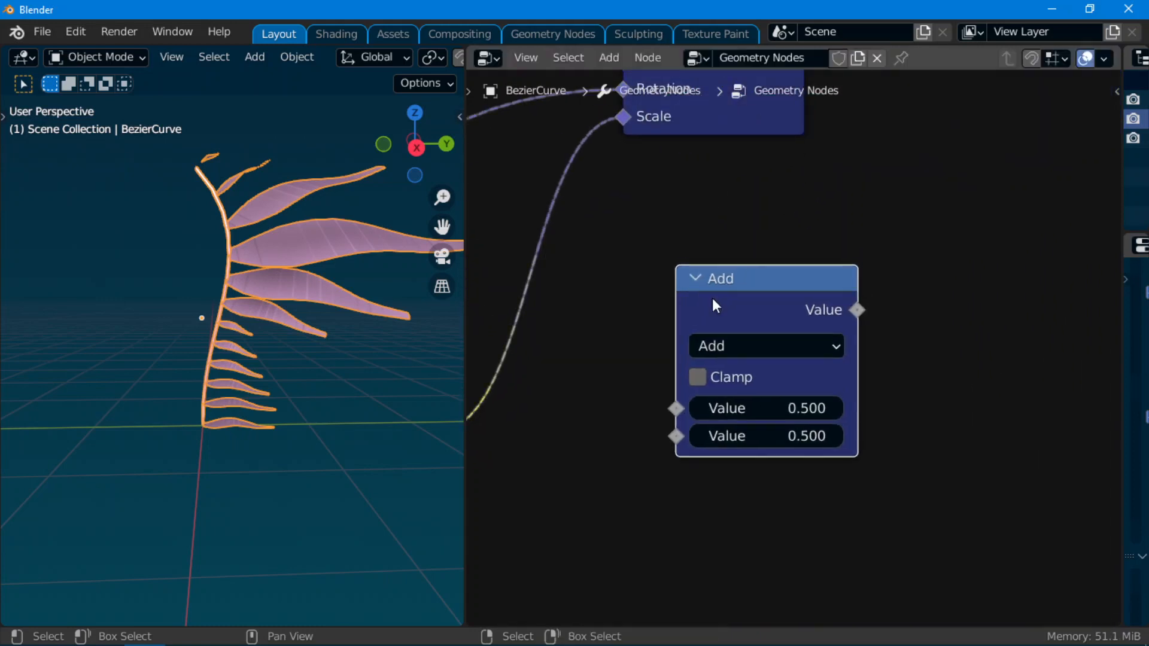
Switch the Math node to Multiply, insert it between ColorRamp and the Scale input, and set its value to 0.750
click(731, 353)
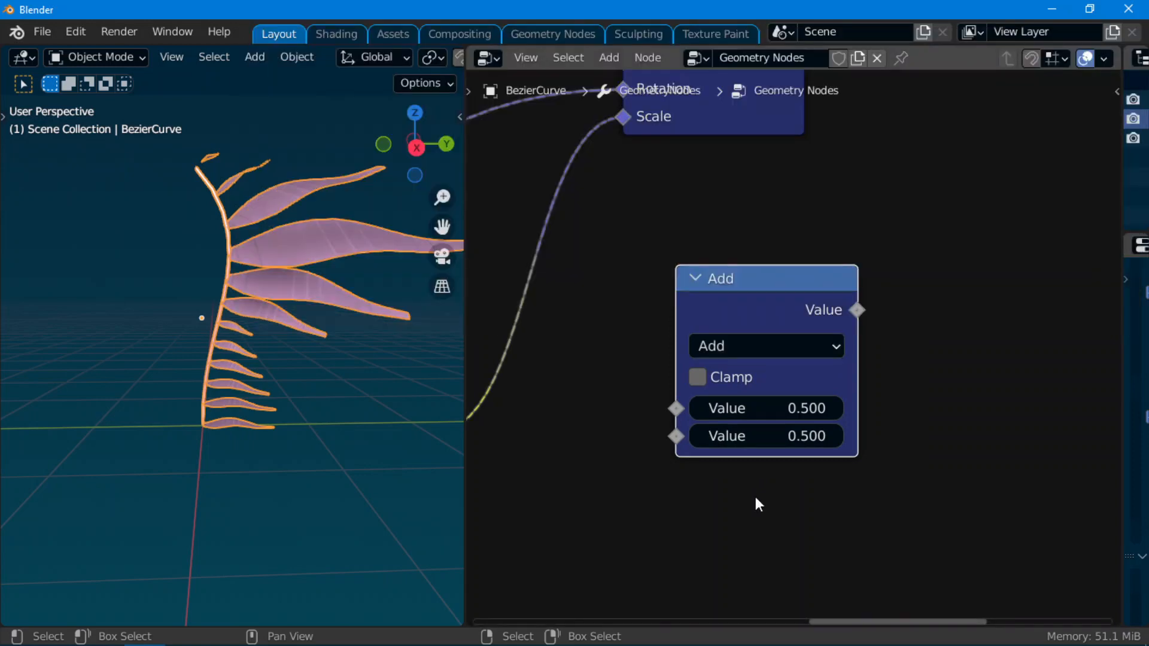
scroll(774, 359, down, 5)
click(774, 347)
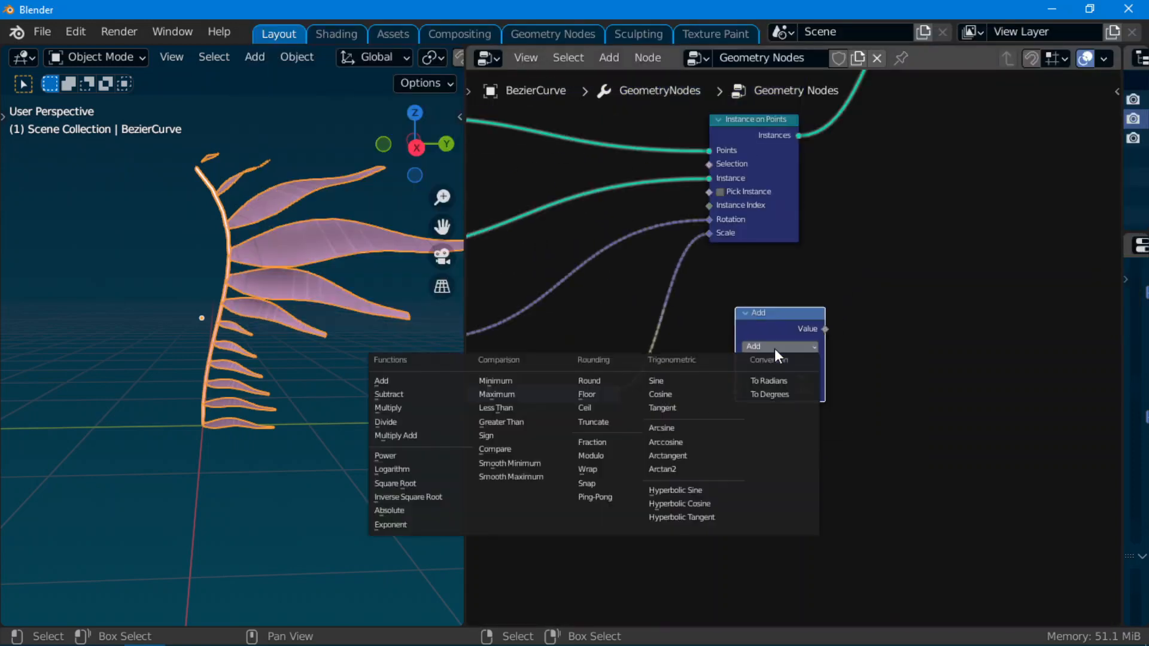
click(426, 411)
scroll(694, 361, up, 5)
middle_drag(698, 360, 773, 386)
drag(820, 330, 723, 299)
scroll(623, 465, up, 3)
mouse_move(874, 346)
mouse_down()
mouse_move(946, 346)
mouse_move(872, 346)
mouse_move(890, 345)
mouse_up()
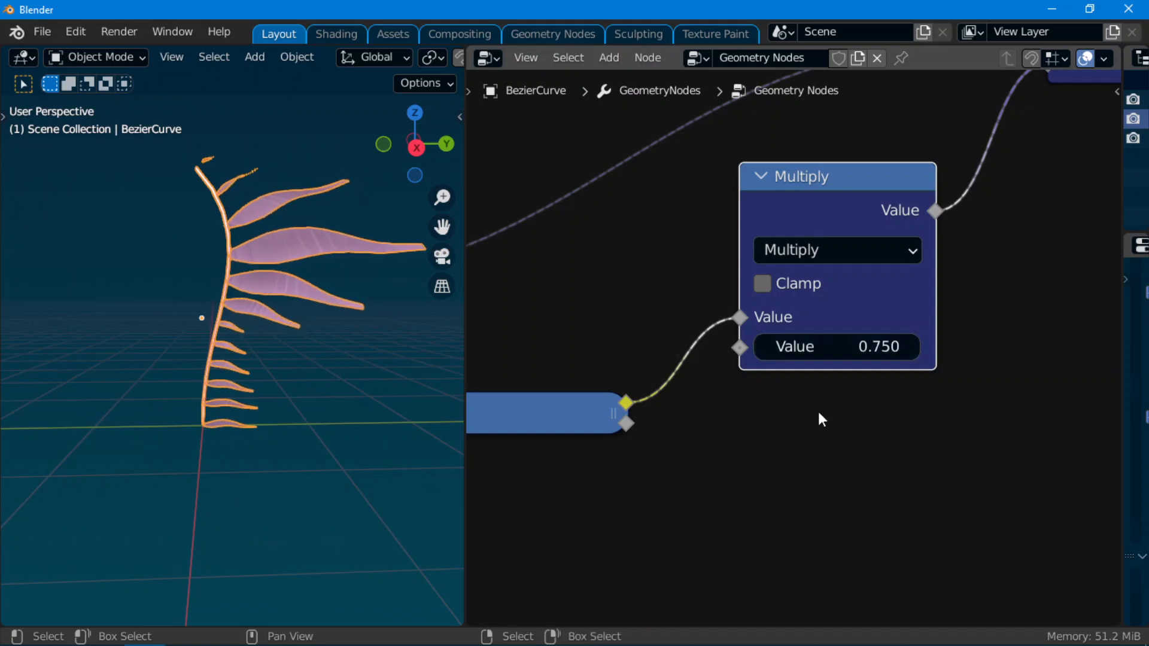
Lower the Multiply node's value to 0.270 to shrink the leaves
scroll(820, 413, down, 8)
middle_drag(762, 413, 916, 378)
scroll(898, 371, up, 2)
drag(760, 342, 743, 317)
drag(554, 384, 533, 384)
scroll(838, 363, down, 4)
middle_drag(1029, 263, 742, 422)
scroll(789, 426, up, 5)
drag(813, 369, 885, 371)
scroll(365, 368, down, 3)
mouse_move(353, 374)
middle_down()
mouse_move(287, 388)
mouse_move(373, 381)
middle_up()
scroll(345, 381, up, 5)
scroll(718, 448, up, 2)
middle_drag(724, 445, 896, 332)
scroll(802, 365, up, 3)
middle_drag(747, 476, 900, 366)
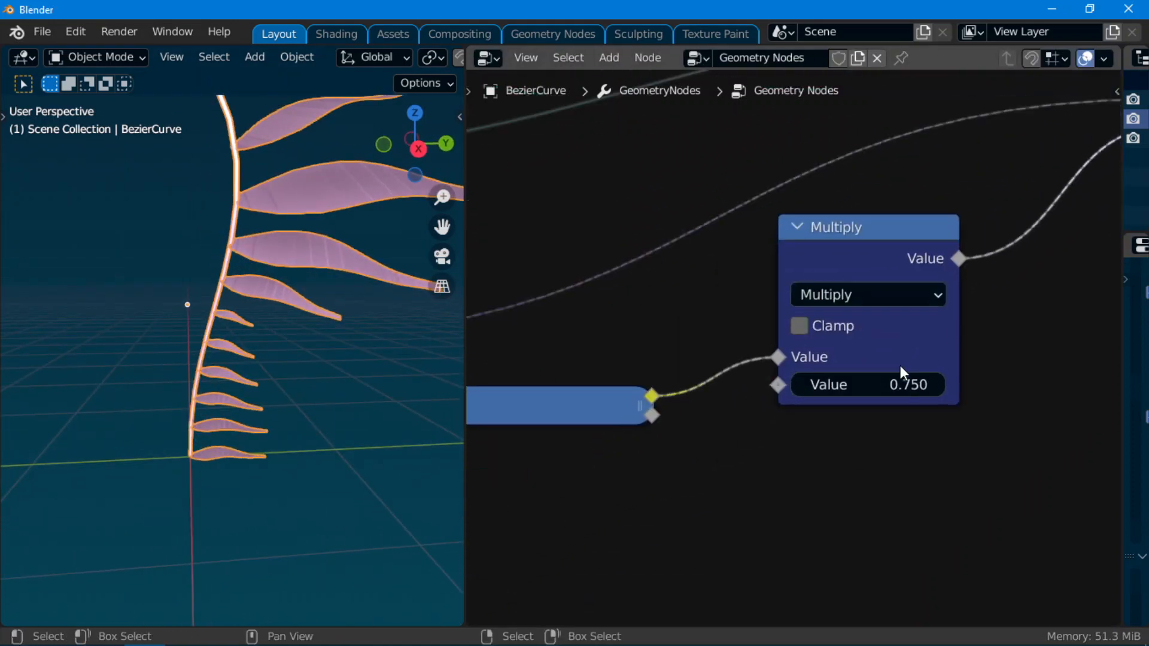
drag(867, 385, 670, 385)
Expand the ColorRamp, shift its white stop slightly toward the start and position the third stop at 0.562
middle_drag(783, 392, 1017, 216)
scroll(598, 406, down, 4)
middle_drag(567, 420, 715, 394)
scroll(754, 323, up, 2)
click(799, 221)
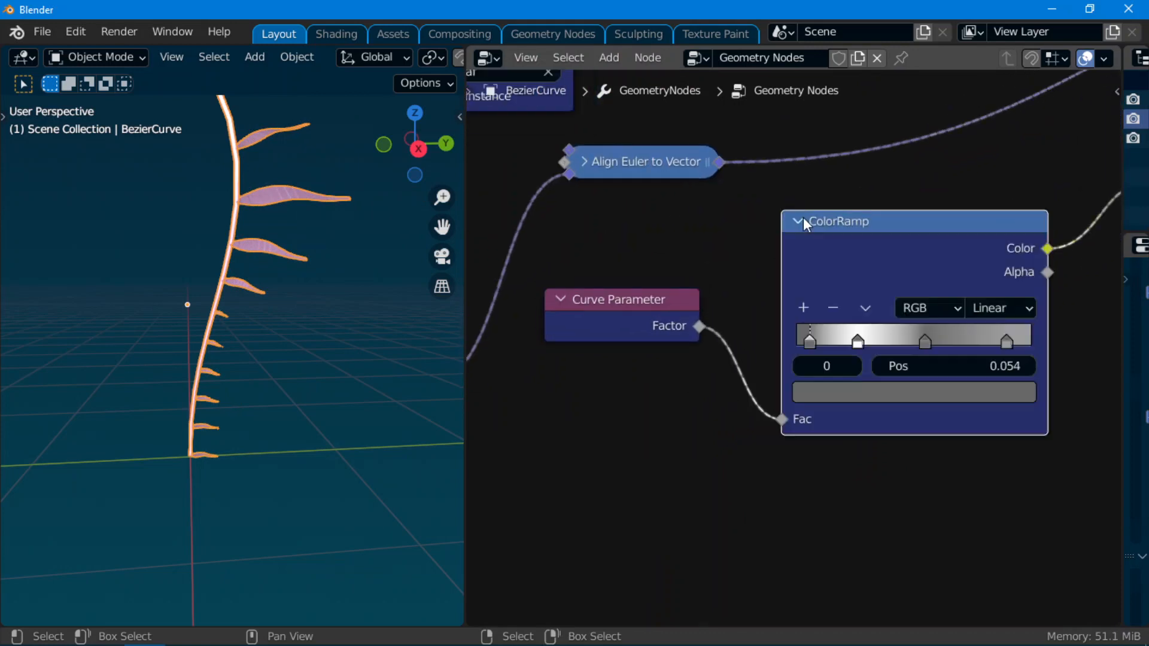
scroll(832, 348, up, 2)
middle_drag(840, 392, 723, 429)
mouse_move(749, 376)
mouse_down()
mouse_move(784, 383)
mouse_move(741, 390)
mouse_up()
mouse_move(838, 376)
mouse_down()
mouse_move(852, 374)
mouse_move(833, 379)
mouse_up()
Brighten the color ramp's third stop to light grey and collapse the ColorRamp node
scroll(673, 477, down, 3)
middle_drag(672, 476, 781, 377)
scroll(239, 353, down, 4)
middle_drag(224, 354, 82, 424)
scroll(232, 420, up, 4)
scroll(85, 420, up, 2)
middle_drag(173, 420, 330, 441)
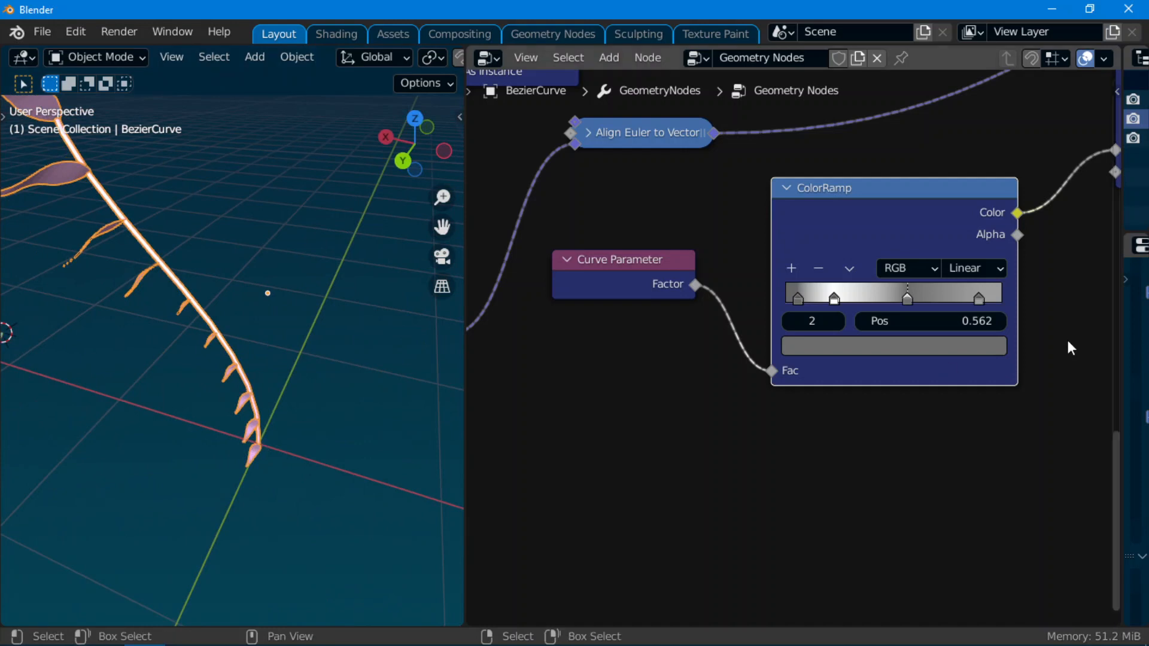
scroll(231, 430, up, 2)
middle_drag(231, 431, 276, 432)
click(863, 351)
drag(991, 142, 990, 109)
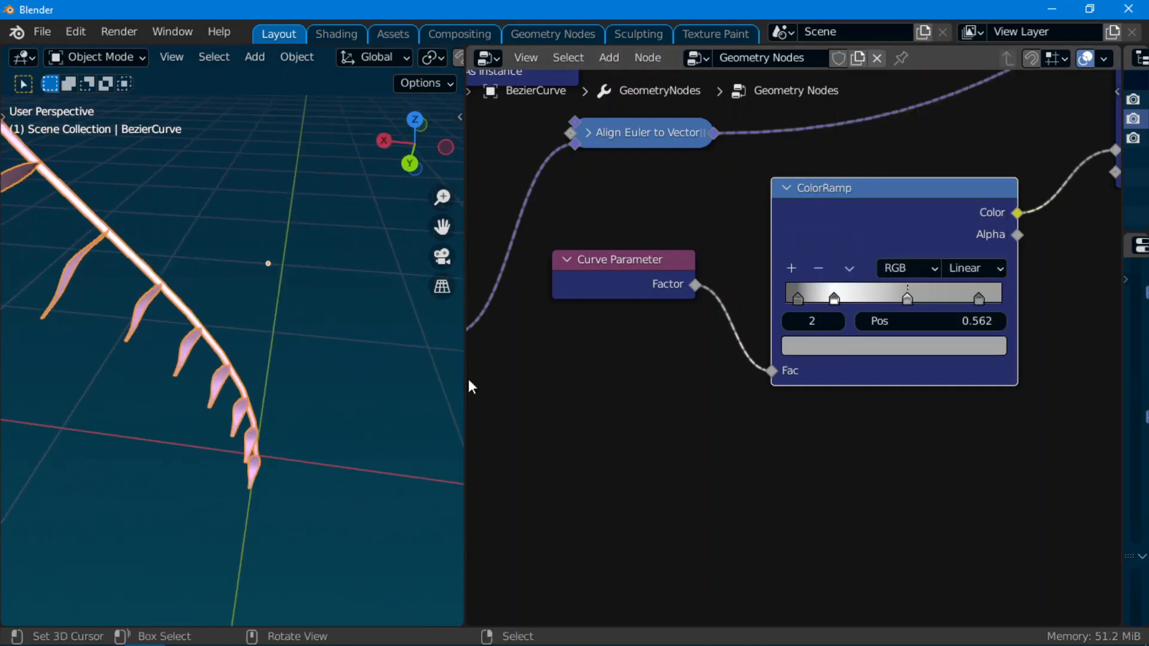
scroll(919, 357, down, 3)
scroll(694, 325, down, 1)
click(655, 326)
middle_drag(47, 354, 266, 468)
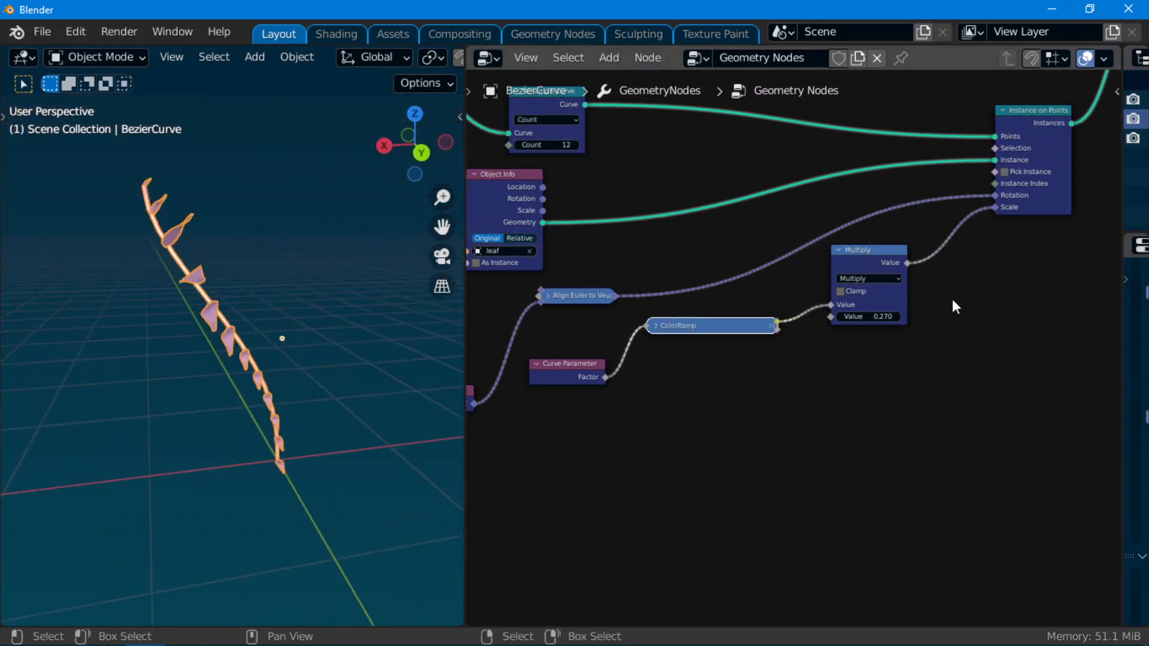
Move the Group Output and Join Geometry nodes farther from Instance on Points to make room
scroll(953, 299, down, 3)
middle_drag(953, 299, 685, 460)
scroll(841, 385, up, 1)
middle_drag(841, 384, 617, 545)
drag(775, 335, 1013, 346)
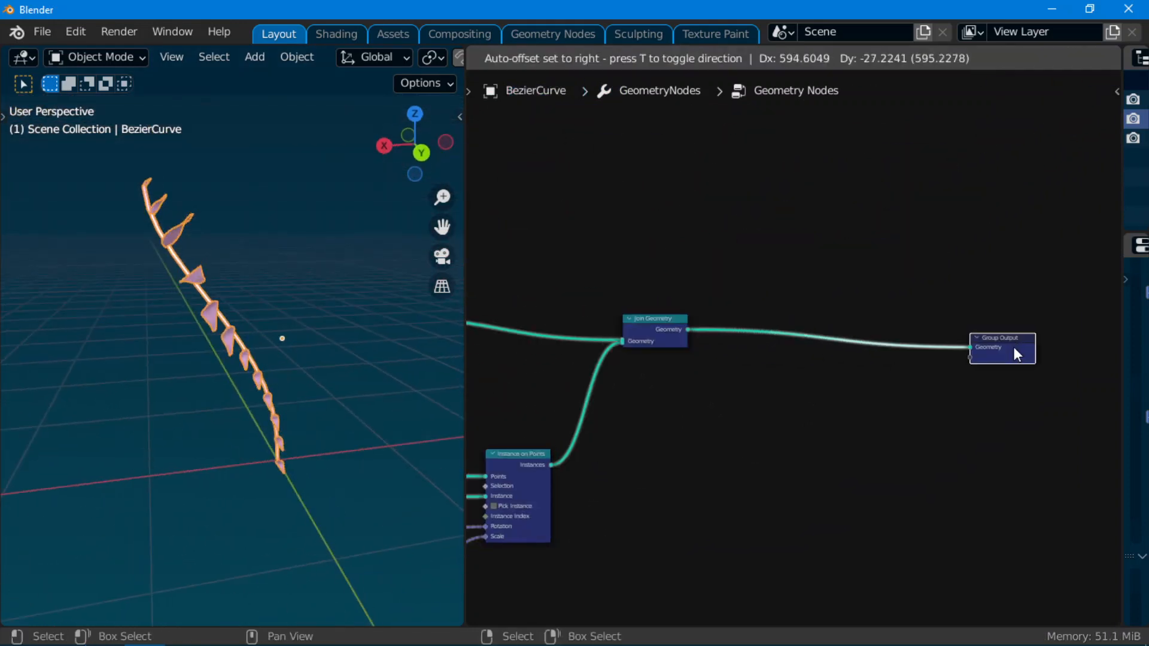
drag(640, 328, 837, 331)
Insert a Rotate Instances node between Instance on Points and Join Geometry, and try out its Z rotation
scroll(681, 447, up, 4)
middle_drag(684, 447, 813, 306)
scroll(813, 306, up, 2)
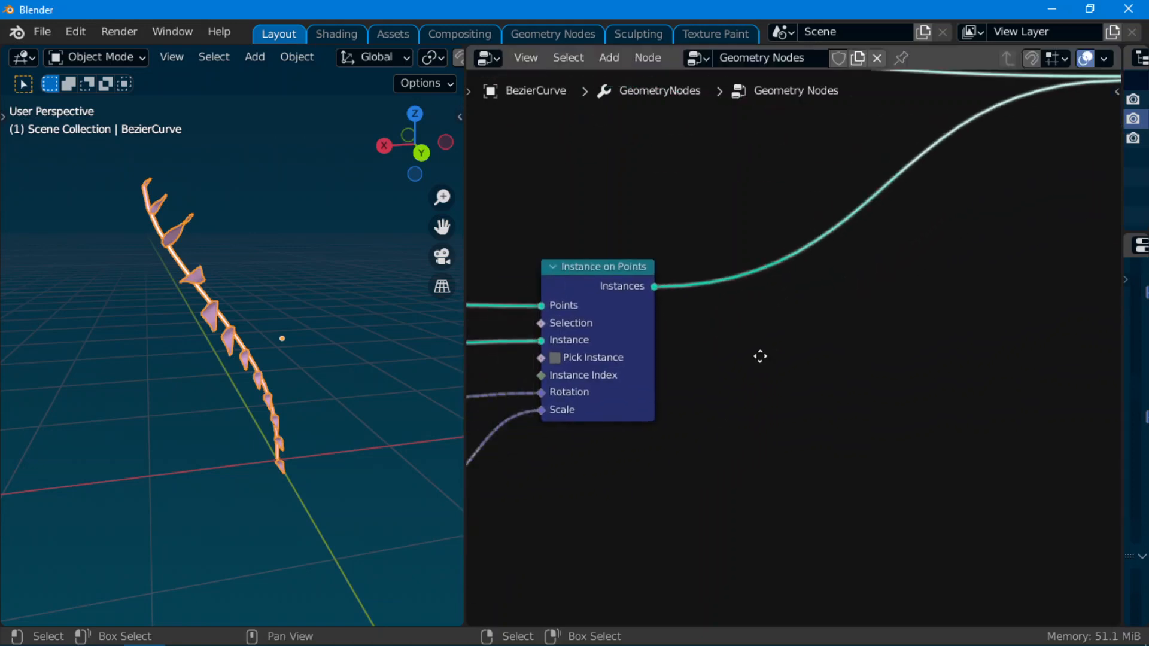
key(shift+a)
click(868, 247)
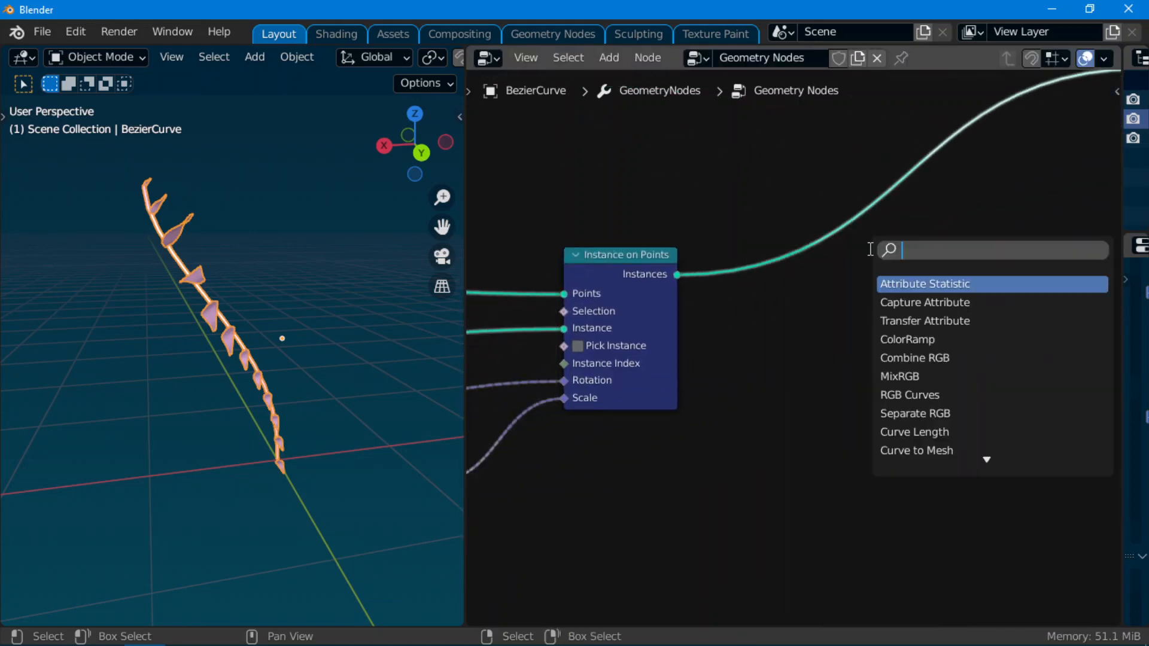
text(rotat)
key(Down)
key(Down)
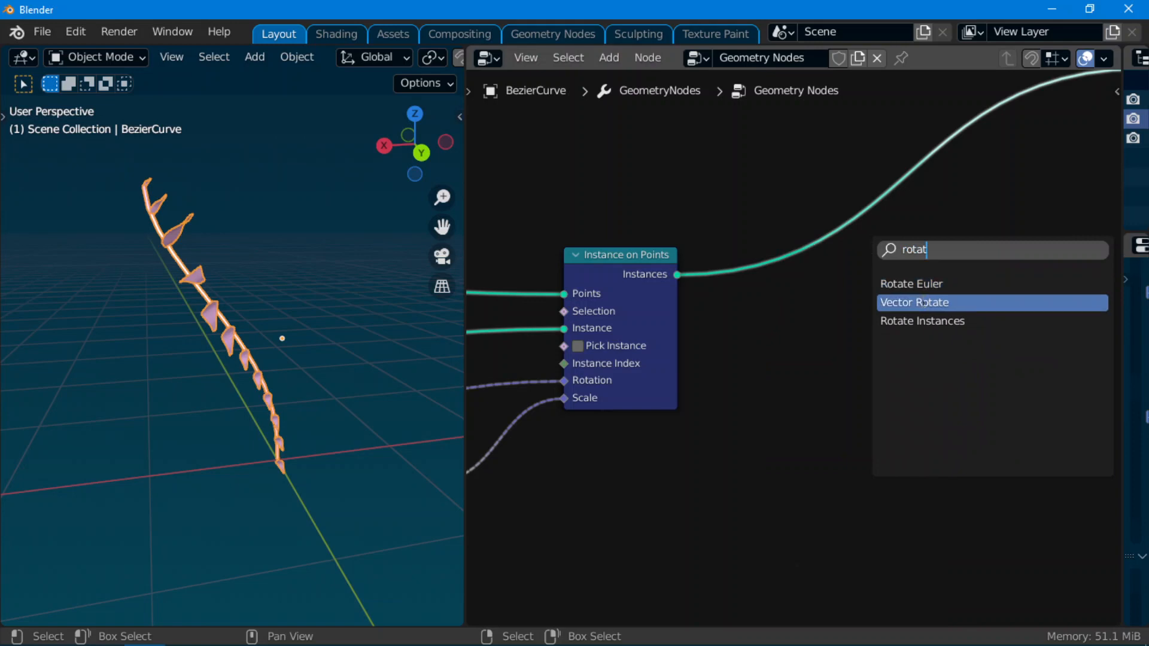
key(Return)
click(883, 398)
scroll(860, 382, up, 2)
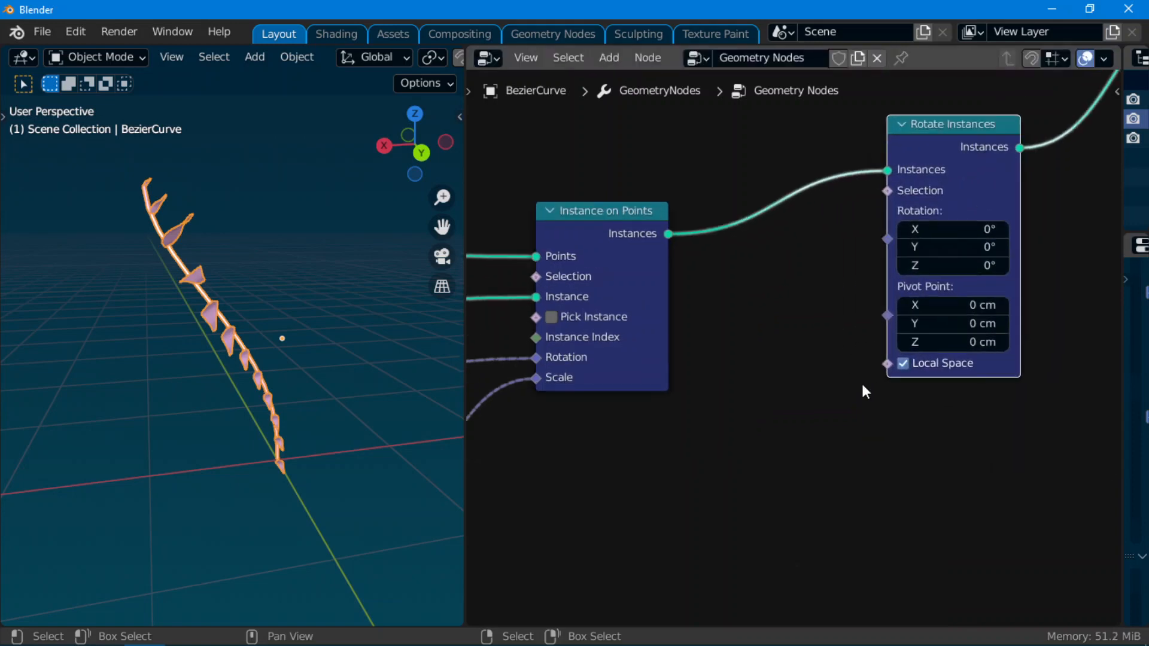
drag(981, 259, 956, 257)
middle_drag(181, 423, 199, 458)
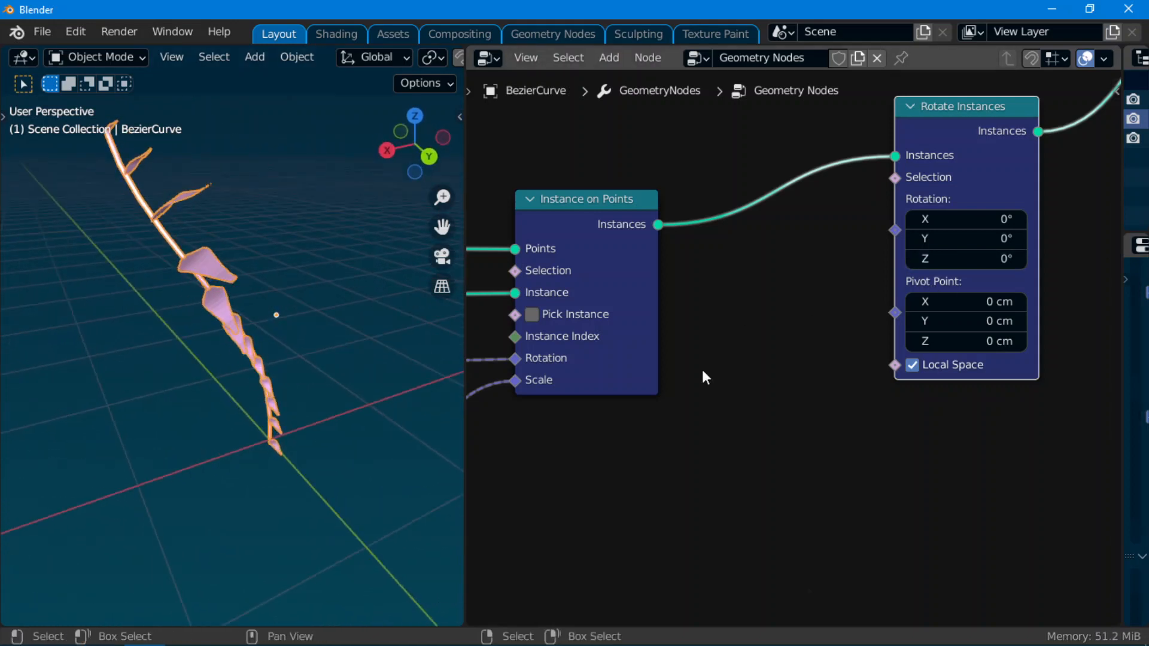
Add a Random Value node near Rotate Instances and set its data type to Vector
middle_drag(706, 377, 749, 290)
key(shift+a)
click(751, 247)
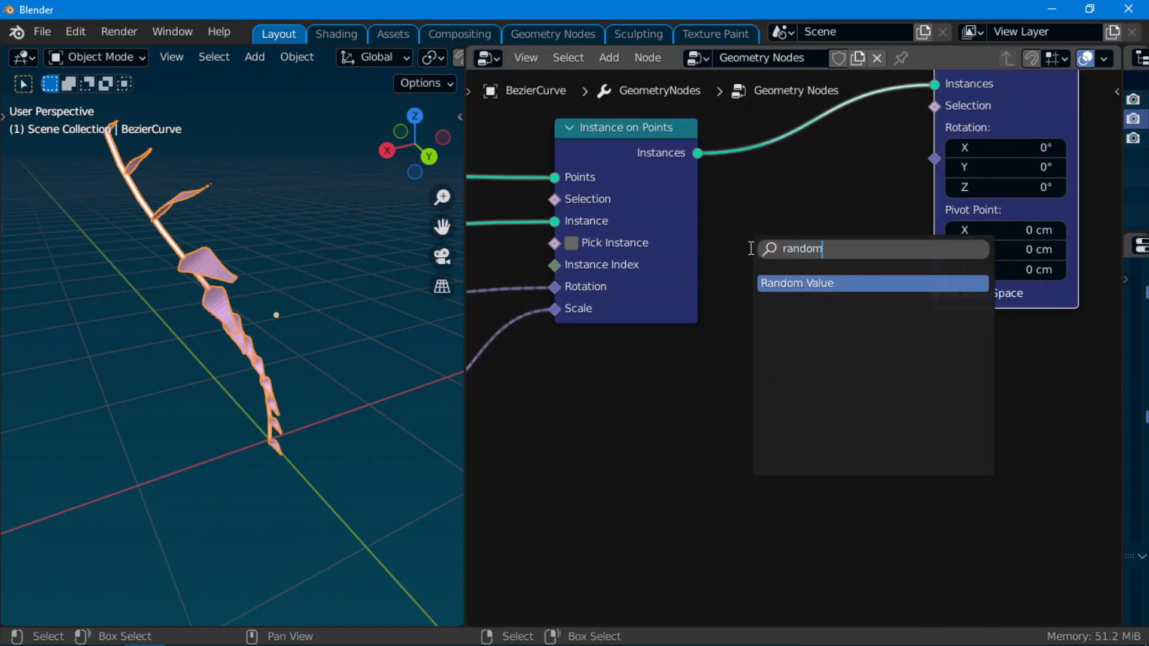
click(809, 285)
click(790, 313)
middle_drag(1005, 152, 872, 192)
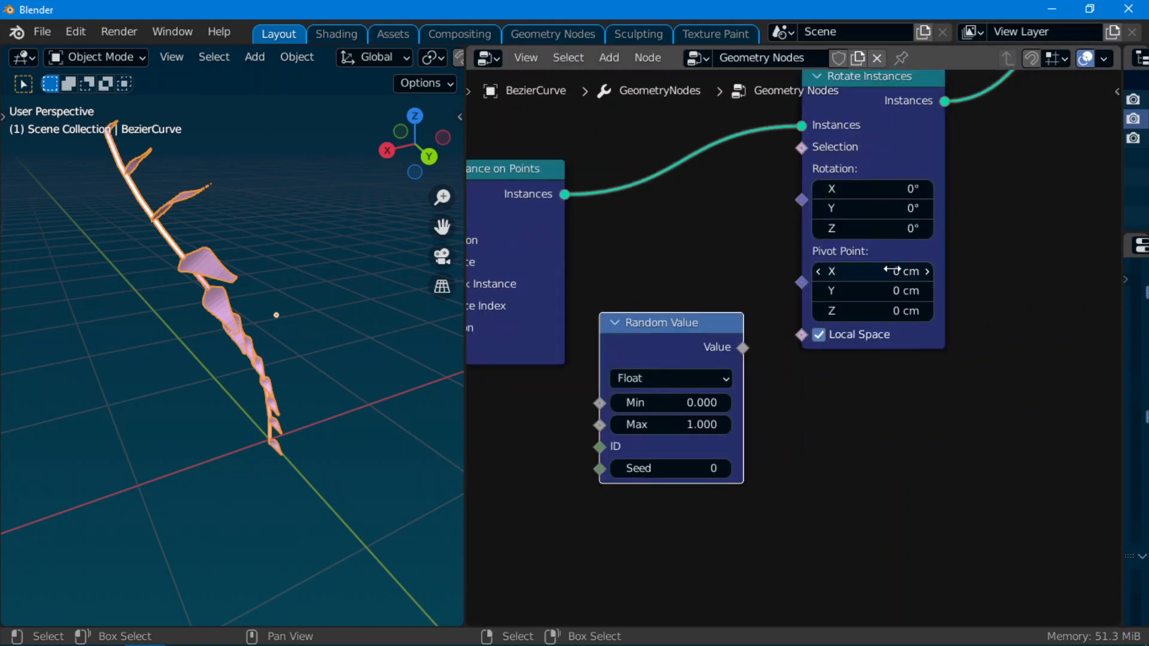
middle_drag(877, 351, 930, 249)
drag(694, 245, 671, 285)
click(673, 316)
click(673, 378)
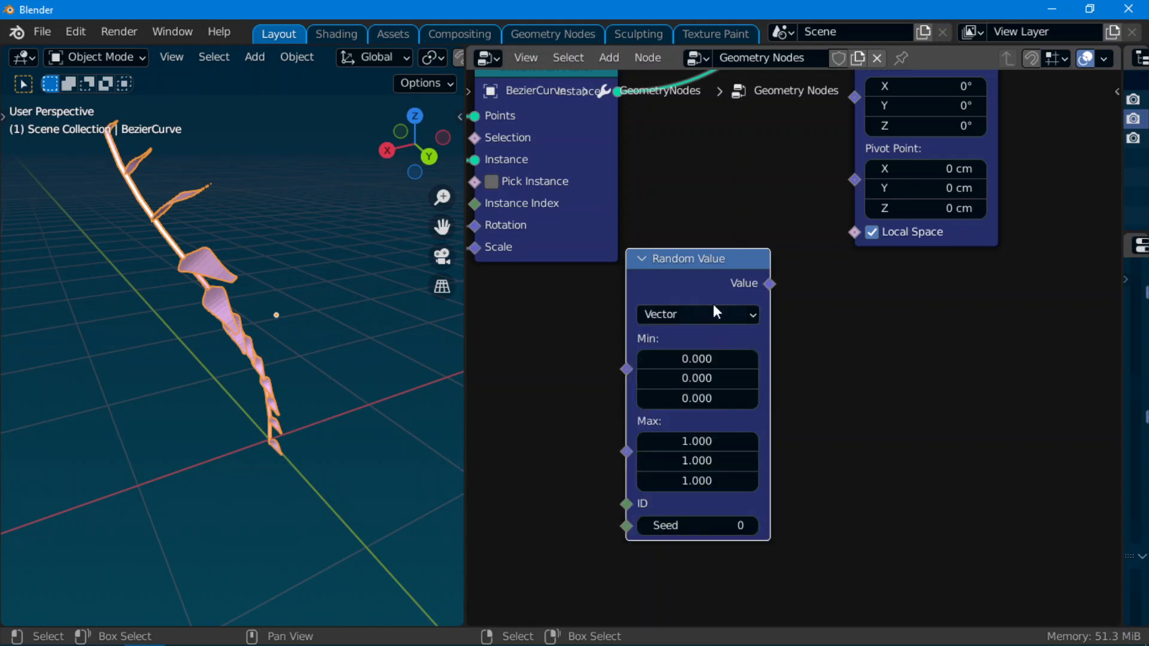
Set the Random Value node's maximum X and Y to 0 and reposition the node
middle_drag(715, 308, 649, 358)
drag(649, 358, 599, 404)
middle_drag(613, 475, 783, 260)
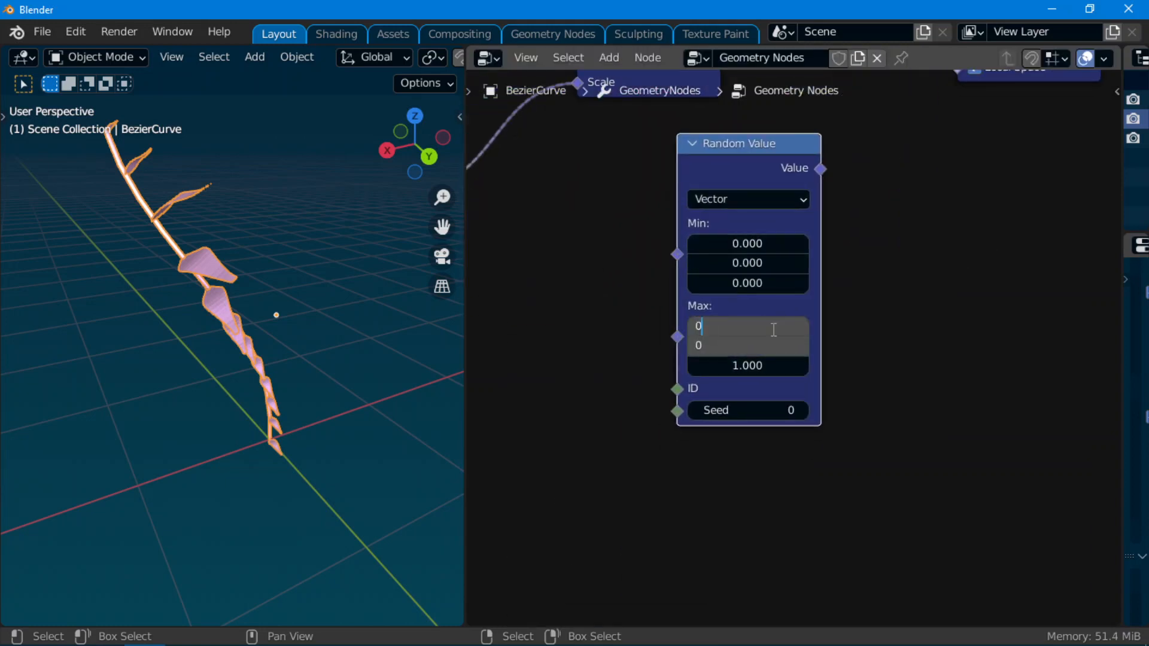
scroll(774, 326, down, 1)
middle_drag(792, 280, 764, 370)
drag(701, 307, 654, 330)
Connect the Random Value output to the Rotation input of Rotate Instances
middle_drag(808, 301, 749, 374)
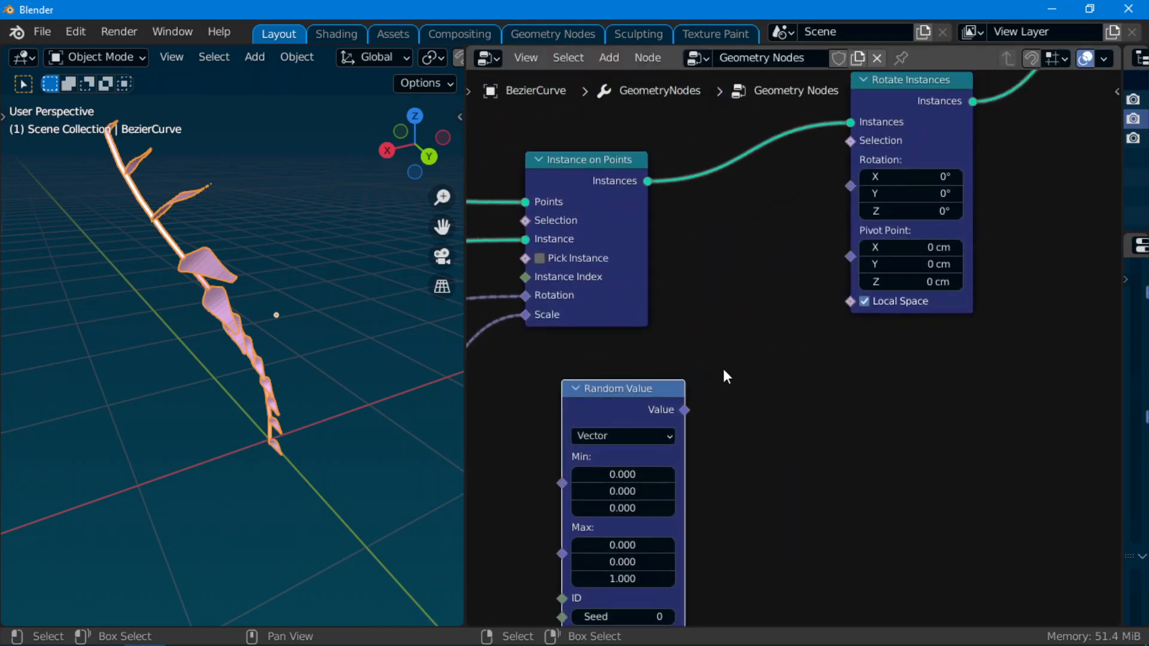
drag(686, 409, 856, 187)
middle_drag(698, 339, 786, 242)
Set the Random Value node's maximum Z to 13.200 and its seed to 37
middle_drag(223, 386, 267, 367)
scroll(672, 479, up, 1)
middle_drag(672, 479, 700, 442)
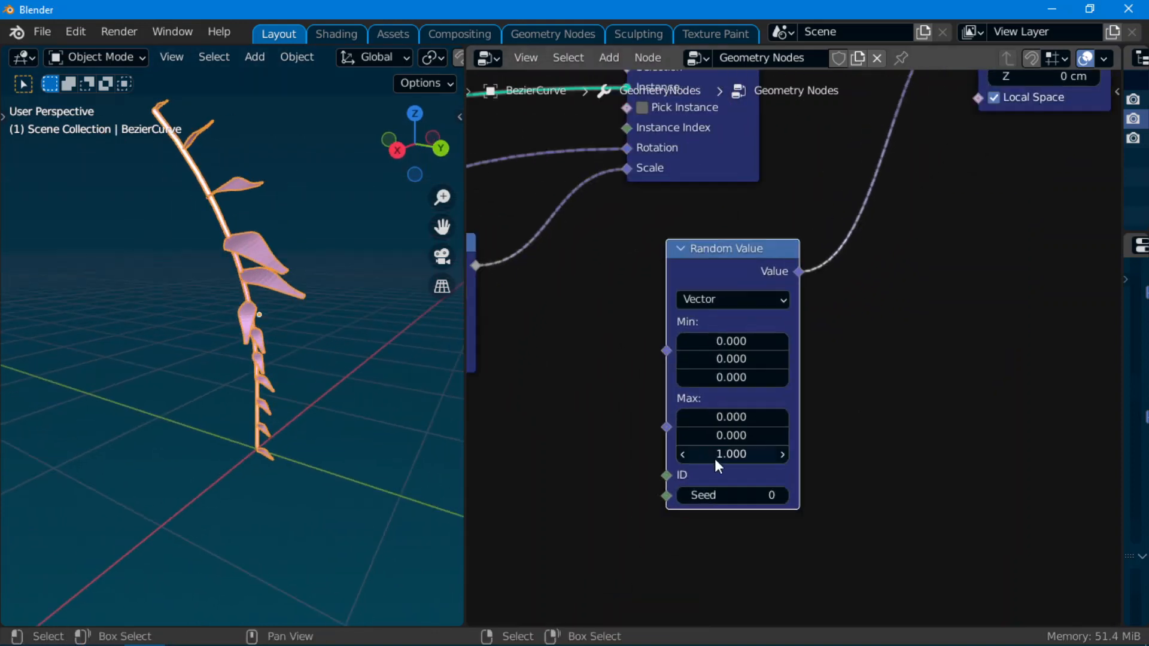
drag(731, 454, 747, 513)
drag(747, 500, 778, 500)
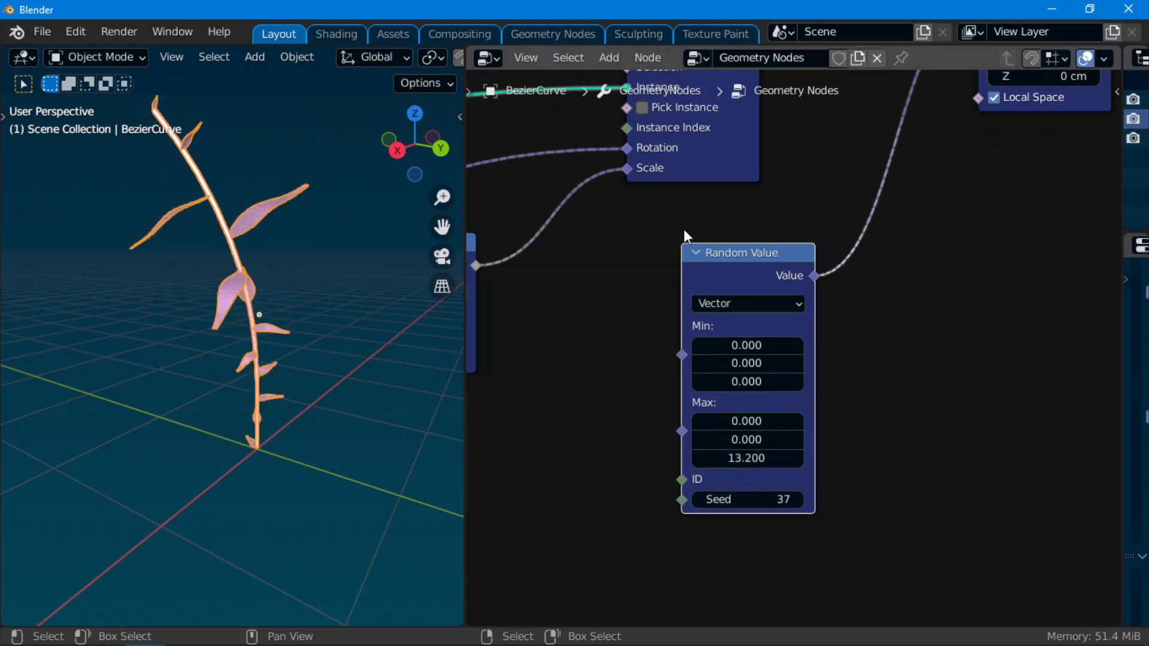
Collapse the Random Value node and tidy its placement together with Rotate Instances
click(694, 251)
scroll(843, 304, down, 4)
middle_drag(846, 306, 651, 533)
drag(575, 501, 659, 414)
middle_drag(747, 228, 655, 270)
drag(685, 289, 756, 291)
Examine the randomly rotated leaves along the stem from several angles
scroll(759, 317, up, 3)
middle_drag(767, 453, 777, 392)
scroll(778, 391, down, 2)
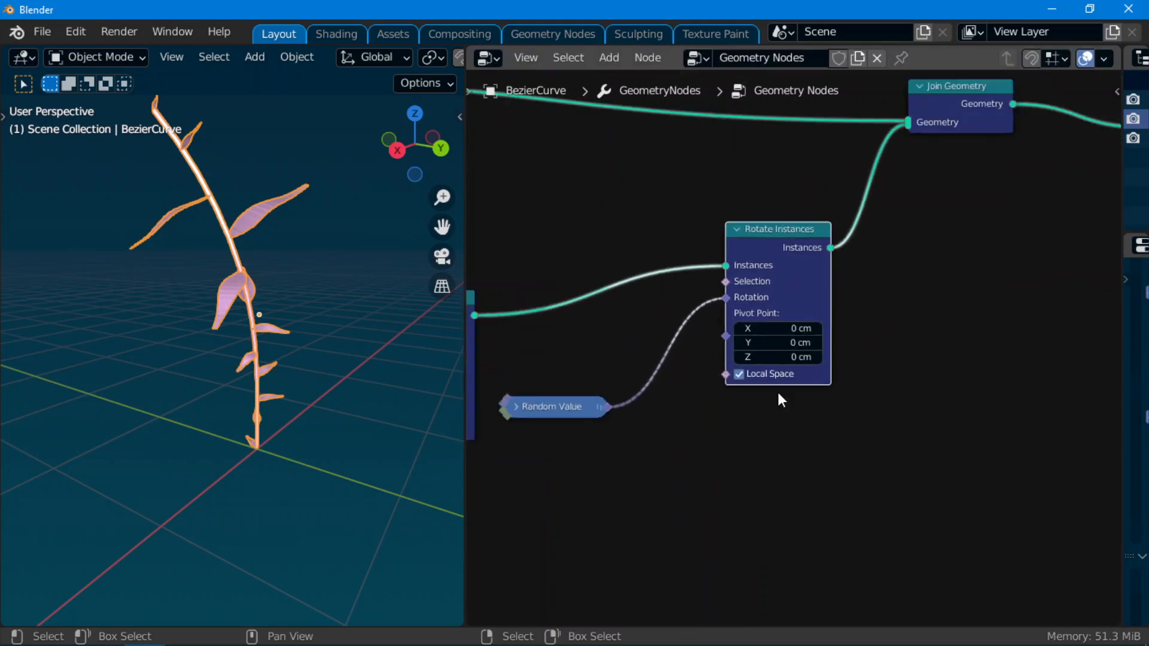
scroll(777, 401, up, 2)
middle_drag(632, 387, 852, 413)
scroll(317, 318, down, 6)
middle_drag(312, 318, 281, 423)
scroll(280, 421, up, 2)
scroll(575, 421, down, 2)
middle_drag(338, 377, 192, 201)
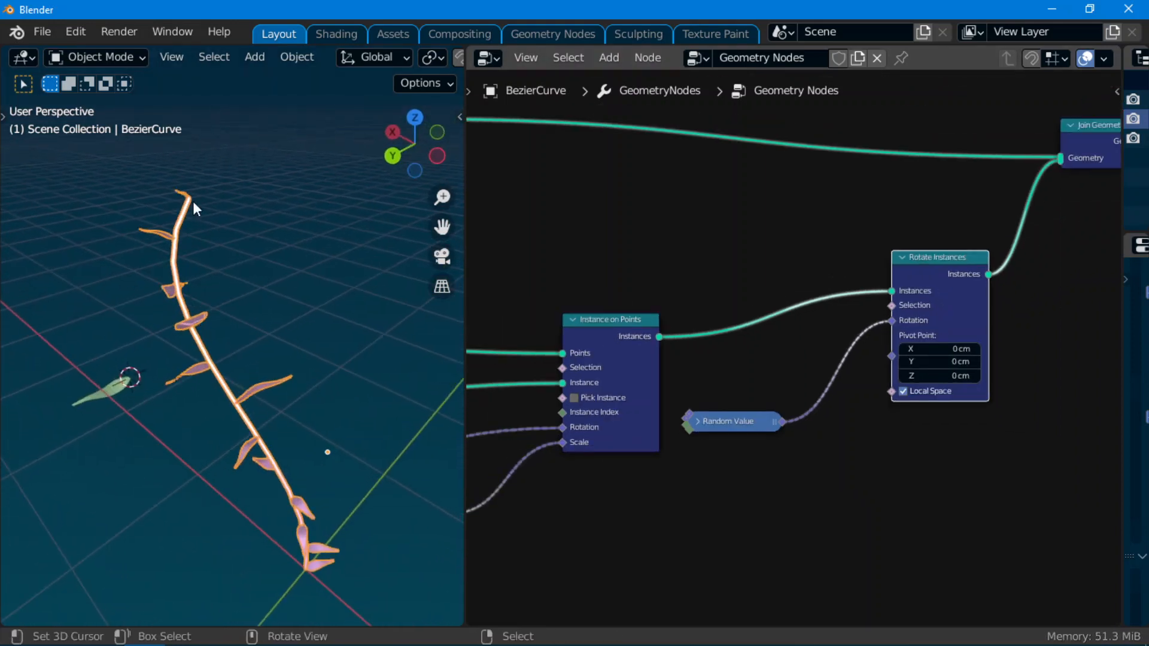
scroll(316, 540, down, 2)
shift+middle_drag(316, 540, 304, 525)
Move the Group Input node farther away from the nodes it feeds to make room
middle_drag(874, 386, 1107, 388)
scroll(881, 411, down, 5)
click(924, 332)
scroll(924, 330, up, 2)
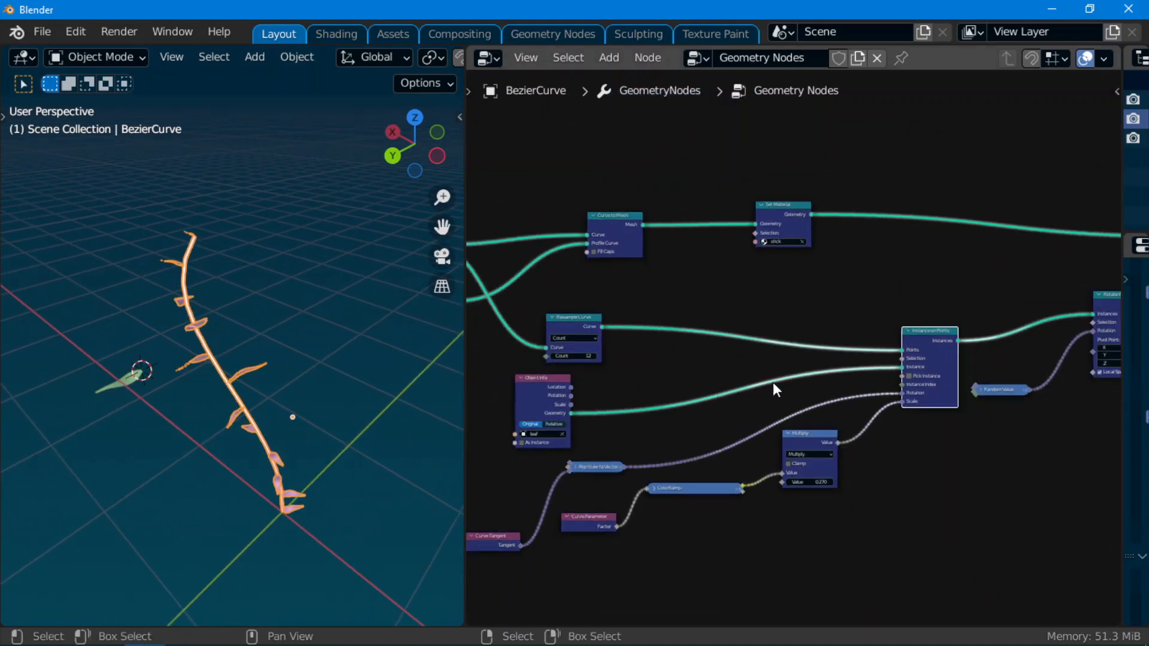
click(977, 320)
scroll(649, 353, down, 4)
middle_drag(556, 347, 1053, 409)
scroll(805, 359, up, 4)
middle_drag(814, 379, 731, 441)
drag(718, 332, 468, 267)
Collapse the Curve Circle node and place it close to Curve to Mesh
drag(866, 404, 964, 355)
scroll(957, 378, down, 3)
middle_drag(933, 371, 806, 419)
scroll(805, 418, up, 4)
click(776, 418)
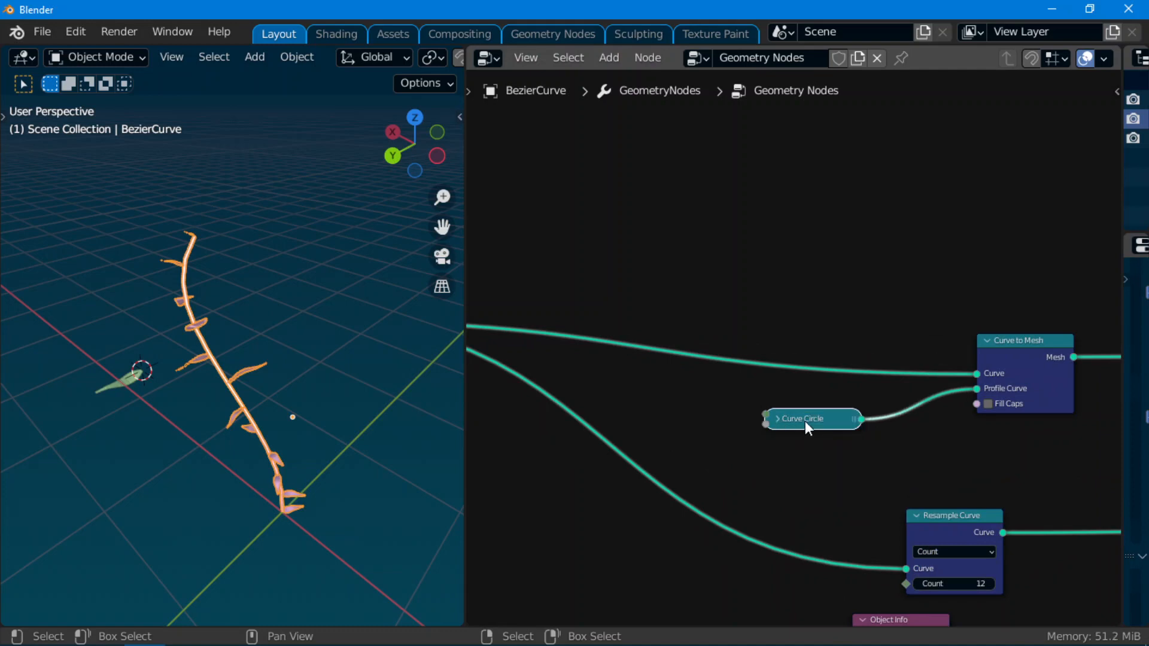
drag(805, 421, 818, 402)
Add a Trim Curve node and place it between Group Input and Resample Curve
scroll(801, 478, down, 3)
middle_drag(775, 508, 884, 271)
middle_drag(635, 284, 691, 406)
scroll(670, 368, up, 4)
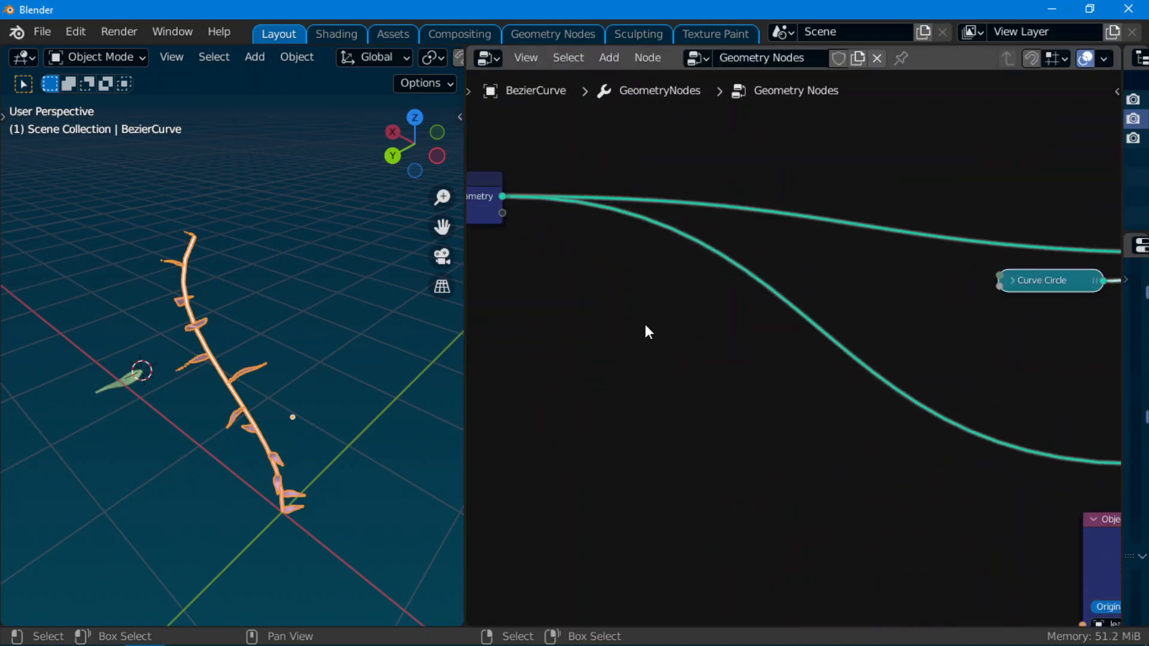
key(shift+a)
text(trim)
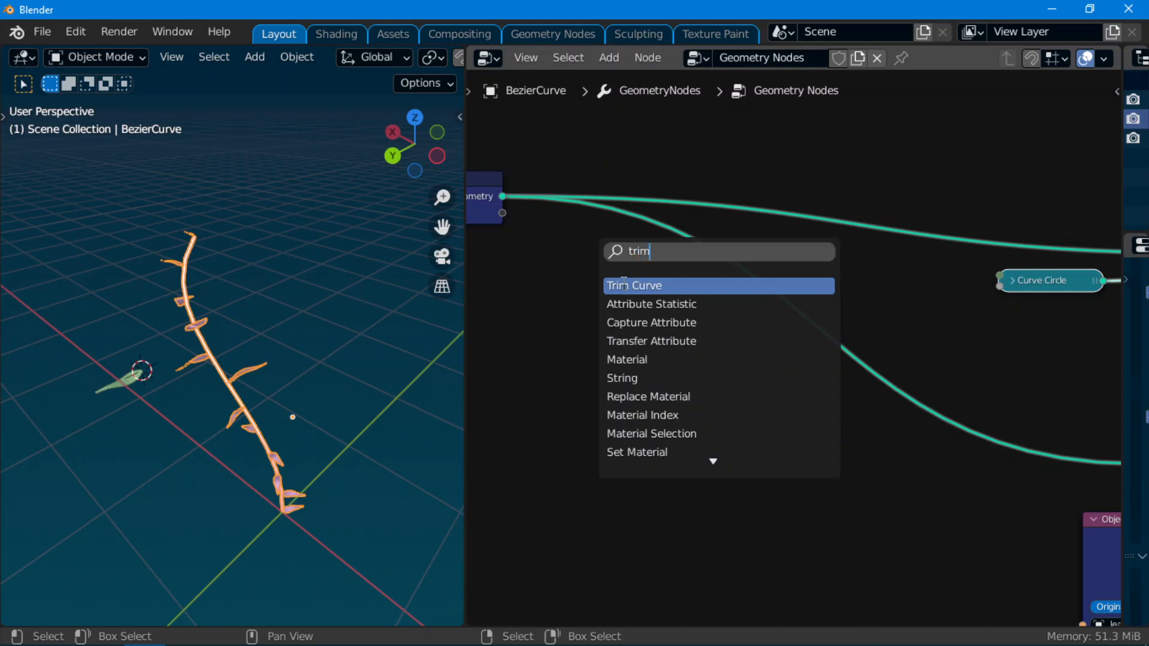
key(Return)
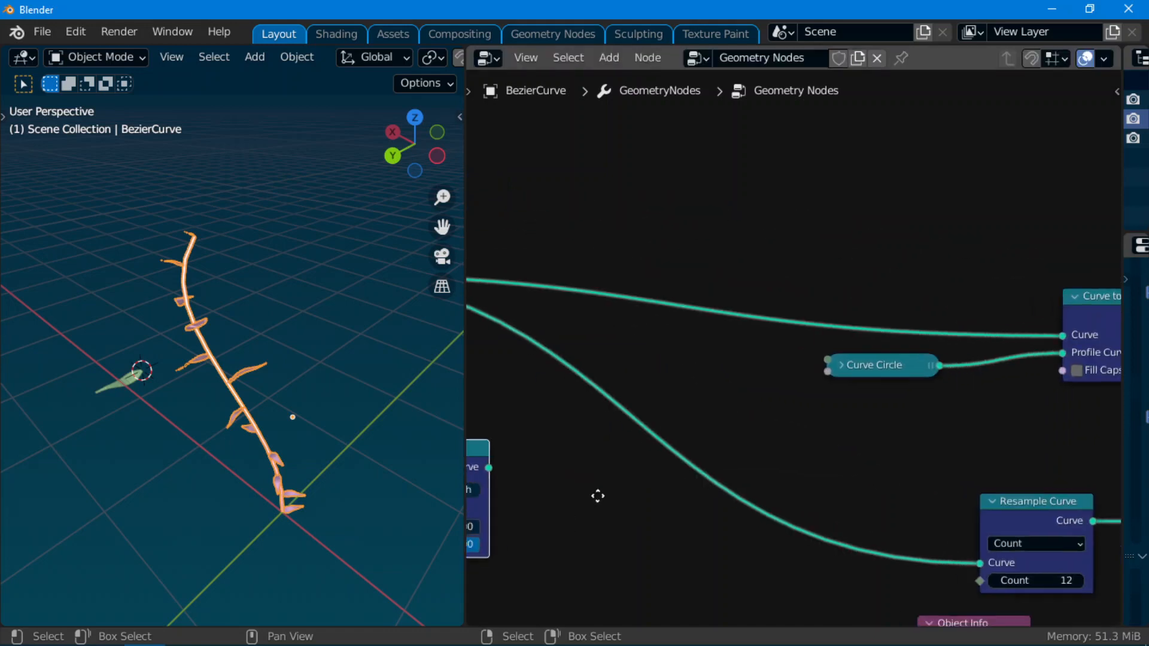
click(721, 386)
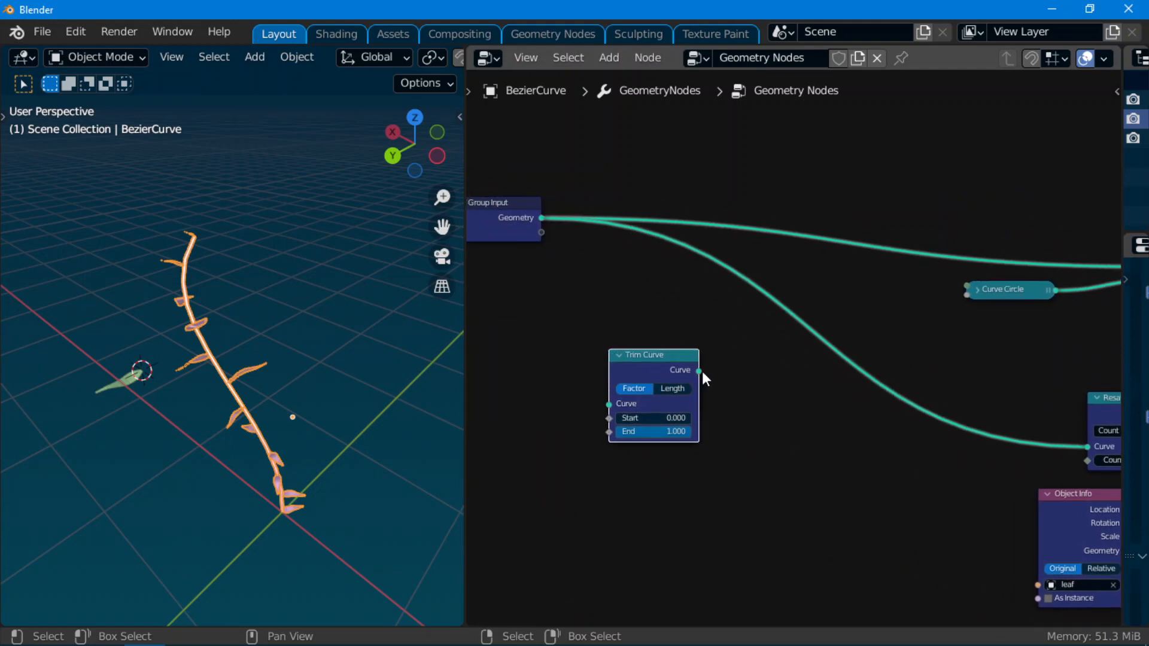
Insert the Trim Curve node into the link between Group Input and Resample Curve, and leave it expanded
key(h)
key(g)
click(776, 311)
scroll(777, 312, up, 2)
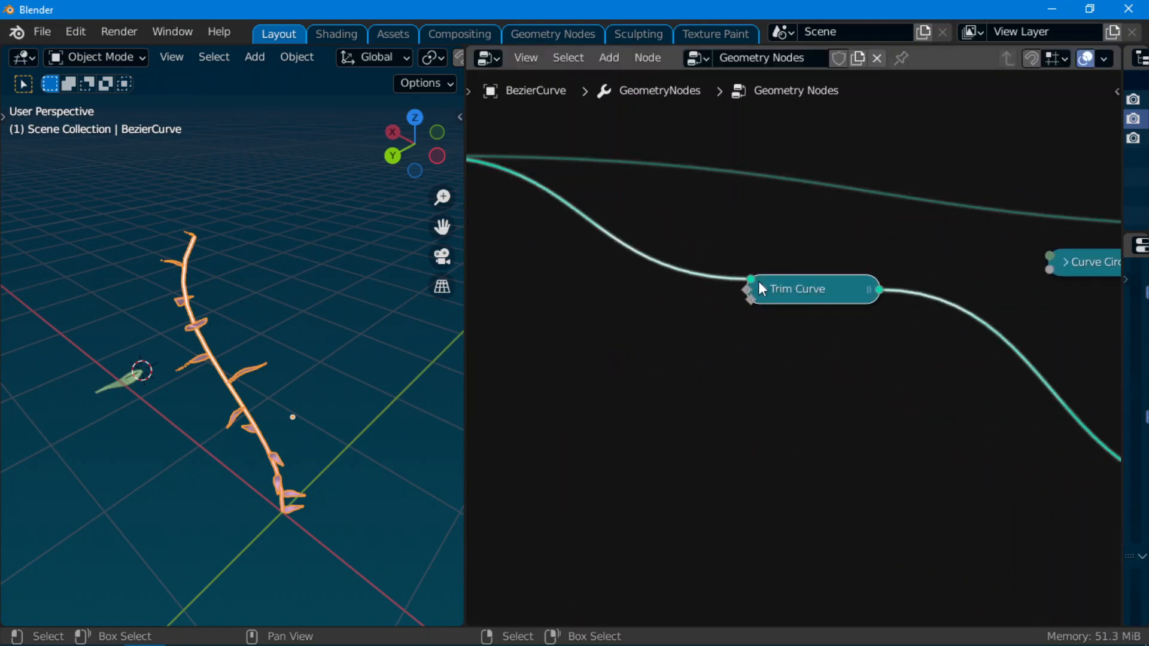
click(764, 289)
scroll(708, 418, up, 1)
middle_drag(726, 379, 795, 331)
scroll(335, 398, down, 1)
scroll(321, 389, up, 2)
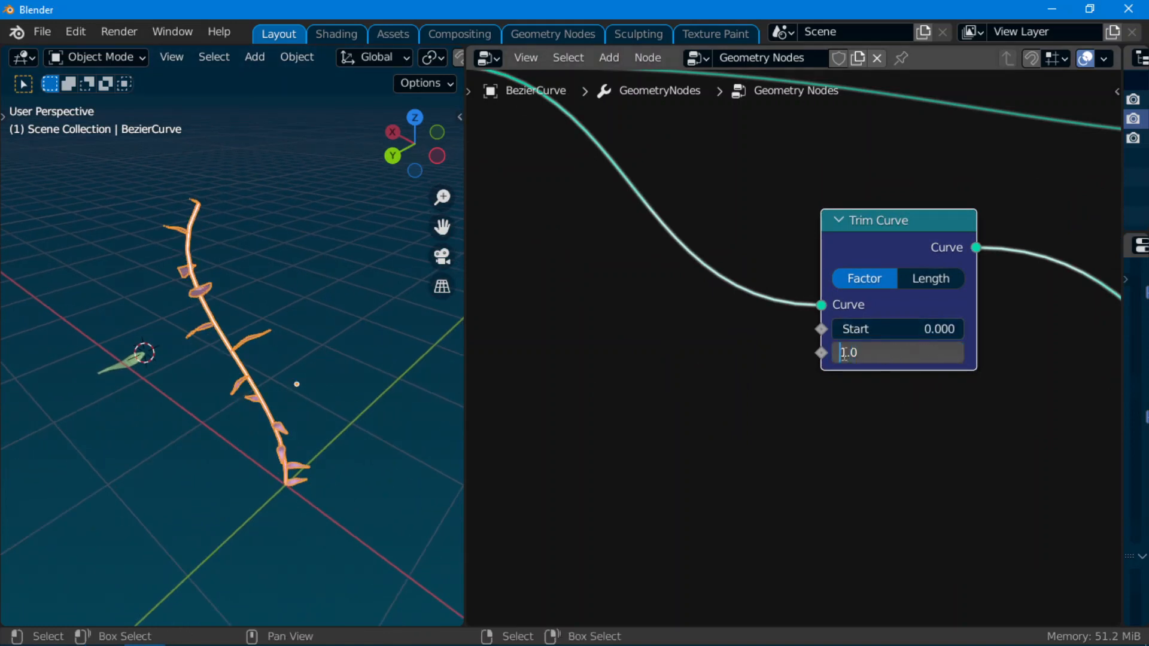
Try different Start and End factors on the Trim Curve node
click(898, 352)
key(Escape)
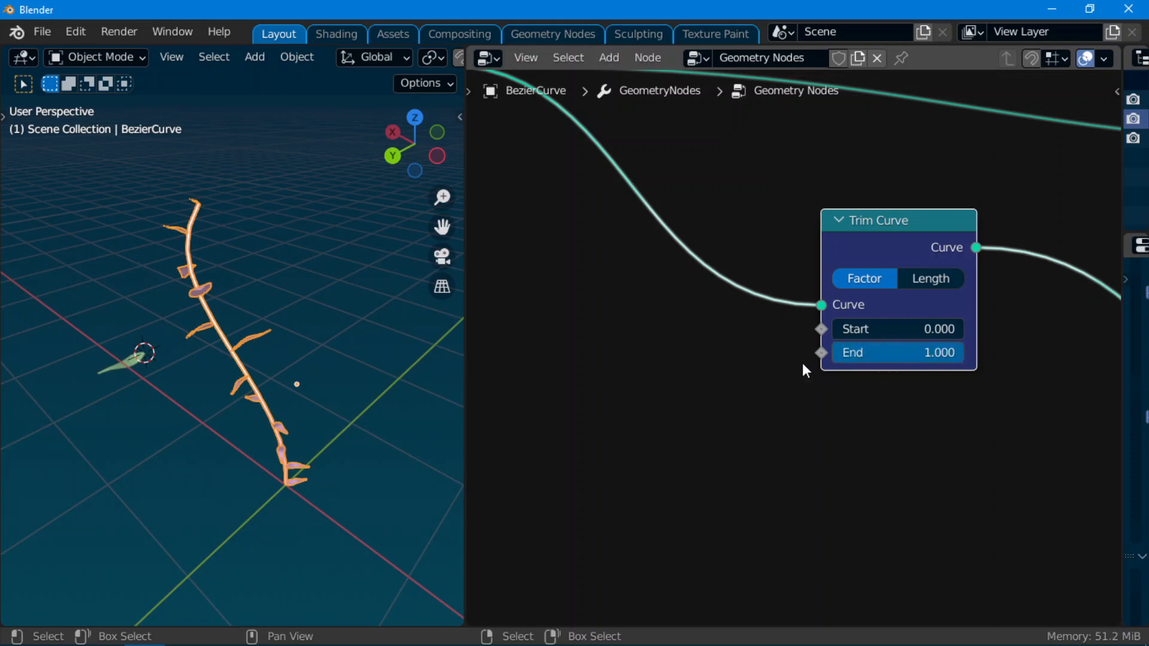
mouse_move(898, 352)
mouse_down()
mouse_move(862, 352)
mouse_move(921, 352)
mouse_up()
mouse_move(897, 329)
mouse_down()
mouse_move(969, 328)
mouse_move(899, 329)
mouse_up()
Expand the Curve Circle node and connect Trim Curve's output to the Curve input of Curve to Mesh
scroll(923, 447, down, 3)
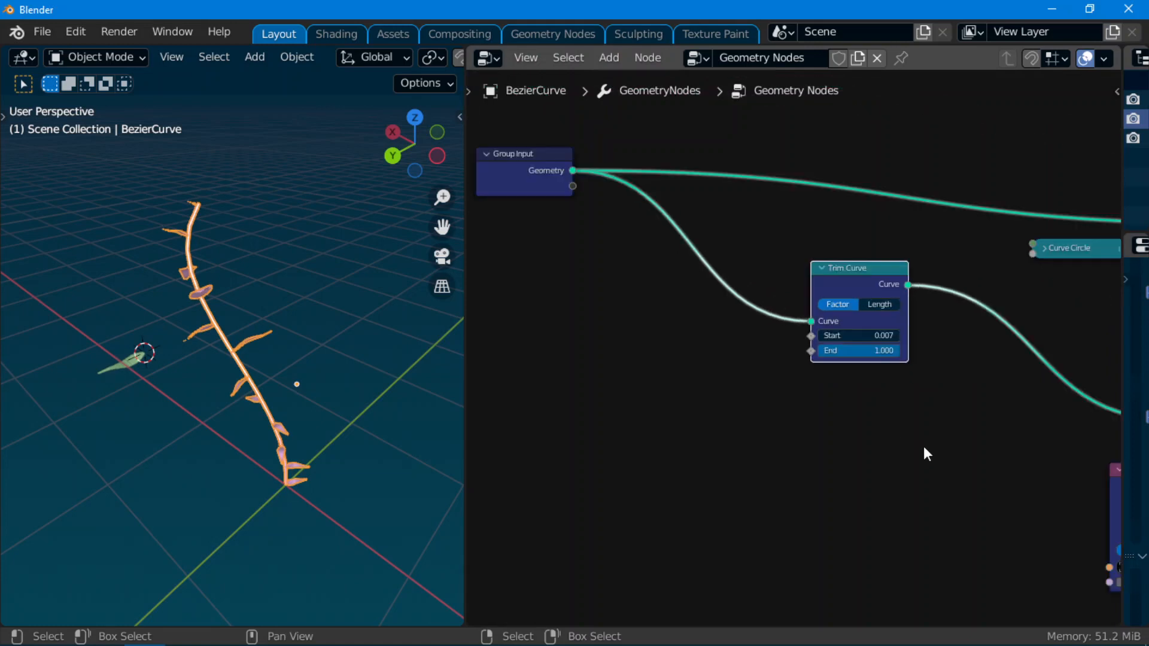
middle_drag(910, 446, 586, 429)
drag(809, 375, 802, 370)
middle_drag(694, 314, 834, 378)
middle_drag(928, 351, 823, 383)
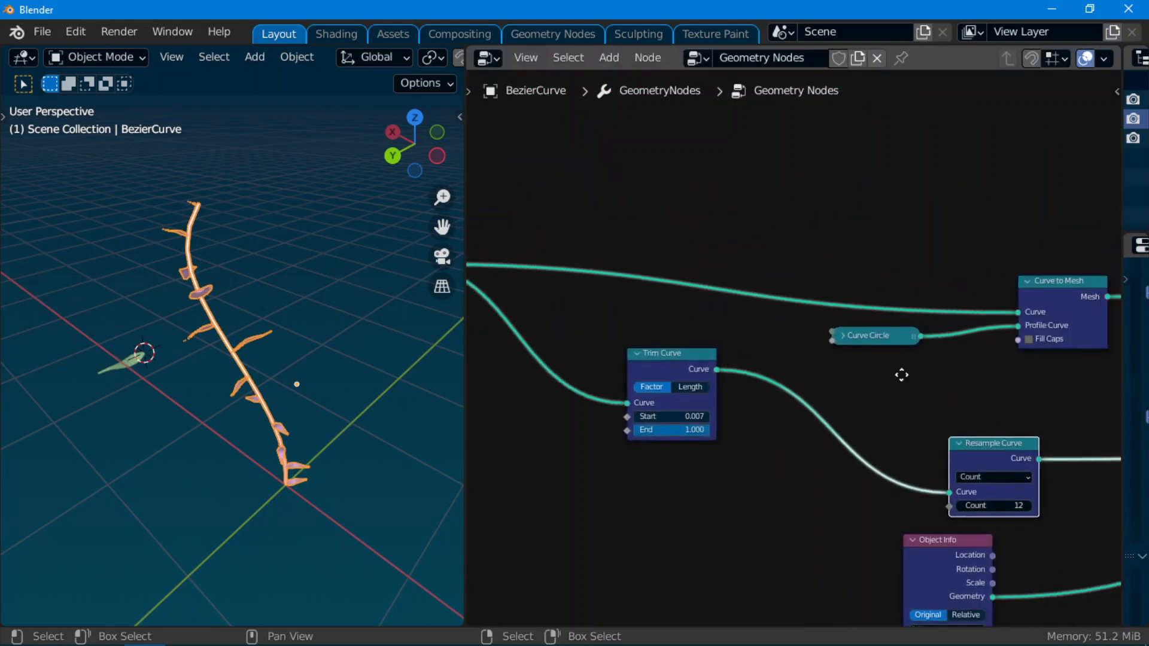
click(844, 334)
drag(871, 353, 899, 352)
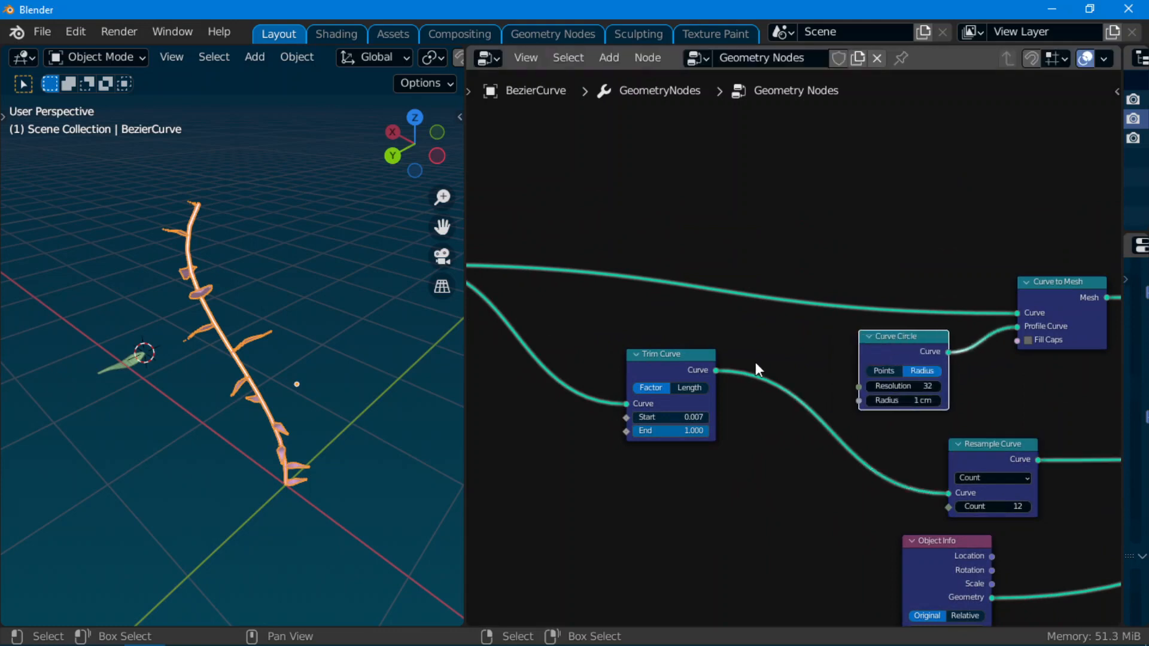
drag(716, 371, 1017, 312)
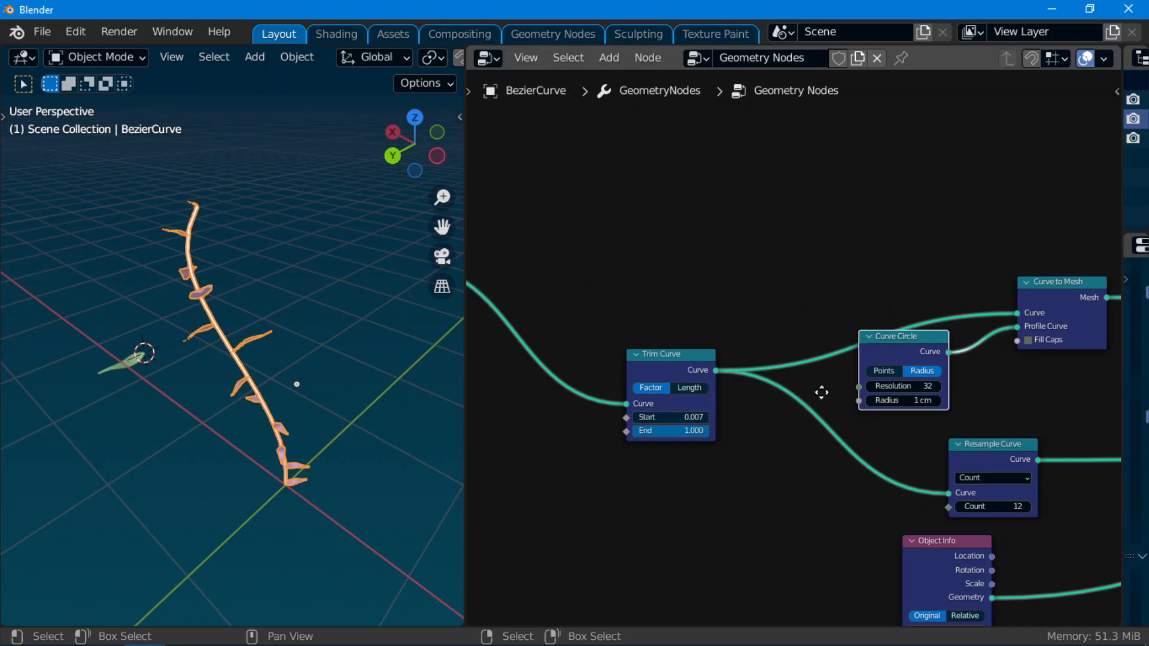
middle_drag(821, 392, 821, 385)
drag(873, 322, 904, 330)
Try a Start factor of 0.064 on Trim Curve, view the trimmed stem, and restore Start to 0
middle_drag(736, 426, 812, 279)
scroll(736, 372, up, 2)
drag(760, 306, 804, 293)
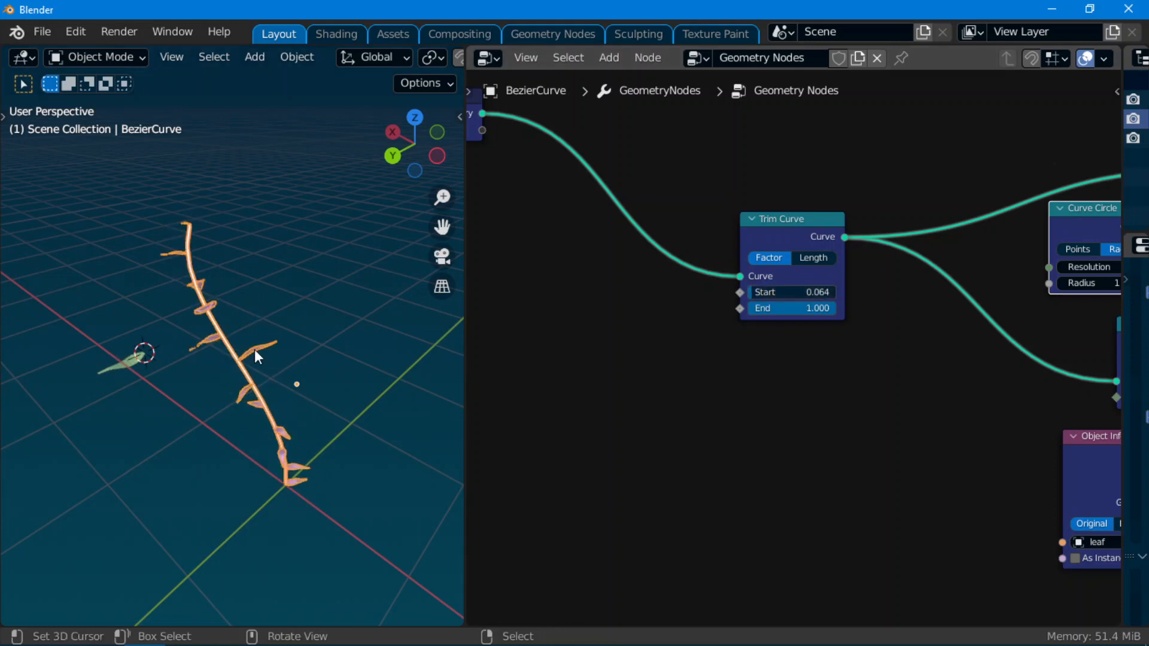
middle_drag(252, 223, 385, 333)
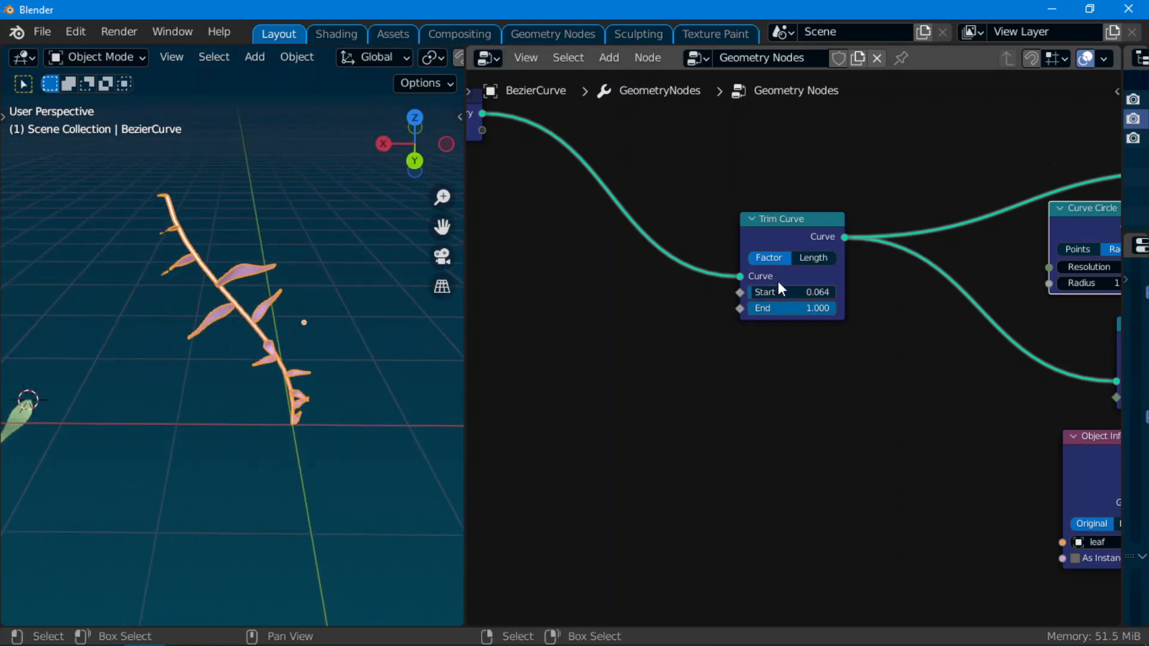
drag(763, 294, 813, 308)
Try trimming the stem by Length with an End of 660 cm, and return Trim Curve to Factor mode
click(802, 257)
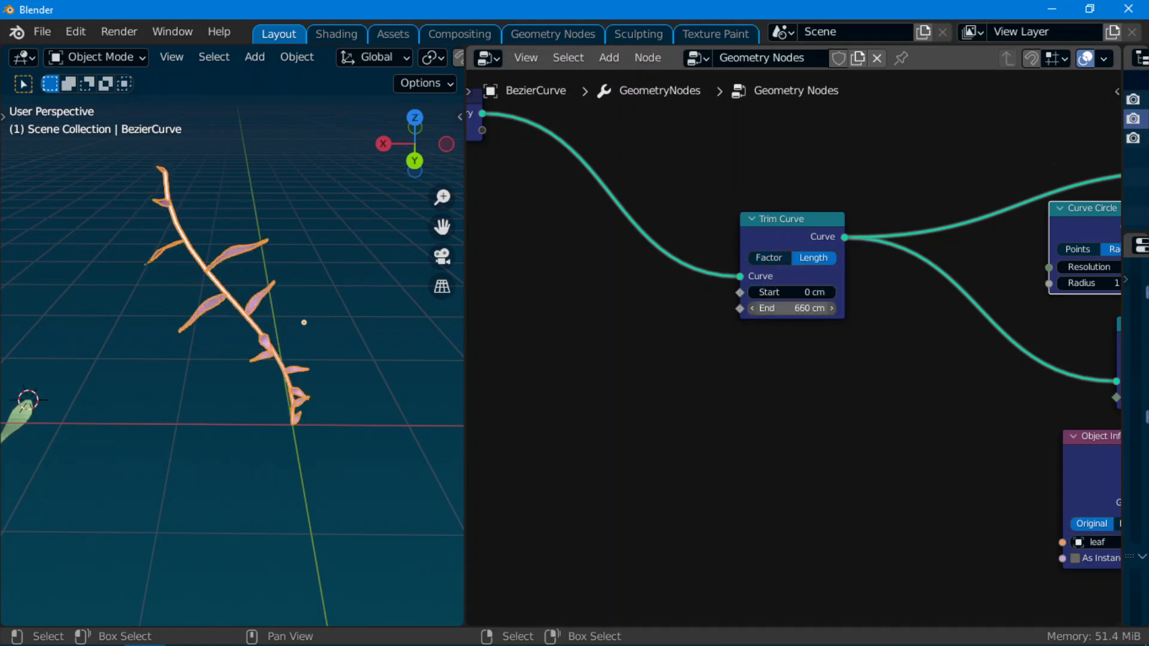
click(771, 258)
mouse_move(806, 304)
mouse_down()
mouse_move(751, 308)
mouse_move(820, 307)
mouse_up()
scroll(301, 371, down, 2)
mouse_move(301, 371)
middle_down()
mouse_move(185, 371)
mouse_move(306, 385)
middle_up()
scroll(306, 385, up, 3)
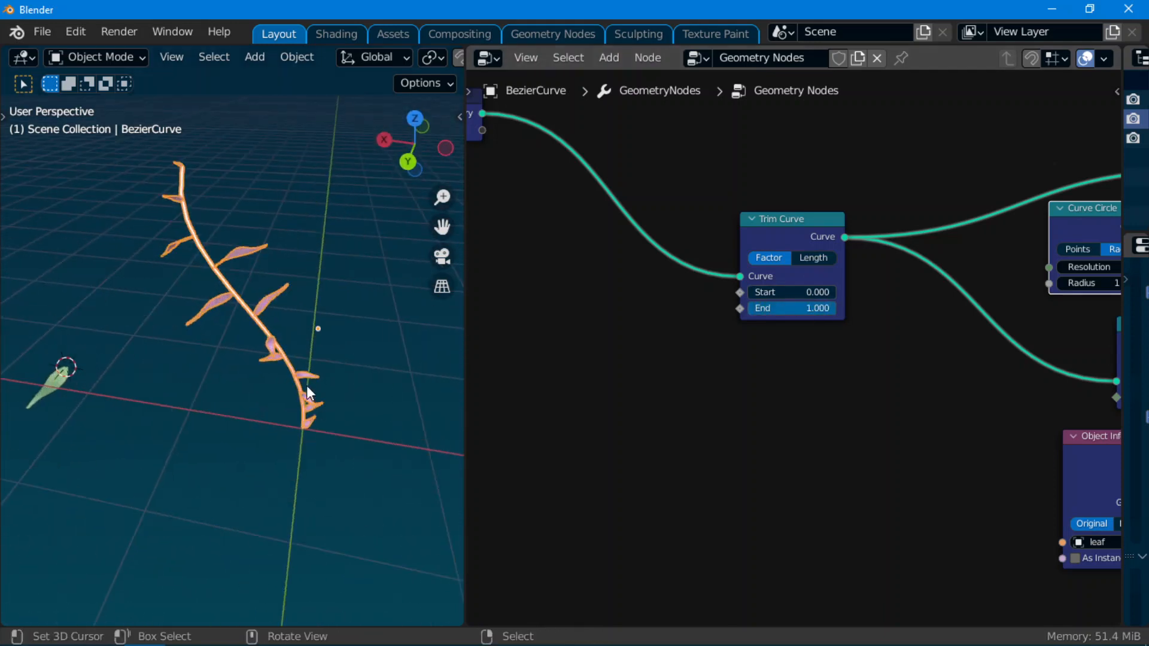
Reposition the Set Material, Instance on Points and Object Info nodes to tidy the node tree
scroll(843, 368, down, 4)
middle_drag(848, 372, 615, 438)
scroll(867, 405, down, 3)
middle_drag(868, 406, 781, 441)
scroll(723, 386, up, 4)
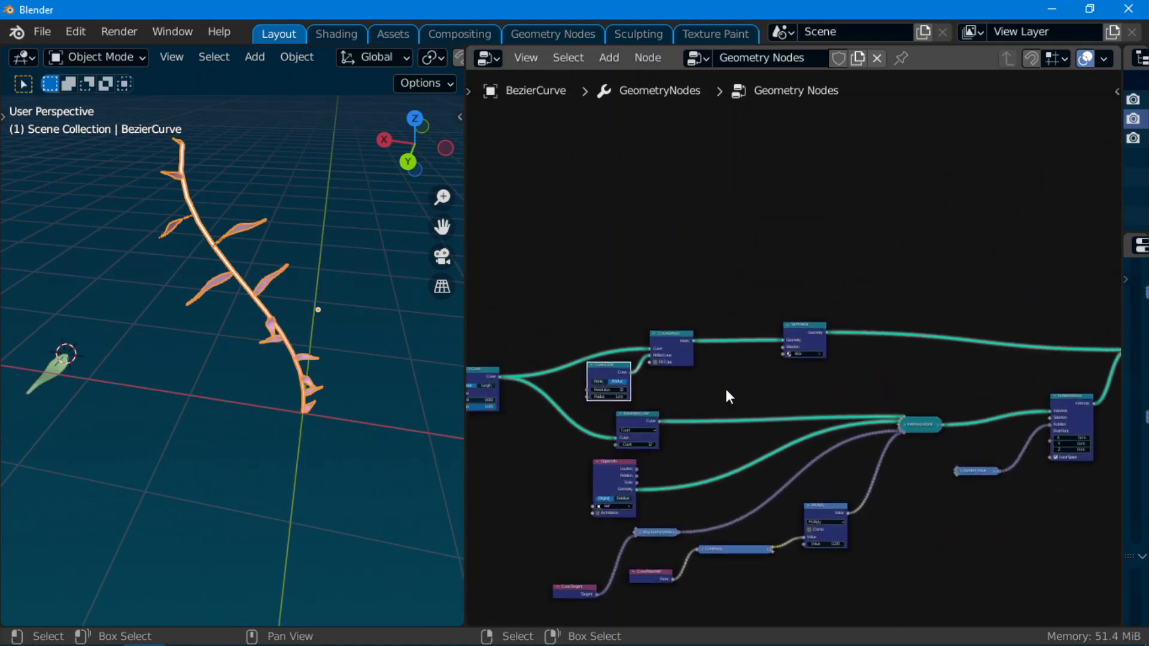
drag(807, 321, 820, 320)
scroll(957, 410, down, 3)
middle_drag(962, 411, 649, 403)
middle_drag(767, 476, 772, 474)
scroll(666, 435, up, 3)
middle_drag(666, 435, 837, 293)
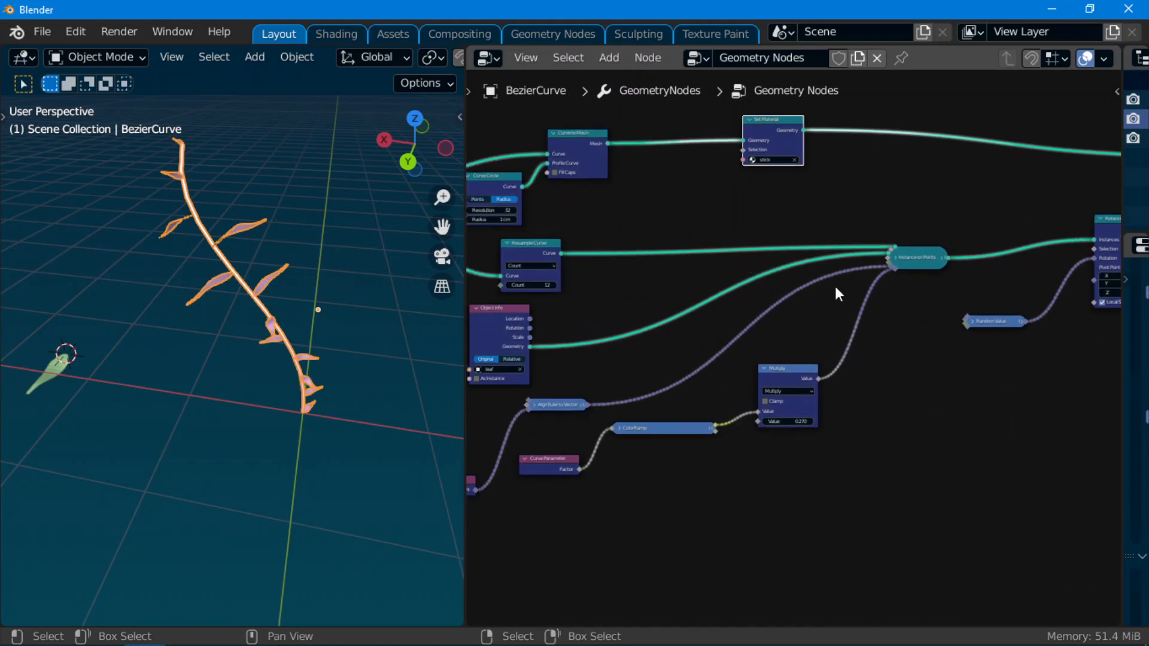
drag(911, 258, 874, 261)
middle_drag(569, 359, 779, 347)
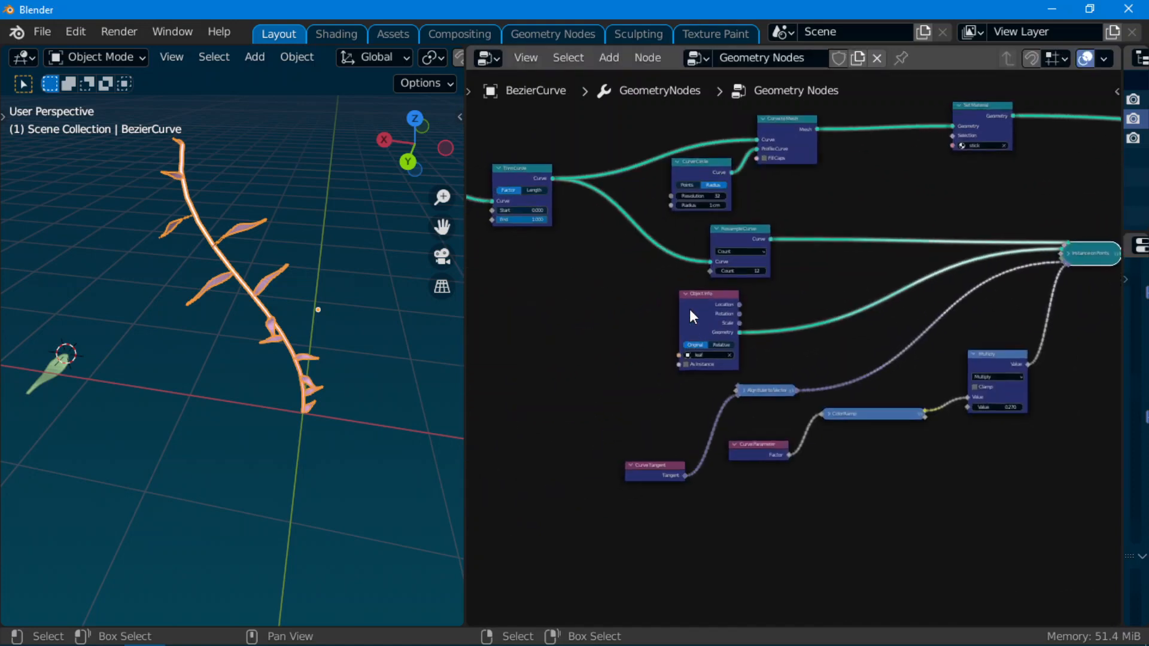
drag(689, 308, 659, 323)
Switch to OBS, check the status of the running recording, and return to Blender
middle_drag(215, 252, 234, 569)
mouse_move(193, 640)
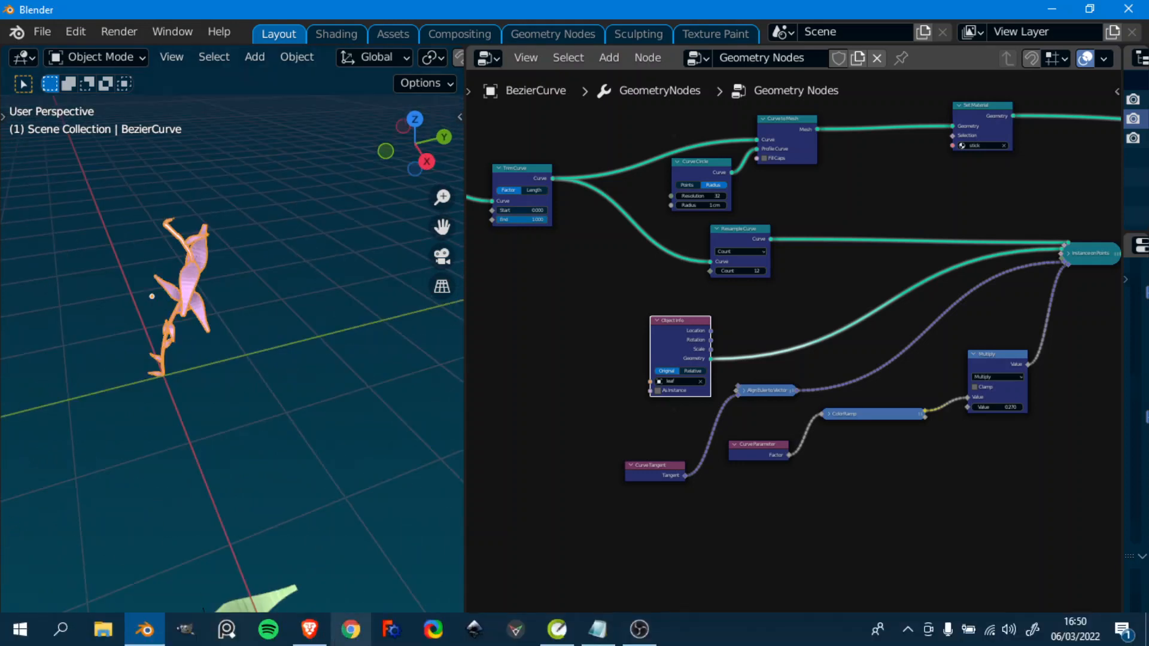
key(alt+Tab)
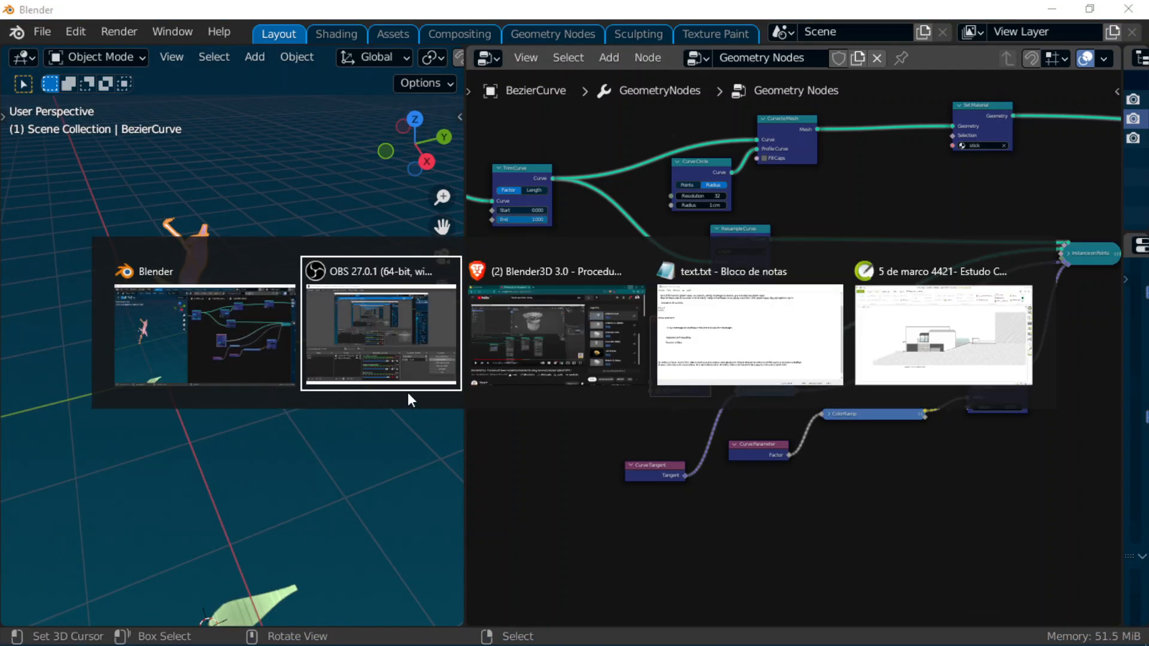
click(396, 337)
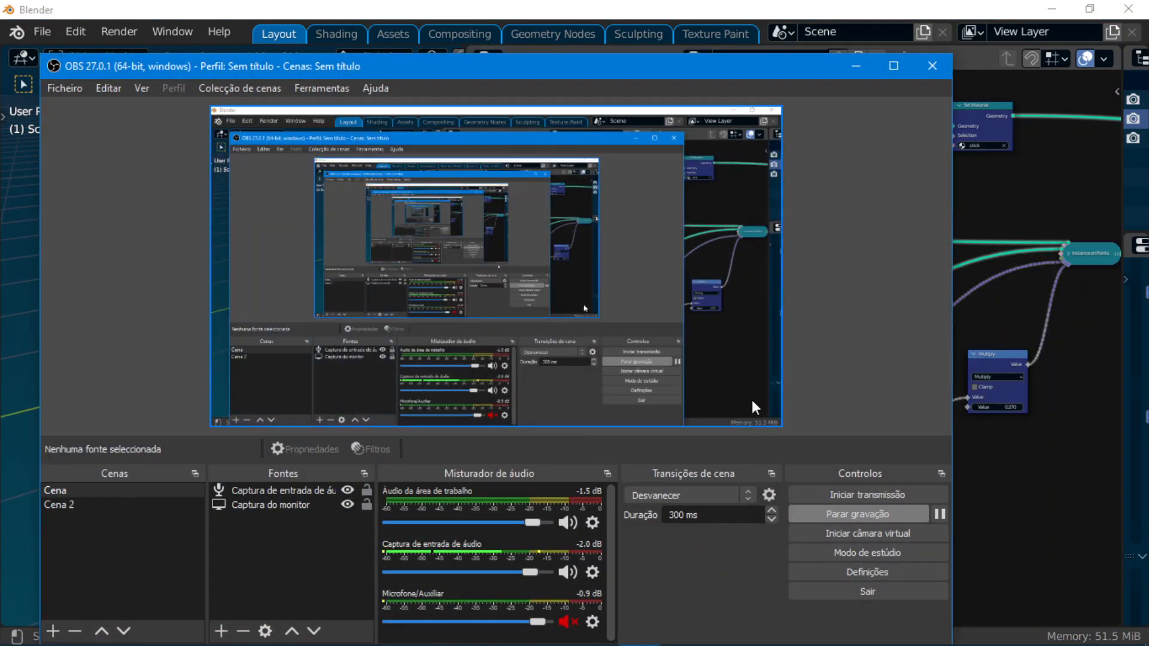
drag(681, 70, 731, 20)
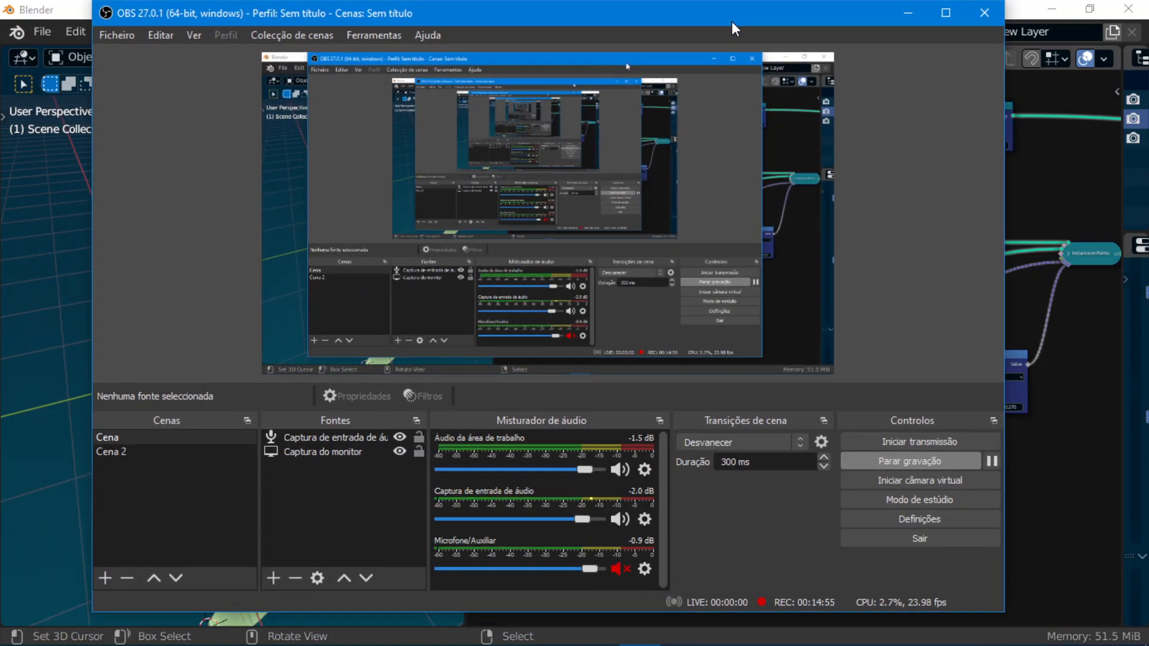
click(906, 10)
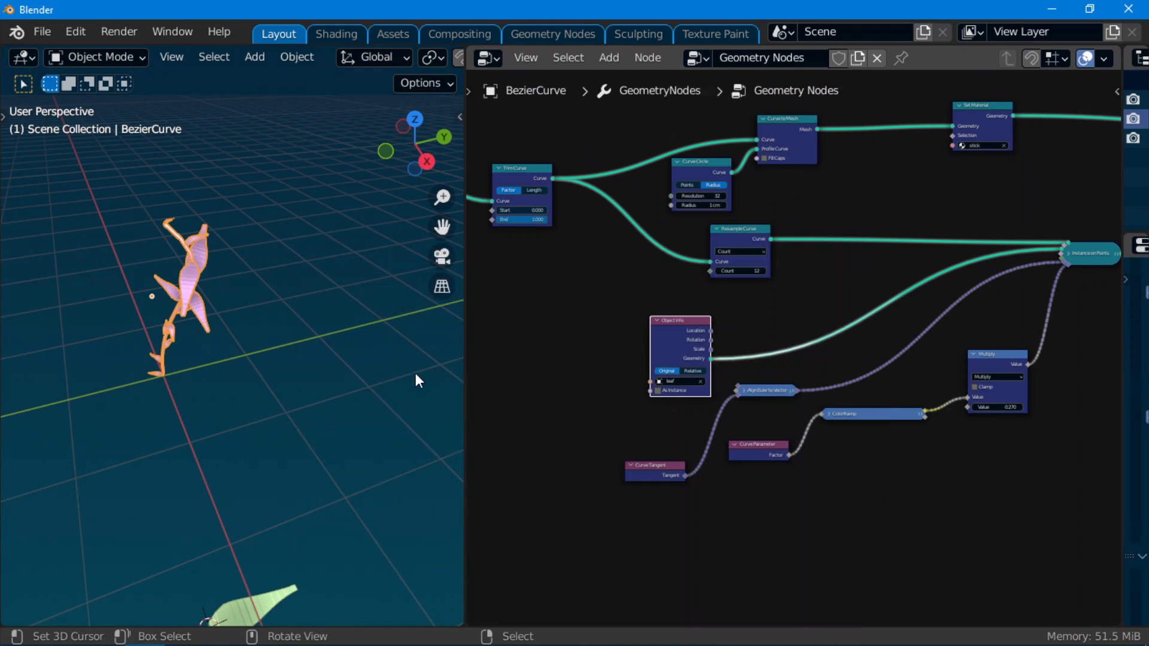
Place the 3D cursor on the ground between the plant and the leaf, and add a scaled-down UV sphere there
key(a)
shift+middle_drag(191, 459, 224, 396)
scroll(252, 488, up, 3)
scroll(224, 396, down, 4)
scroll(239, 377, up, 3)
middle_drag(289, 325, 170, 360)
shift+right_click(170, 361)
key(shift+a)
mouse_move(242, 230)
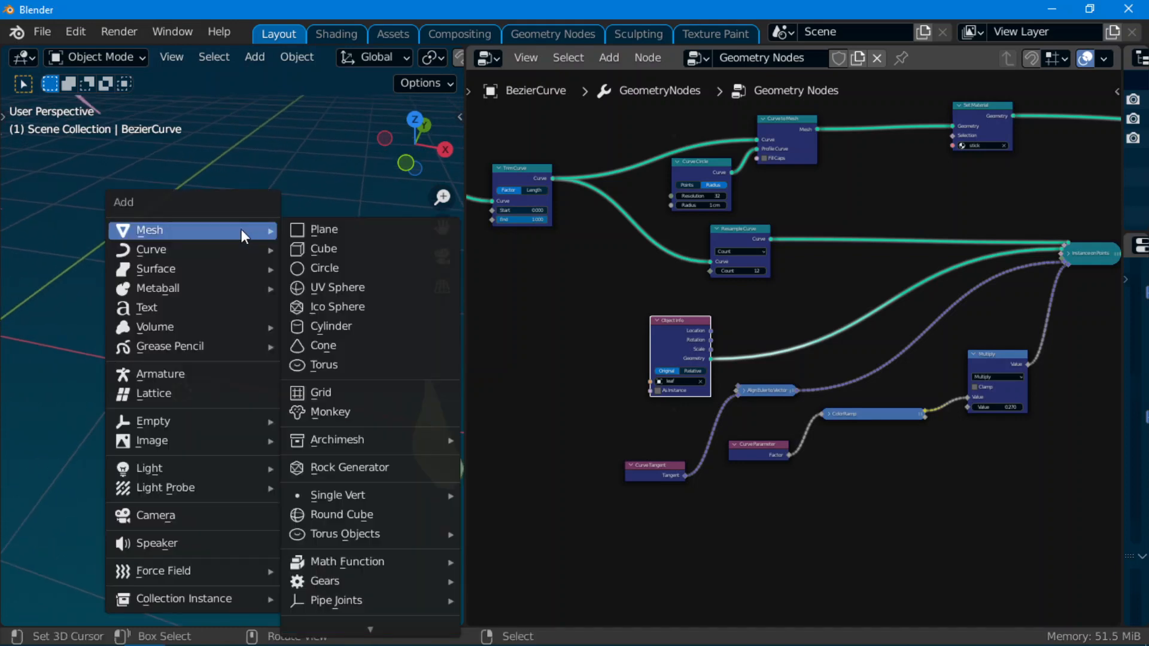
click(336, 287)
key(s)
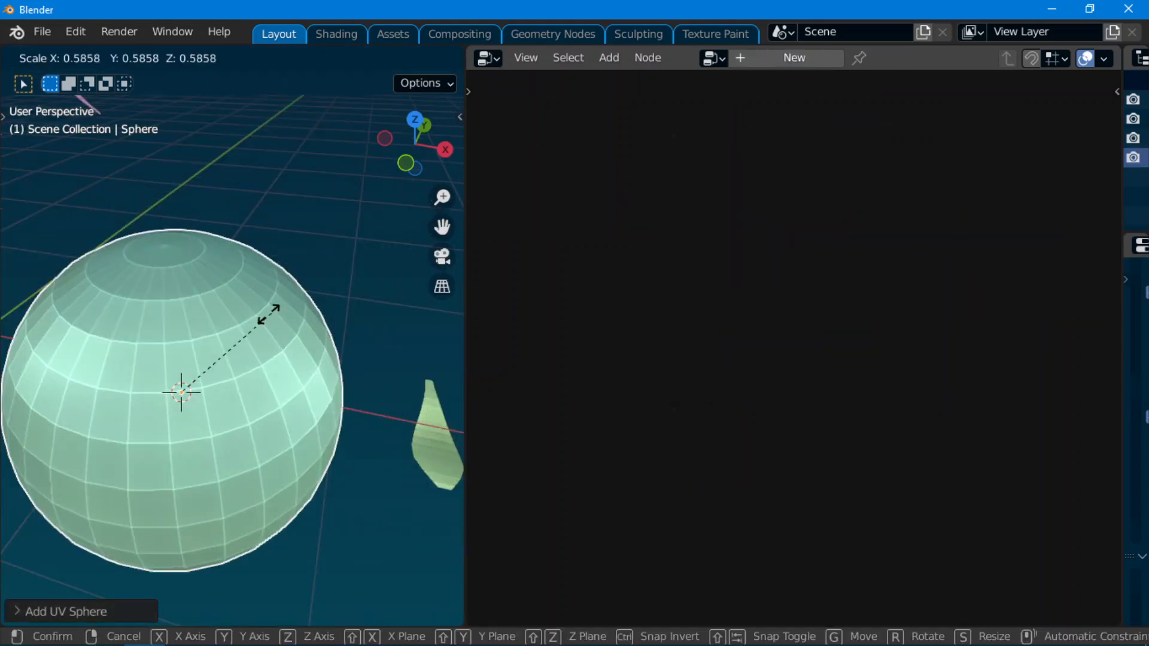
click(204, 346)
Maximize the 3D viewport, flatten the sphere along Z and shrink it slightly overall
key(ctrl+space)
scroll(500, 317, down, 5)
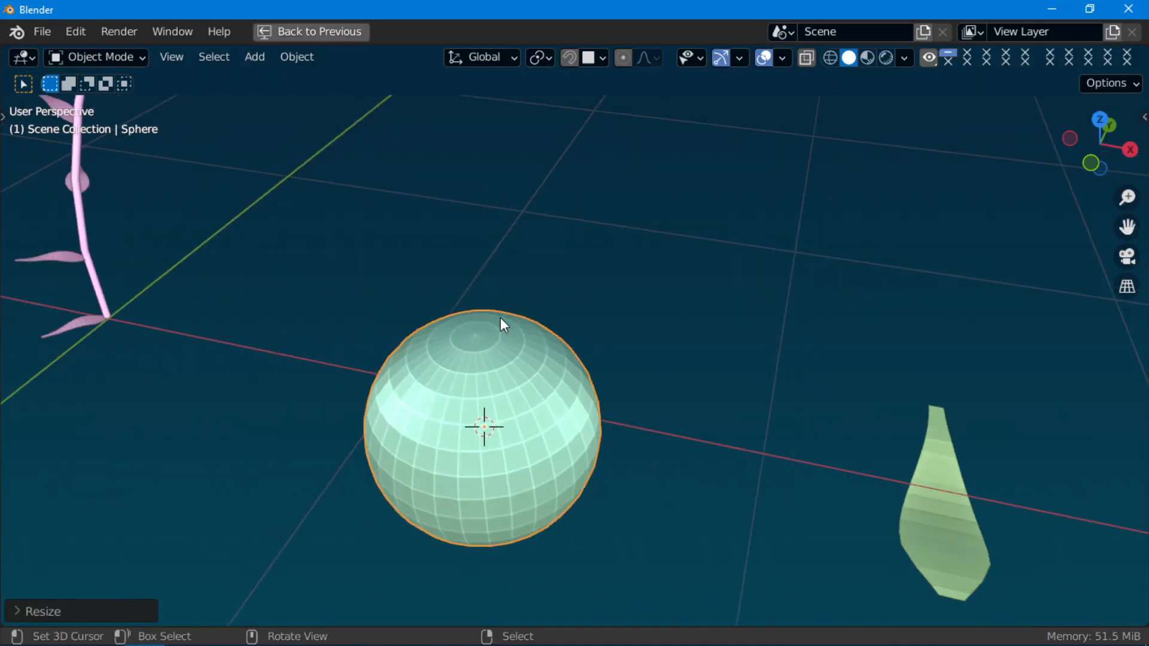
key(s)
key(z)
click(607, 318)
key(s)
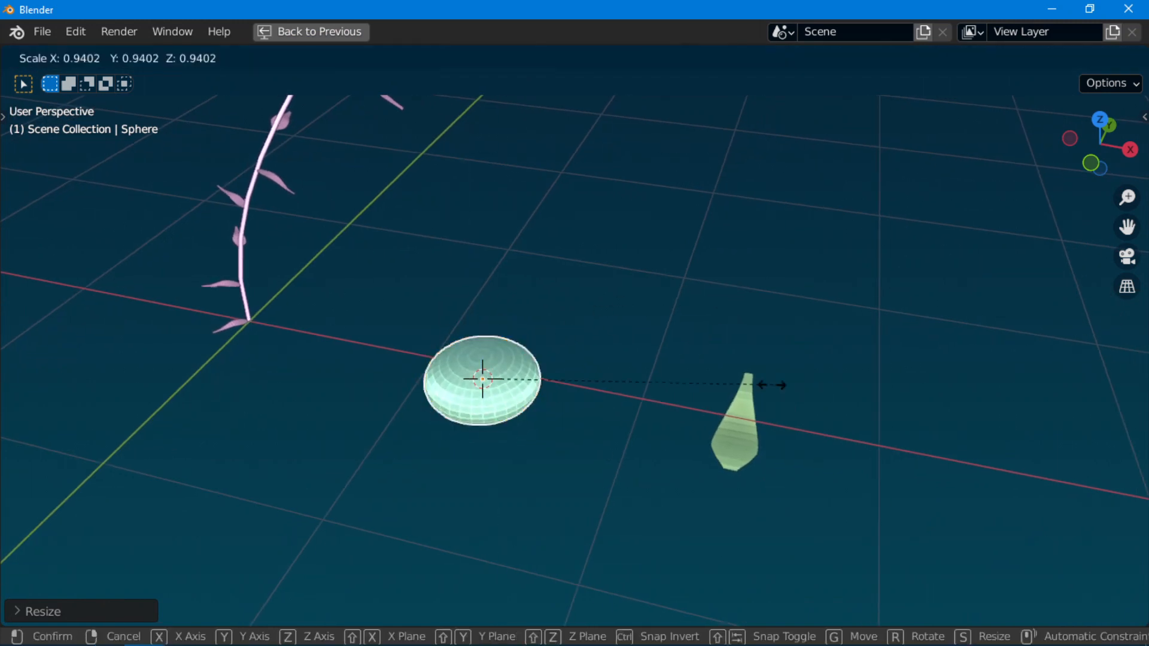
click(711, 393)
scroll(715, 394, up, 2)
shift+middle_drag(745, 464, 677, 421)
scroll(676, 422, down, 3)
Save the project to the Desktop as teste elim.blend
key(ctrl+s)
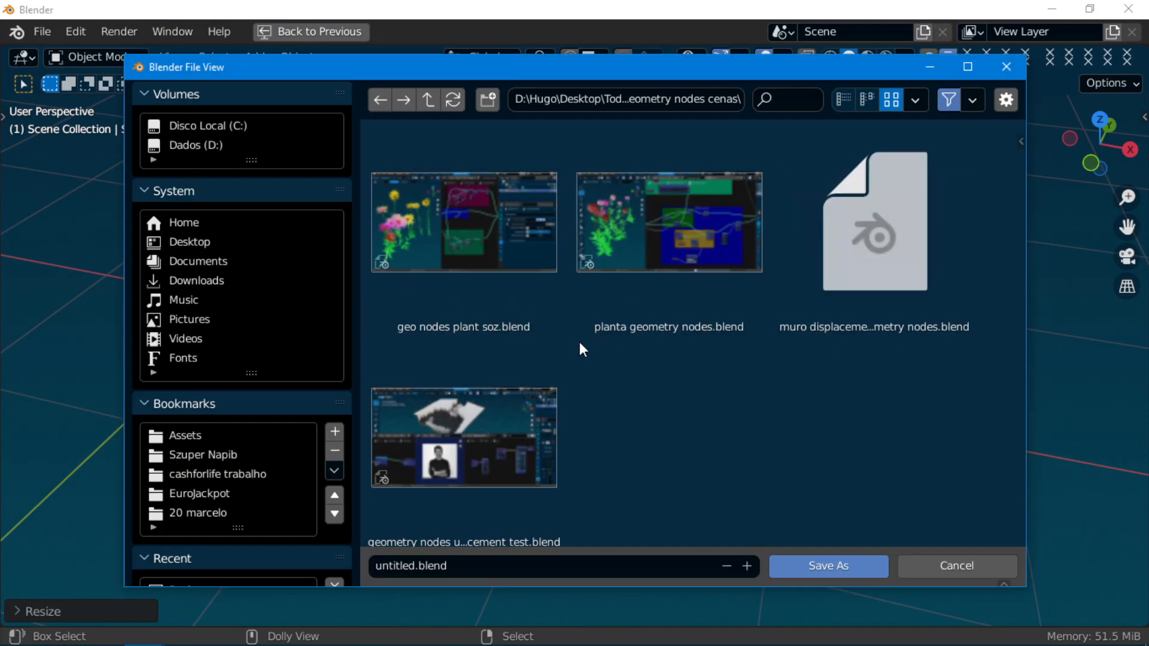
key(Escape)
key(ctrl+s)
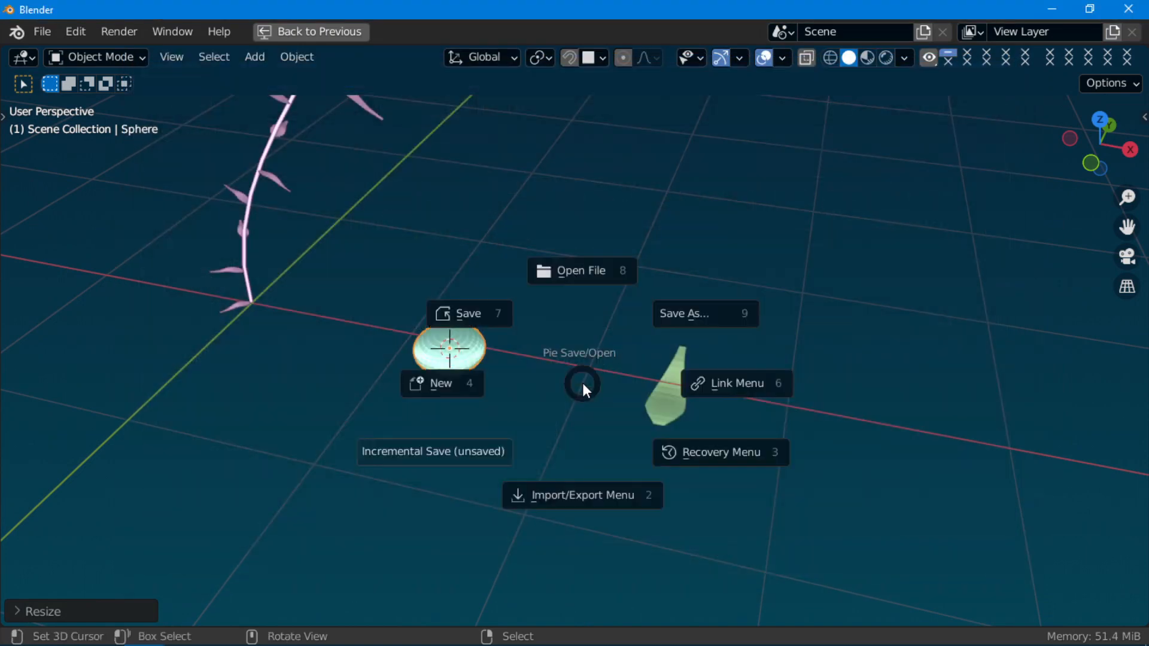
click(512, 326)
click(213, 240)
scroll(443, 491, down, 2)
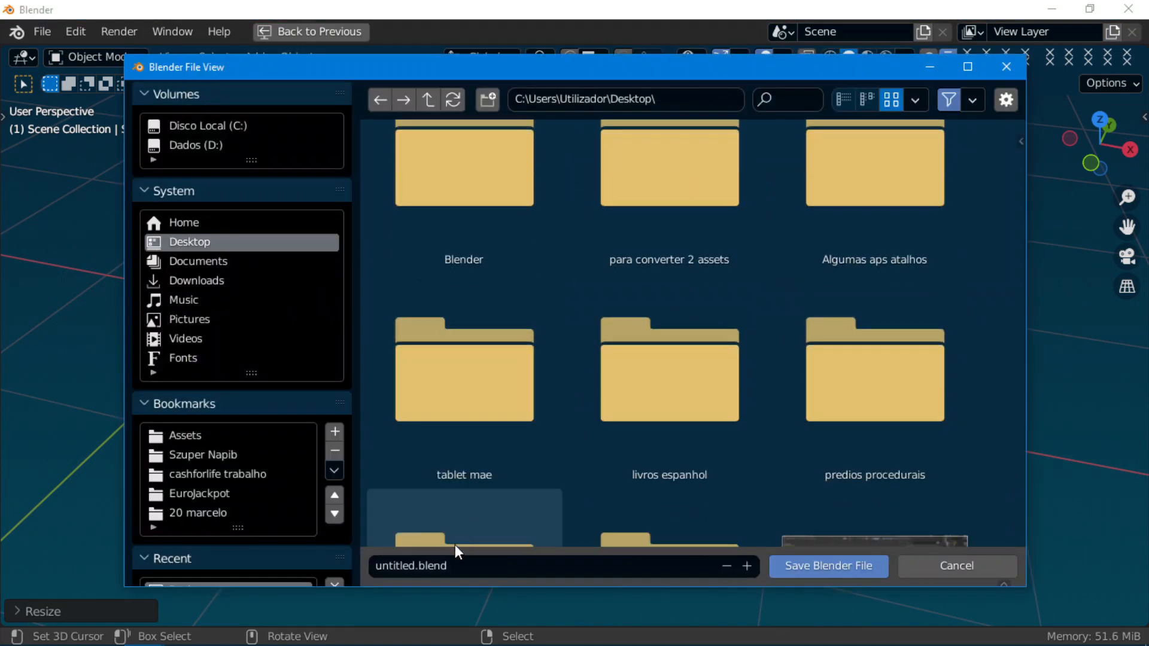
click(457, 567)
text(test)
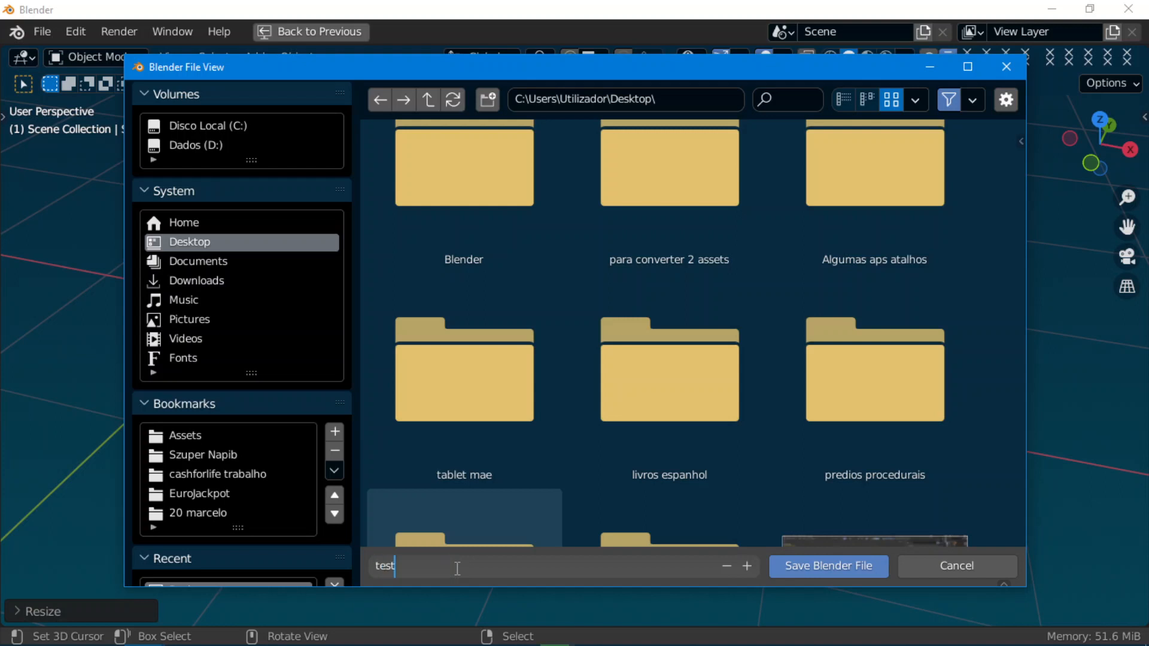
text(e elim)
key(Return)
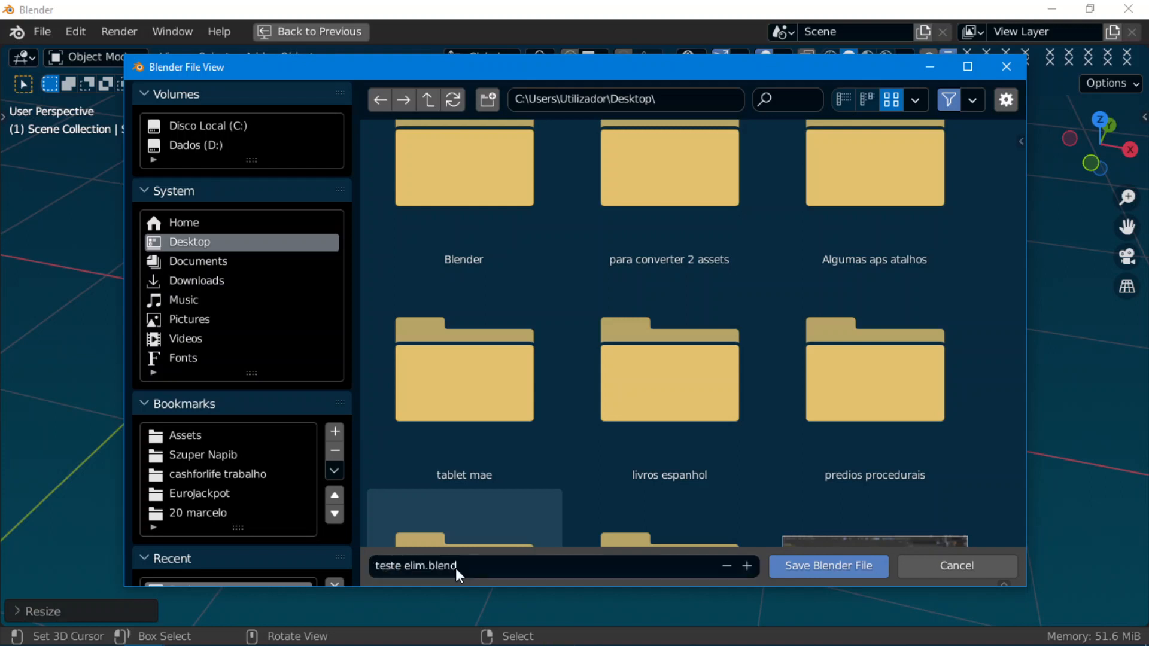
click(801, 566)
Duplicate the leaf object and place the copy farther along the X axis
scroll(584, 383, up, 5)
shift+middle_drag(673, 384, 539, 342)
scroll(538, 342, down, 3)
right_click(636, 394)
scroll(636, 393, down, 3)
middle_drag(636, 393, 413, 374)
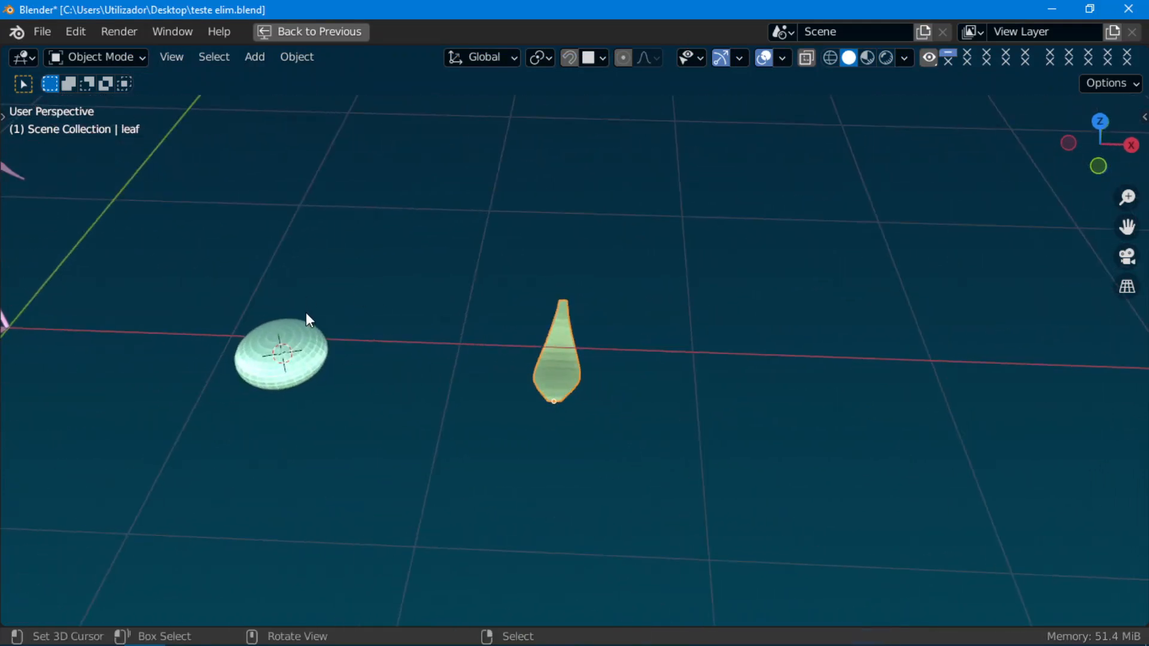
shift+middle_drag(653, 408, 634, 402)
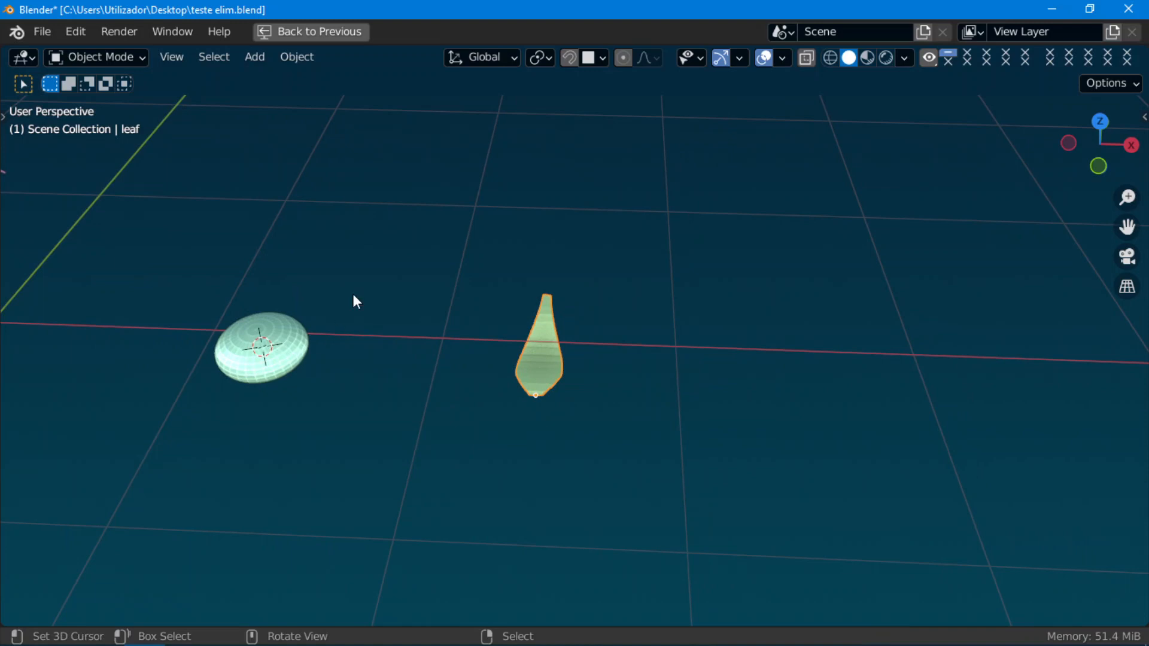
shift+middle_drag(751, 393, 563, 392)
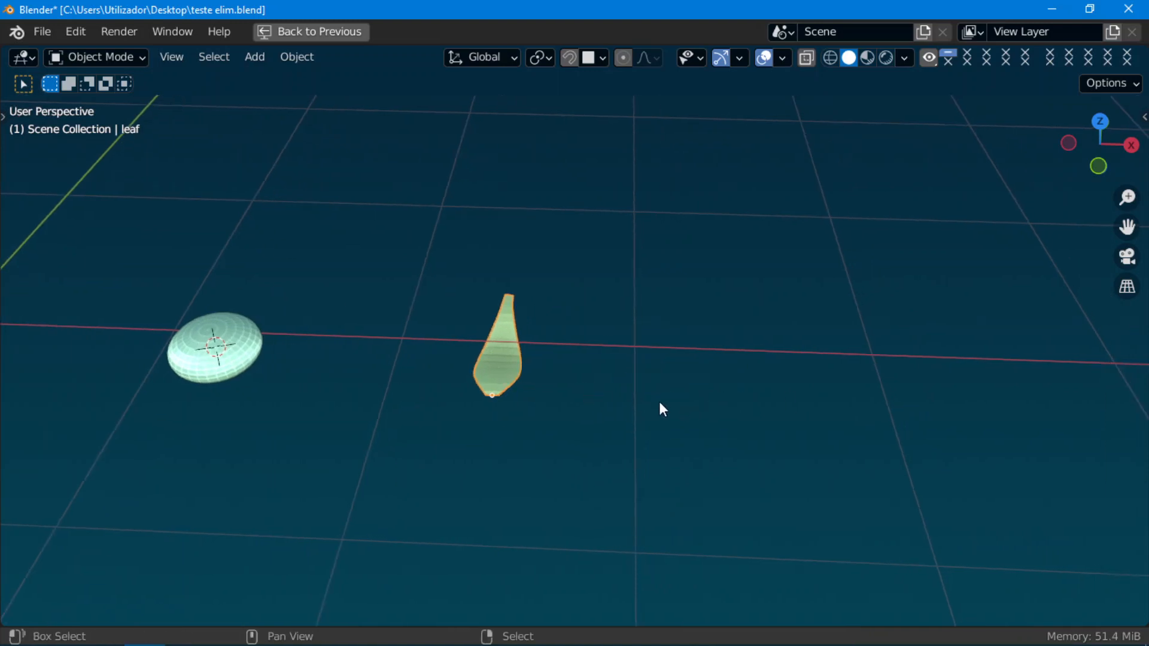
key(shift+d)
key(x)
click(941, 403)
shift+middle_drag(903, 423, 709, 304)
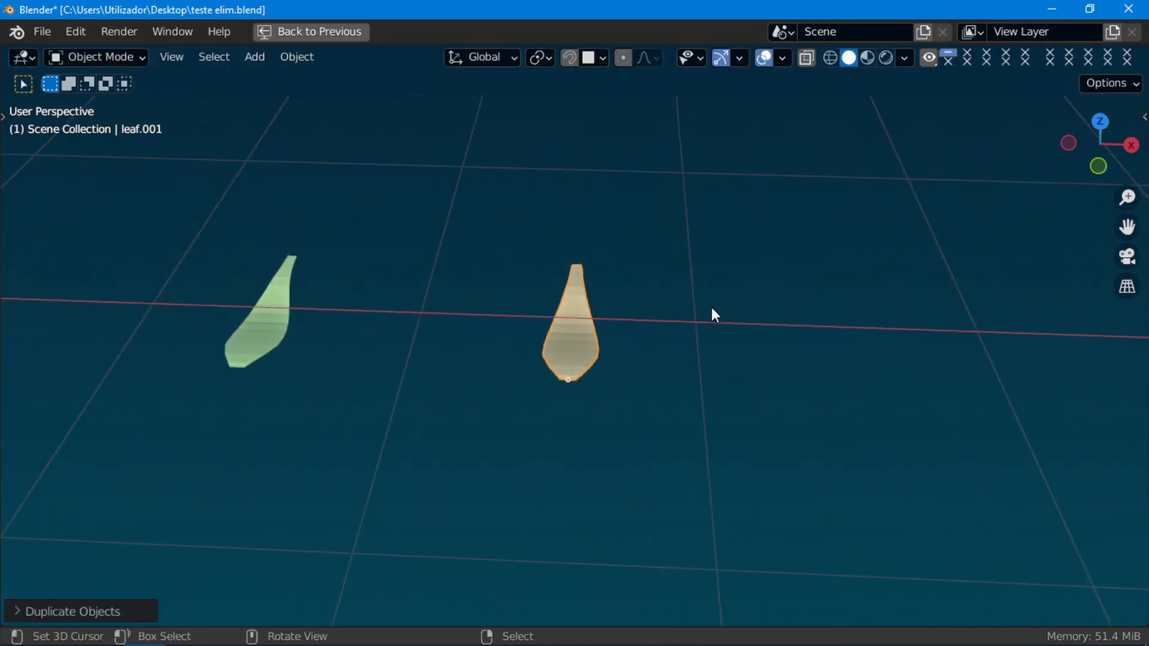
Rename the duplicated leaf object to petalas
key(q)
click(664, 363)
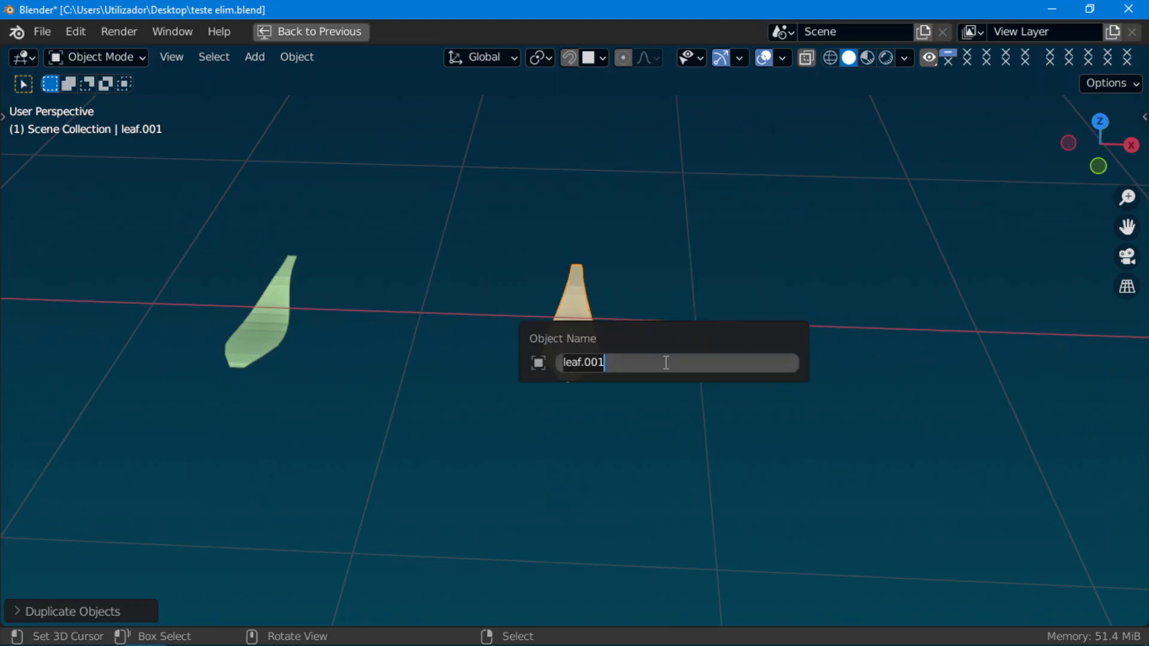
text(petalas)
key(Return)
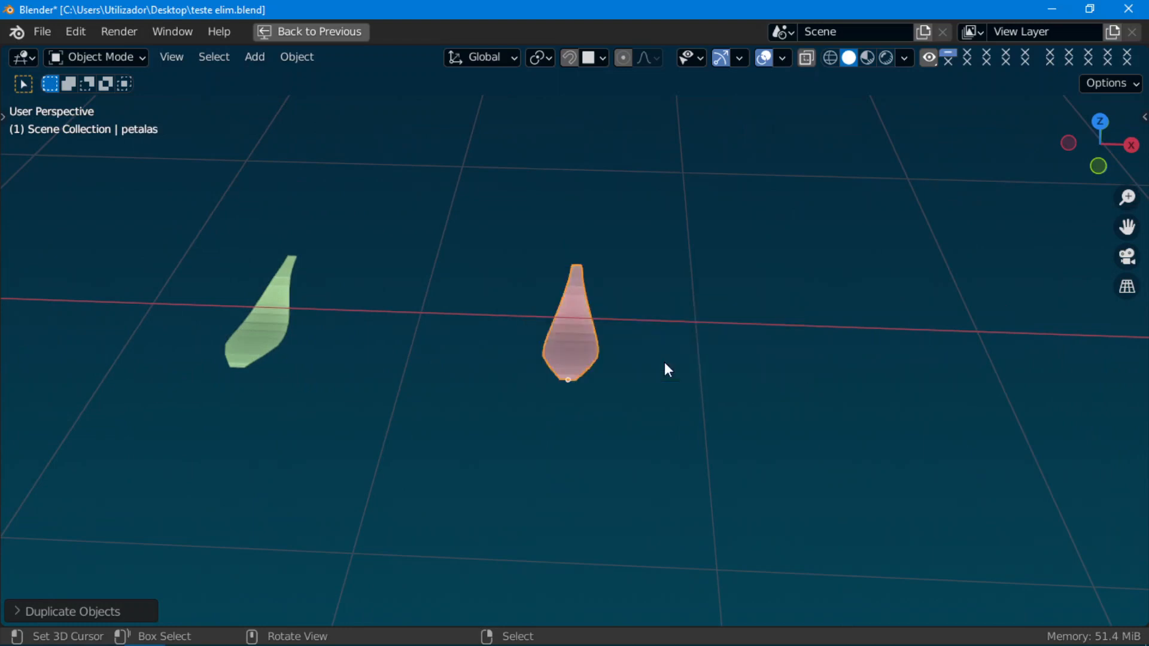
scroll(571, 401, down, 7)
scroll(582, 400, up, 2)
scroll(574, 400, up, 3)
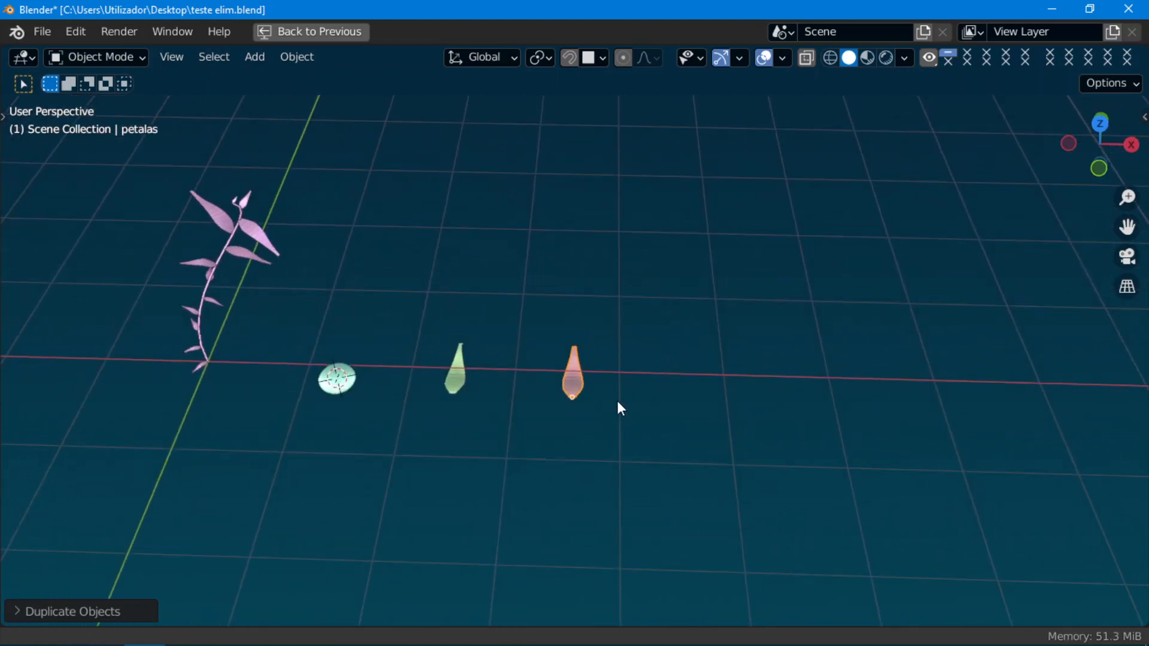
Leave the maximized viewport, close the node editor area and widen the outliner and properties editor beside the 3D viewport
click(402, 421)
click(332, 34)
scroll(185, 425, up, 3)
shift+middle_drag(186, 425, 359, 371)
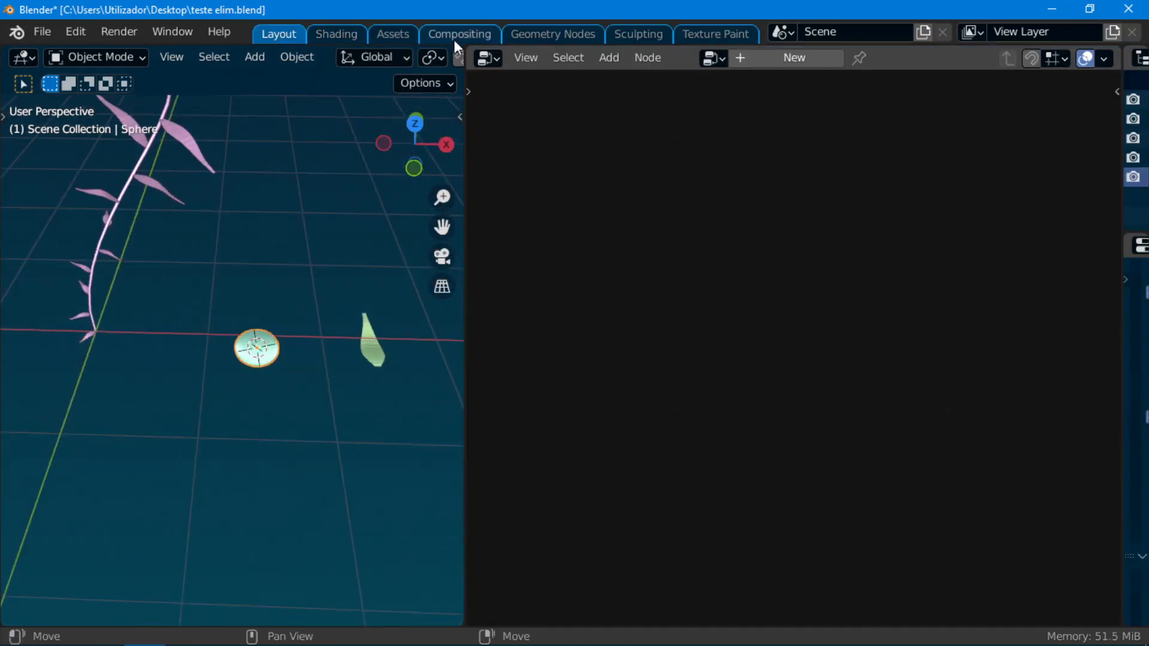
drag(459, 47, 532, 78)
scroll(389, 464, up, 2)
shift+middle_drag(532, 465, 491, 465)
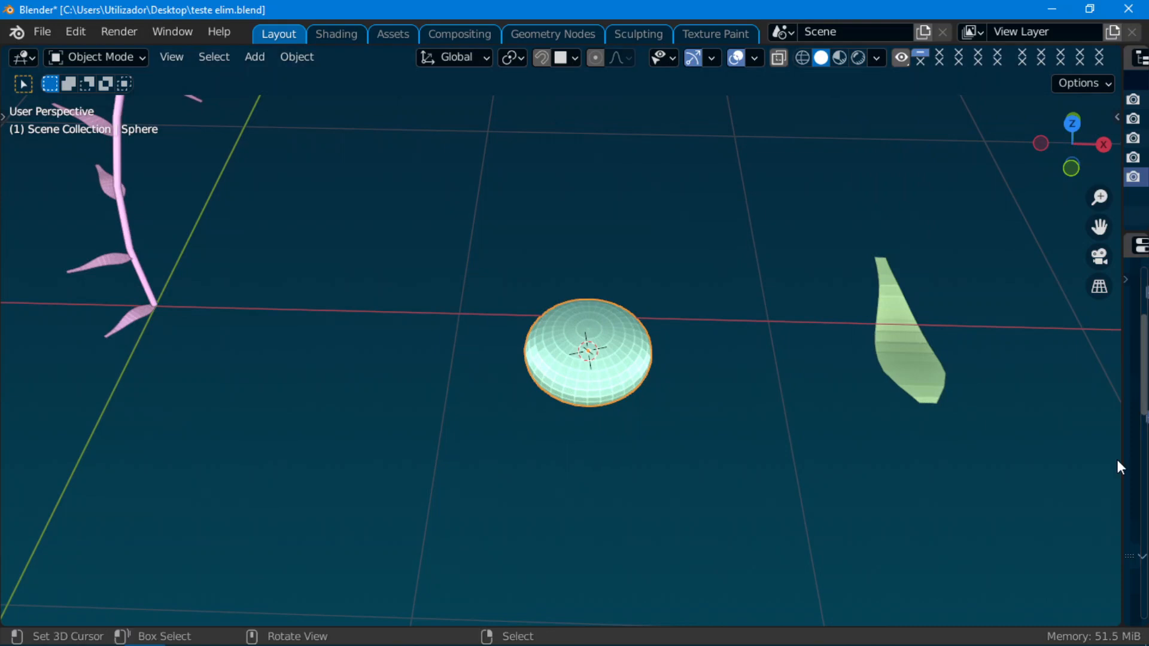
drag(1120, 459, 743, 492)
scroll(522, 465, down, 2)
shift+middle_drag(522, 465, 411, 436)
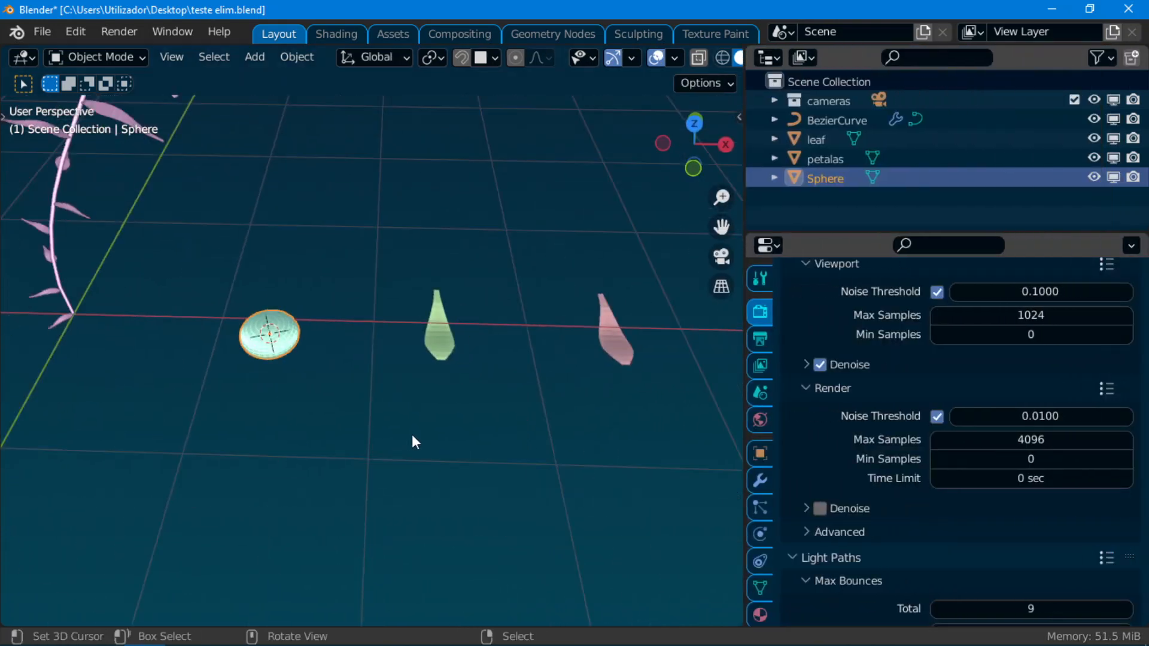
Examine the flattened sphere and the petalas object from several angles
right_click(612, 319)
scroll(423, 420, up, 2)
shift+middle_drag(281, 416, 390, 391)
scroll(390, 391, up, 3)
scroll(419, 392, up, 2)
middle_drag(526, 448, 543, 371)
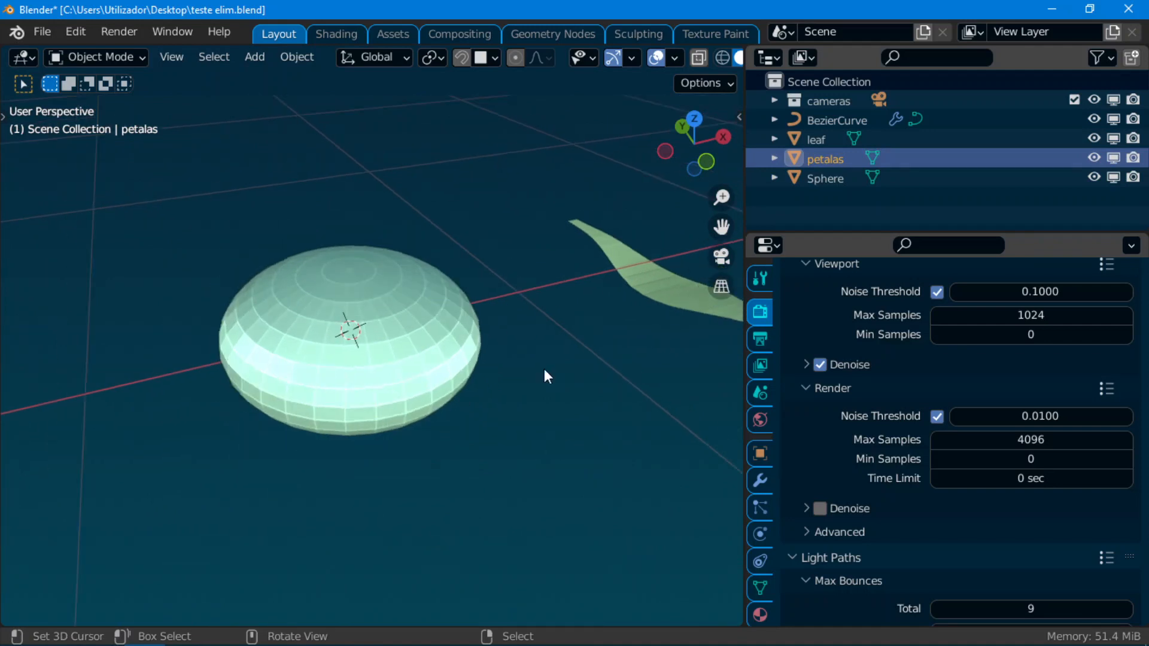
scroll(460, 389, down, 4)
middle_drag(460, 390, 393, 401)
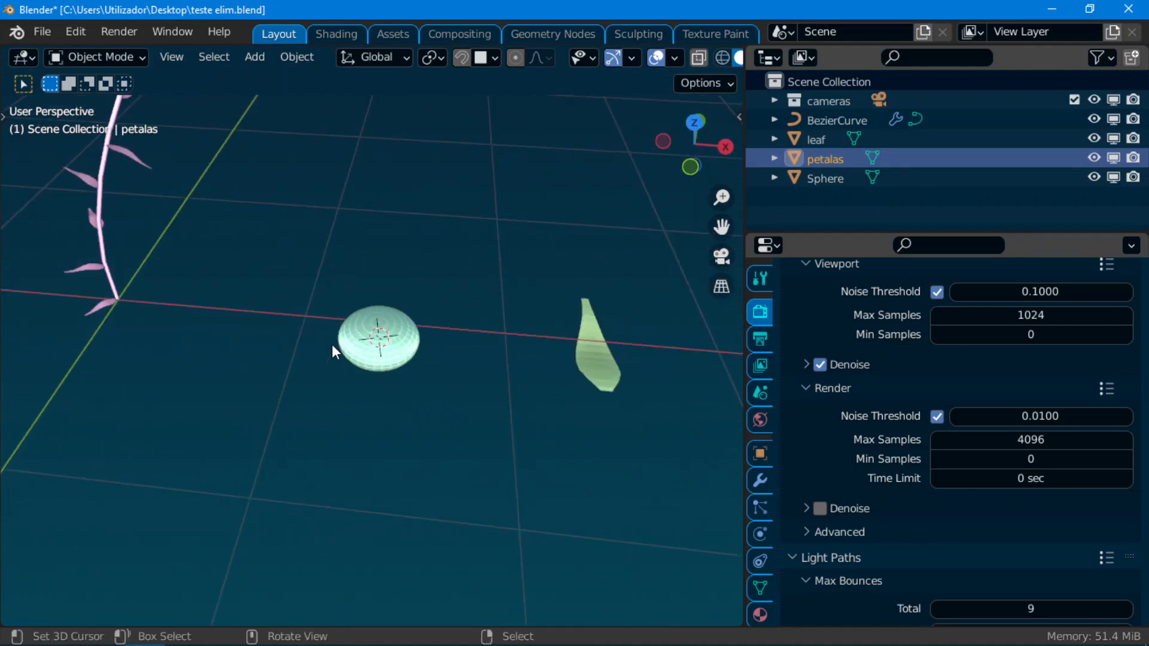
middle_drag(425, 383, 754, 494)
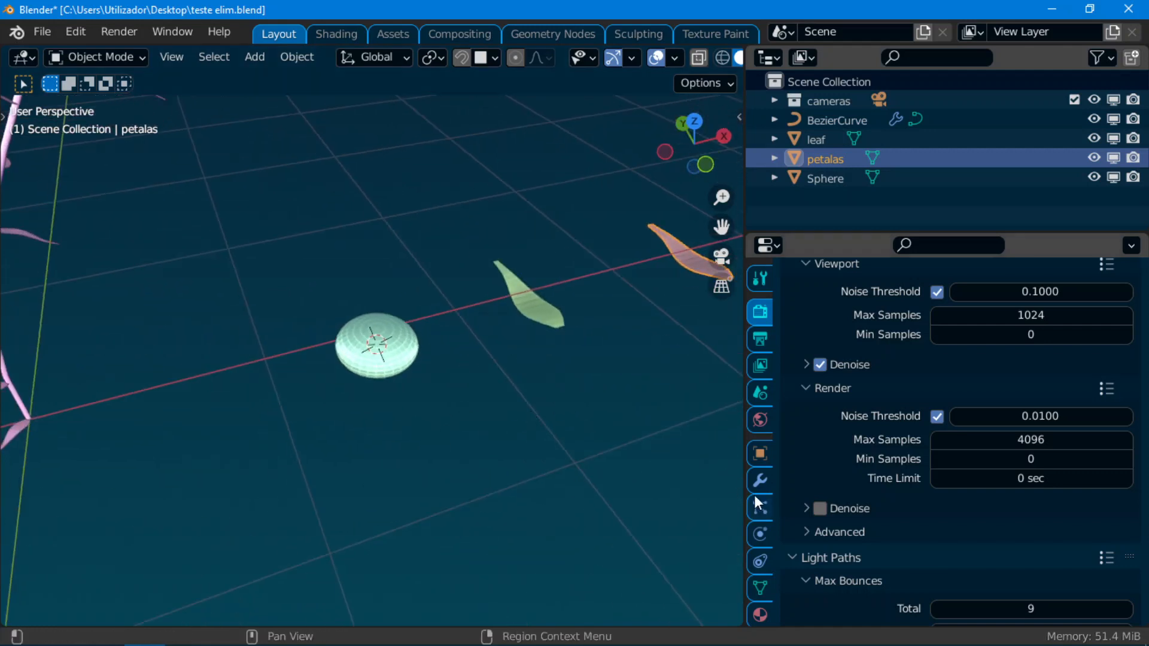
Add a particle system of type Hair to the sphere
click(760, 507)
click(422, 371)
scroll(423, 372, up, 2)
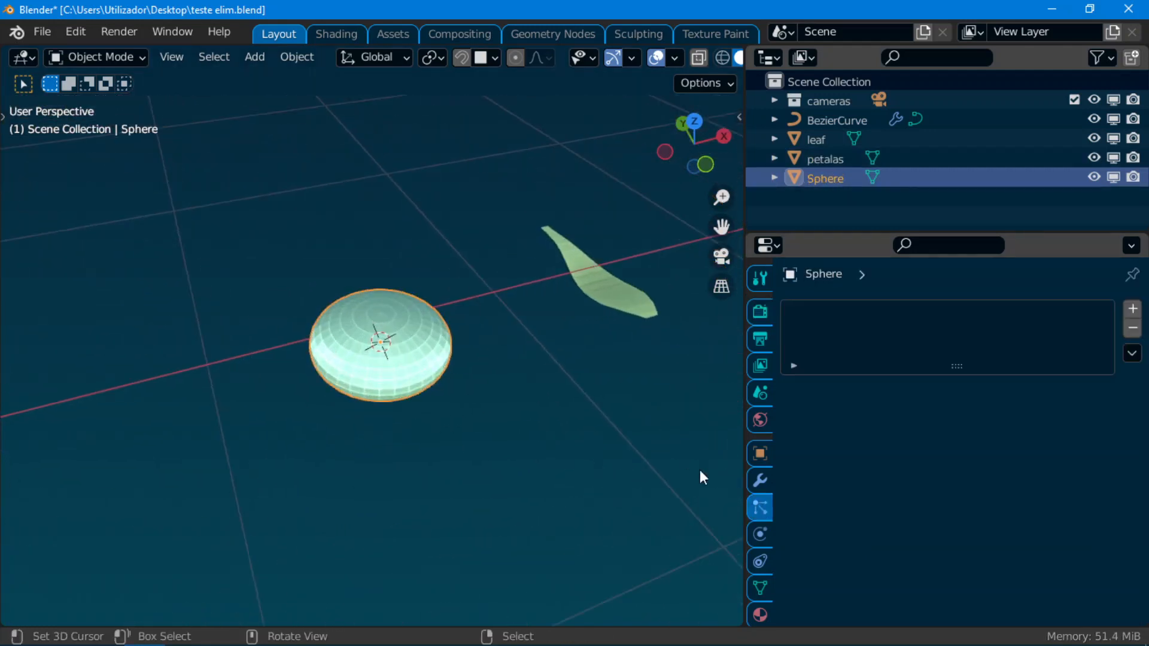
shift+middle_drag(650, 383, 604, 410)
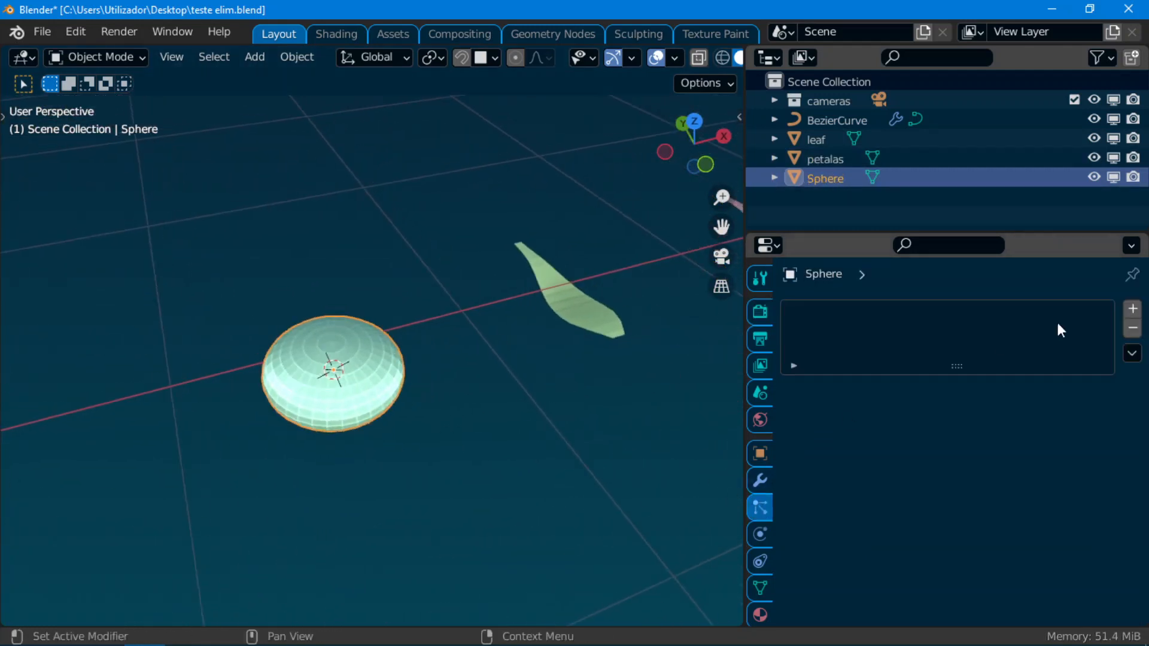
click(1132, 309)
click(1032, 419)
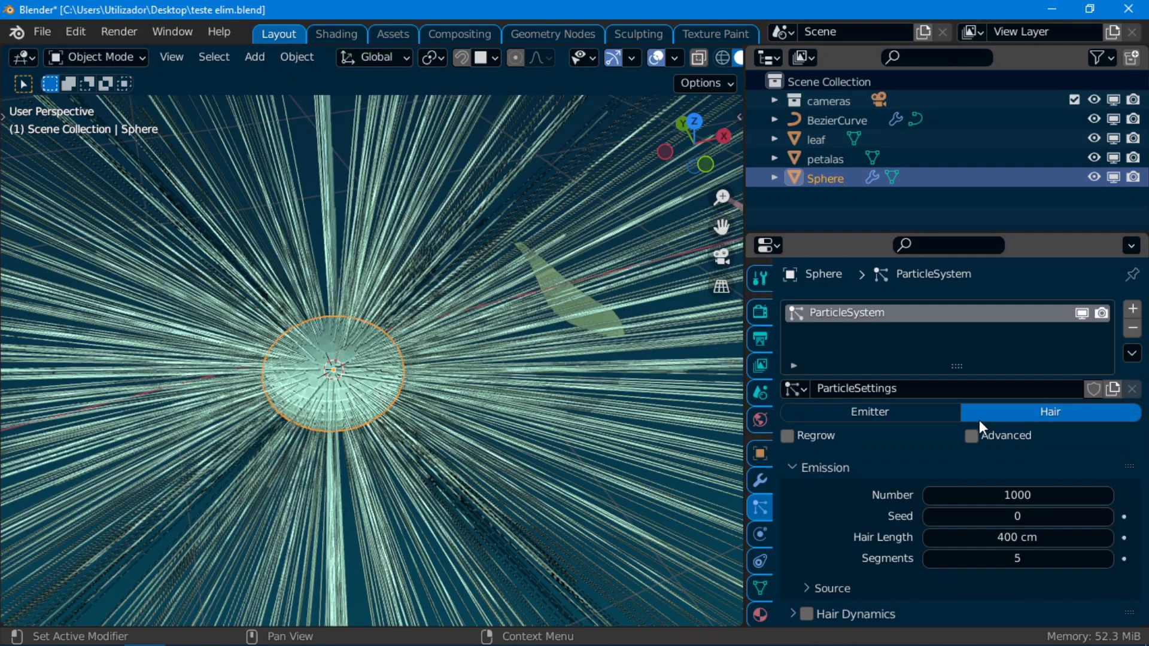
Hide the hair particles in the viewport and select the face loop around the sphere's equator in Edit Mode
click(1081, 313)
scroll(346, 418, up, 6)
middle_drag(439, 408, 447, 357)
scroll(449, 359, up, 1)
key(Tab)
key(alt+a)
middle_drag(531, 324, 537, 274)
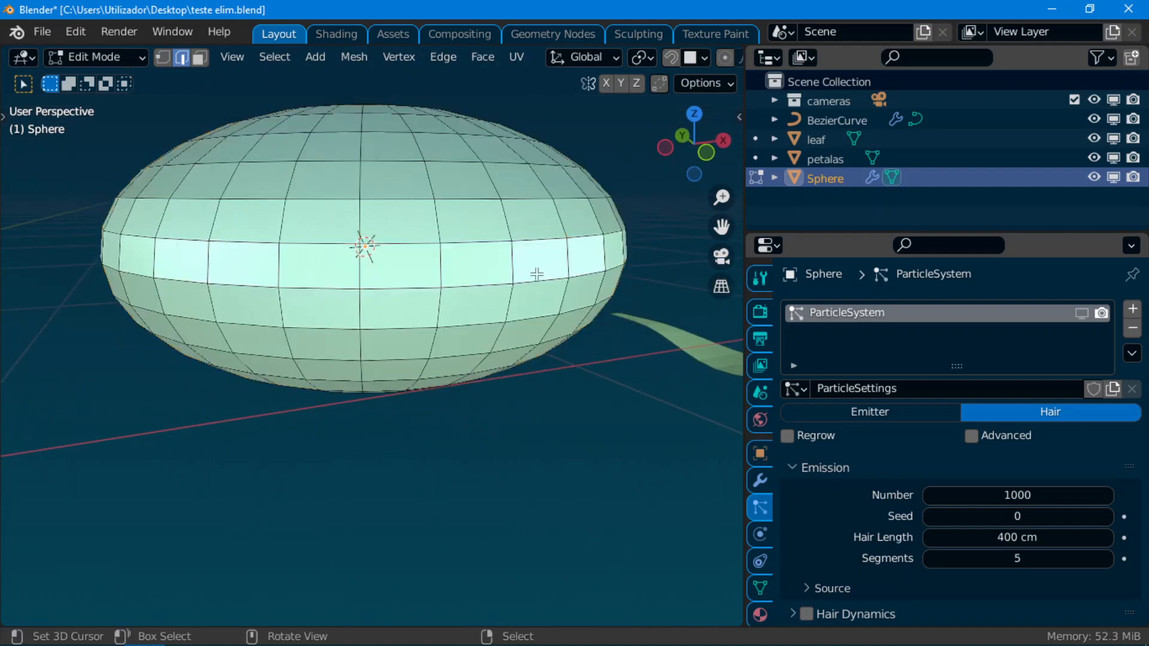
click(199, 56)
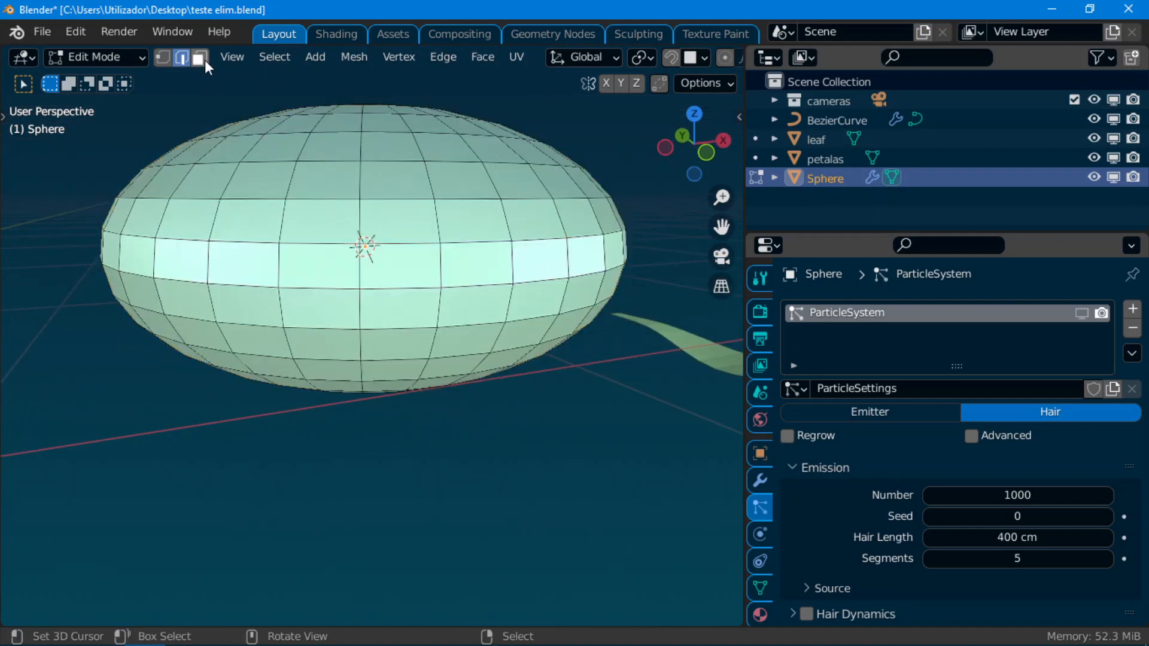
alt+click(513, 263)
Create a vertex group named petalas on the sphere and assign the selected equator faces to it
click(759, 587)
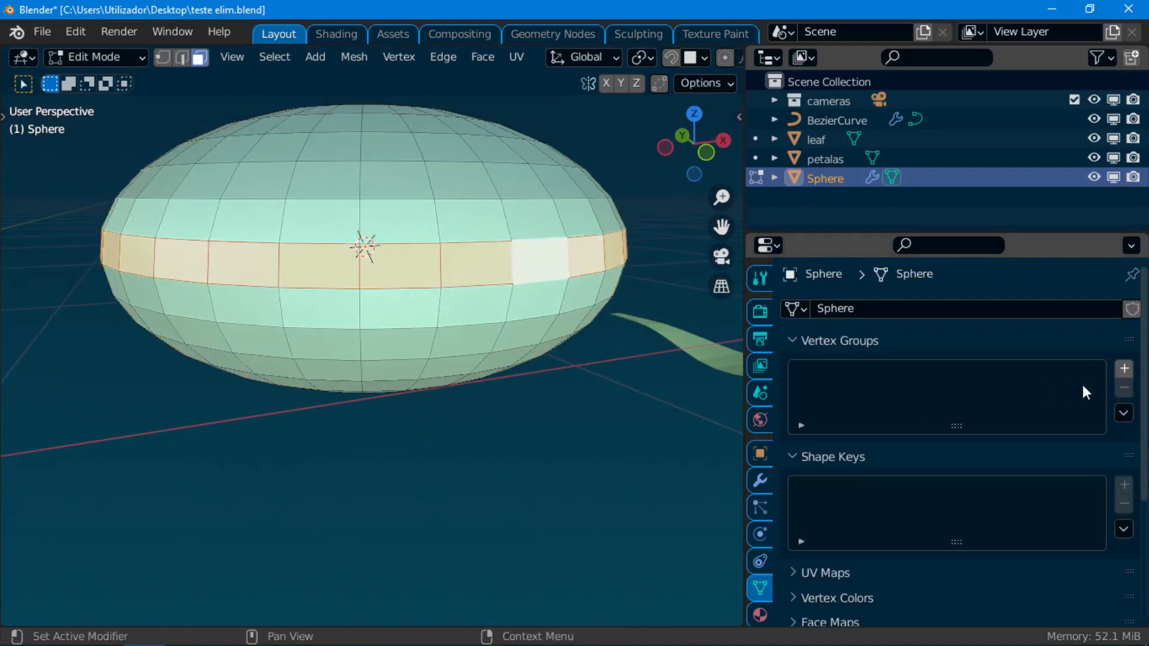
click(1123, 370)
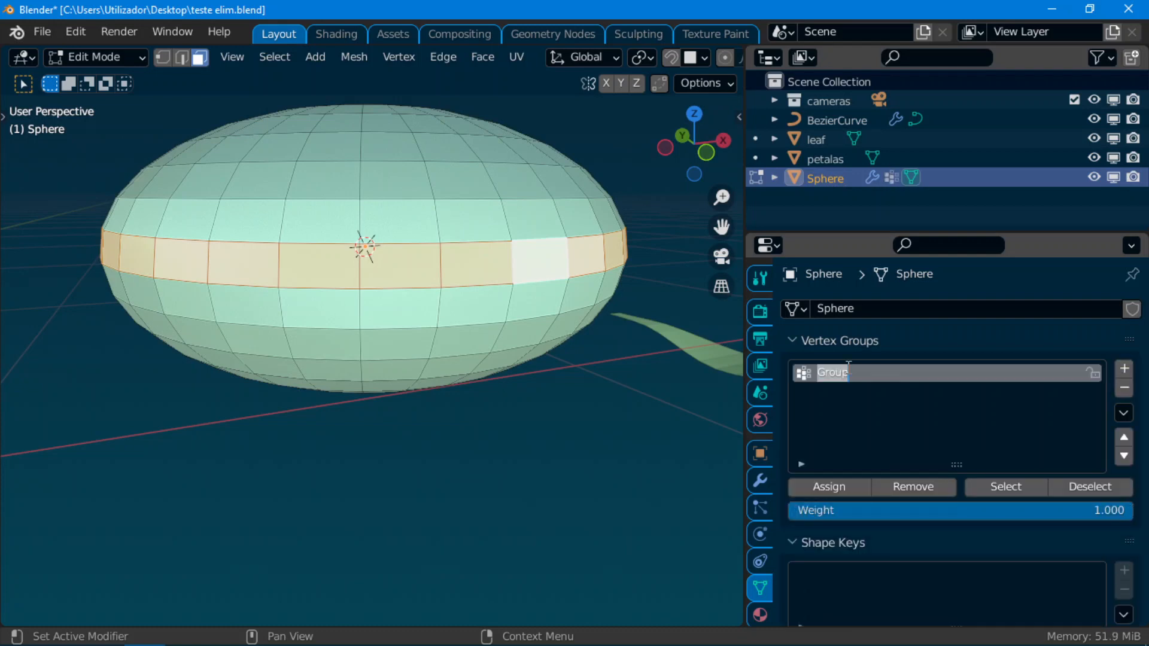
text(petalas)
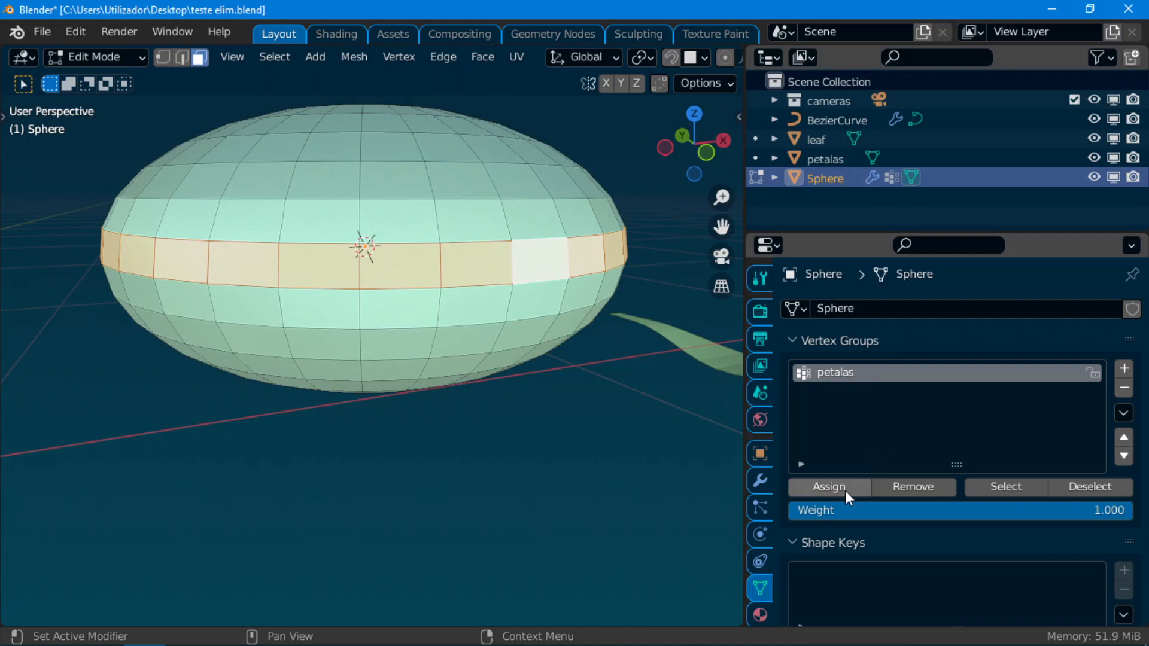
click(828, 486)
Return to Object Mode and use the petalas vertex group as the hair particle system's Density group
scroll(766, 562, down, 1)
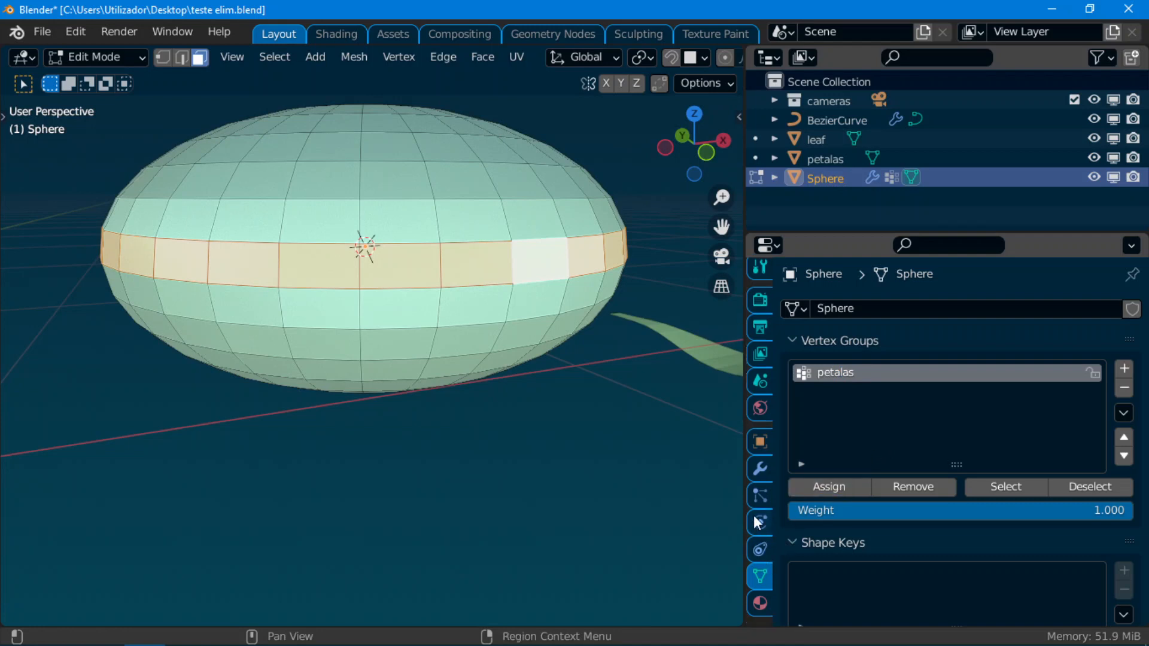
click(759, 497)
key(Tab)
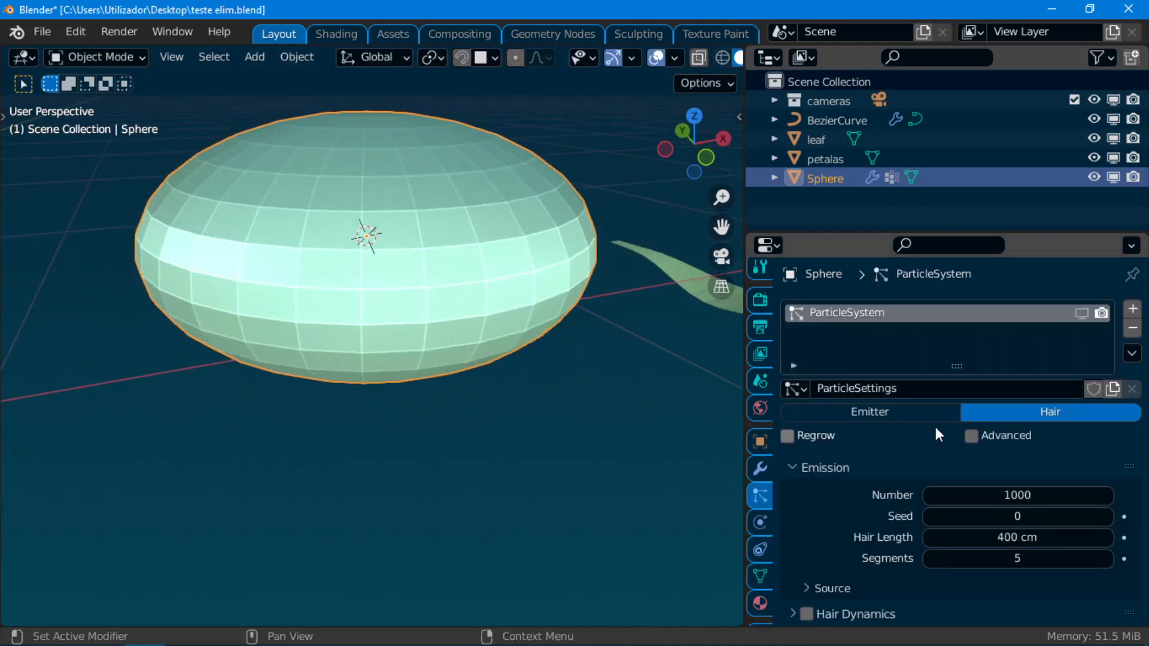
scroll(479, 435, down, 4)
scroll(1021, 555, down, 6)
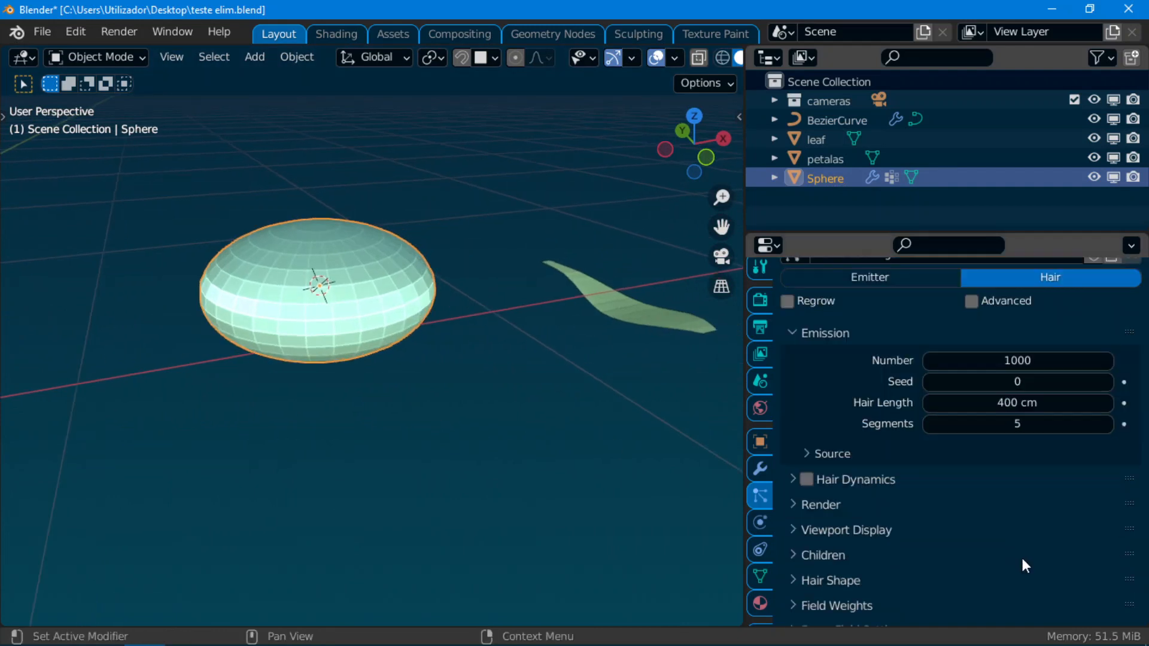
click(825, 564)
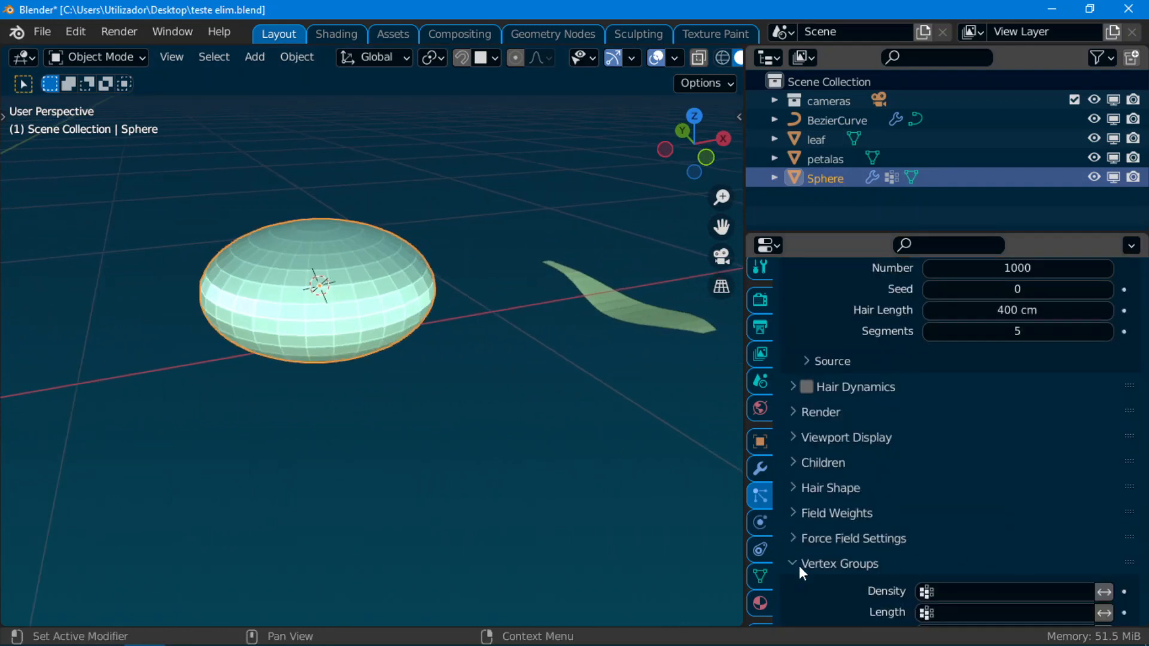
click(954, 593)
click(964, 394)
scroll(981, 597, down, 5)
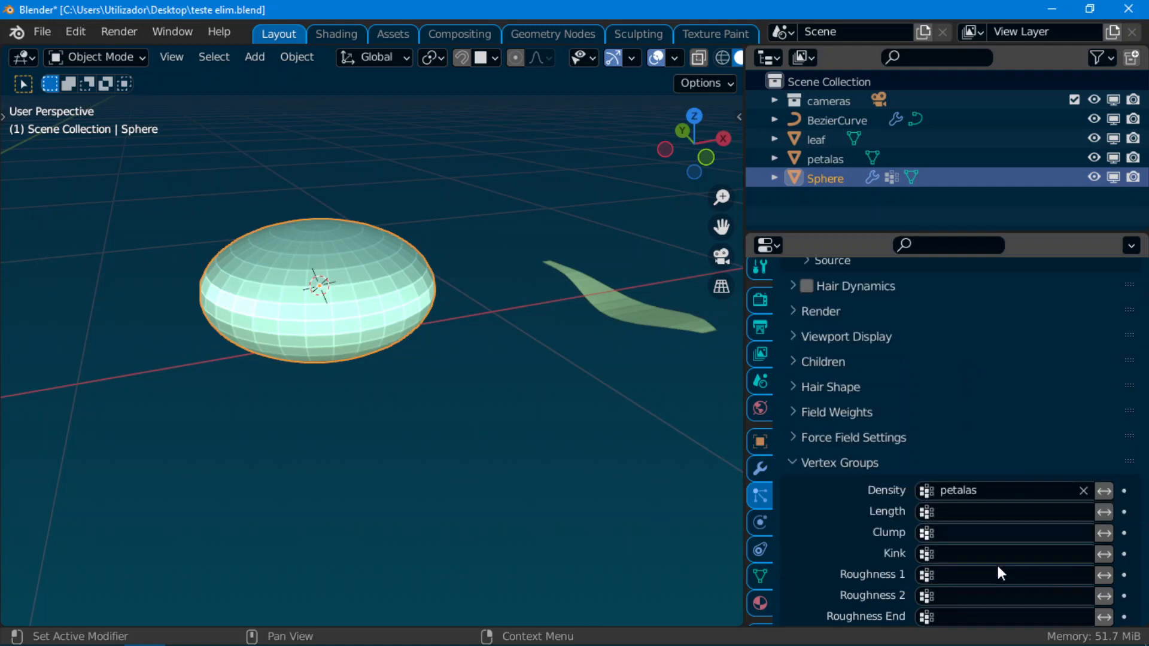
Show the hair particles in the viewport again and set the emission number to 200
scroll(906, 495, up, 14)
scroll(969, 442, down, 5)
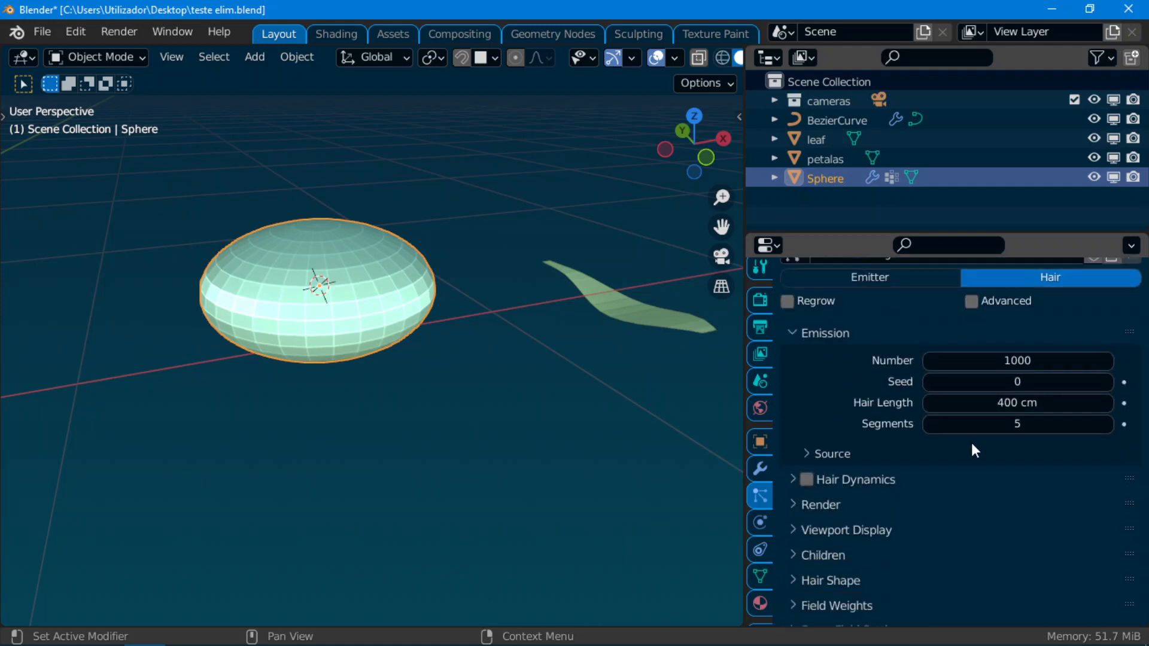
scroll(395, 365, down, 8)
scroll(386, 376, up, 6)
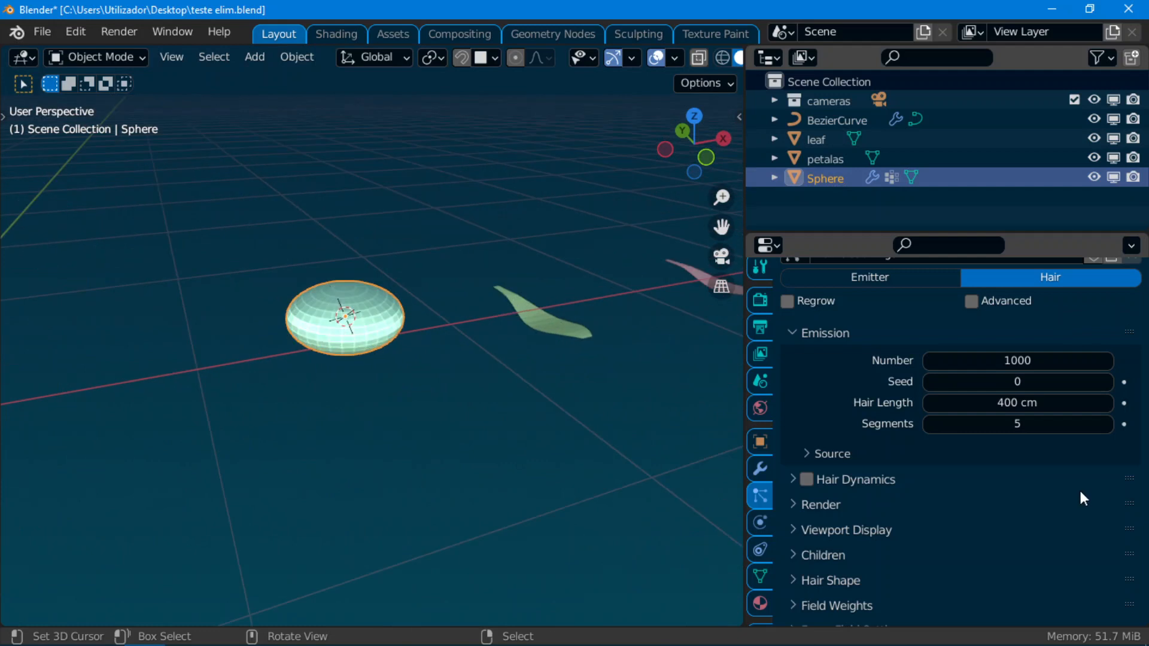
scroll(1079, 488, up, 5)
click(860, 417)
click(992, 408)
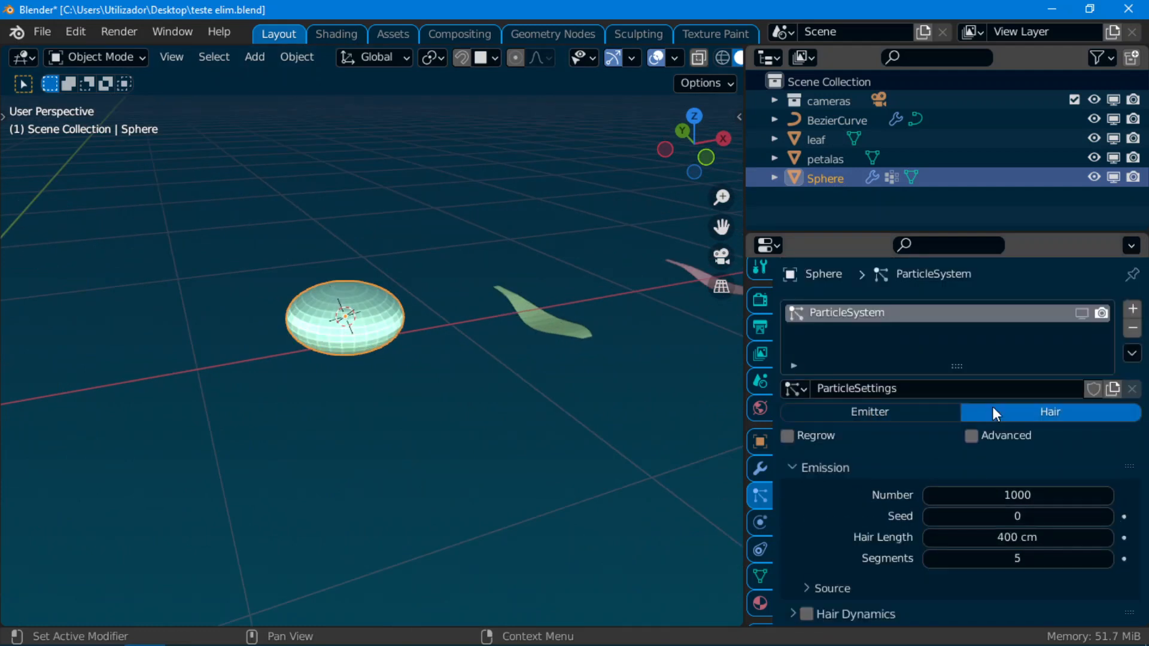
click(1080, 313)
double_click(1003, 496)
text(200)
key(Return)
Render the hair particles as Object, with petalas as the instance object
scroll(952, 565, down, 11)
scroll(897, 455, up, 3)
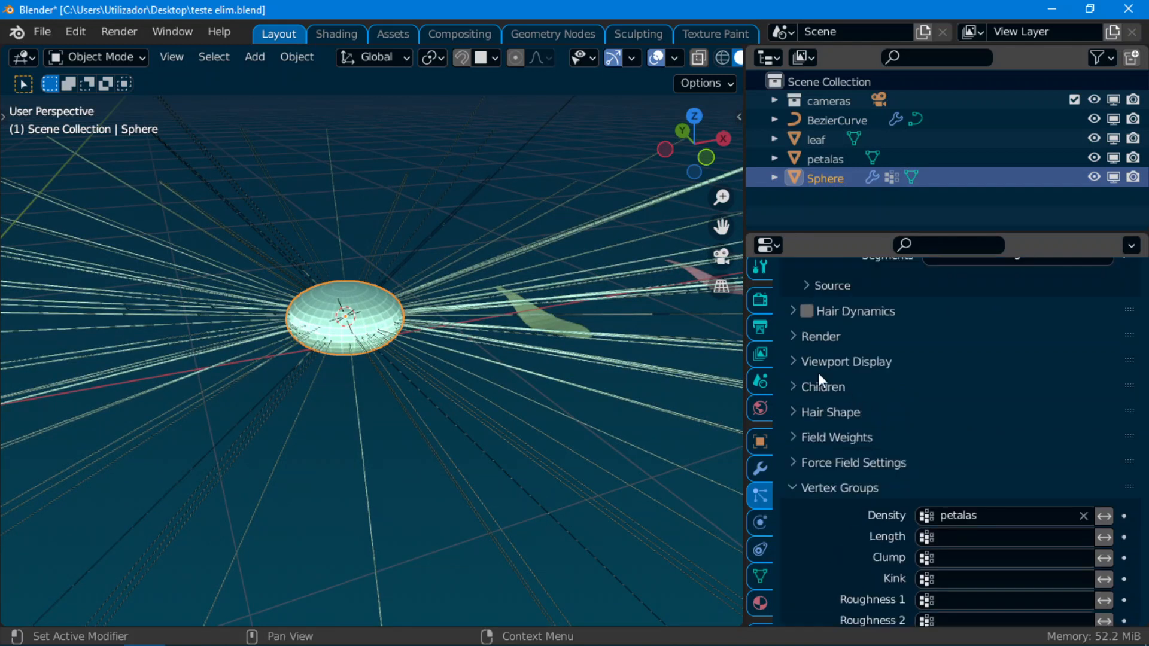
click(808, 335)
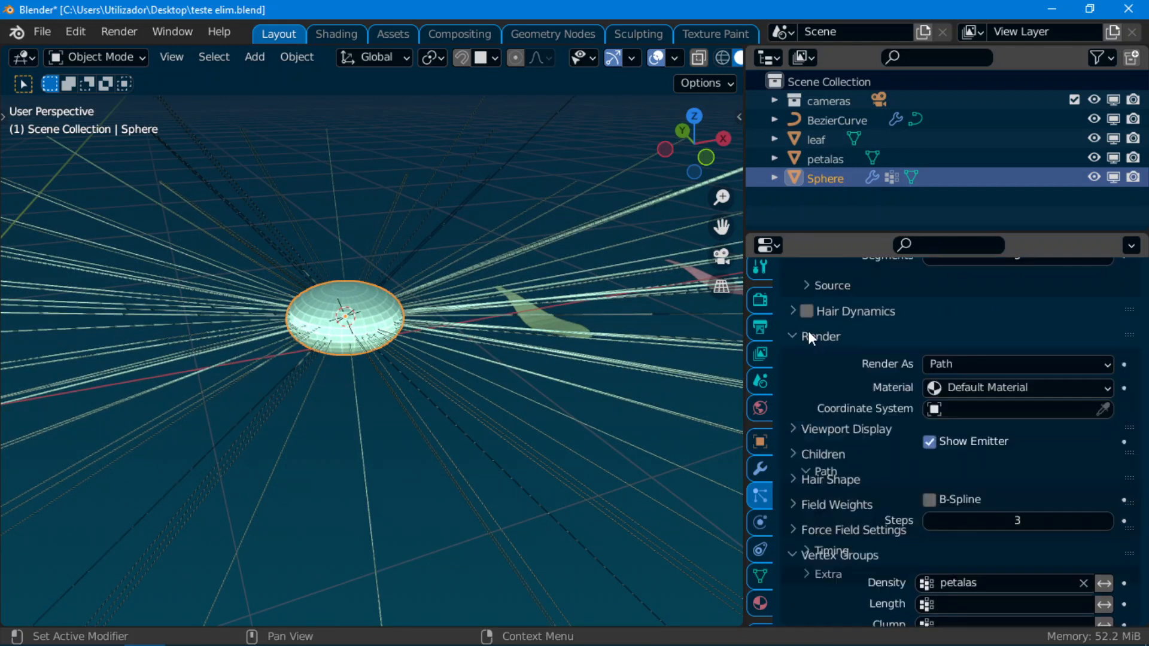
click(981, 368)
click(966, 427)
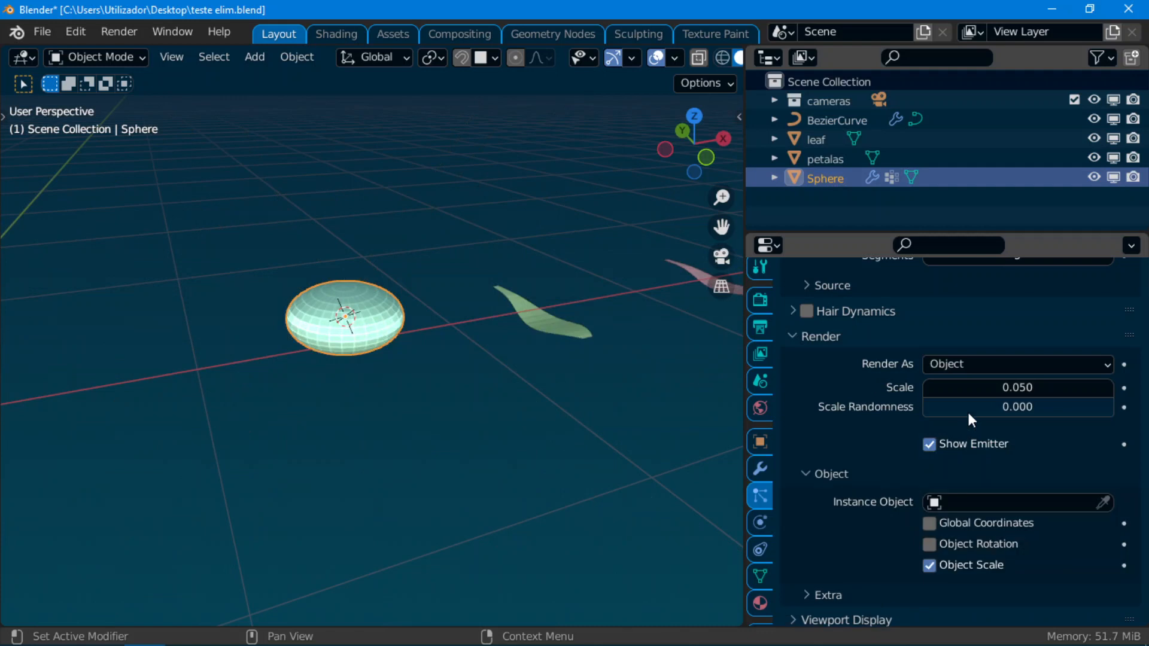
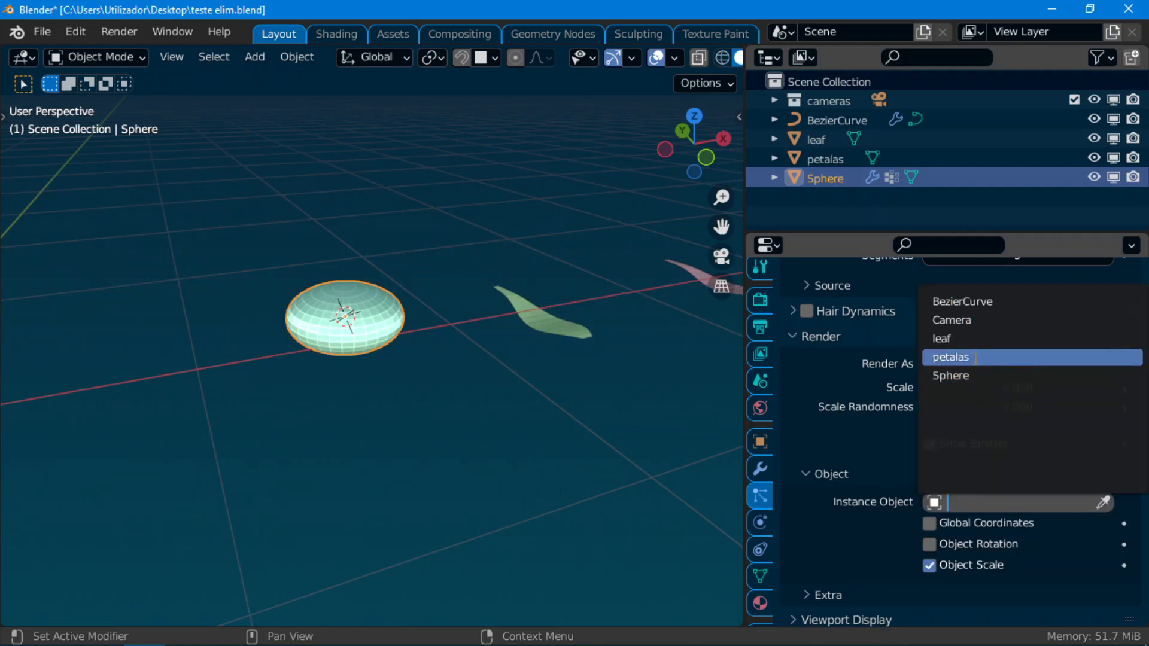
click(950, 357)
Raise the particle render scale of the petals around the sphere to 0.162
scroll(532, 382, up, 5)
middle_drag(536, 392, 444, 271)
key(alt+a)
click(443, 265)
mouse_move(469, 365)
middle_down()
mouse_move(474, 429)
mouse_move(428, 310)
mouse_move(479, 377)
mouse_move(467, 383)
middle_up()
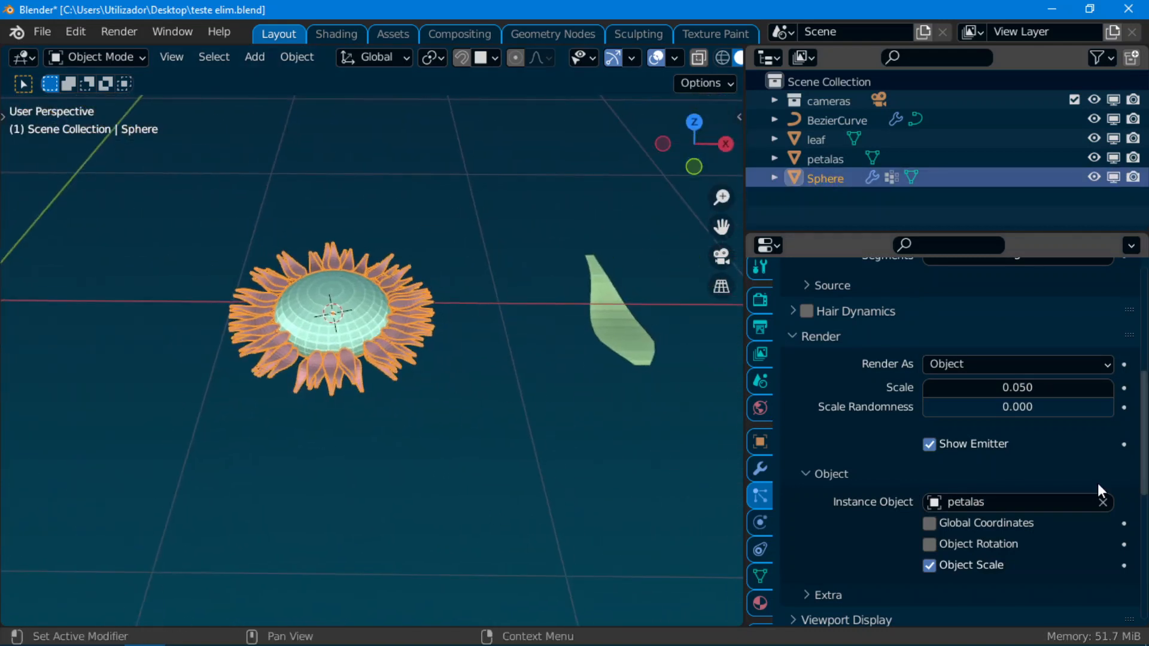
drag(1017, 387, 1067, 387)
key(a)
click(426, 256)
middle_drag(426, 256, 458, 411)
click(468, 379)
scroll(461, 413, up, 2)
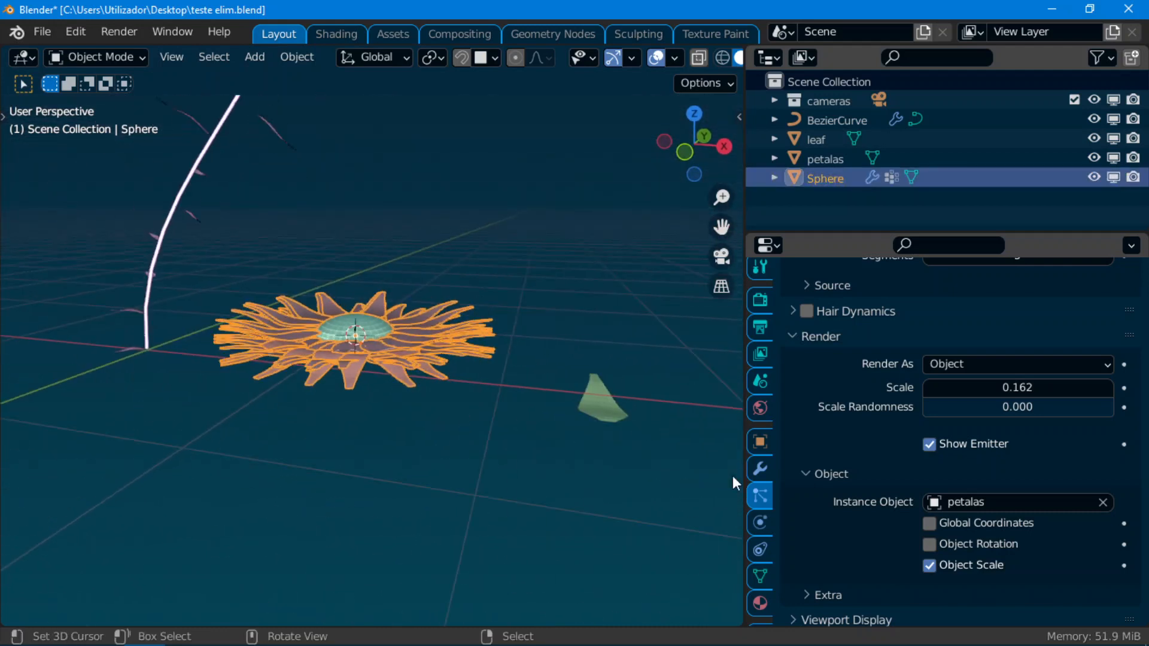
scroll(1011, 514, down, 4)
click(933, 451)
click(933, 451)
scroll(953, 471, down, 5)
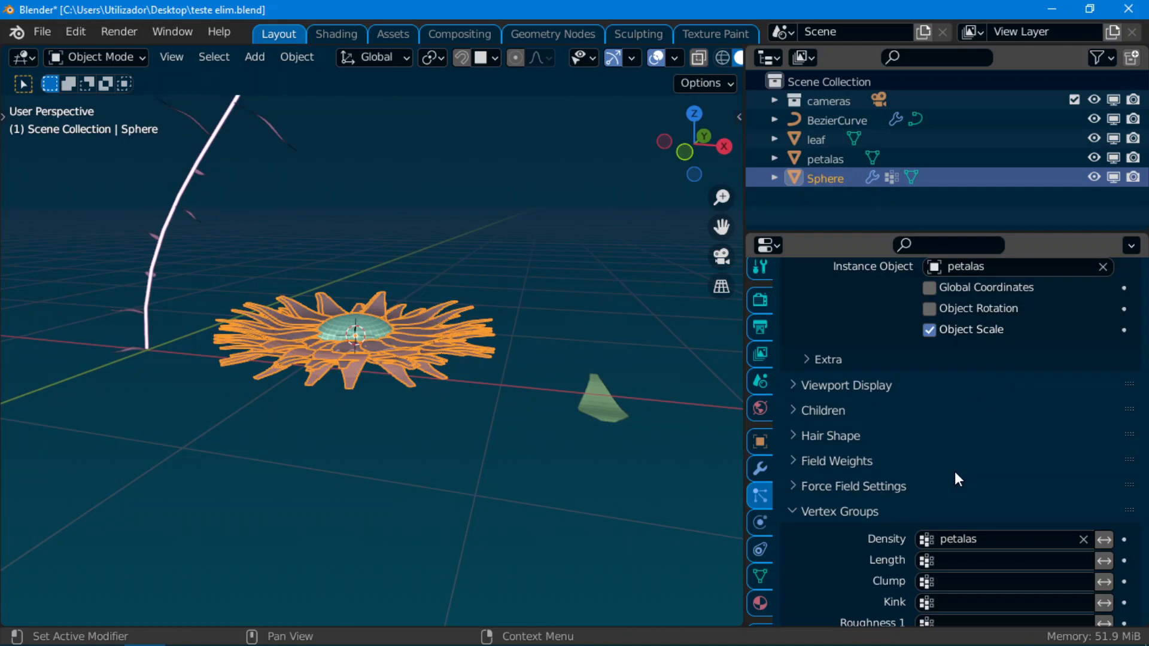
scroll(815, 447, up, 5)
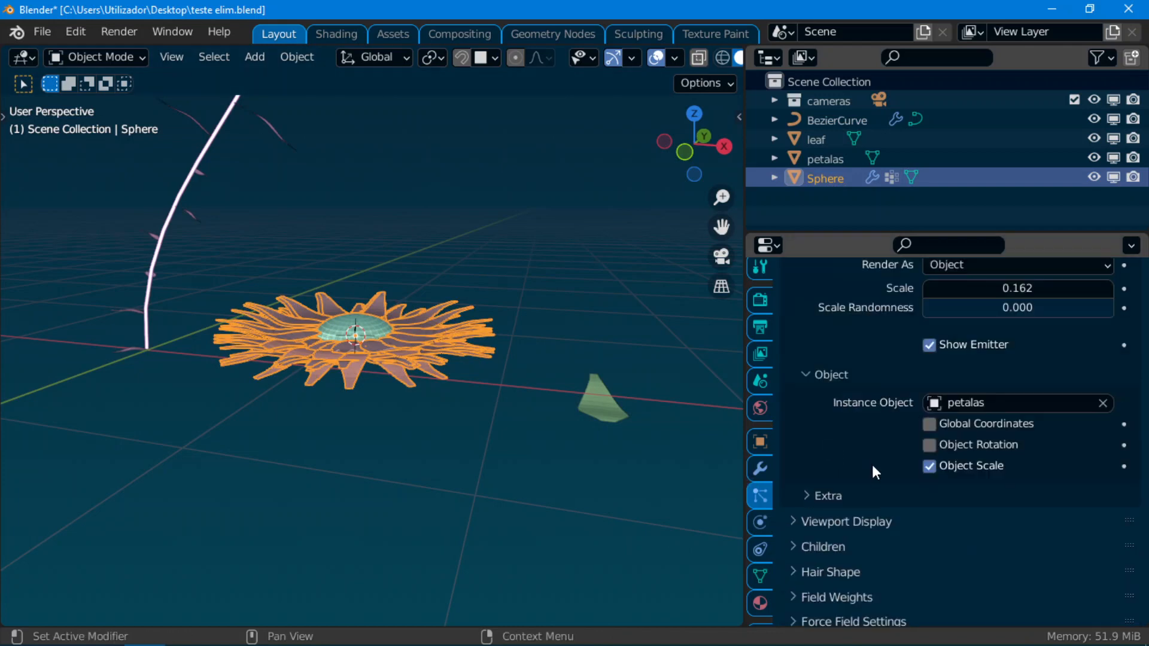
scroll(871, 467, down, 6)
scroll(876, 469, up, 8)
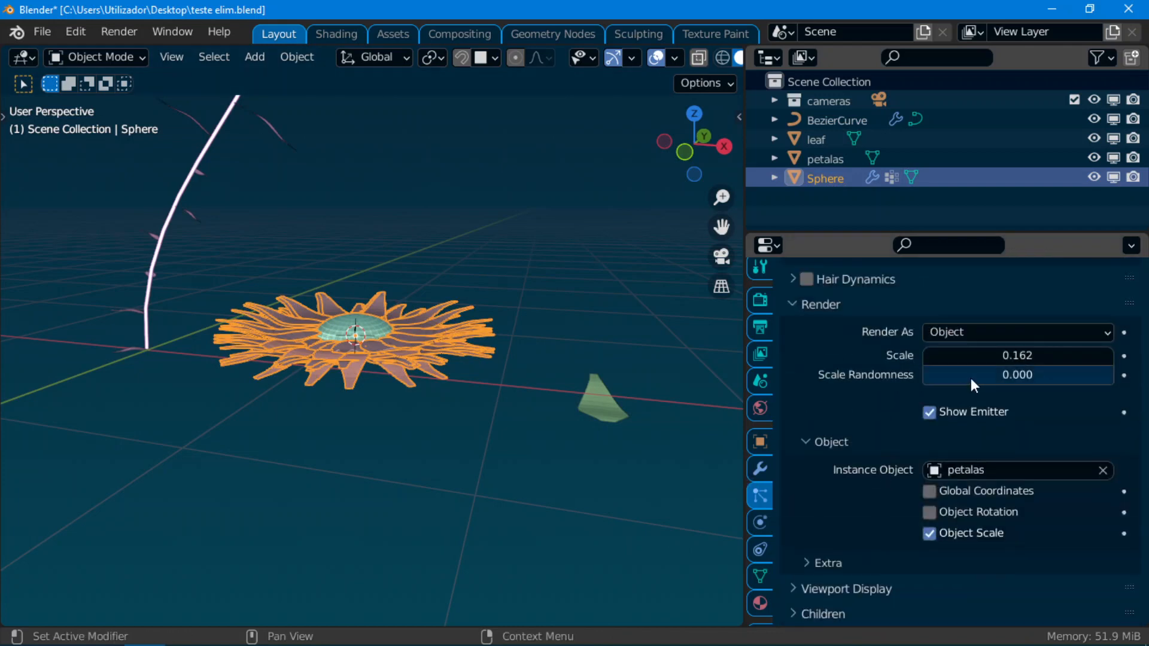
Set the petals' Scale Randomness to 0.697 and check the flower from above
drag(981, 374, 1113, 374)
middle_drag(371, 436, 388, 379)
scroll(388, 379, up, 4)
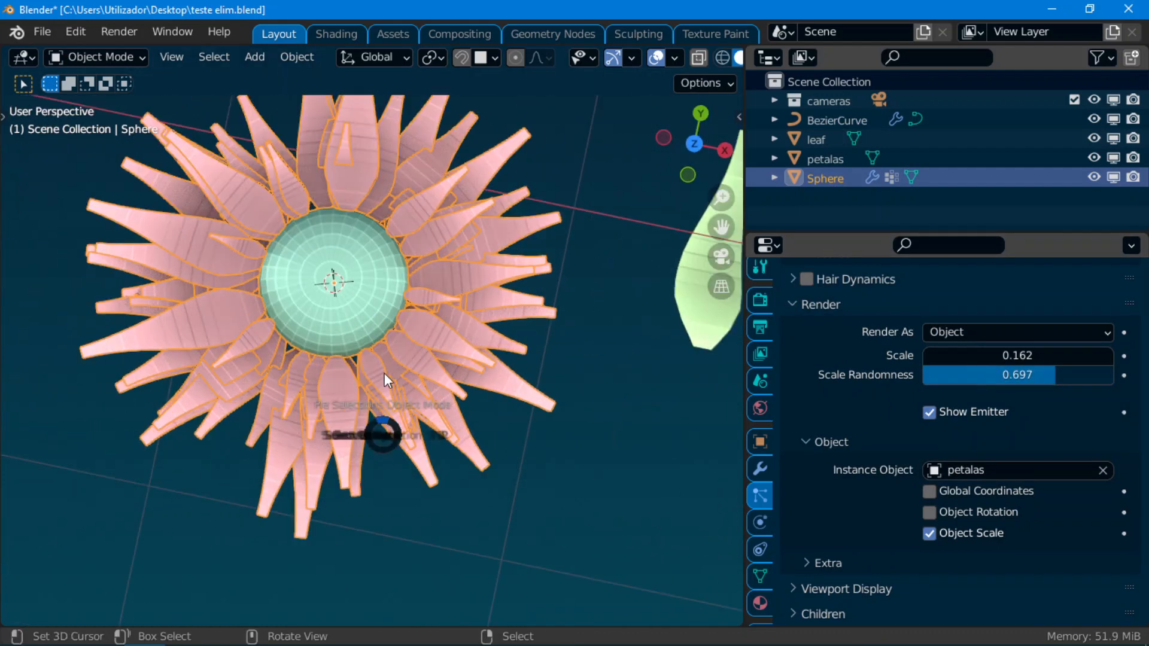
scroll(390, 359, down, 5)
scroll(395, 335, up, 6)
Switch the second viewport area to the Geometry Node Editor and display the Bezier curve's node tree
click(470, 58)
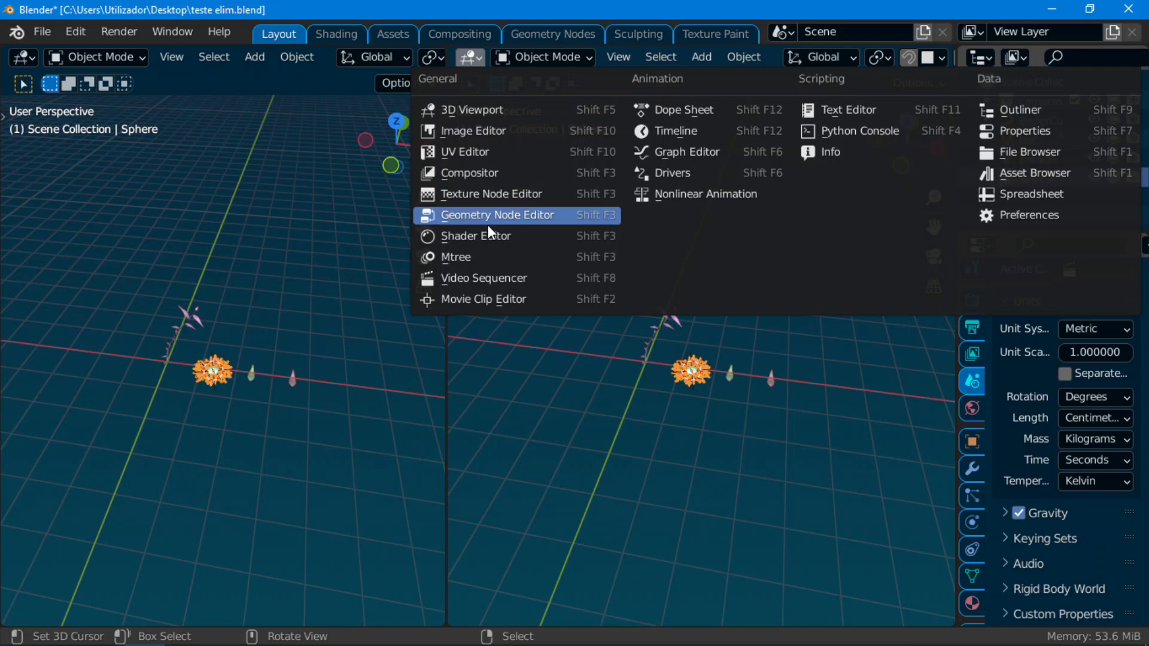
click(496, 216)
click(178, 325)
scroll(183, 341, up, 4)
middle_drag(219, 454, 284, 419)
scroll(826, 473, down, 3)
middle_drag(836, 479, 640, 337)
scroll(694, 407, up, 2)
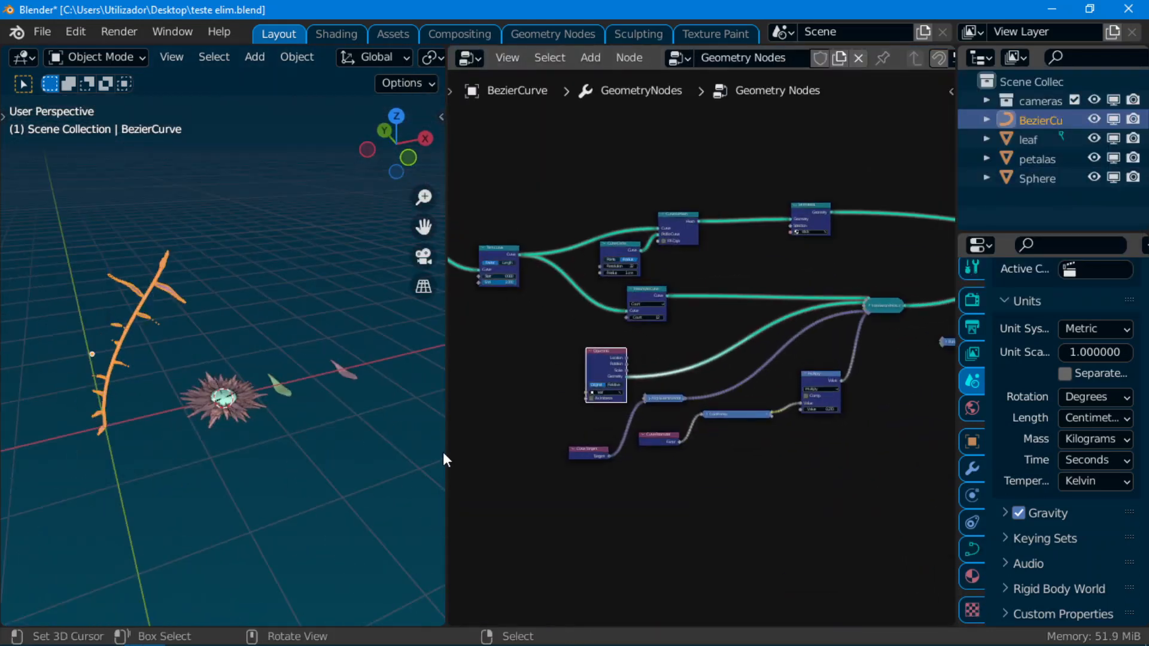
Widen the node editor area and make the flower's sphere the active object
drag(446, 459, 397, 458)
scroll(203, 453, up, 3)
click(223, 392)
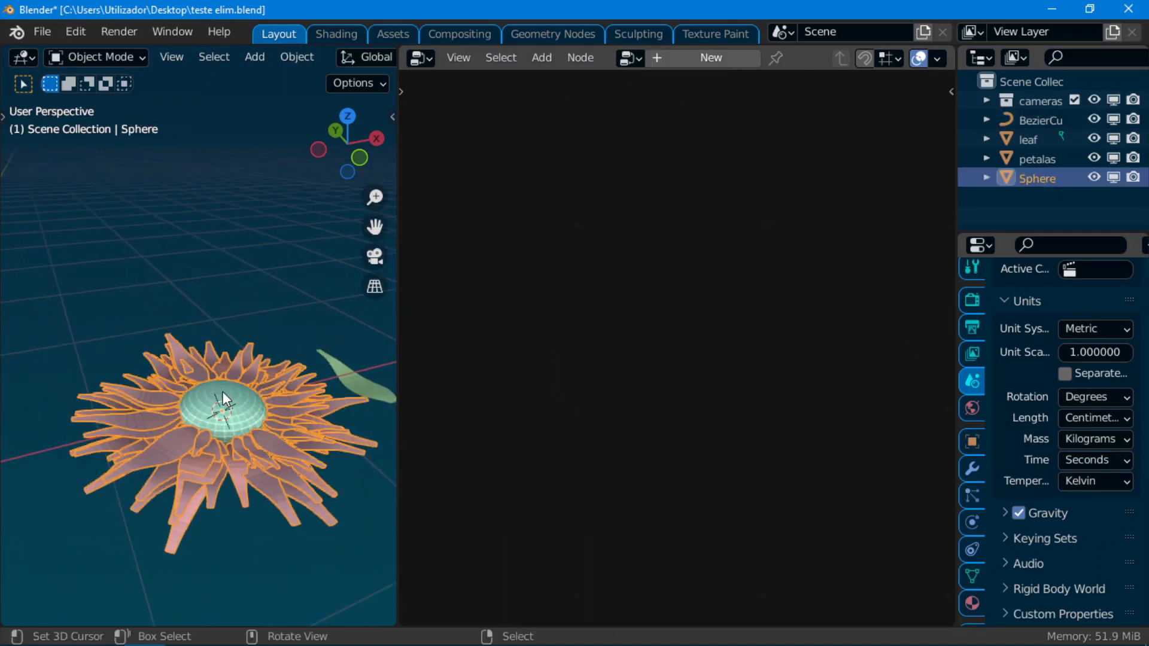
Make the Bezier curve active and add the flower sphere to its geometry node tree as an Object Info node
scroll(228, 407, down, 4)
middle_drag(235, 429, 139, 274)
click(139, 274)
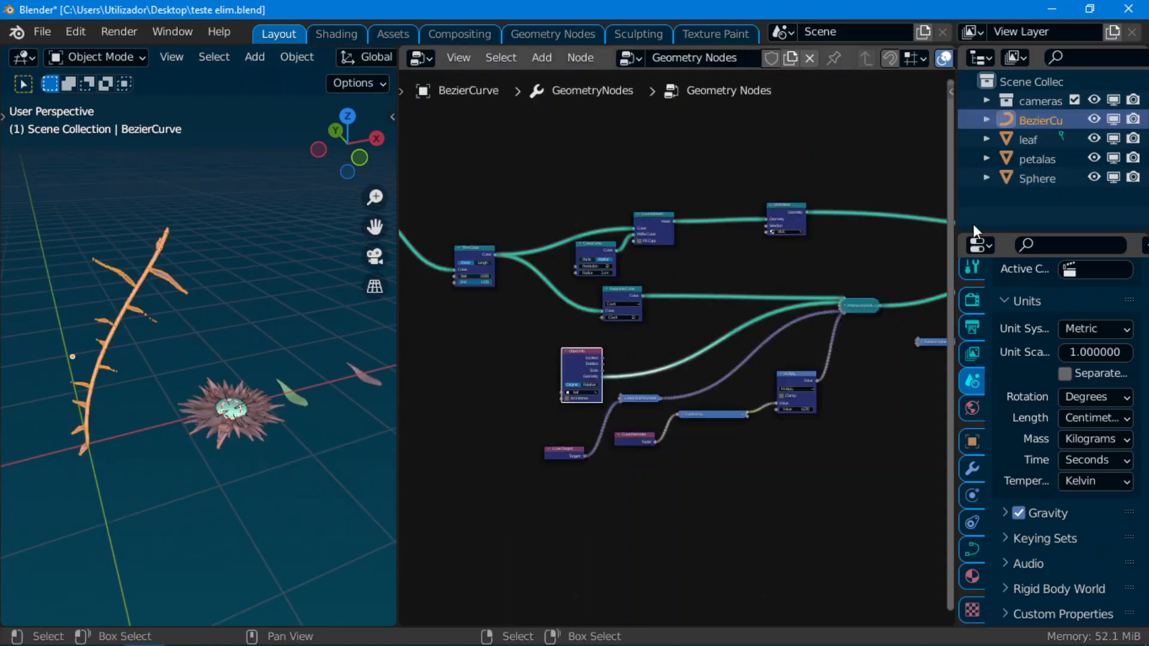
drag(1038, 178, 526, 141)
click(598, 361)
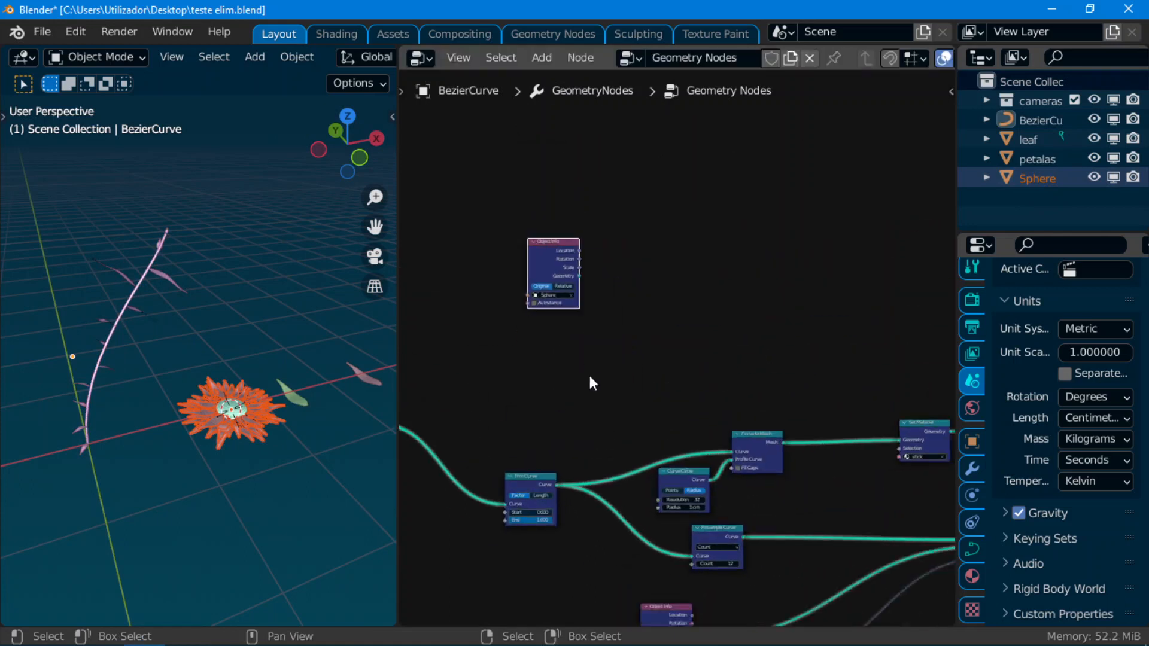
Duplicate the leaves' Instance on Points node and place the copy in the empty area above the stem nodes
middle_drag(592, 383, 623, 274)
scroll(572, 472, up, 3)
middle_drag(572, 472, 677, 529)
scroll(800, 450, up, 3)
middle_drag(779, 446, 450, 391)
middle_drag(724, 377, 638, 395)
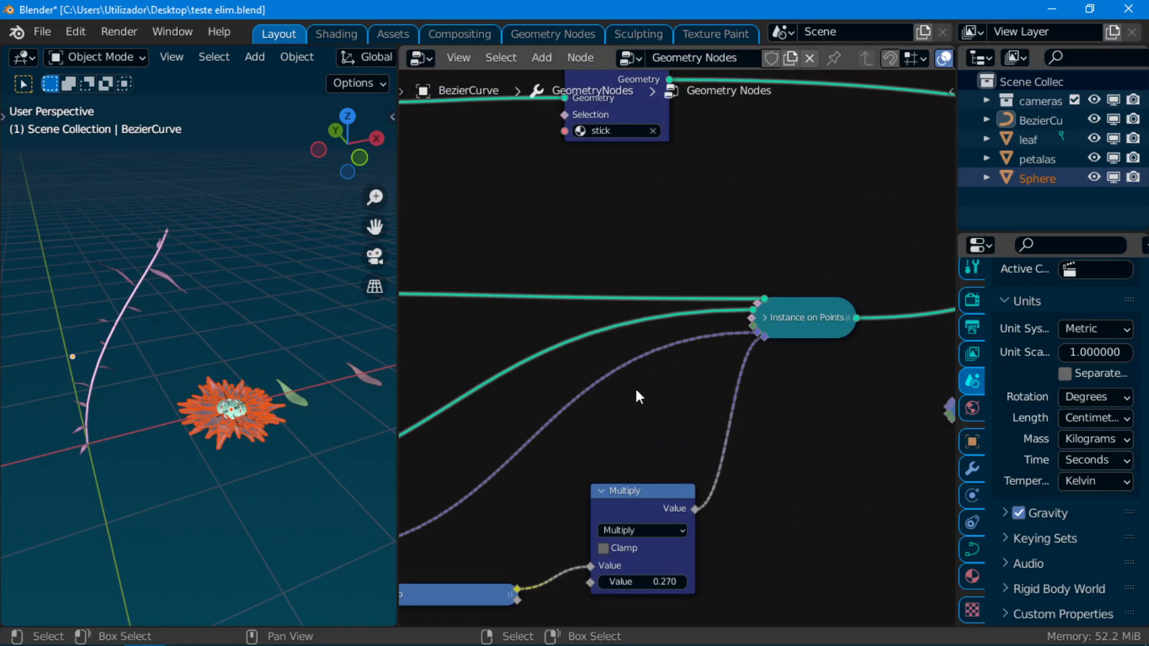
click(765, 317)
scroll(859, 429, down, 1)
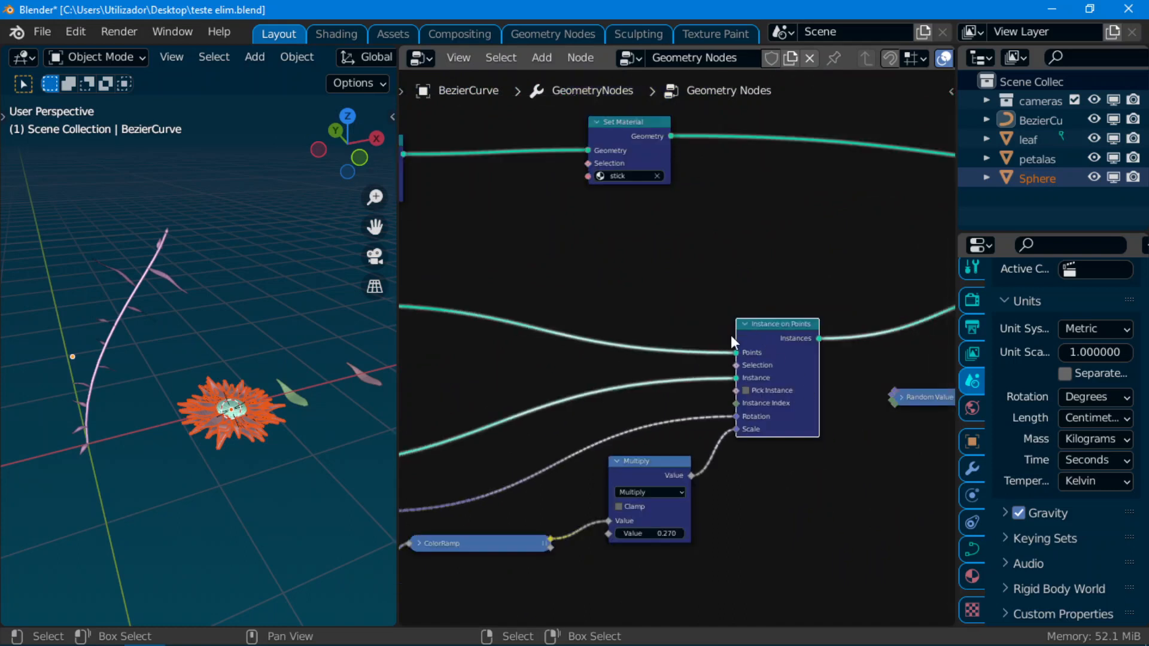
scroll(731, 338, down, 5)
middle_drag(733, 360, 831, 546)
scroll(799, 515, down, 7)
scroll(775, 496, up, 2)
scroll(830, 547, up, 1)
key(shift+d)
click(612, 317)
Duplicate the Group Input node and place the copy below the sphere's Object Info node
scroll(500, 368, up, 3)
middle_drag(500, 367, 783, 361)
scroll(782, 361, up, 4)
middle_drag(462, 448, 551, 483)
click(513, 386)
scroll(663, 420, down, 1)
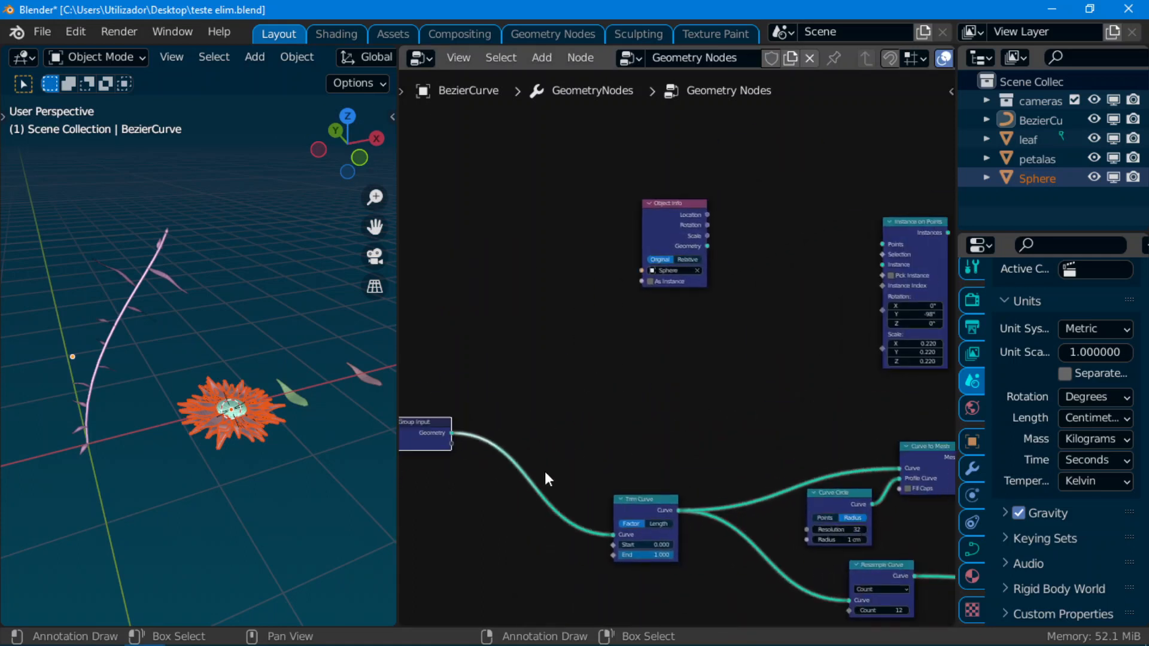
scroll(483, 457, down, 1)
scroll(483, 458, up, 1)
middle_drag(483, 458, 557, 435)
key(shift+d)
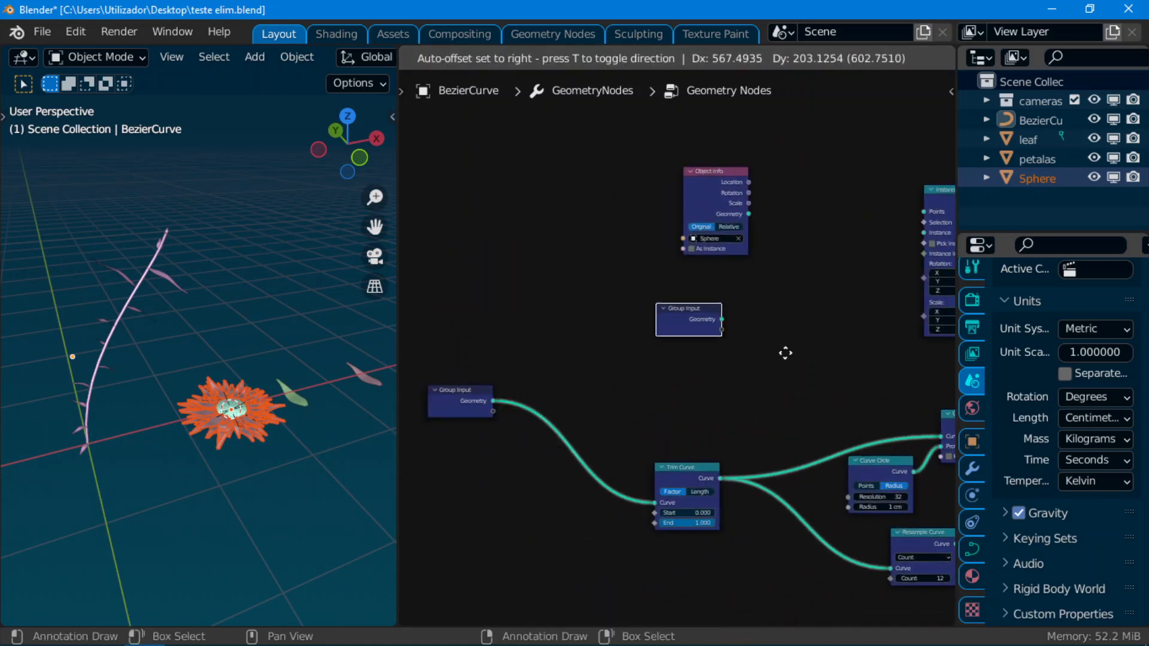
click(784, 353)
Link the copied Group Input's Geometry to the flower Instance on Points' Points, and the sphere's Object Info Geometry to its Instance
middle_drag(788, 354, 553, 405)
scroll(618, 418, up, 1)
scroll(487, 389, up, 1)
drag(483, 386, 805, 205)
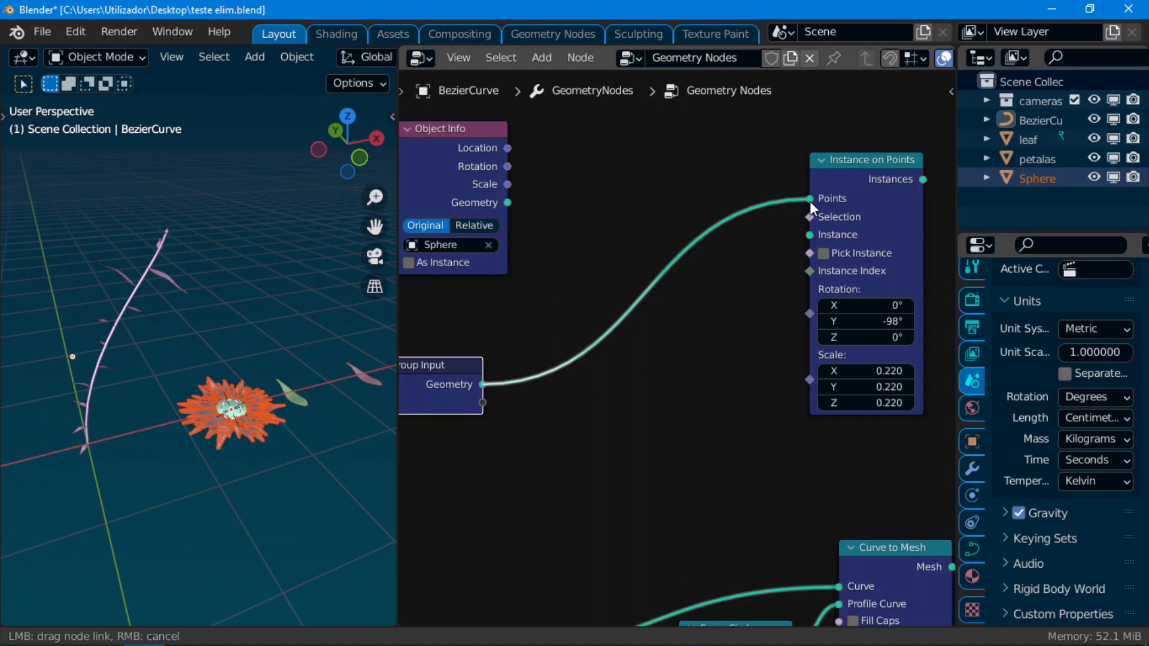
drag(811, 204, 811, 204)
middle_drag(488, 260, 521, 263)
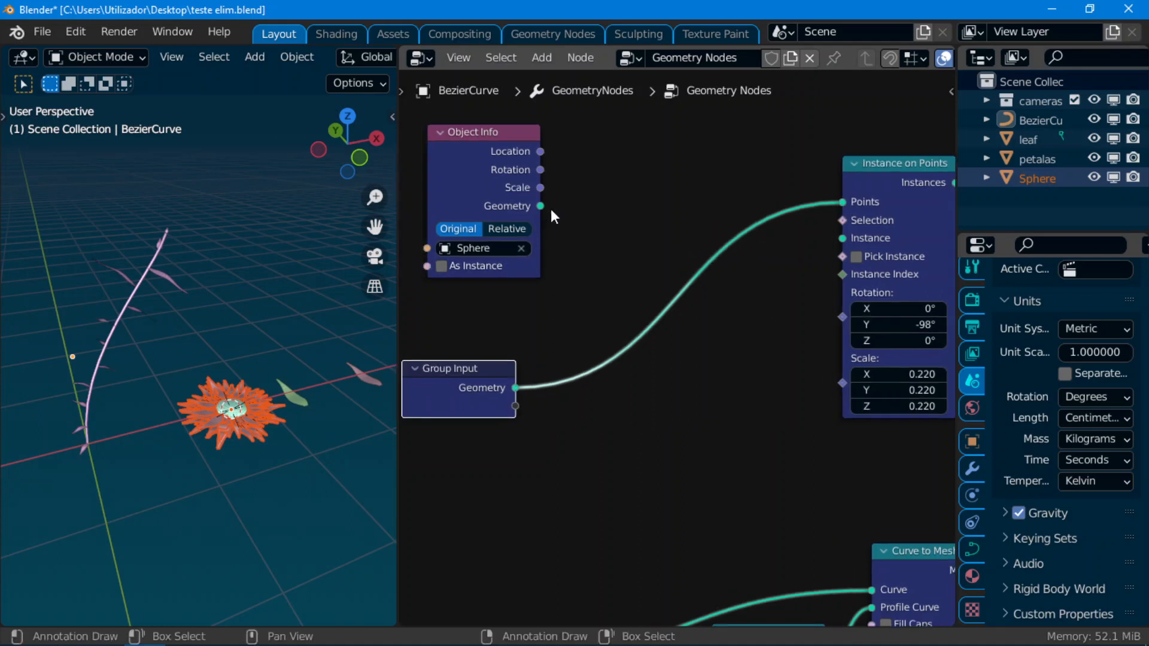
drag(544, 207, 851, 241)
scroll(641, 292, down, 1)
scroll(641, 292, down, 3)
middle_drag(660, 314, 617, 315)
scroll(618, 318, up, 2)
middle_drag(669, 375, 697, 434)
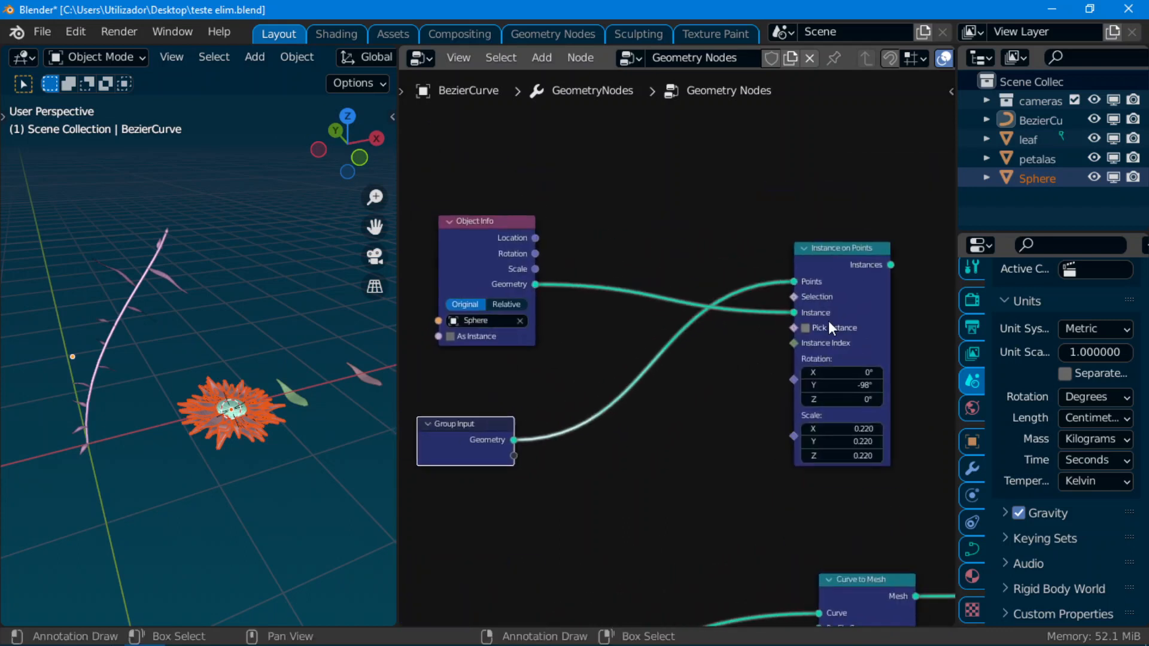
Examine the leaf branch of the node tree, including the ColorRamp that drives the leaf scale
middle_drag(239, 365, 233, 223)
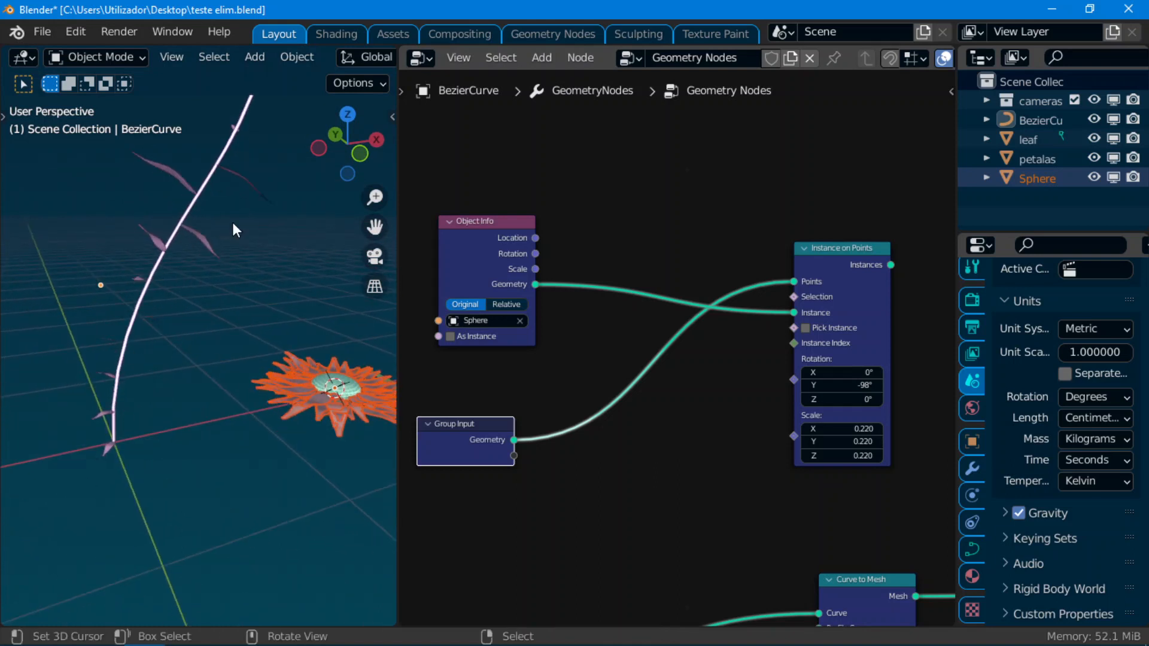
scroll(637, 456, down, 2)
middle_drag(637, 456, 665, 152)
middle_drag(765, 541, 658, 290)
scroll(646, 275, down, 4)
scroll(682, 353, up, 5)
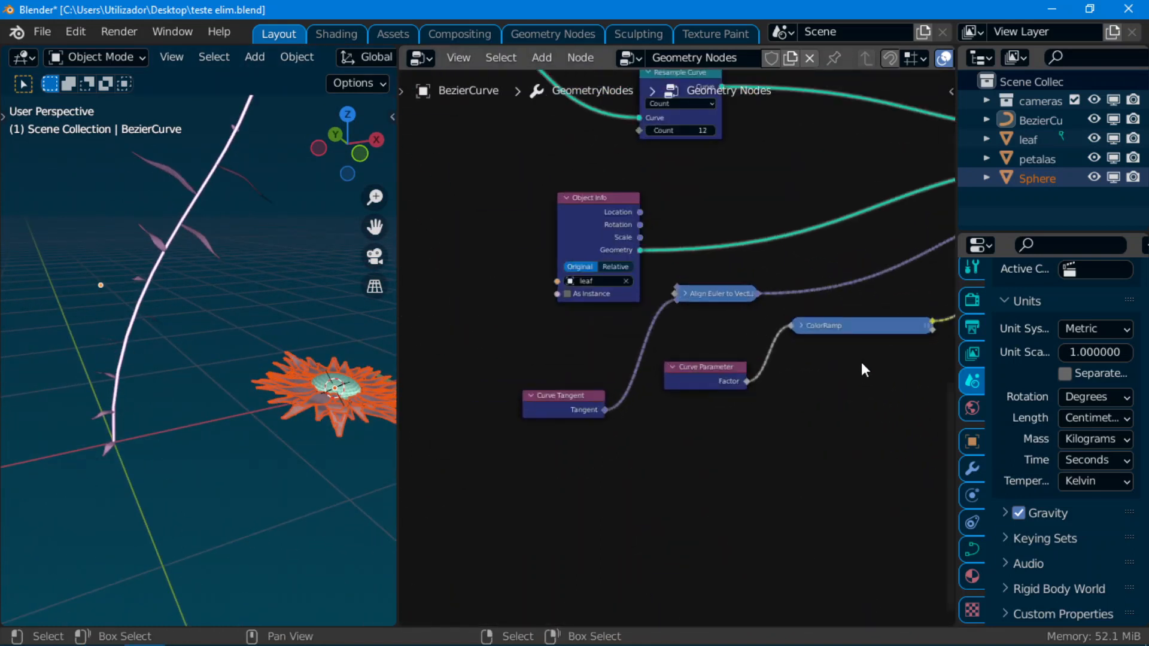
click(801, 325)
middle_drag(943, 400, 663, 396)
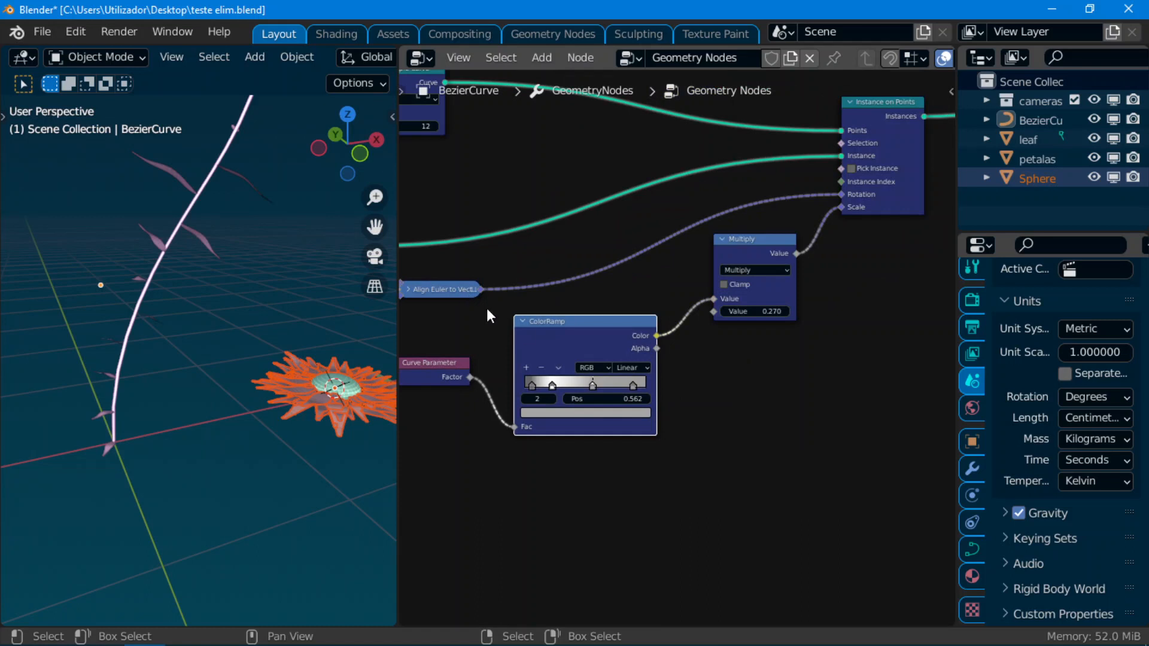
click(519, 322)
middle_drag(503, 384, 699, 604)
scroll(697, 598, down, 2)
middle_drag(633, 349, 694, 567)
scroll(814, 374, down, 1)
scroll(693, 567, up, 4)
middle_drag(705, 278, 900, 380)
scroll(886, 365, up, 2)
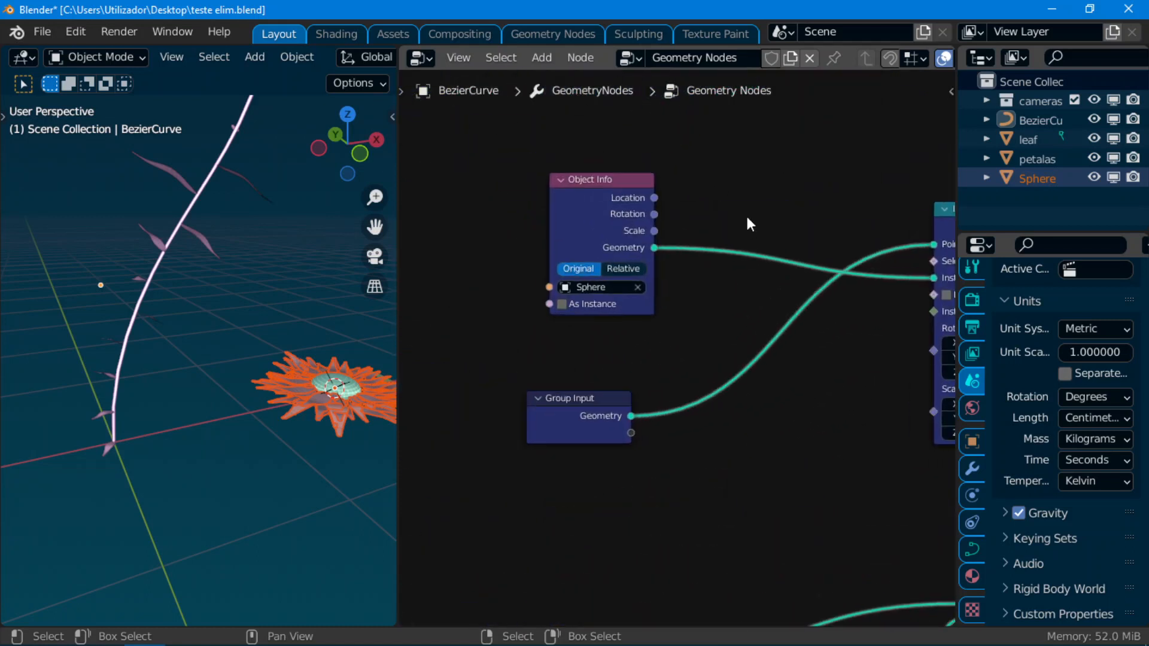
Add an Endpoint Selection node above the sphere's Object Info node
middle_drag(744, 84, 717, 162)
key(shift+a)
click(656, 69)
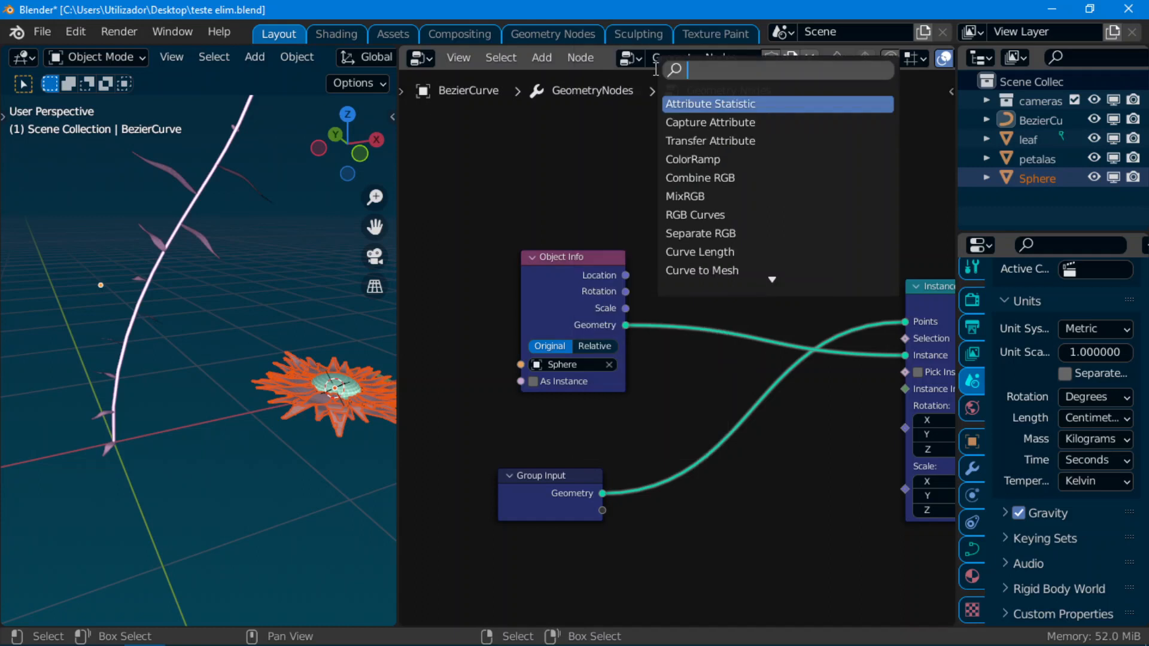
text(end)
click(718, 103)
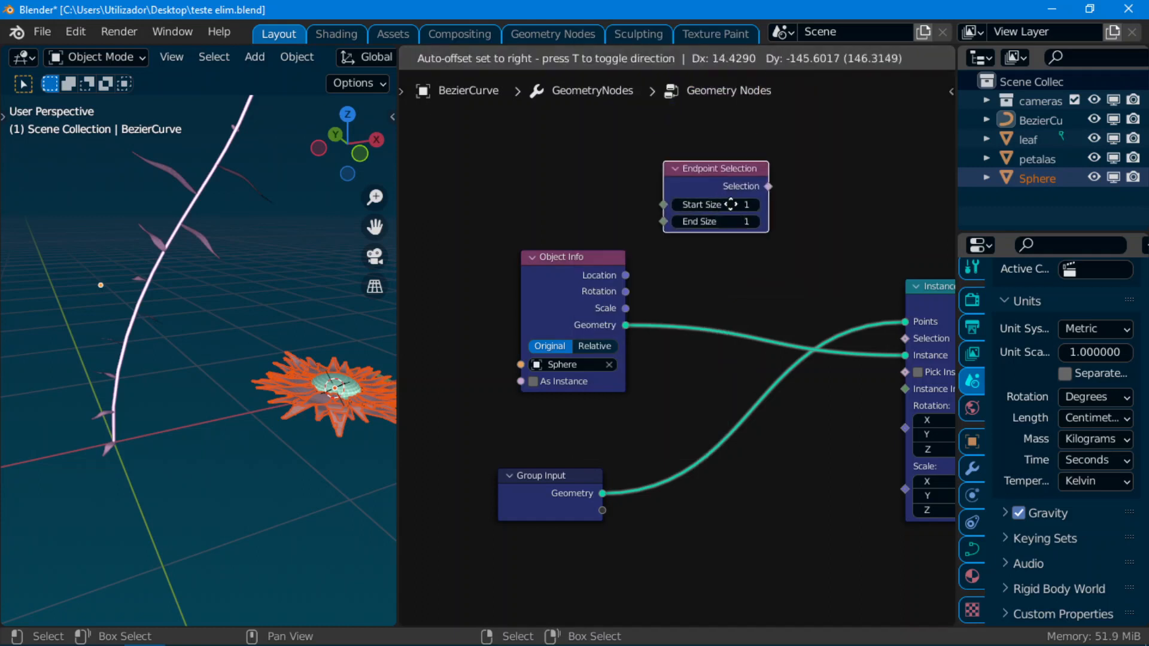
click(754, 239)
scroll(779, 301, up, 2)
middle_drag(779, 301, 637, 330)
scroll(598, 332, down, 2)
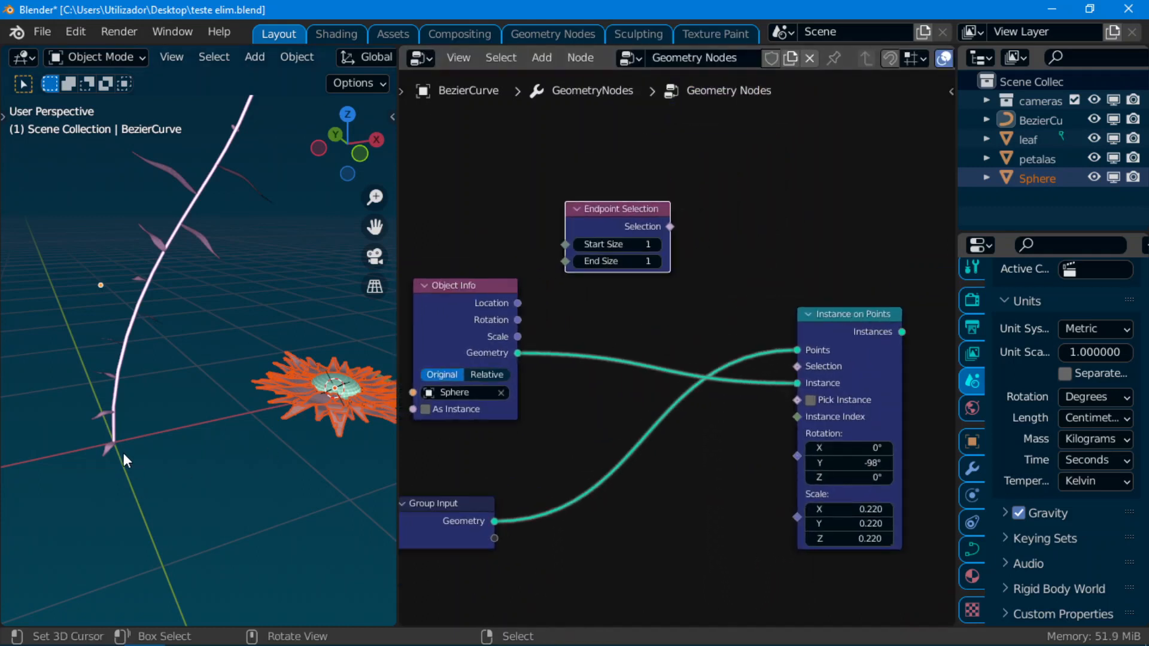
Set the Endpoint Selection's Start Size to 0 and link its Selection output to the flower's Instance on Points
scroll(225, 250, down, 3)
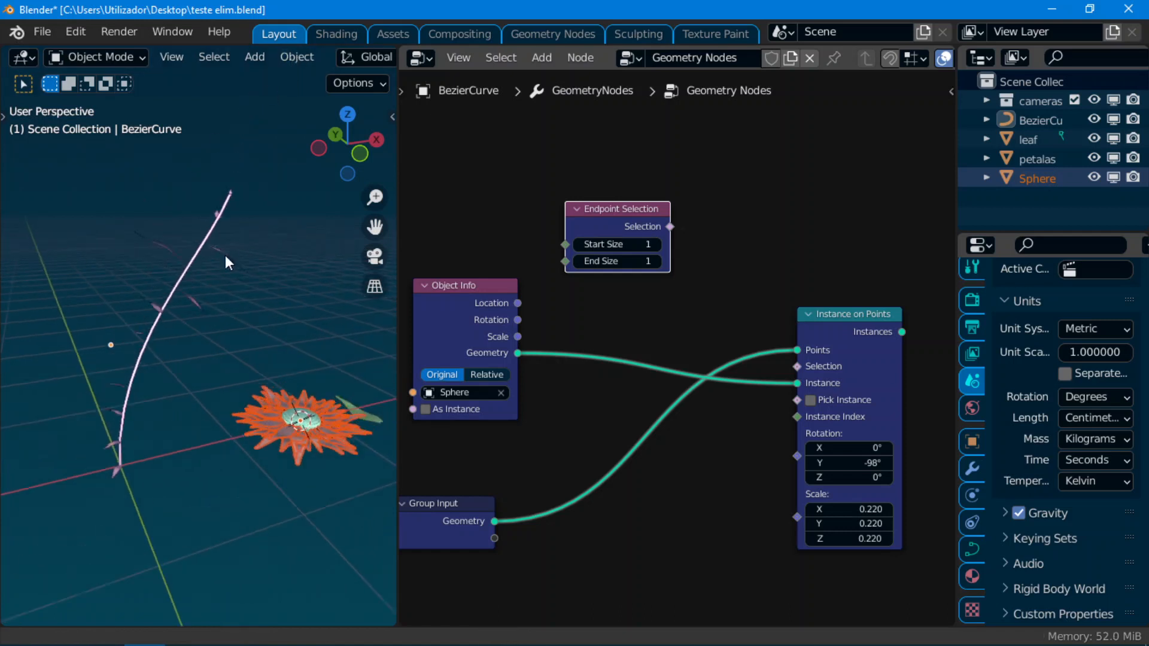
scroll(634, 251, up, 2)
click(639, 230)
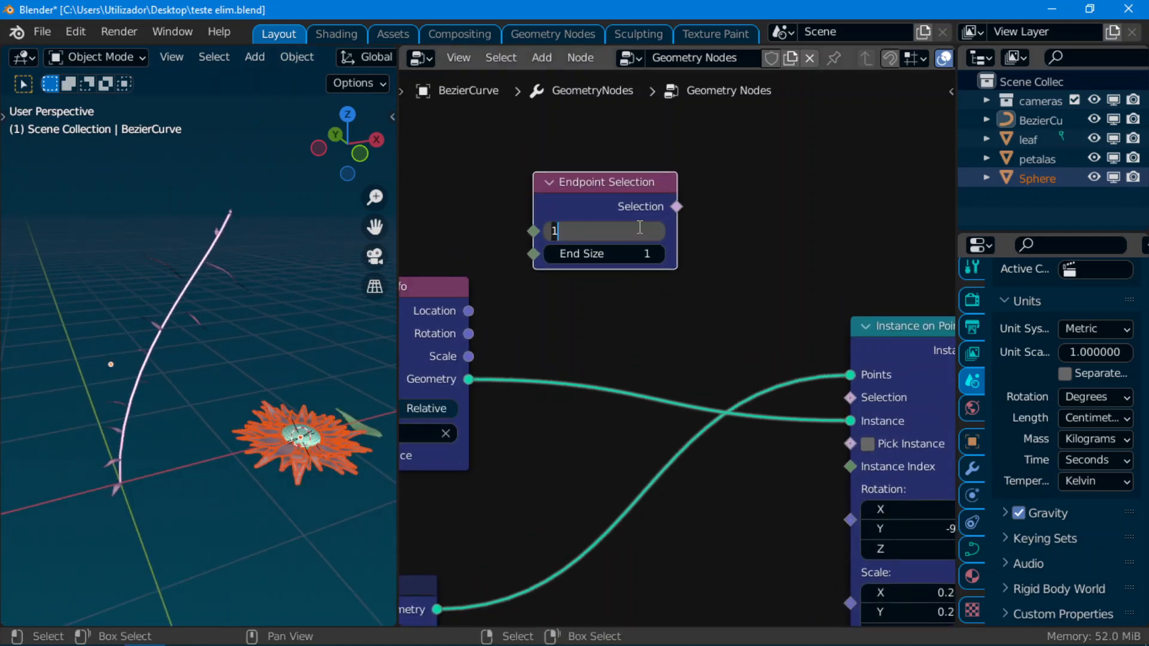
text(0)
key(Return)
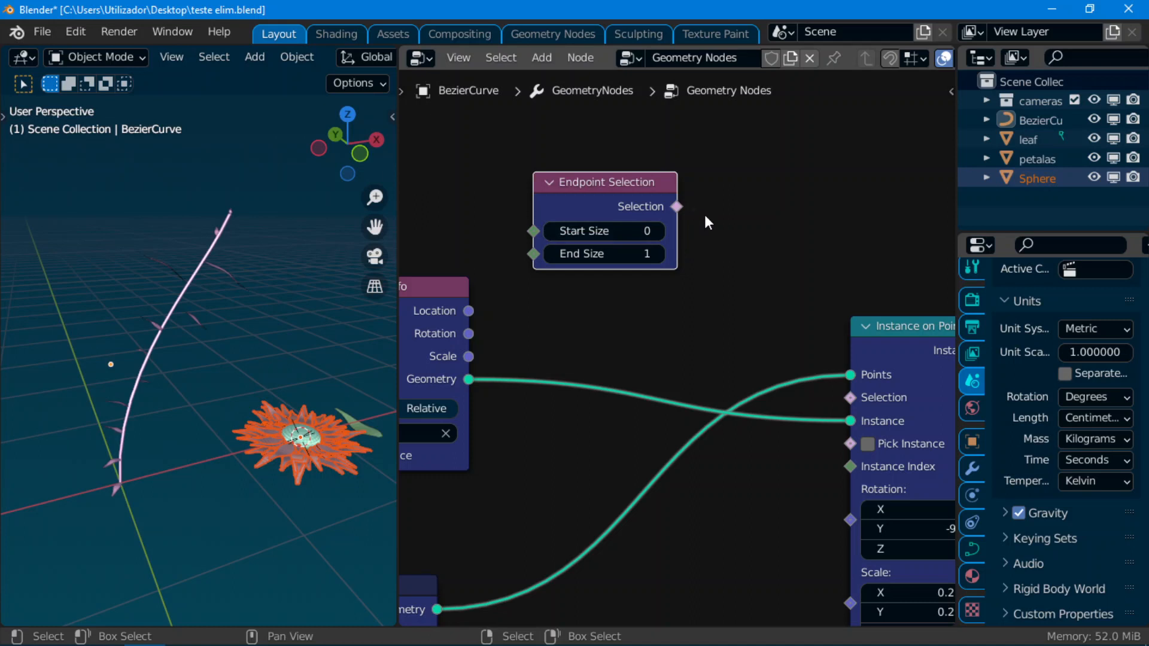
drag(680, 208, 850, 397)
scroll(845, 393, down, 2)
middle_drag(795, 511, 542, 426)
Reposition the Rotate Instances node between the leaves' Instance on Points and the Join Geometry node
scroll(541, 424, down, 8)
middle_drag(942, 539, 754, 435)
scroll(755, 435, down, 3)
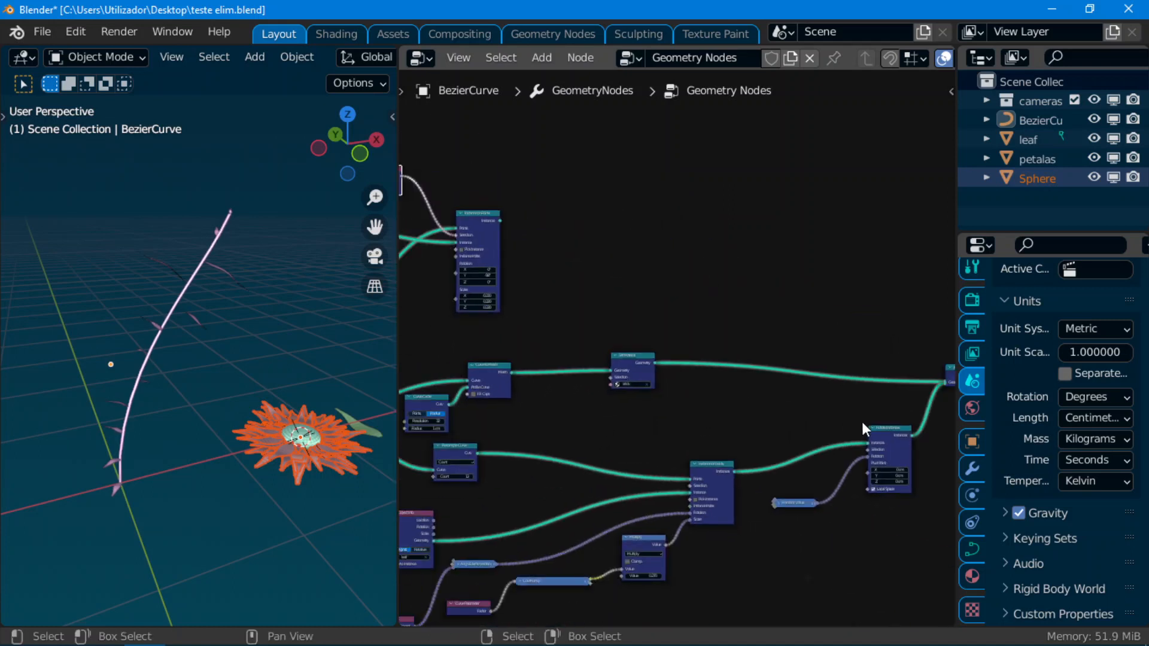
drag(880, 432, 811, 438)
middle_drag(811, 438, 618, 412)
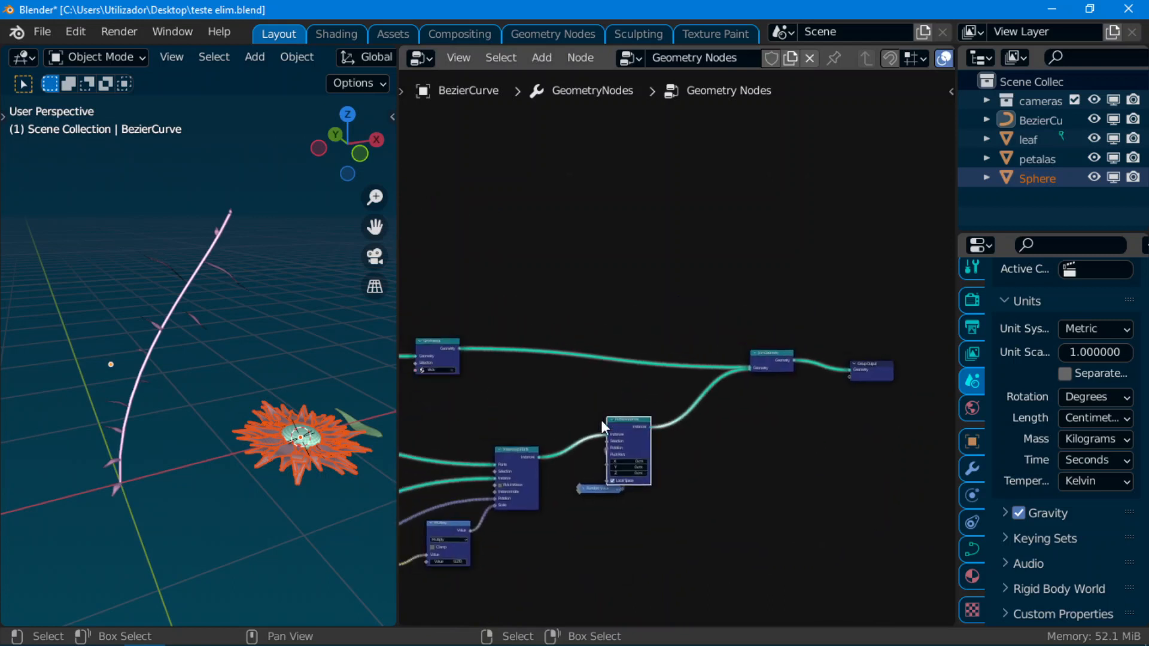
drag(622, 425, 671, 423)
scroll(697, 390, up, 3)
middle_drag(697, 390, 762, 458)
scroll(799, 548, down, 6)
middle_drag(798, 547, 727, 468)
click(833, 372)
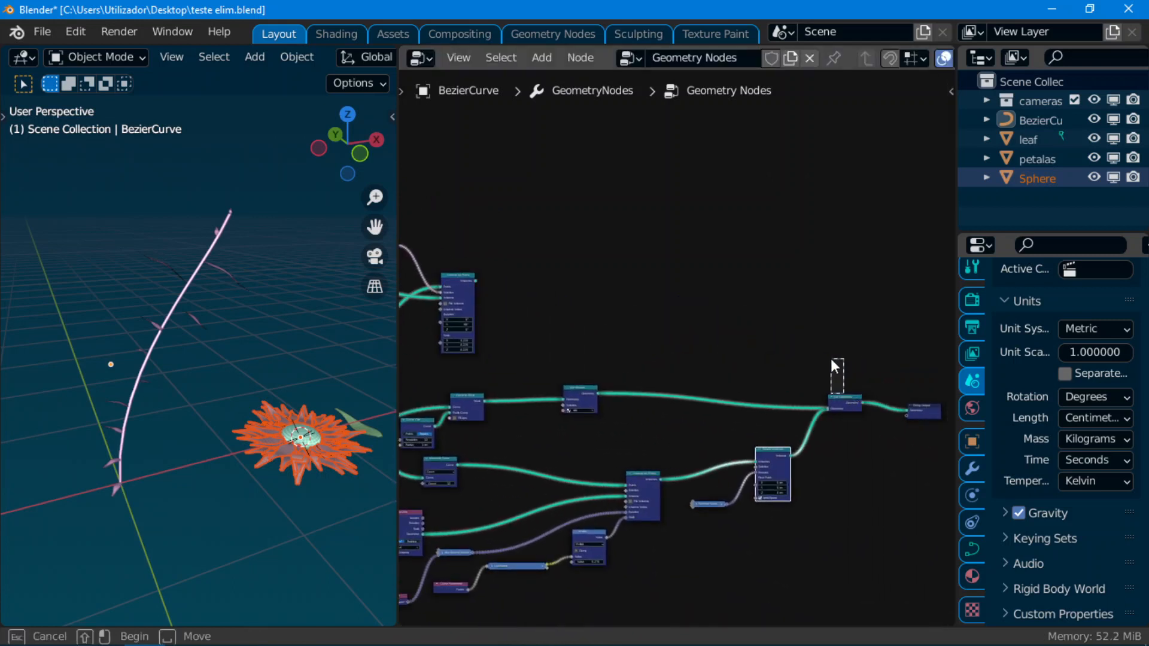
Link the Instances output of the flower's Instance on Points node to the Join Geometry node
click(465, 293)
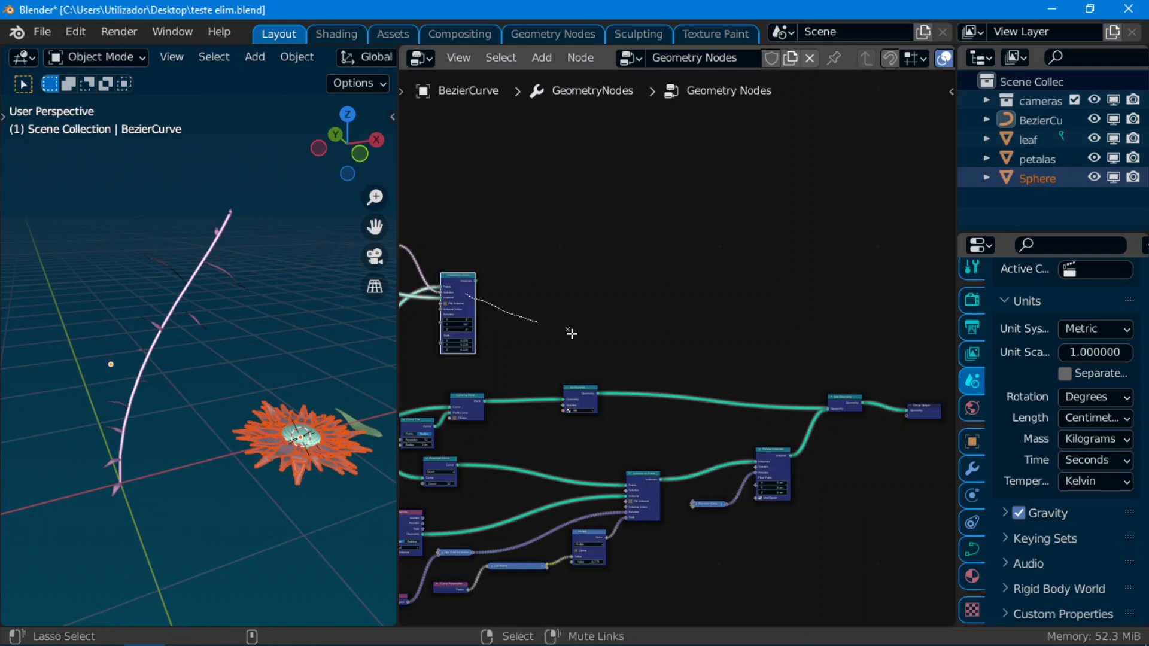
alt+right_drag(464, 286, 571, 191)
scroll(526, 256, up, 3)
middle_drag(463, 304, 757, 272)
scroll(757, 273, up, 3)
middle_drag(818, 349, 729, 388)
scroll(693, 350, up, 1)
drag(595, 210, 902, 238)
scroll(878, 437, down, 3)
middle_drag(879, 457, 499, 409)
scroll(515, 371, up, 2)
drag(442, 190, 764, 378)
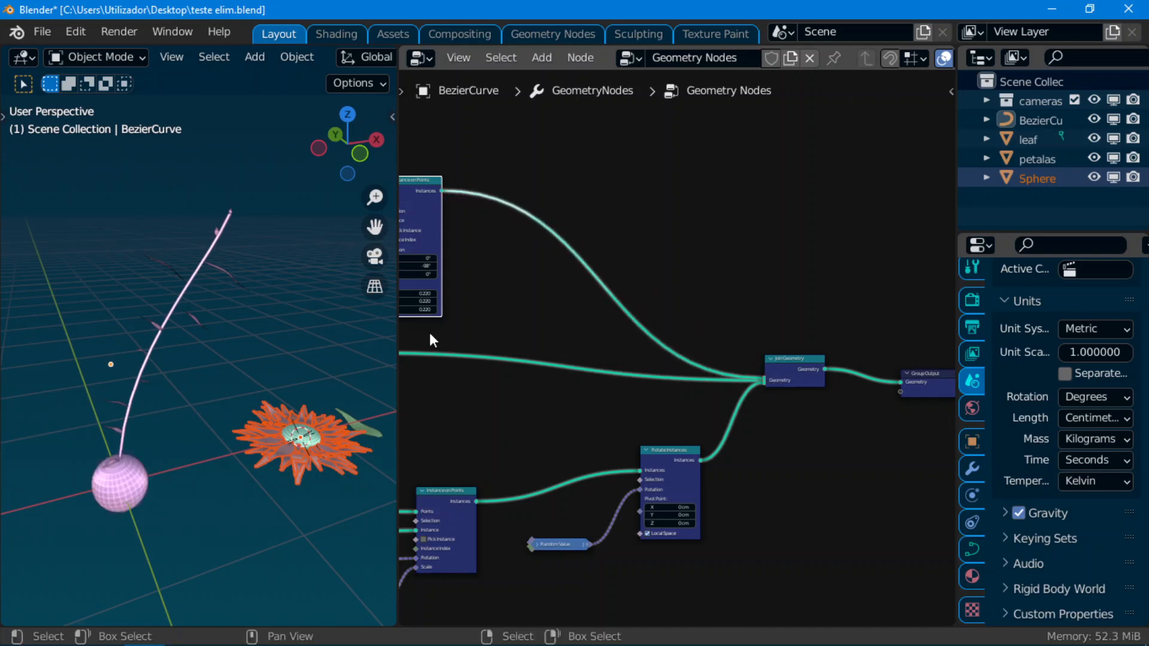
Enable As Instance on the sphere's Object Info node so the flower is instanced together with its petals
scroll(195, 479, down, 2)
shift+middle_drag(195, 480, 402, 478)
scroll(801, 473, down, 3)
middle_drag(827, 476, 855, 482)
scroll(681, 346, up, 4)
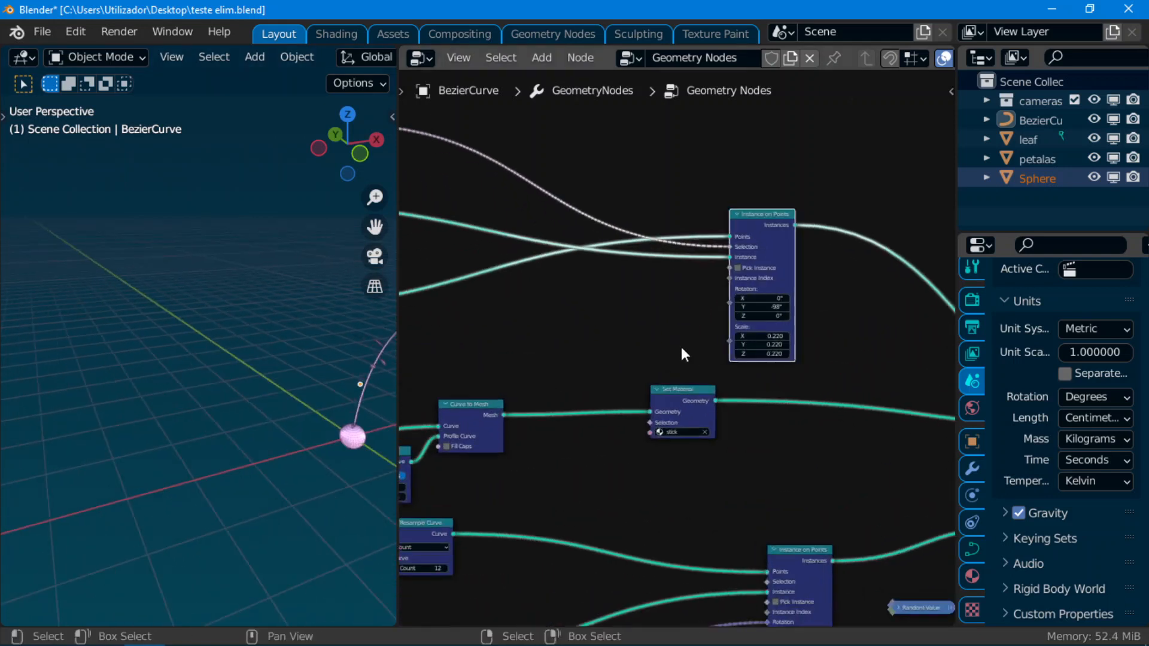
middle_drag(244, 365, 175, 425)
scroll(148, 459, up, 3)
scroll(208, 422, up, 3)
middle_drag(555, 352, 901, 410)
scroll(372, 393, up, 4)
scroll(223, 450, down, 4)
shift+middle_drag(224, 450, 259, 390)
scroll(331, 364, up, 4)
scroll(330, 364, down, 4)
shift+middle_drag(315, 325, 292, 313)
scroll(796, 335, up, 3)
middle_drag(778, 335, 647, 371)
click(623, 415)
scroll(228, 371, down, 5)
middle_drag(221, 364, 160, 410)
Enter Edit Mode on the Bezier curve and draw a new freehand stem beside the original one
key(t)
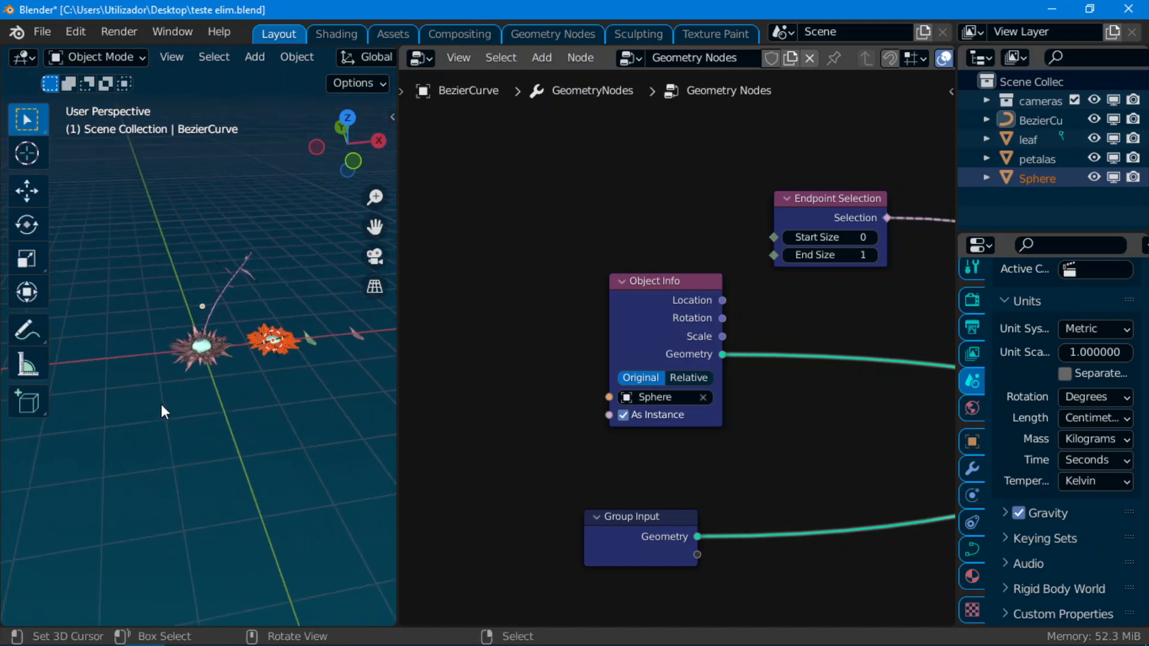
key(t)
key(Tab)
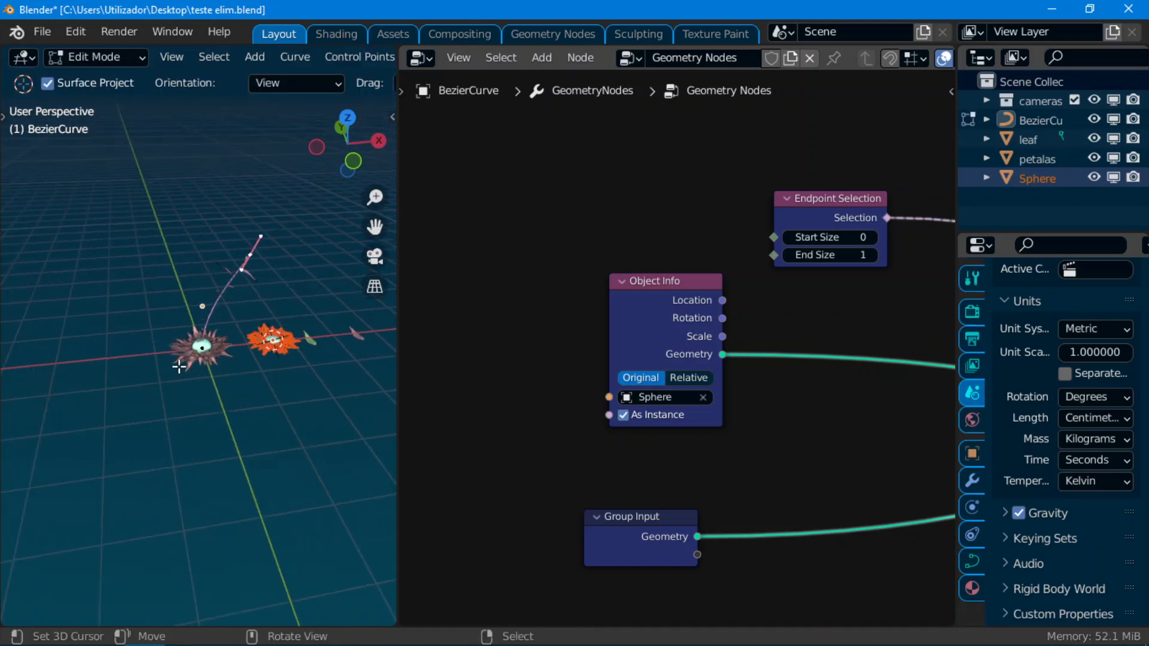
key(t)
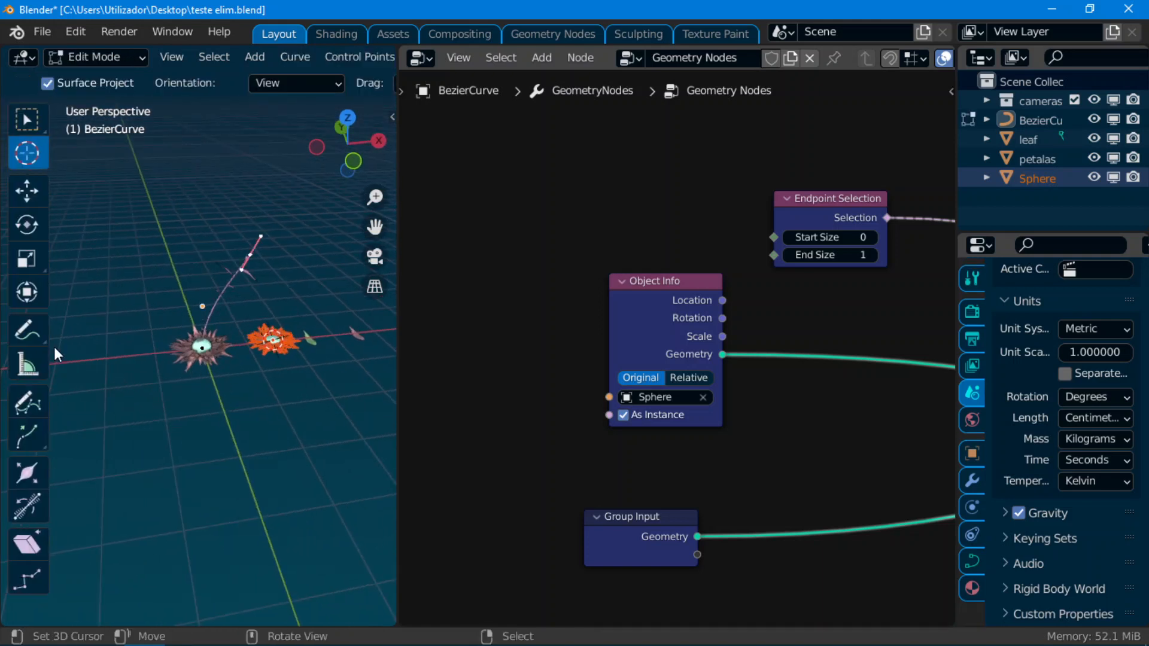
click(29, 400)
drag(88, 360, 112, 209)
mouse_move(141, 344)
middle_down()
mouse_move(232, 362)
mouse_move(200, 360)
mouse_move(226, 339)
middle_up()
key(Tab)
key(Tab)
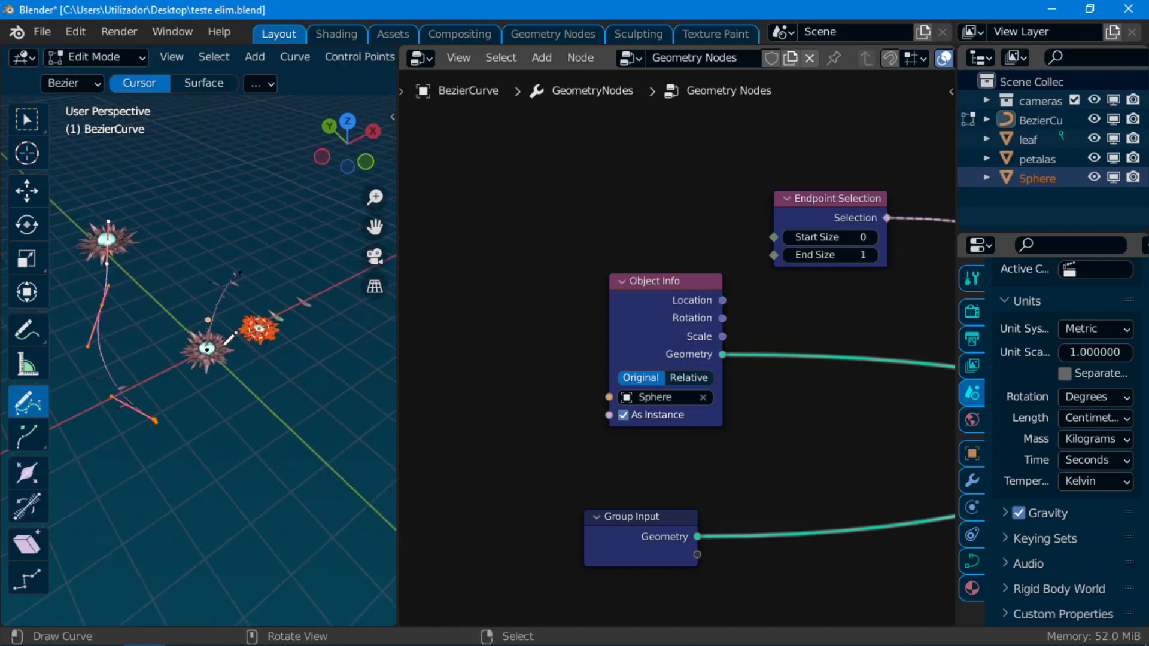
Delete the original stem's vertices from the Bezier curve and return to Object Mode
key(x)
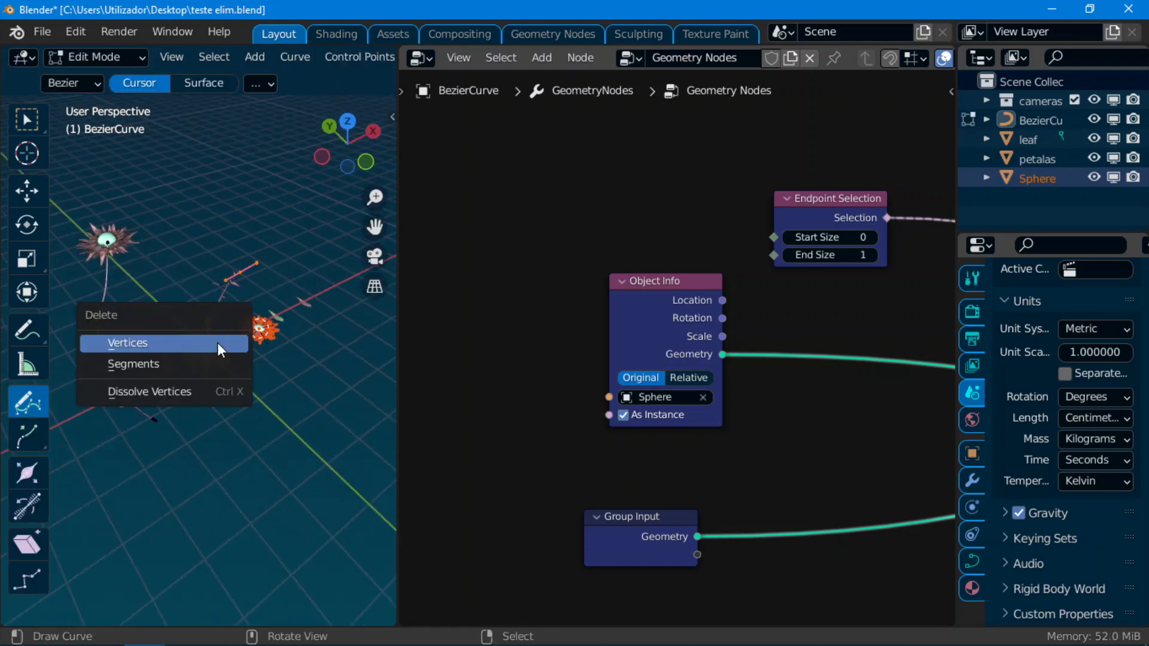
click(218, 342)
key(Tab)
scroll(217, 342, up, 5)
middle_drag(217, 342, 357, 371)
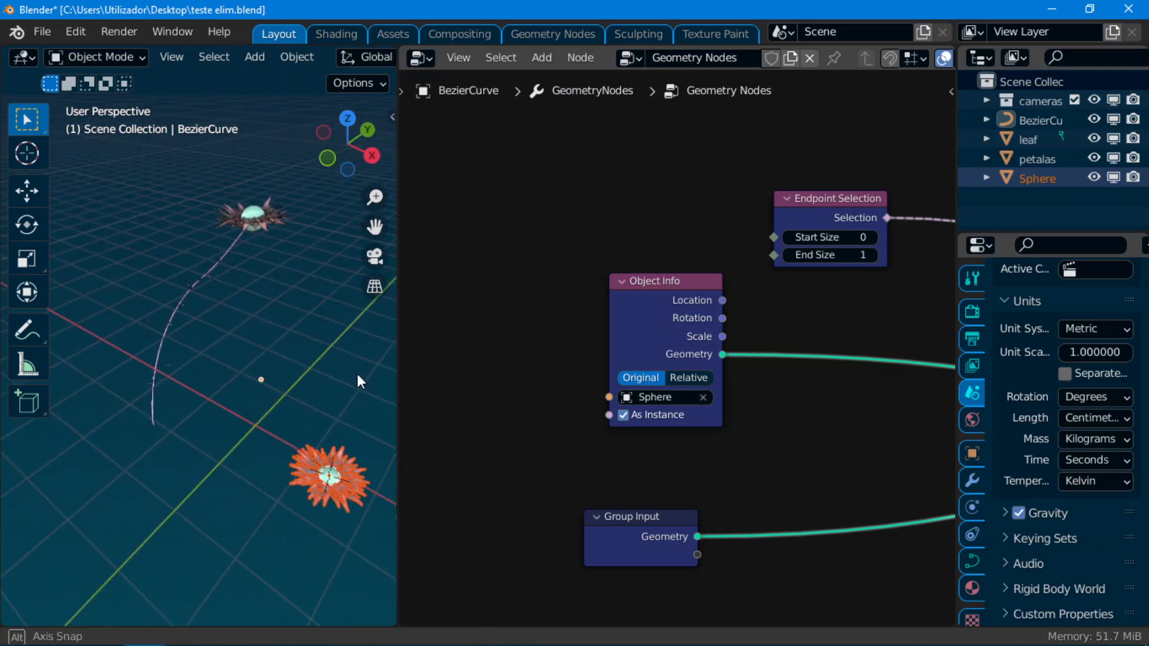
Inspect the flower at the tip of the drawn stem and compare it with the source flower
scroll(343, 421, down, 2)
scroll(229, 365, up, 2)
shift+middle_drag(343, 421, 265, 408)
scroll(304, 338, up, 4)
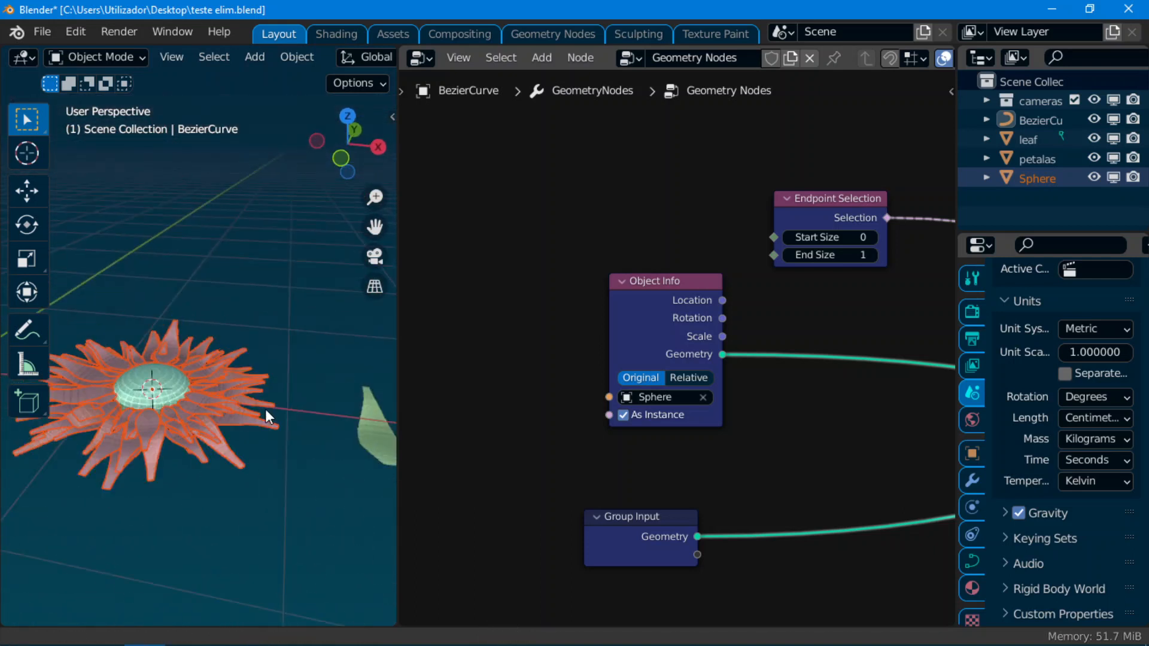
scroll(197, 404, down, 3)
scroll(177, 383, down, 2)
middle_drag(177, 382, 200, 419)
scroll(235, 387, up, 4)
right_click(235, 387)
scroll(200, 420, down, 3)
shift+middle_drag(125, 325, 195, 425)
scroll(200, 427, down, 3)
scroll(204, 429, up, 3)
Select the stem curve and set the flower Instance on Points scale to 0.600 on X, Y and Z
right_click(103, 283)
scroll(173, 383, down, 2)
middle_drag(173, 383, 371, 446)
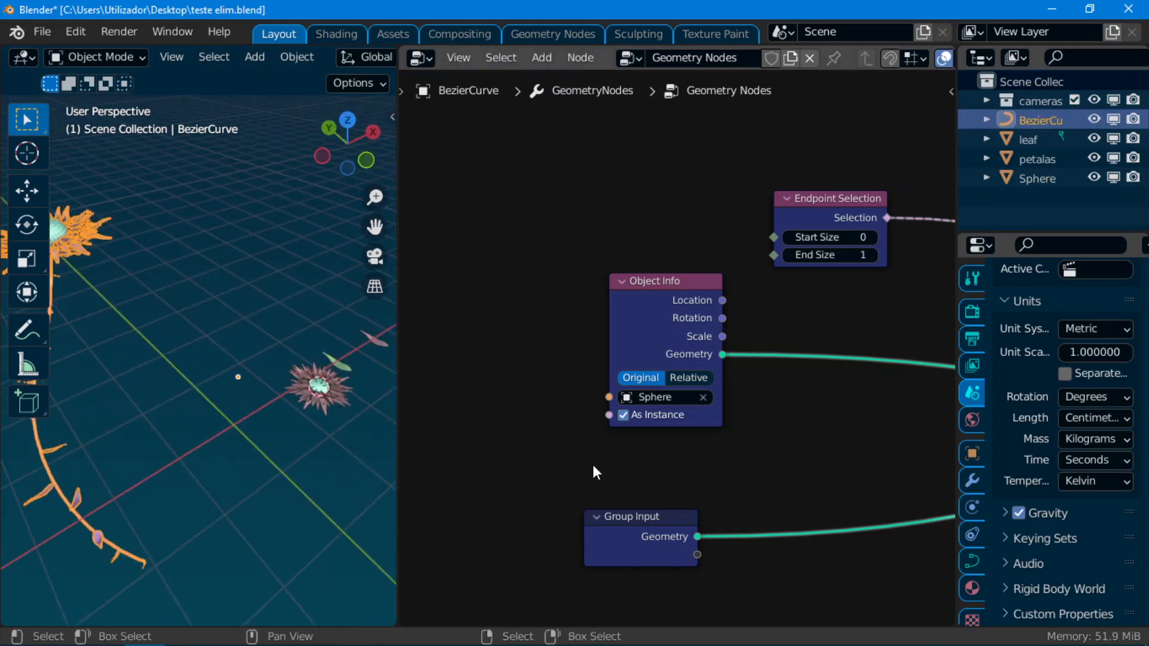
scroll(670, 432, down, 1)
right_click(328, 386)
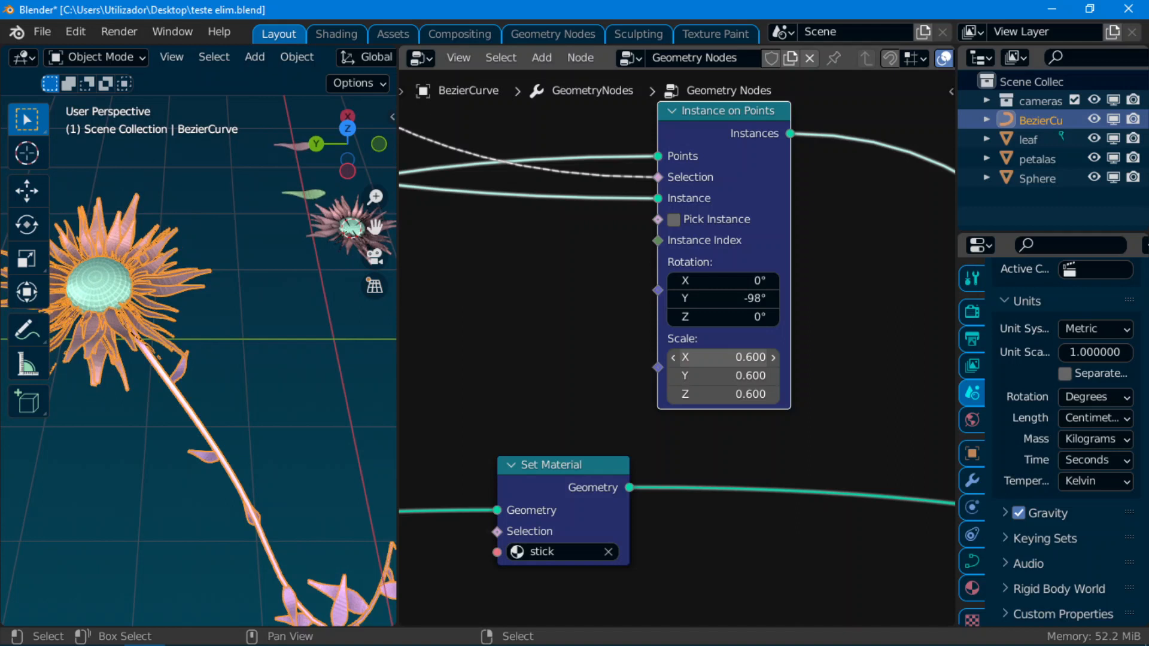
middle_drag(627, 313, 774, 251)
scroll(559, 349, down, 1)
middle_drag(559, 348, 464, 333)
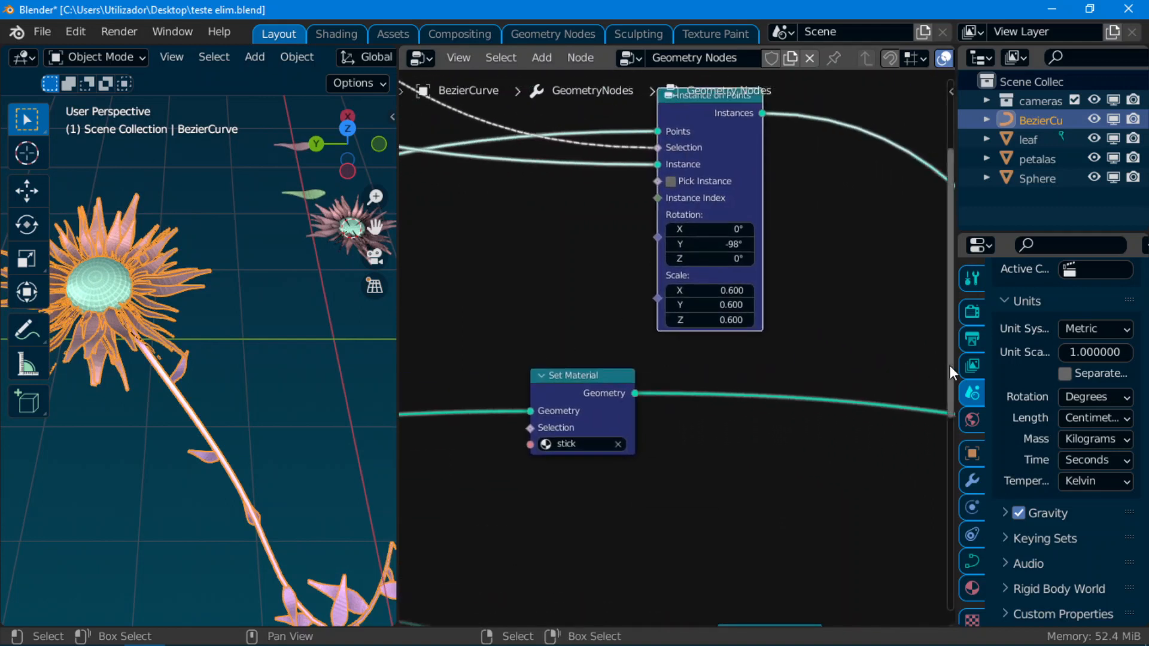
Set the flower's Instance on Points scale to 0.610 on X, Y and Z
drag(955, 363, 1051, 362)
middle_drag(677, 289, 749, 372)
scroll(749, 372, down, 1)
middle_drag(681, 435, 681, 280)
scroll(681, 280, up, 1)
key(shift+a)
mouse_move(681, 280)
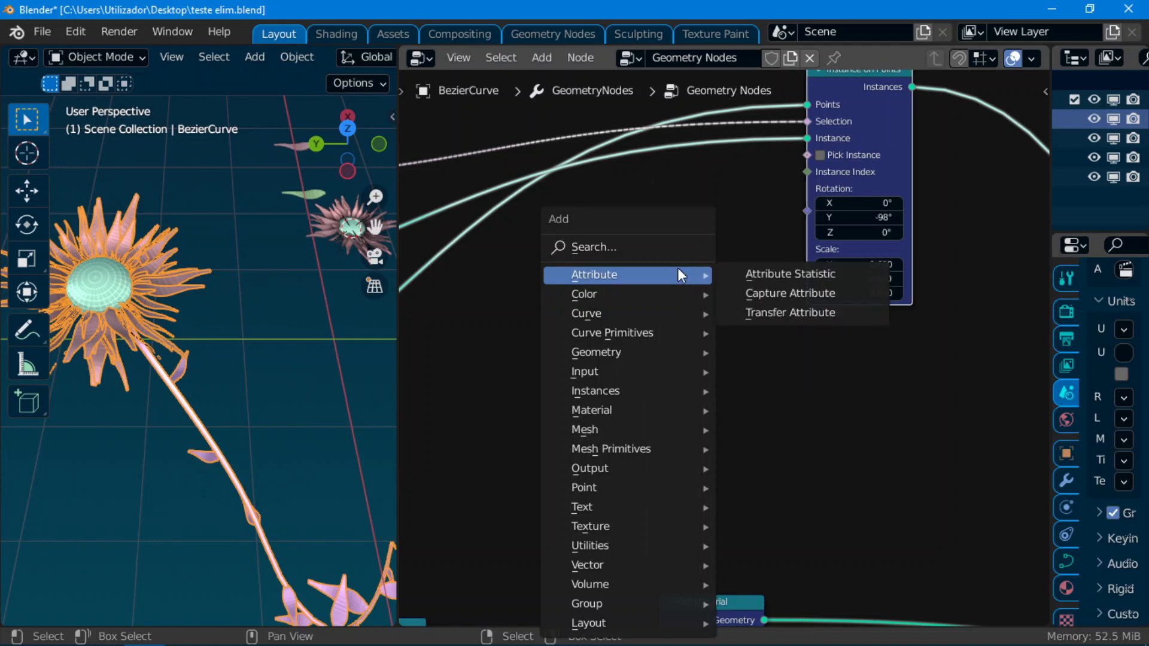
key(Escape)
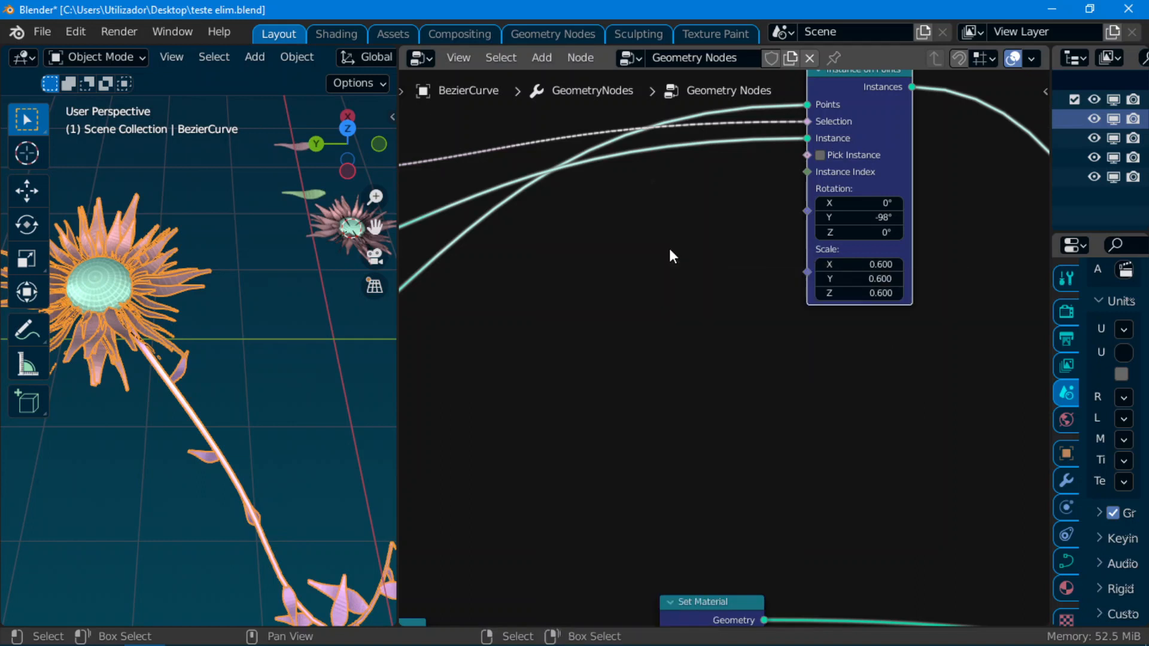
drag(847, 264, 855, 293)
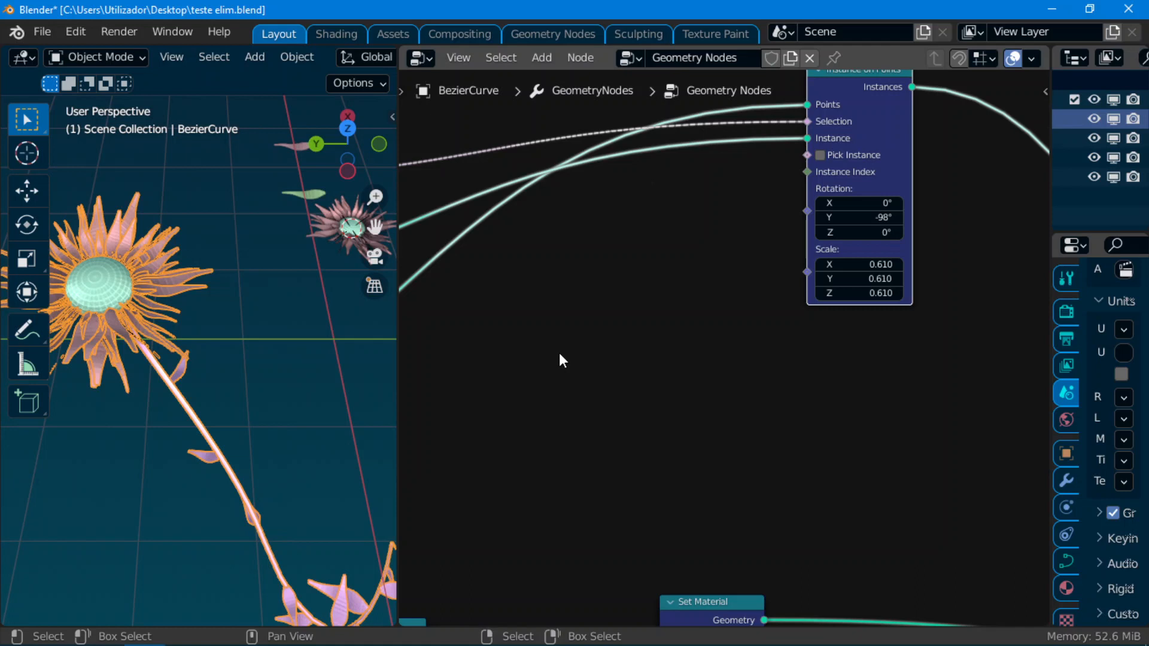
Add a Value node and connect it to the Scale input of the flower's Instance on Points
key(shift+a)
click(512, 249)
text(value)
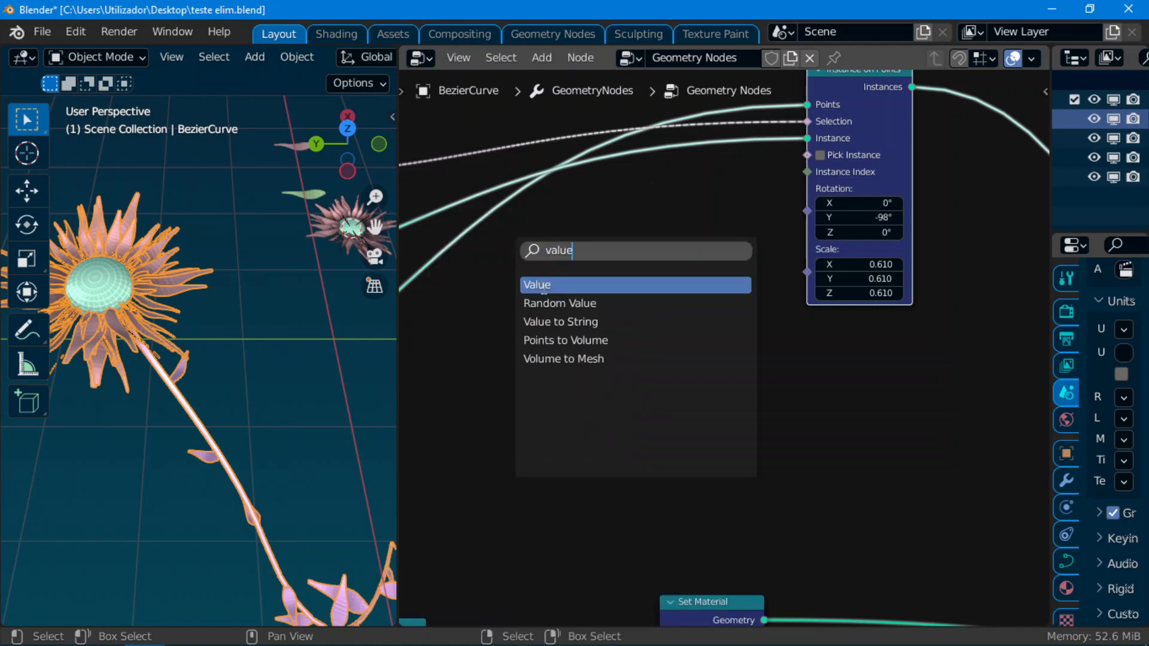
click(546, 288)
click(559, 297)
drag(628, 284, 807, 272)
scroll(601, 320, up, 1)
drag(612, 258, 743, 253)
scroll(688, 302, down, 3)
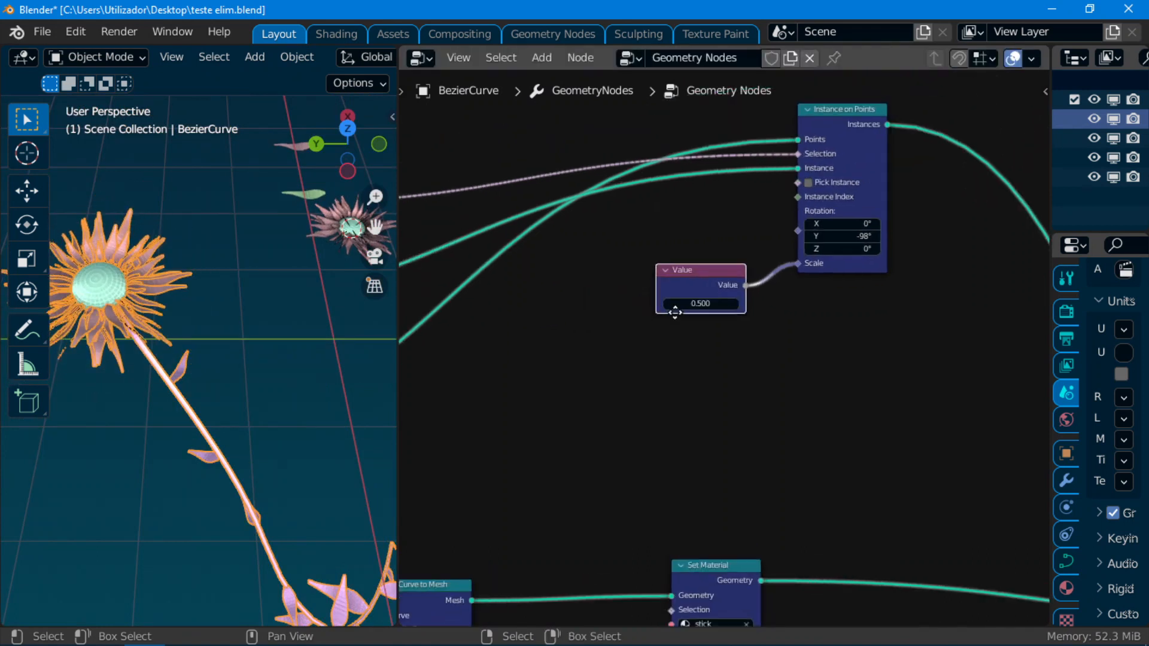
Try other values in the Value node driving the flower scale and check the flower's size in the viewport
middle_drag(675, 312, 726, 314)
scroll(726, 313, up, 1)
mouse_move(740, 308)
mouse_down()
mouse_move(775, 308)
mouse_move(725, 308)
mouse_move(765, 307)
mouse_move(746, 307)
mouse_up()
middle_drag(269, 395, 167, 291)
key(c)
key(Escape)
middle_drag(250, 308, 297, 320)
drag(732, 297, 708, 315)
middle_drag(251, 359, 149, 431)
Examine the ColorRamp and Multiply nodes that control the leaf scale along the stem
drag(1051, 461, 966, 464)
middle_drag(915, 497, 716, 409)
scroll(694, 371, up, 2)
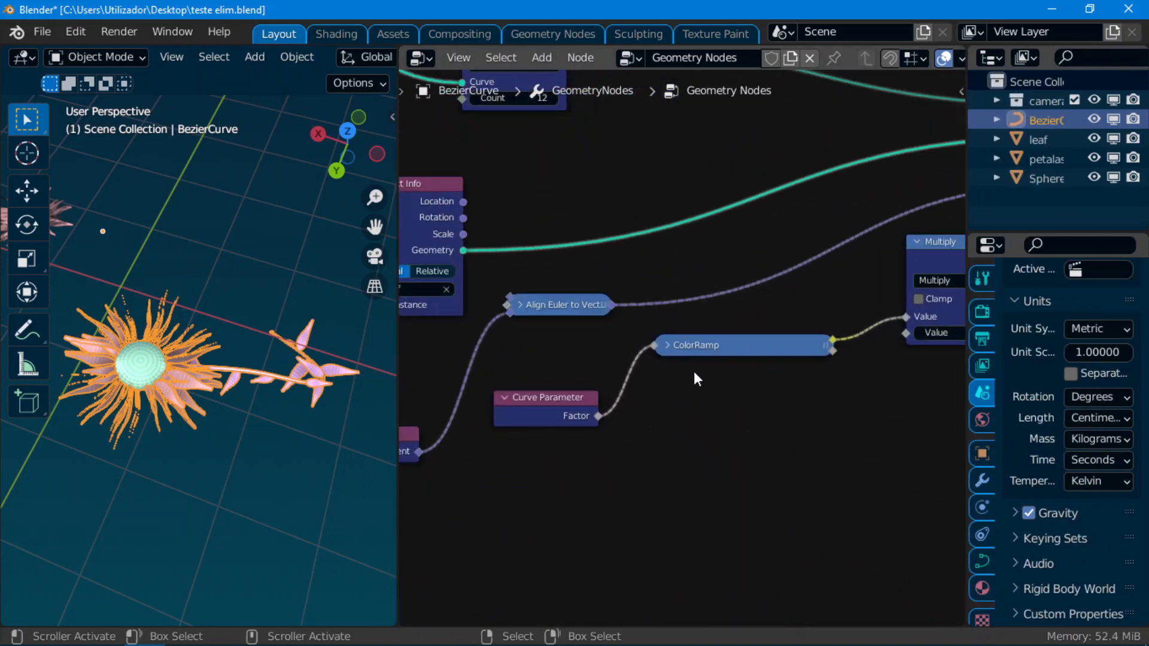
click(666, 347)
click(665, 347)
scroll(666, 348, down, 2)
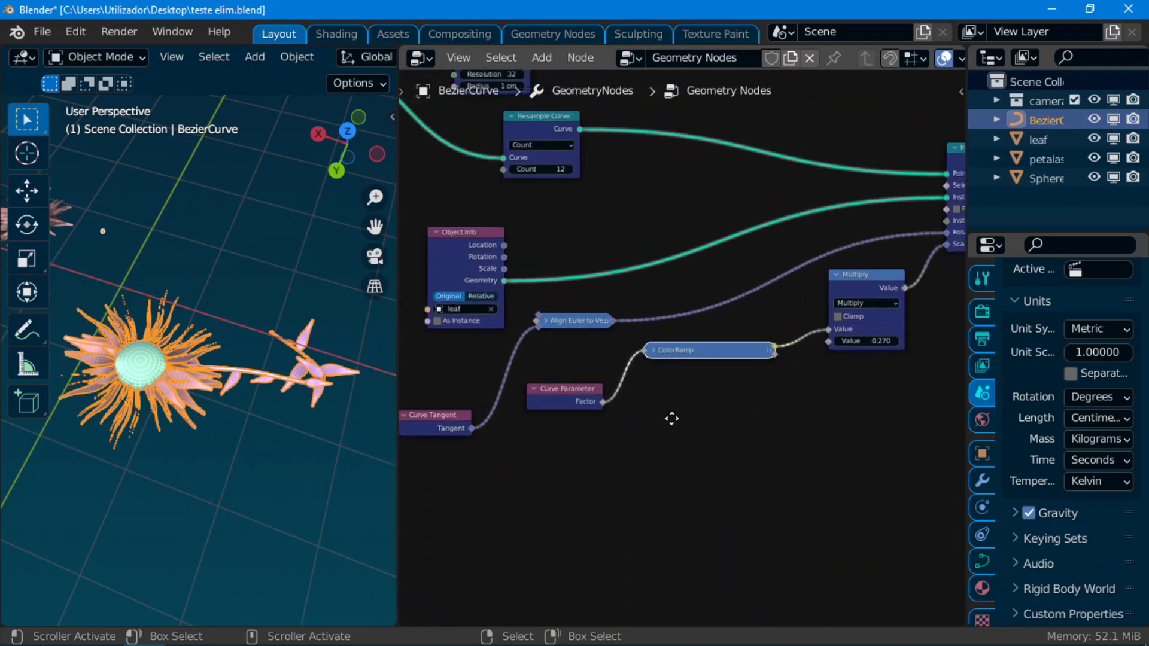
middle_drag(673, 416, 612, 487)
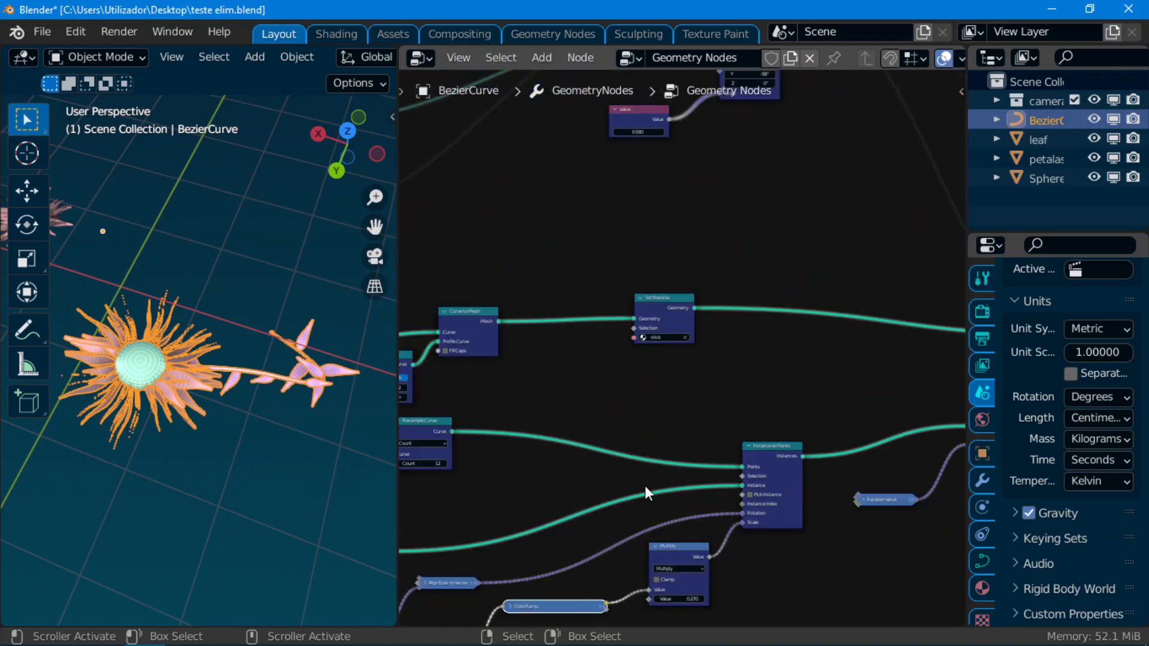
Add a Group Input node and connect its empty socket to the second Value input of the flower scale's Add node
middle_drag(590, 314, 558, 317)
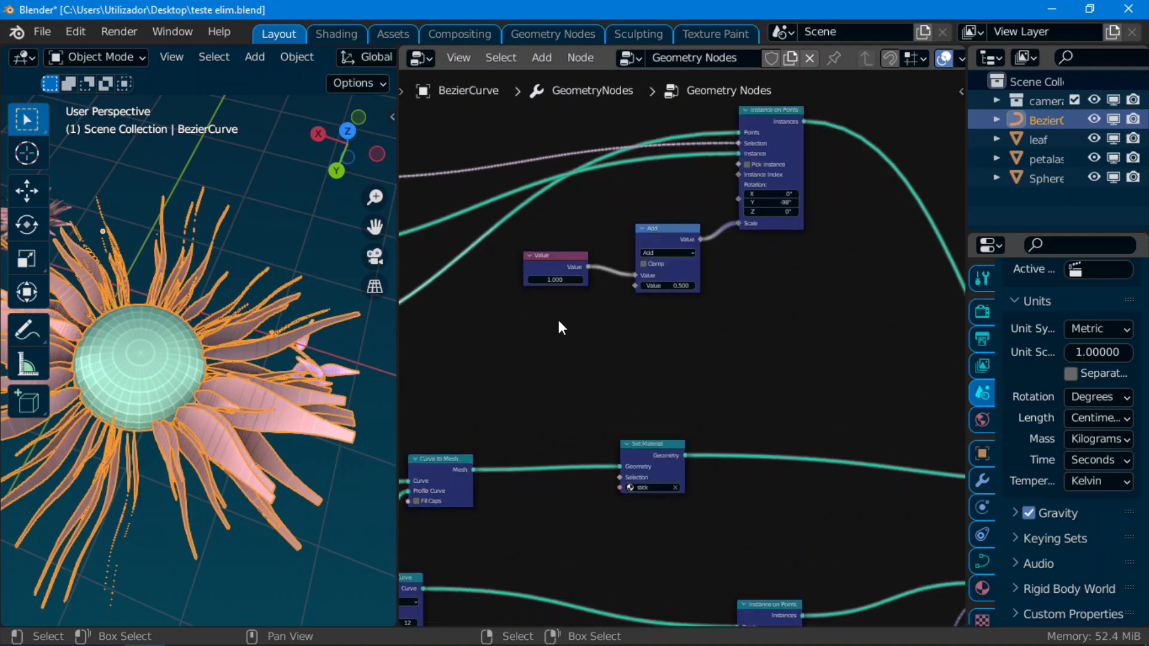
scroll(648, 315, up, 2)
key(shift+a)
click(608, 239)
text(gro)
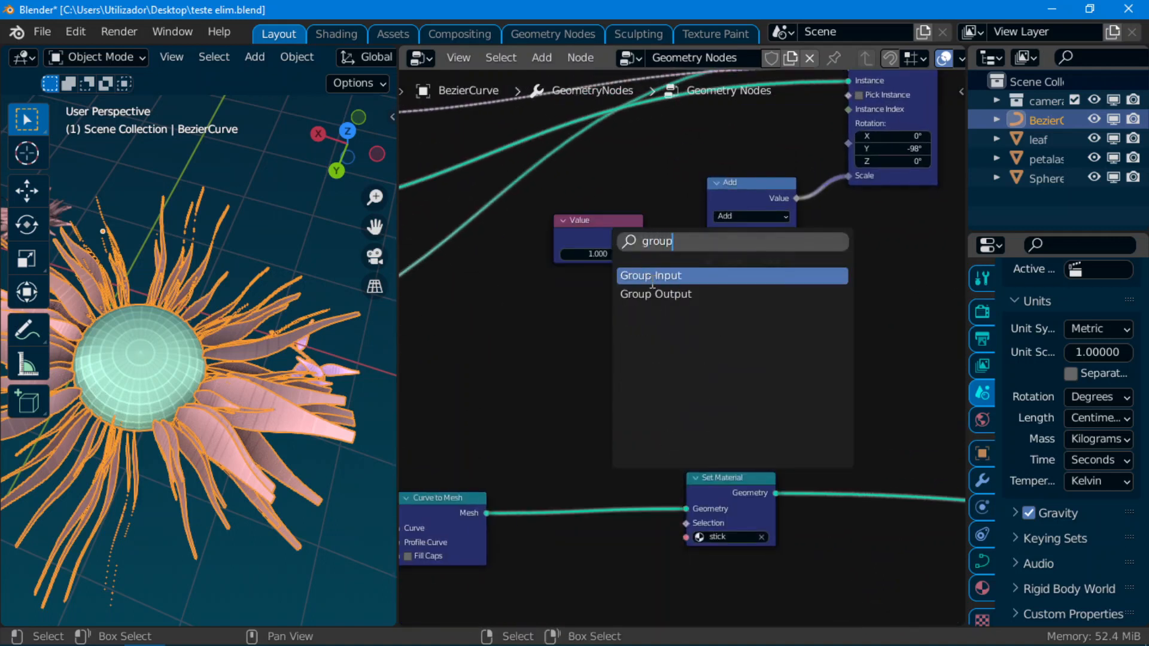
text(up)
click(652, 275)
click(558, 342)
scroll(683, 322, up, 3)
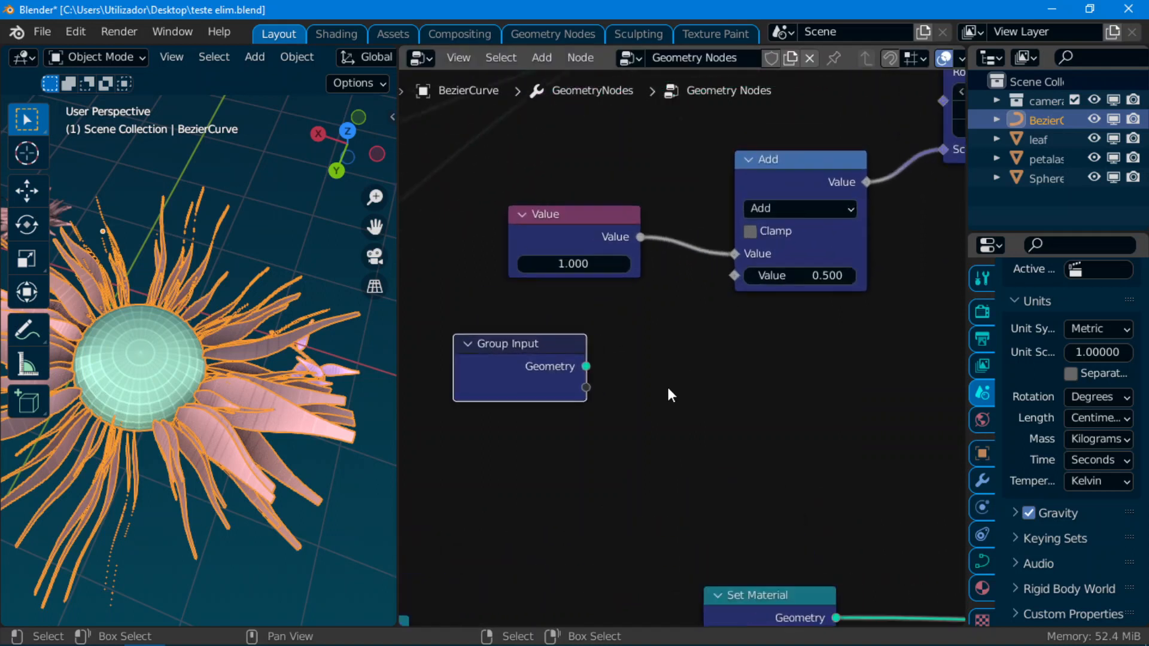
scroll(668, 389, down, 2)
drag(610, 388, 734, 297)
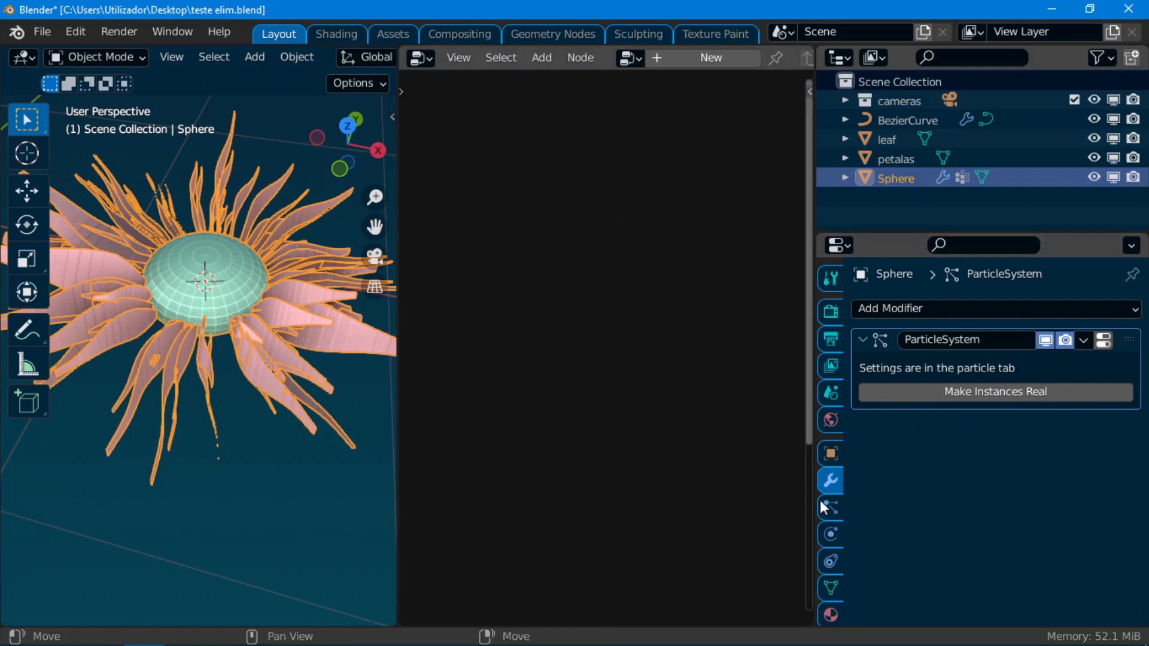
Set the rotation Phase in the Sphere's hair particle settings to 0.056 and check the petals
click(830, 507)
scroll(1004, 429, down, 10)
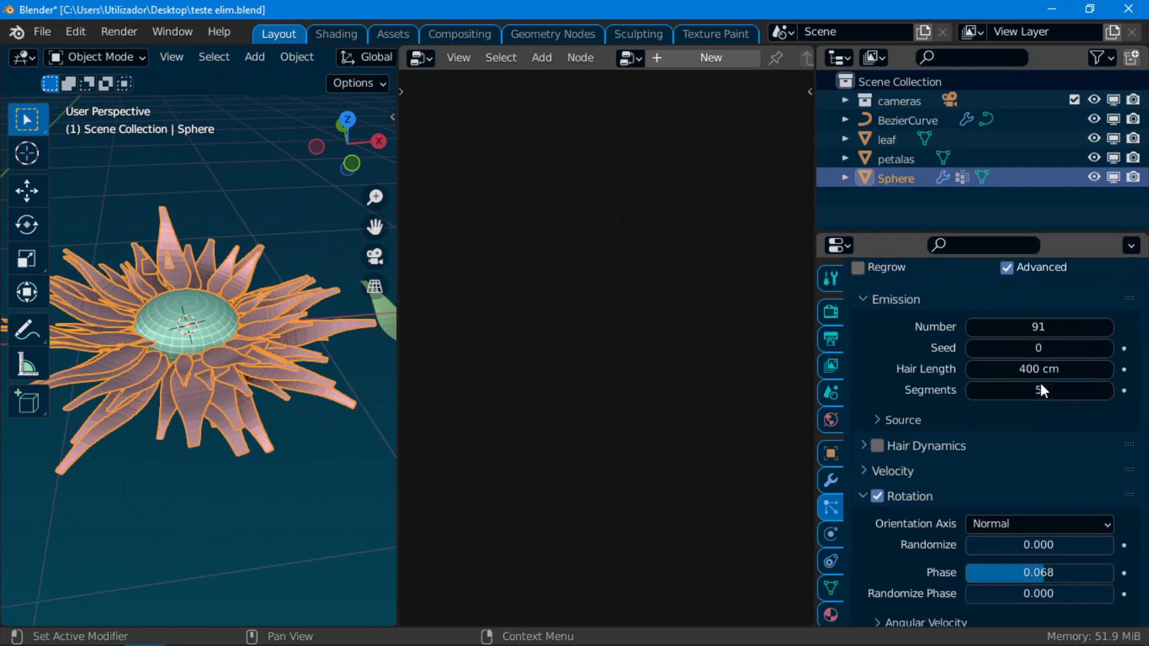
scroll(1035, 358, up, 5)
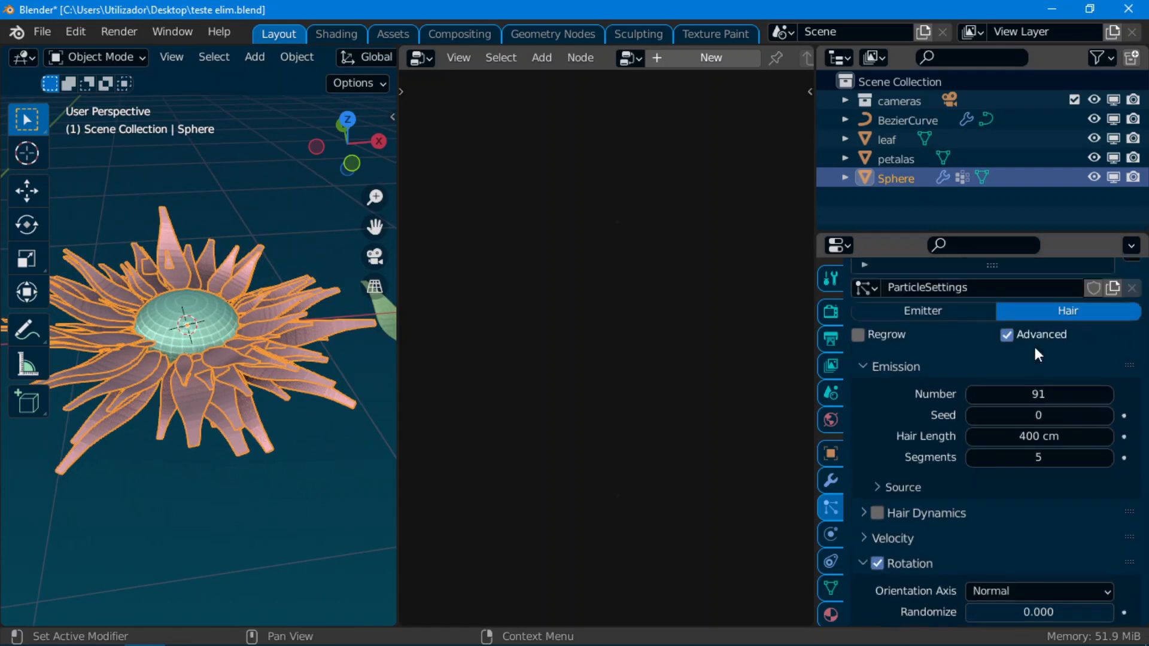
scroll(1010, 414, down, 5)
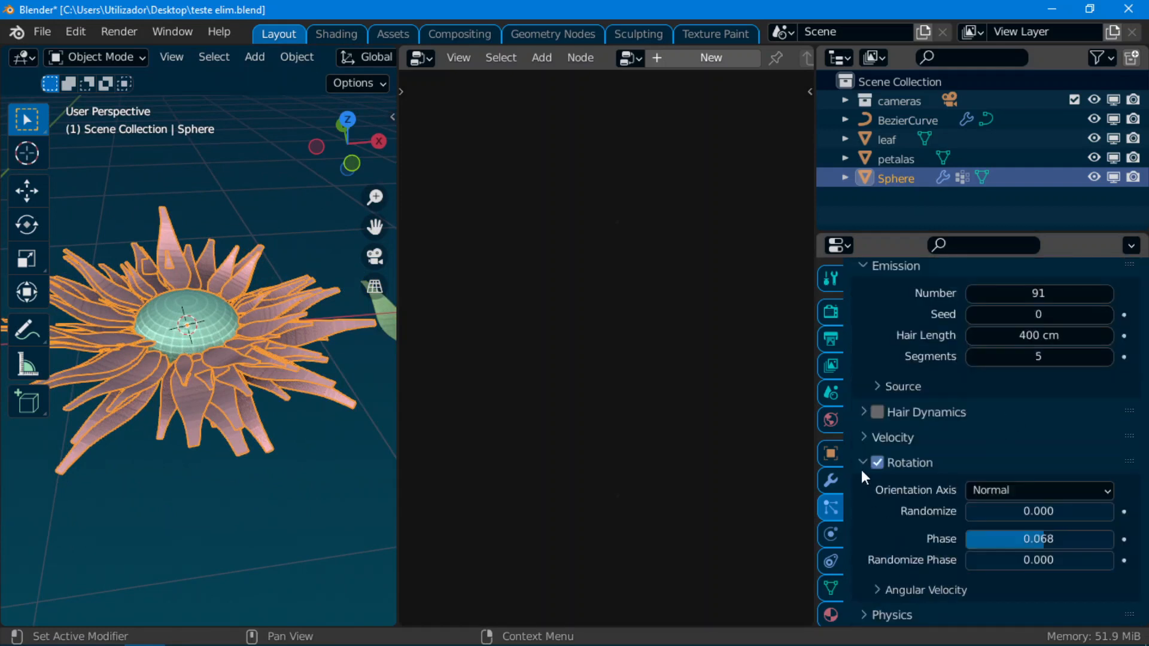
mouse_move(1023, 540)
mouse_down()
mouse_move(1001, 540)
mouse_move(1035, 540)
mouse_move(1021, 540)
mouse_up()
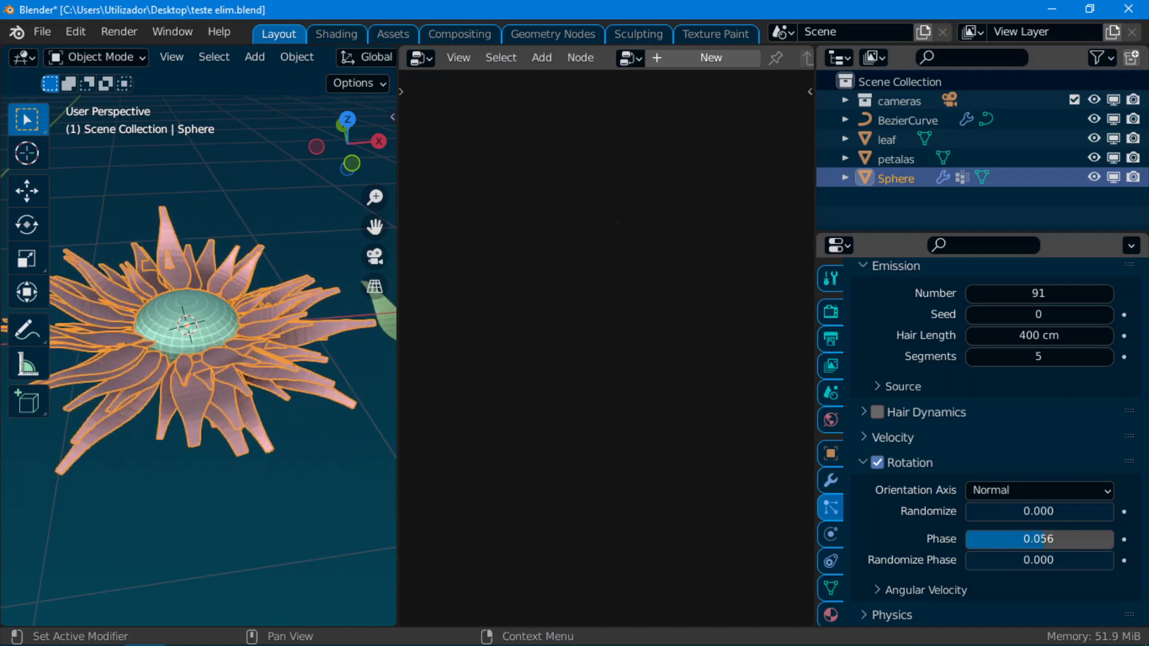
scroll(264, 401, down, 3)
scroll(275, 435, up, 4)
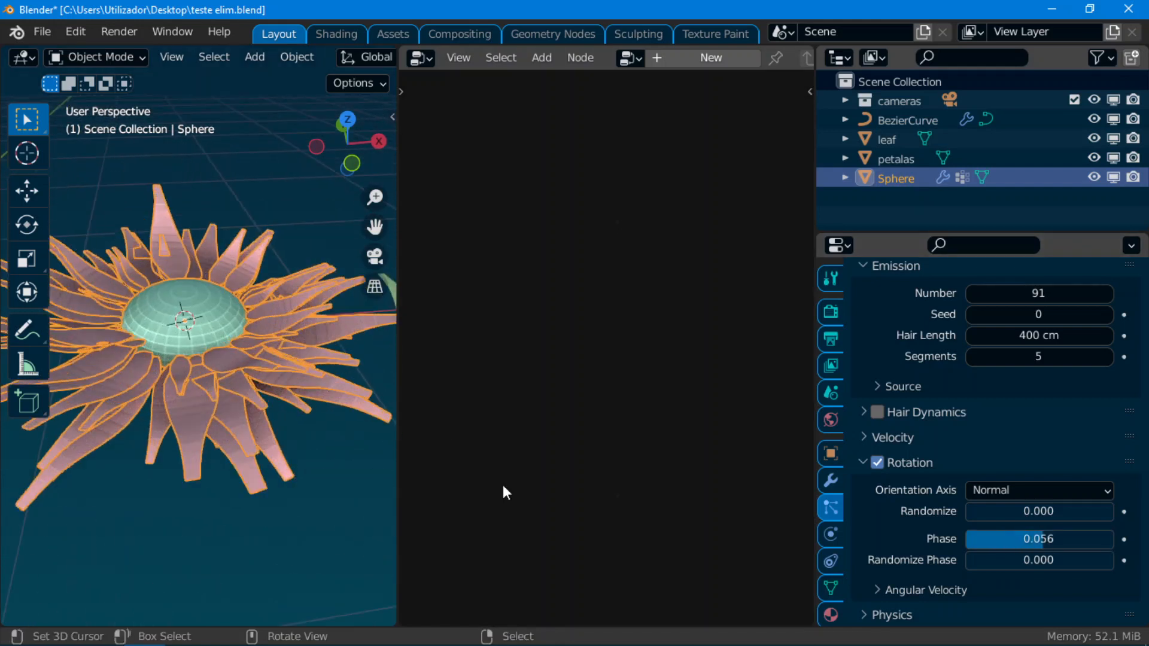
middle_drag(258, 387, 244, 522)
right_click(244, 522)
scroll(213, 323, down, 5)
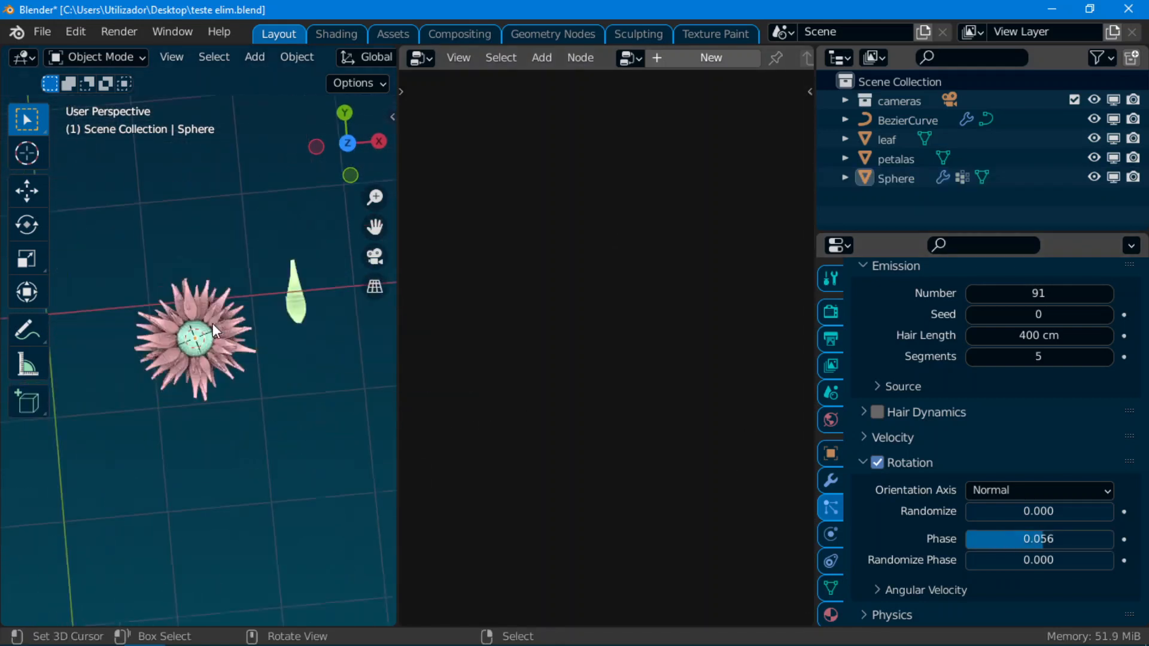
Select the stem curve again and return to the Group Input node feeding the flower scale's Add node
middle_drag(213, 324, 225, 285)
scroll(225, 286, down, 9)
middle_drag(101, 335, 317, 305)
scroll(201, 384, up, 8)
click(257, 333)
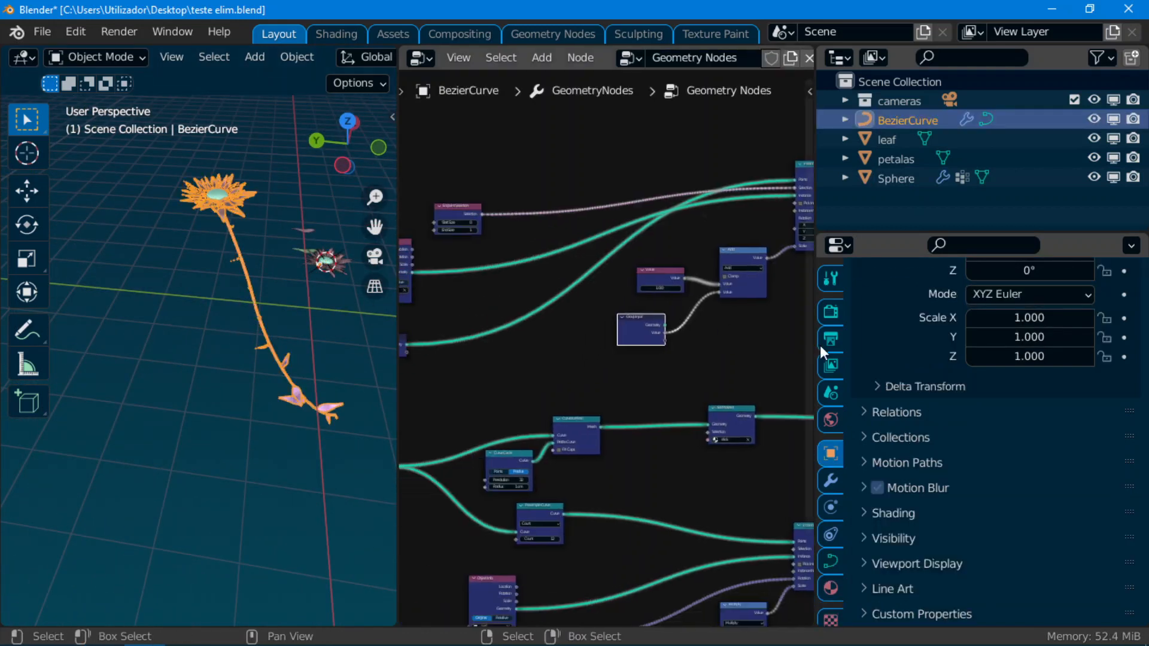
drag(813, 333, 929, 333)
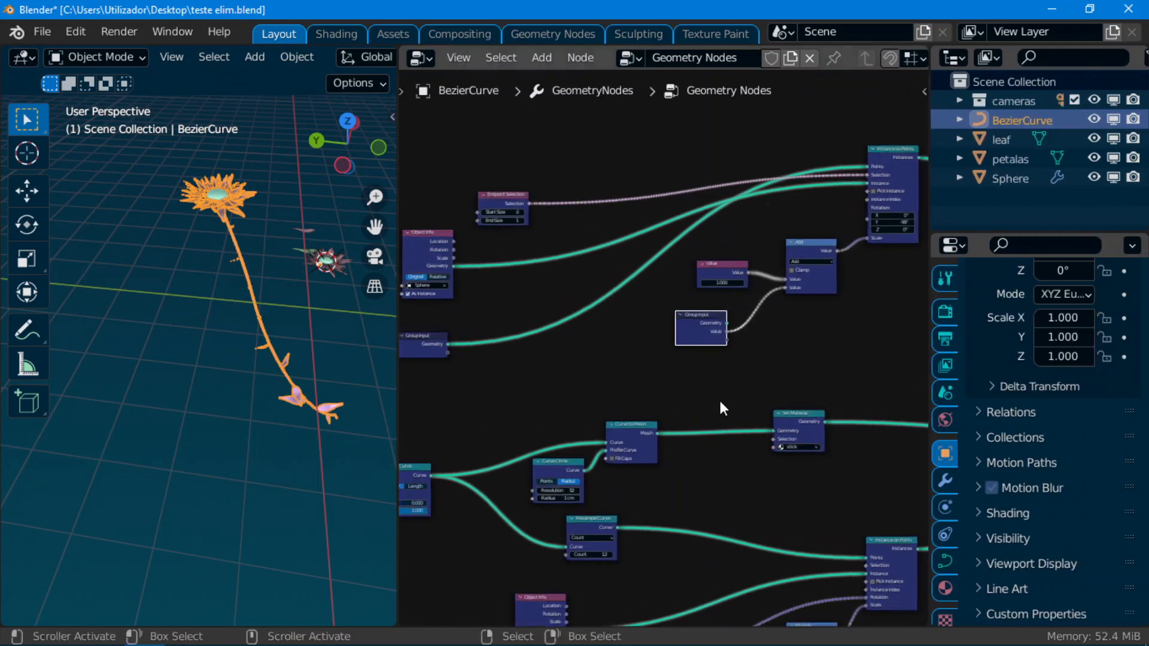
scroll(625, 395, up, 2)
scroll(626, 390, up, 4)
drag(551, 381, 545, 386)
scroll(639, 419, up, 3)
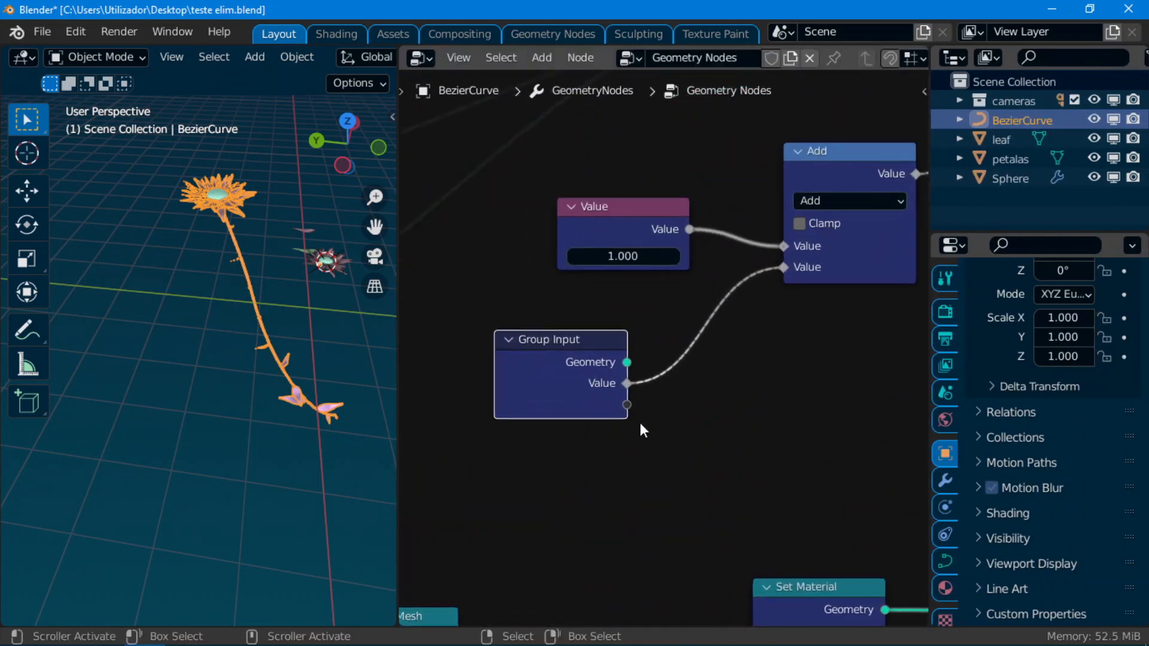
Rename the node group's Value input to "flower size"
middle_drag(640, 423, 628, 358)
scroll(598, 353, down, 2)
drag(536, 334, 541, 313)
scroll(552, 311, up, 1)
middle_drag(554, 311, 531, 368)
drag(531, 363, 525, 366)
key(n)
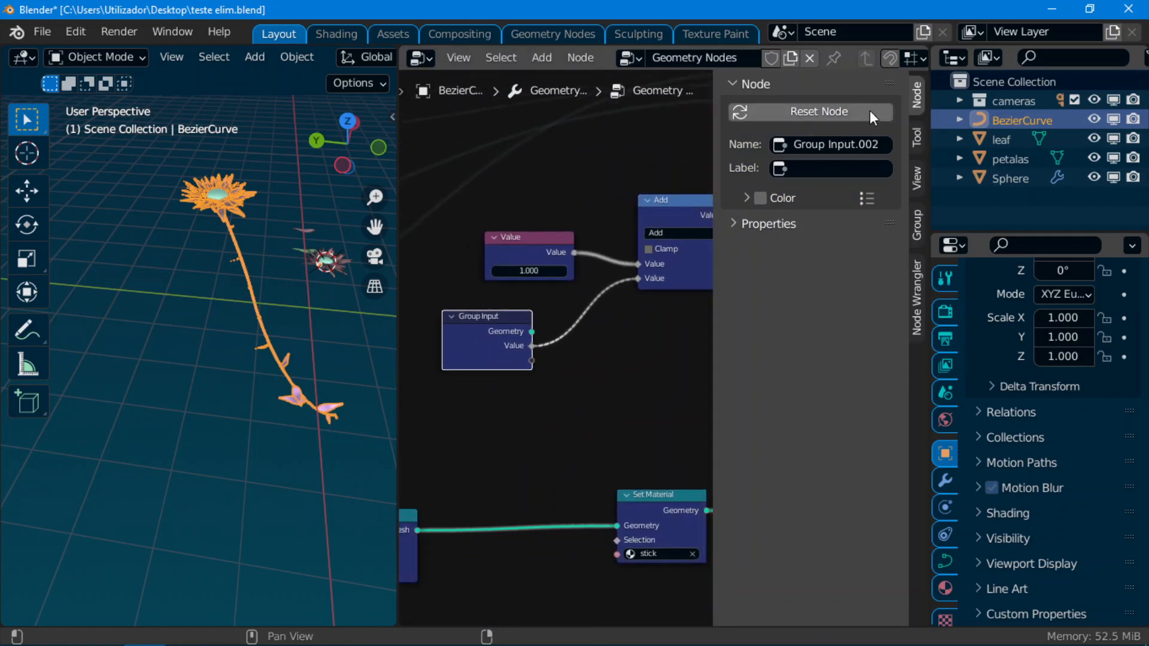
click(914, 137)
click(917, 176)
click(915, 218)
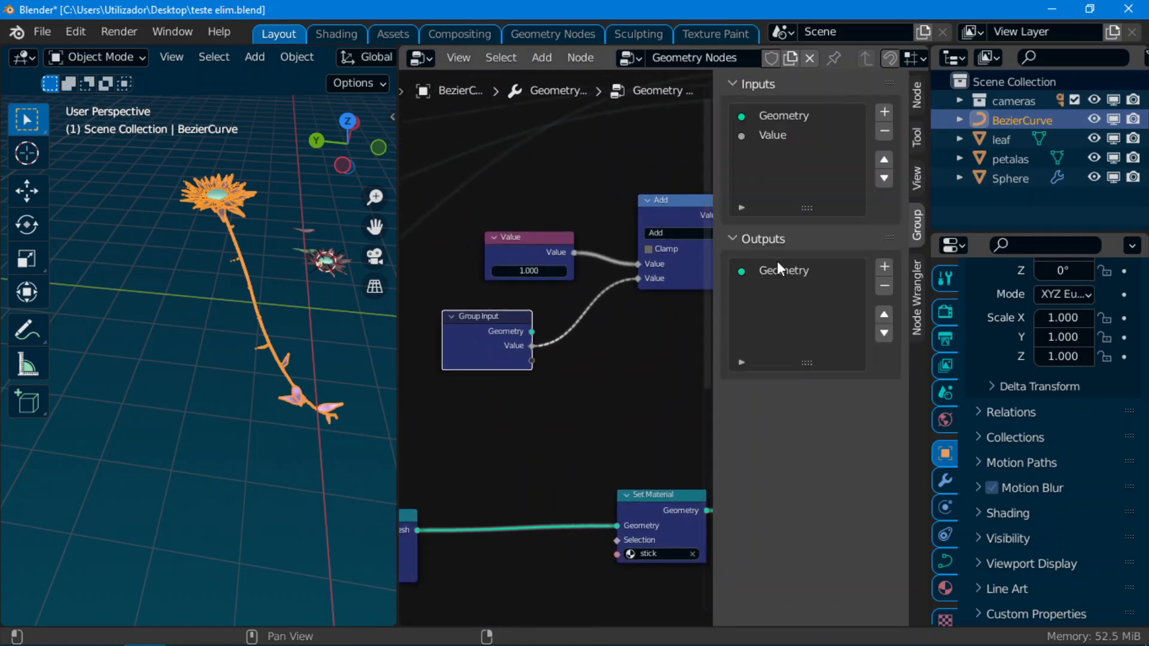
double_click(778, 135)
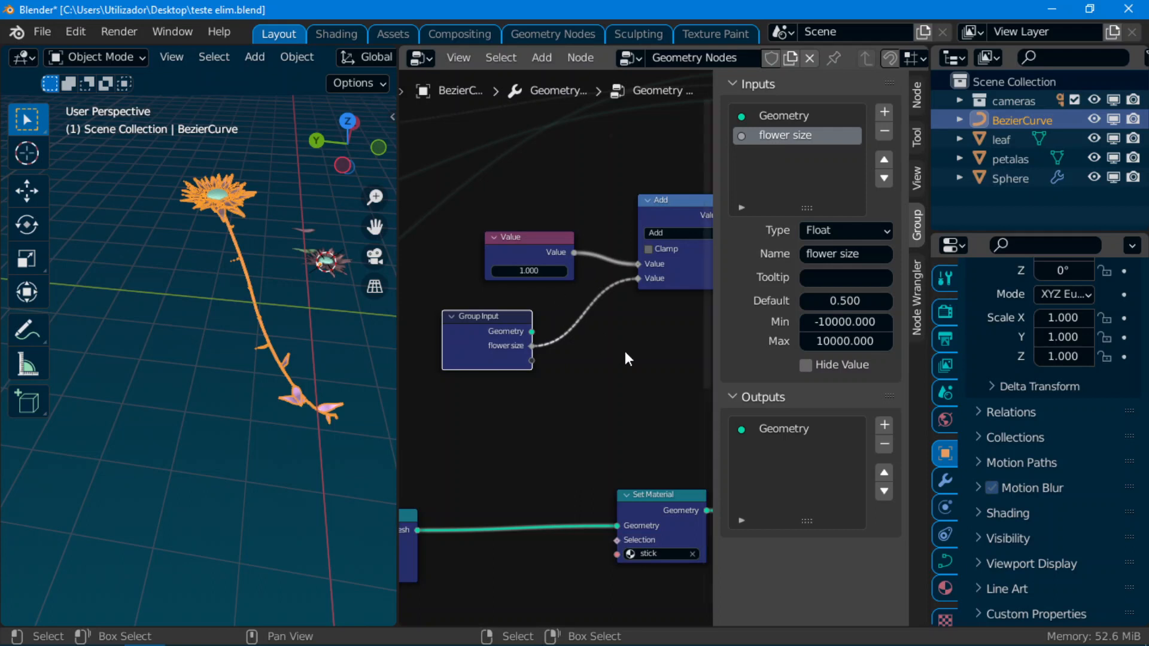
Set flower size to 0.200 in the curve's GeometryNodes modifier and collapse the Group Input node feeding the Add node
click(945, 480)
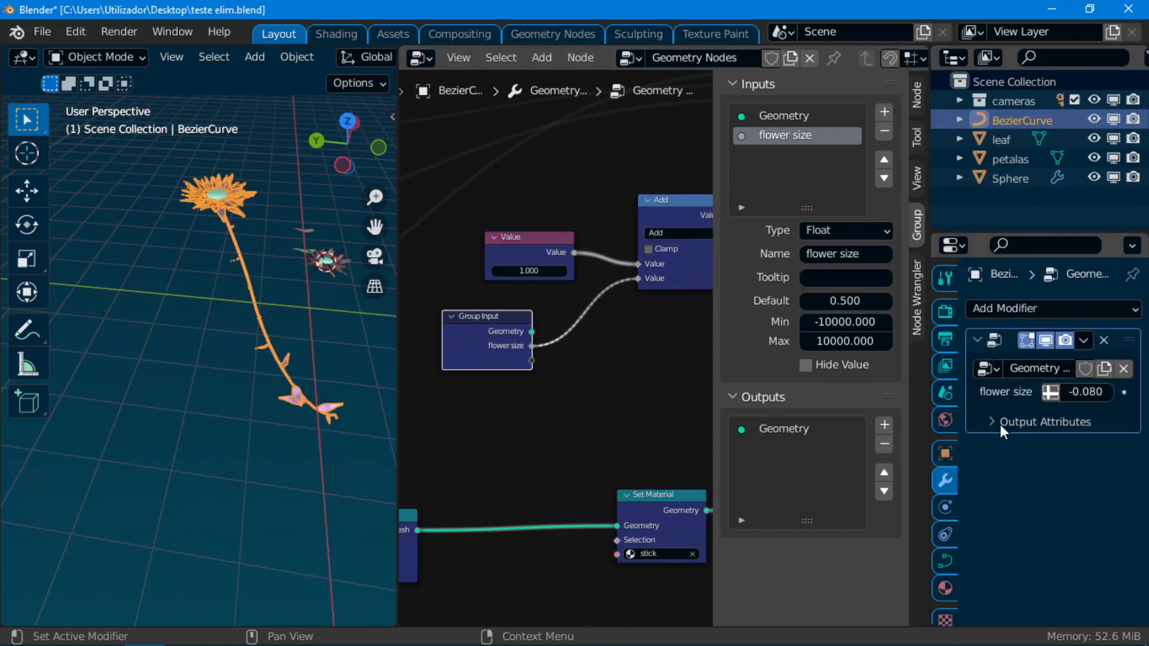
key(n)
middle_drag(865, 452, 639, 446)
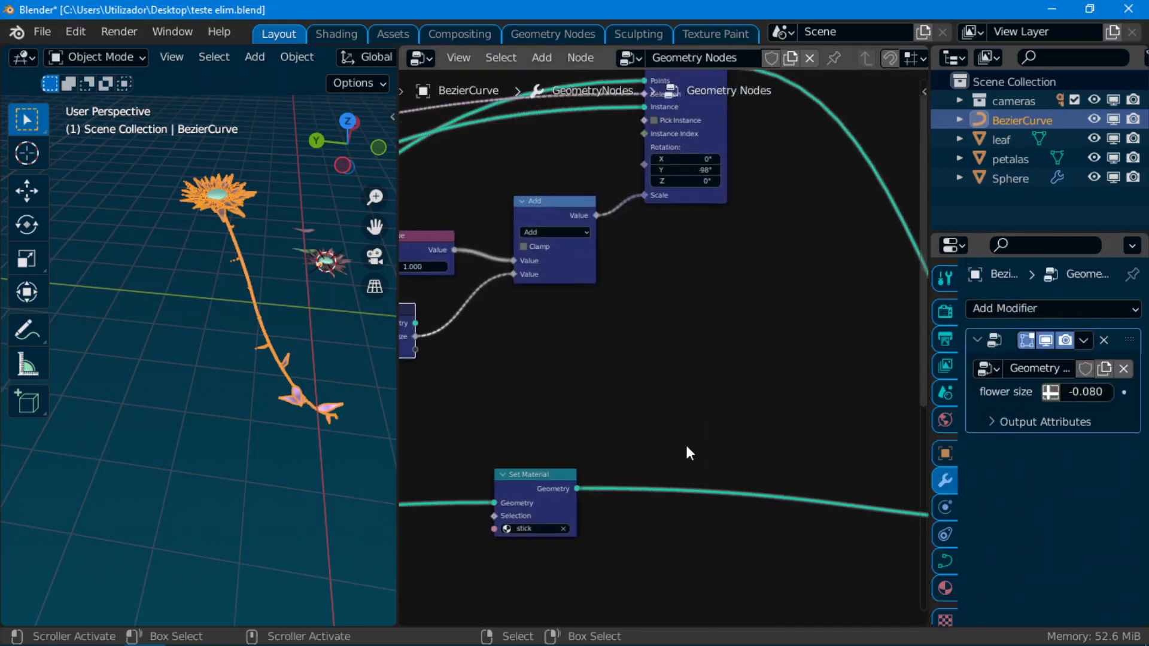
drag(927, 428, 817, 443)
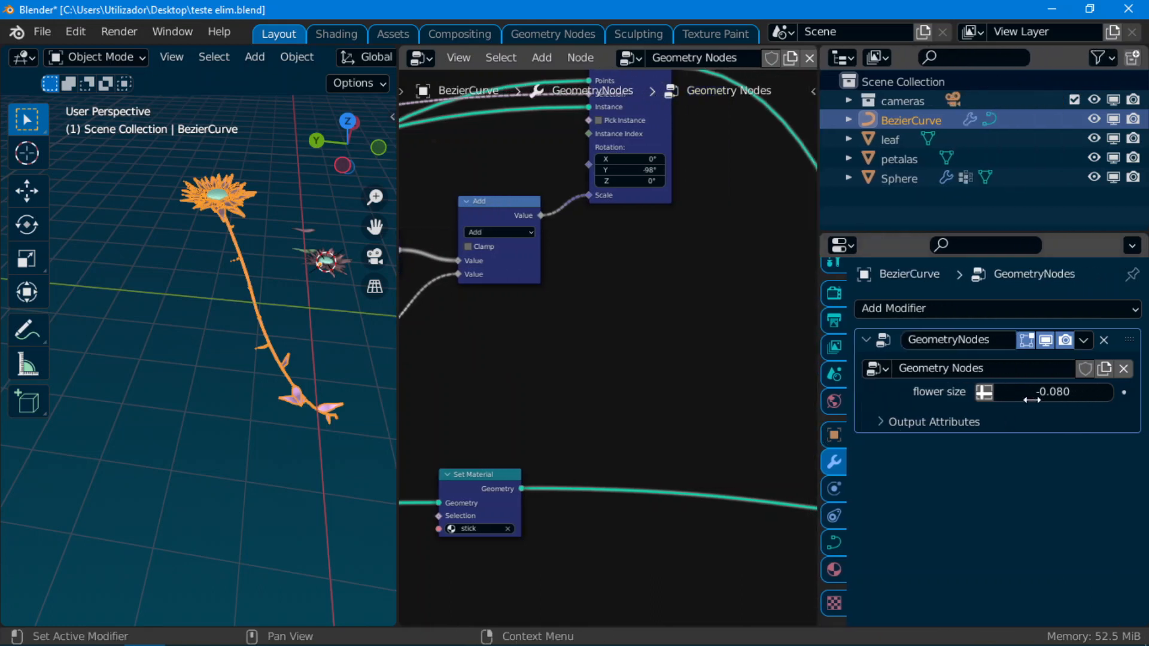
mouse_move(1053, 392)
mouse_down()
mouse_move(1095, 391)
mouse_move(1052, 391)
mouse_up()
scroll(658, 445, down, 4)
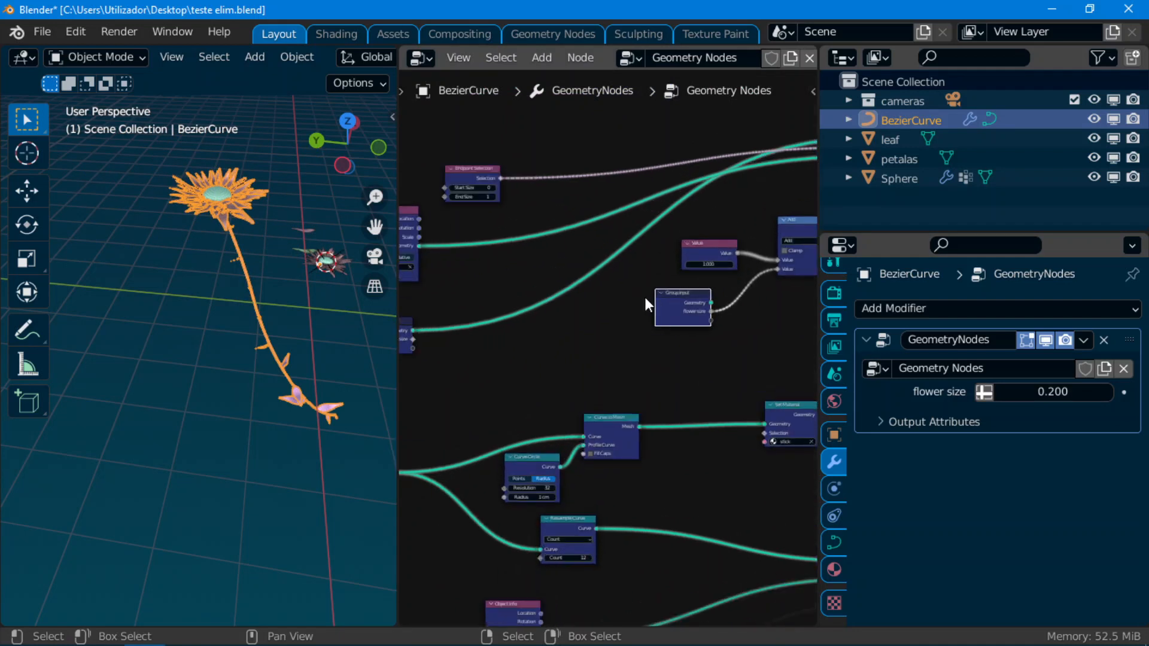
key(h)
Examine the node tree from the flower's Object Info and Group Input nodes to the leaf instancing branch
middle_drag(445, 332, 616, 413)
scroll(616, 359, up, 5)
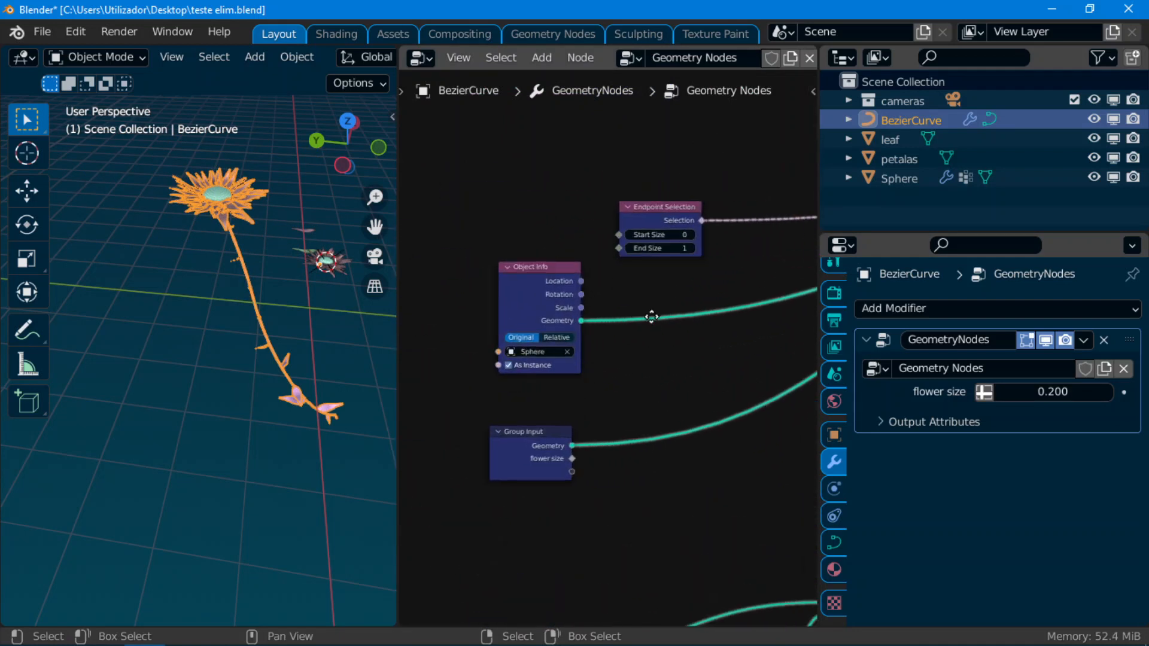
middle_drag(652, 317, 660, 361)
scroll(658, 359, up, 6)
middle_drag(525, 380, 590, 253)
scroll(652, 372, down, 4)
middle_drag(672, 471, 573, 419)
scroll(572, 419, down, 4)
middle_drag(712, 407, 443, 469)
middle_drag(586, 370, 520, 452)
middle_drag(716, 487, 667, 312)
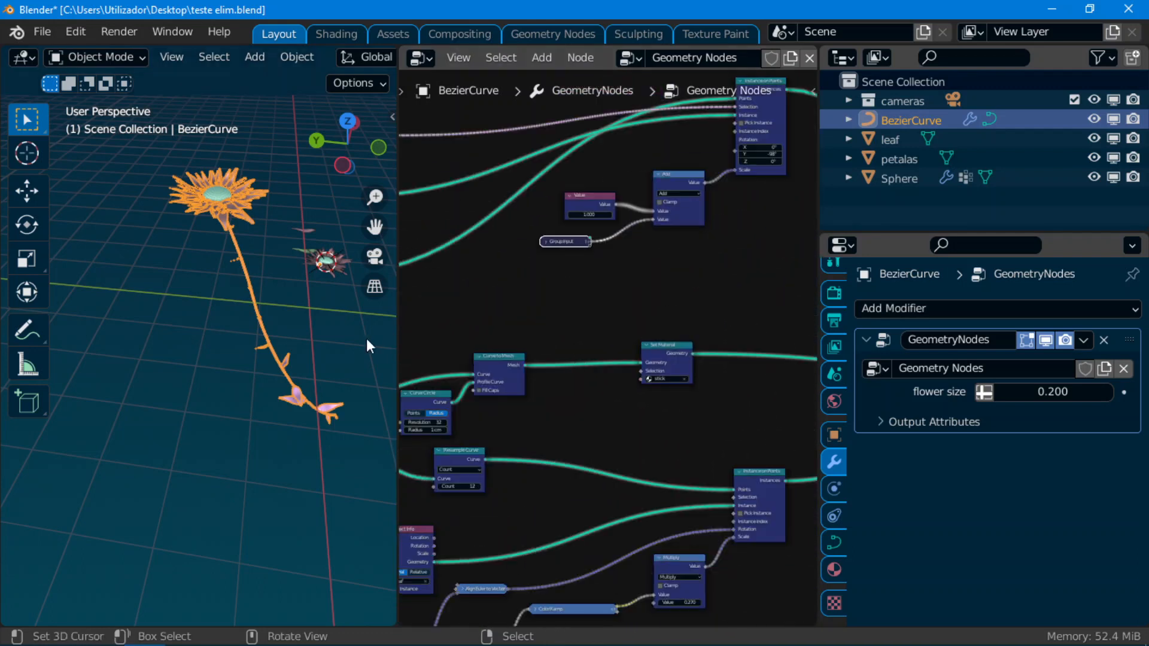
Try the End factor of the Trim Curve node on the stem and bring it back to 1.000
scroll(366, 341, up, 3)
shift+middle_drag(325, 371, 247, 400)
scroll(227, 422, down, 5)
scroll(247, 400, up, 3)
middle_drag(614, 420, 703, 369)
scroll(673, 376, up, 4)
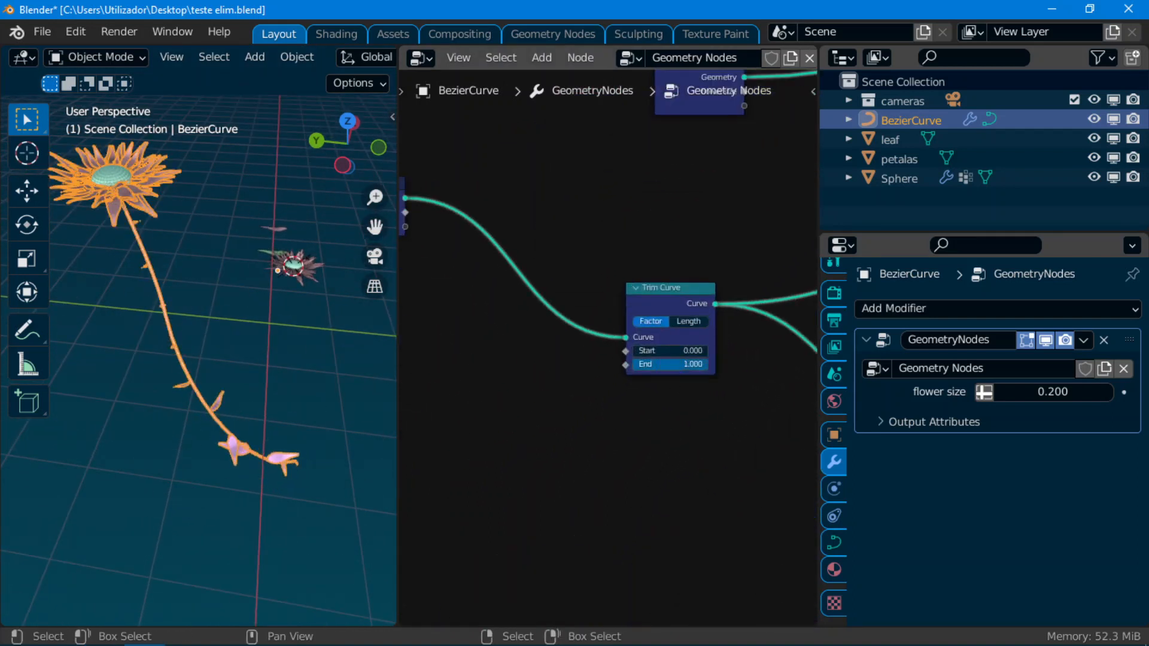
drag(651, 365, 708, 364)
Trace how the Trim Curve and Group Input nodes connect to the stem, leaf and flower branches
scroll(694, 380, down, 5)
middle_drag(684, 338, 647, 426)
middle_drag(628, 333, 602, 452)
middle_drag(677, 434, 478, 484)
scroll(506, 477, down, 3)
middle_drag(573, 456, 711, 357)
scroll(529, 424, up, 2)
middle_drag(529, 424, 593, 364)
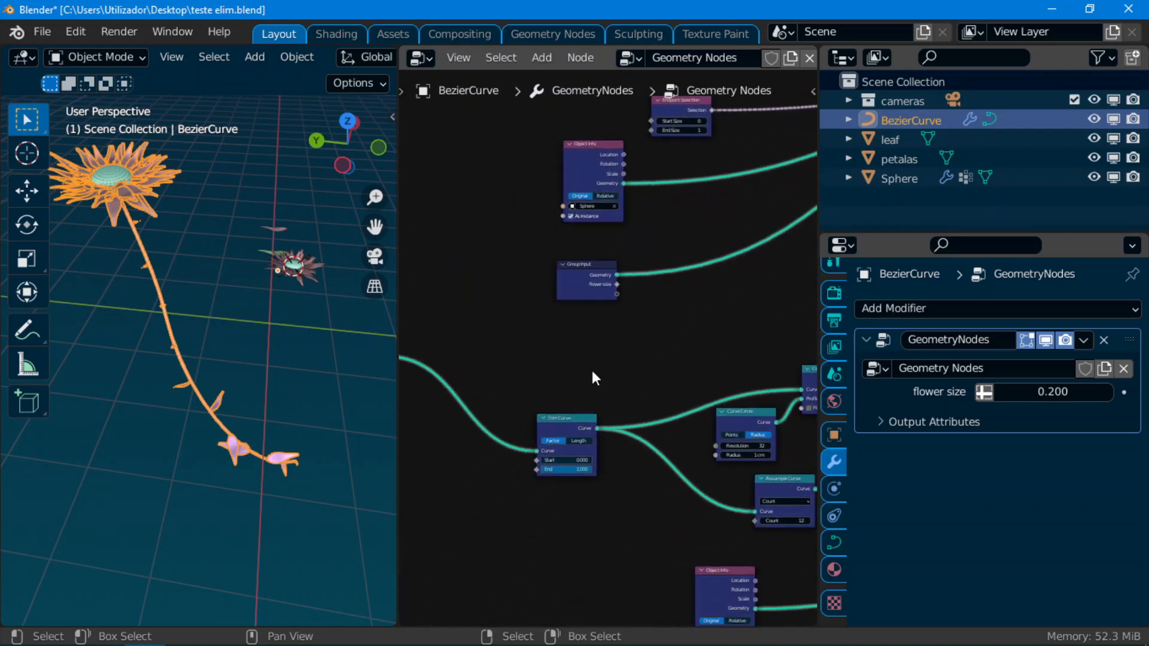
scroll(594, 364, up, 1)
Widen the node editor and move the Trim Curve node up near the flower's Instance on Points
drag(560, 428, 532, 429)
scroll(714, 406, down, 4)
middle_drag(716, 407, 418, 544)
middle_drag(448, 485, 644, 314)
scroll(644, 315, down, 3)
drag(399, 471, 234, 467)
middle_drag(619, 315, 488, 453)
scroll(442, 440, up, 5)
mouse_move(361, 460)
middle_down()
mouse_move(511, 357)
mouse_move(358, 474)
middle_up()
scroll(495, 367, down, 4)
scroll(416, 440, up, 4)
key(g)
click(616, 199)
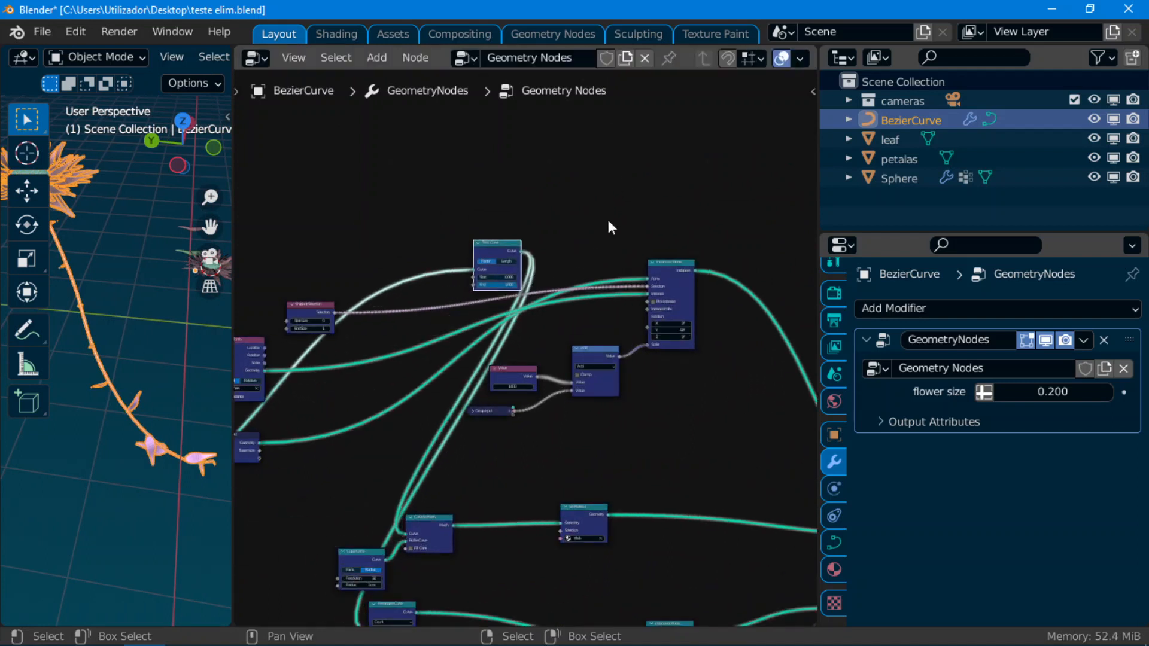
Connect the Trim Curve output to the flower's Instance on Points Points input and move the node back before the stem branch
scroll(527, 326, up, 5)
scroll(467, 341, up, 1)
drag(385, 270, 659, 330)
scroll(658, 333, down, 3)
middle_drag(371, 294, 497, 191)
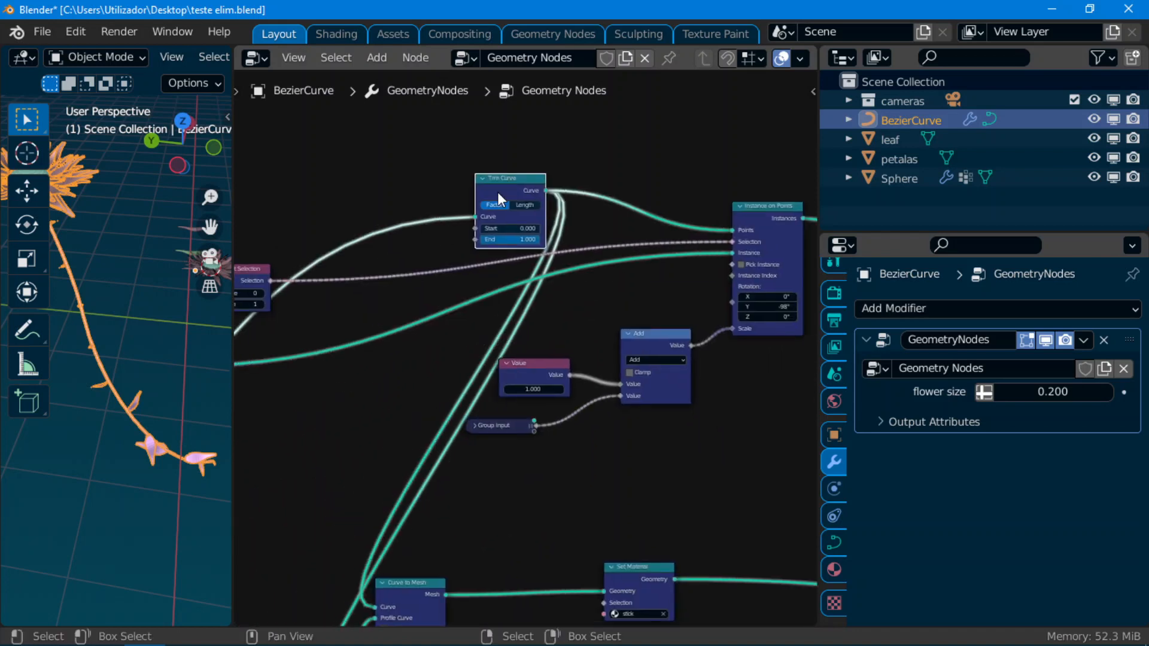
drag(502, 177, 353, 359)
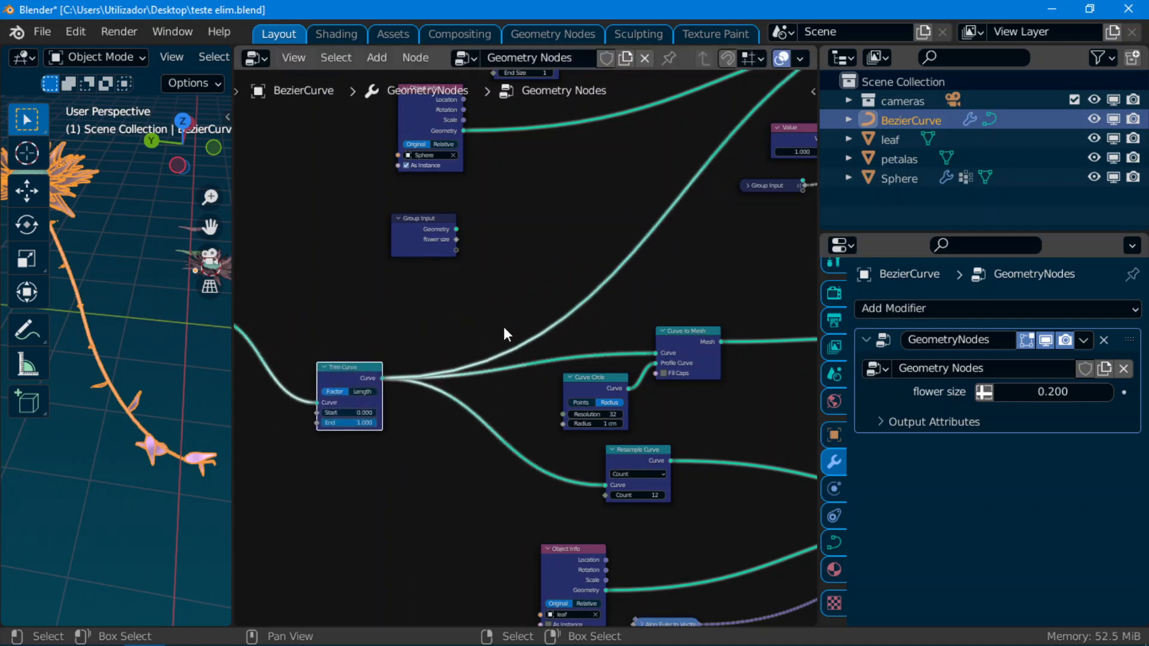
Expose the Trim Curve's End as a modifier input by linking it to the Group Input's empty socket, and try its value
scroll(538, 335, down, 3)
scroll(652, 296, up, 3)
middle_drag(656, 295, 500, 366)
scroll(539, 399, up, 1)
scroll(615, 285, down, 3)
scroll(615, 285, up, 5)
scroll(500, 365, up, 2)
middle_drag(287, 389, 685, 156)
middle_drag(470, 459, 679, 276)
scroll(530, 279, up, 5)
mouse_move(529, 270)
mouse_down()
mouse_move(435, 270)
mouse_move(530, 271)
mouse_up()
scroll(467, 302, down, 3)
middle_drag(426, 327, 686, 344)
scroll(610, 293, up, 1)
middle_drag(527, 230, 419, 317)
drag(389, 256, 637, 386)
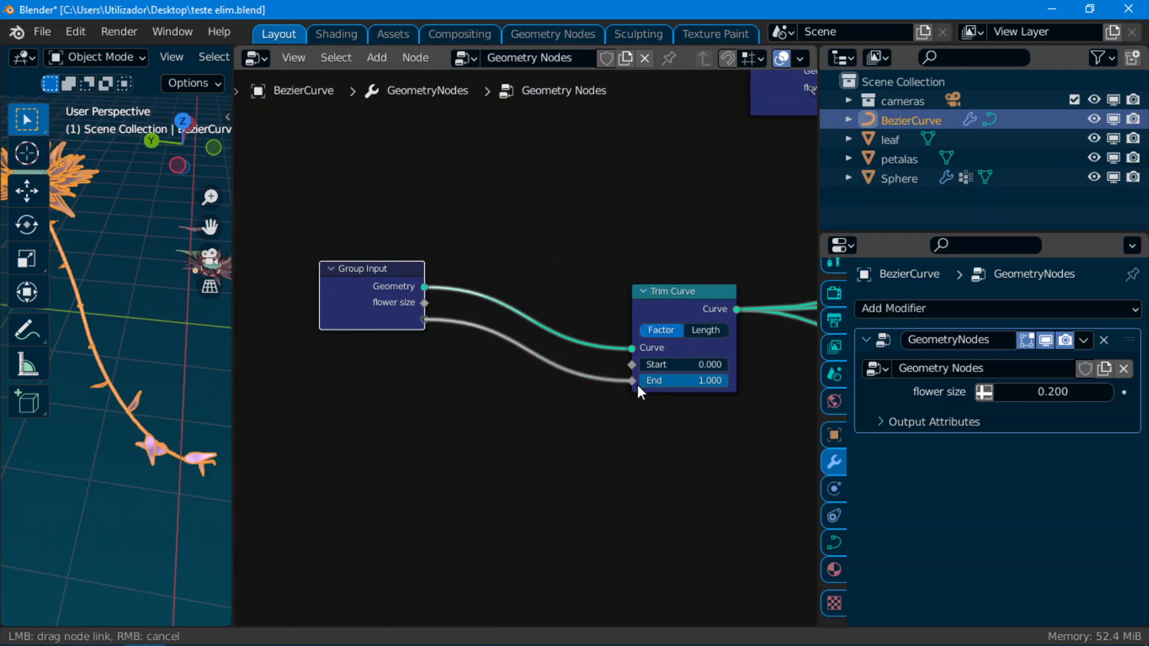
drag(560, 376, 542, 394)
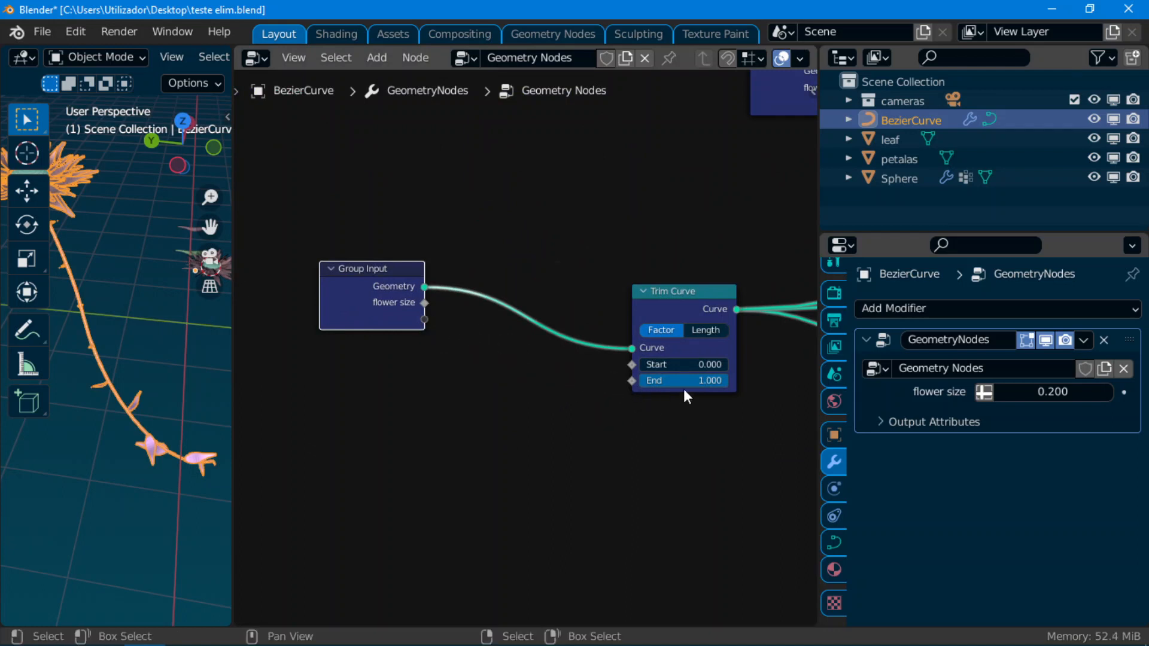
drag(426, 317, 632, 381)
scroll(679, 401, down, 2)
drag(1079, 421, 1111, 421)
Delete the unconnected Group Input node between the flower and stem branches
scroll(655, 435, down, 4)
middle_drag(620, 503, 564, 571)
scroll(429, 372, up, 11)
drag(389, 372, 386, 381)
key(x)
Look over the whole node tree, following the stem, leaf and flower branches from the Trim Curve to the output
scroll(410, 393, down, 6)
middle_drag(630, 463, 324, 496)
scroll(511, 457, down, 2)
middle_drag(477, 439, 361, 379)
scroll(421, 428, up, 1)
middle_drag(358, 440, 617, 345)
scroll(616, 350, up, 2)
scroll(512, 326, down, 5)
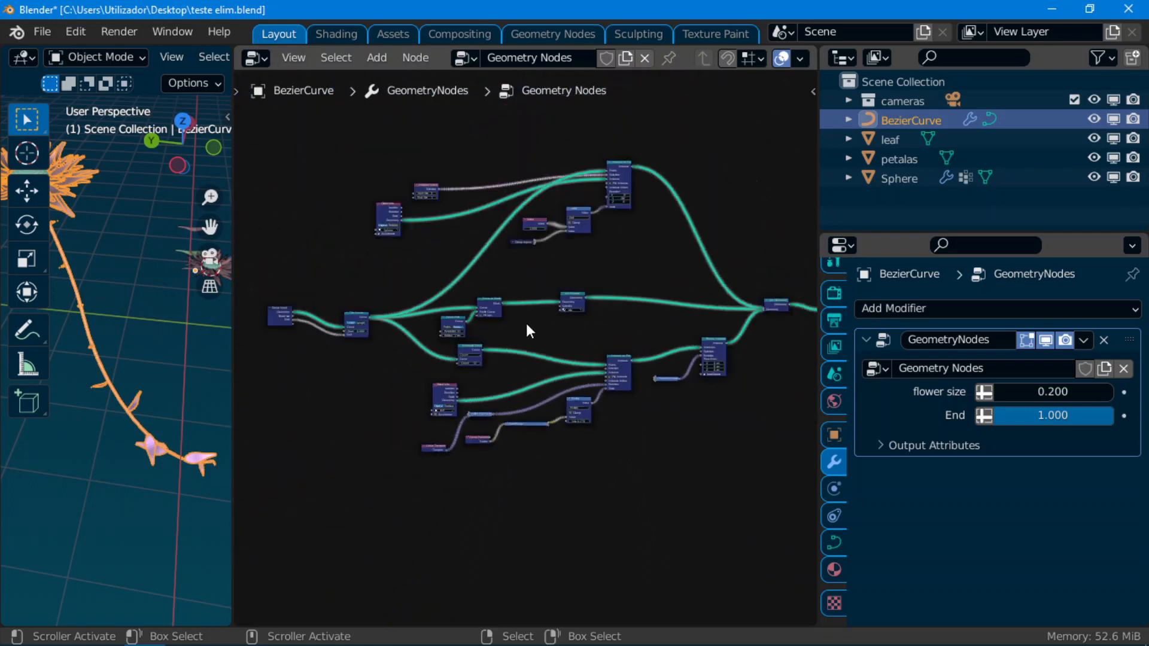
Set the modifier's flower size to 0.050 and enlarge the 3D viewport at the expense of the other editors
scroll(155, 403, down, 2)
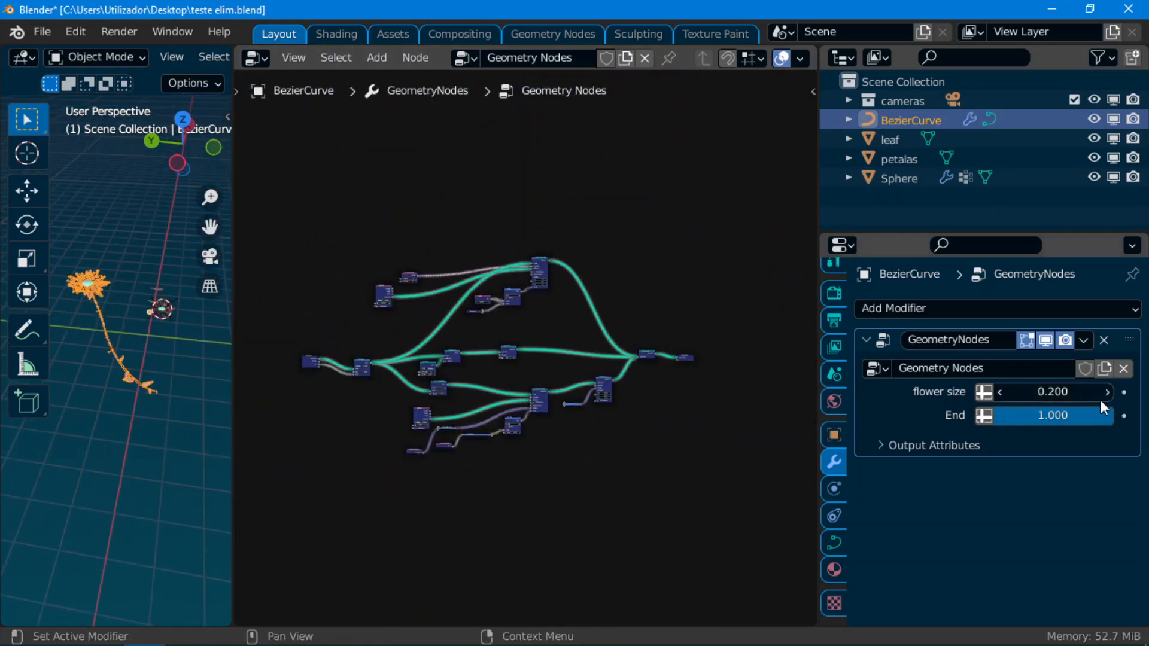
mouse_move(1092, 423)
mouse_down()
mouse_move(1017, 422)
mouse_move(1094, 423)
mouse_up()
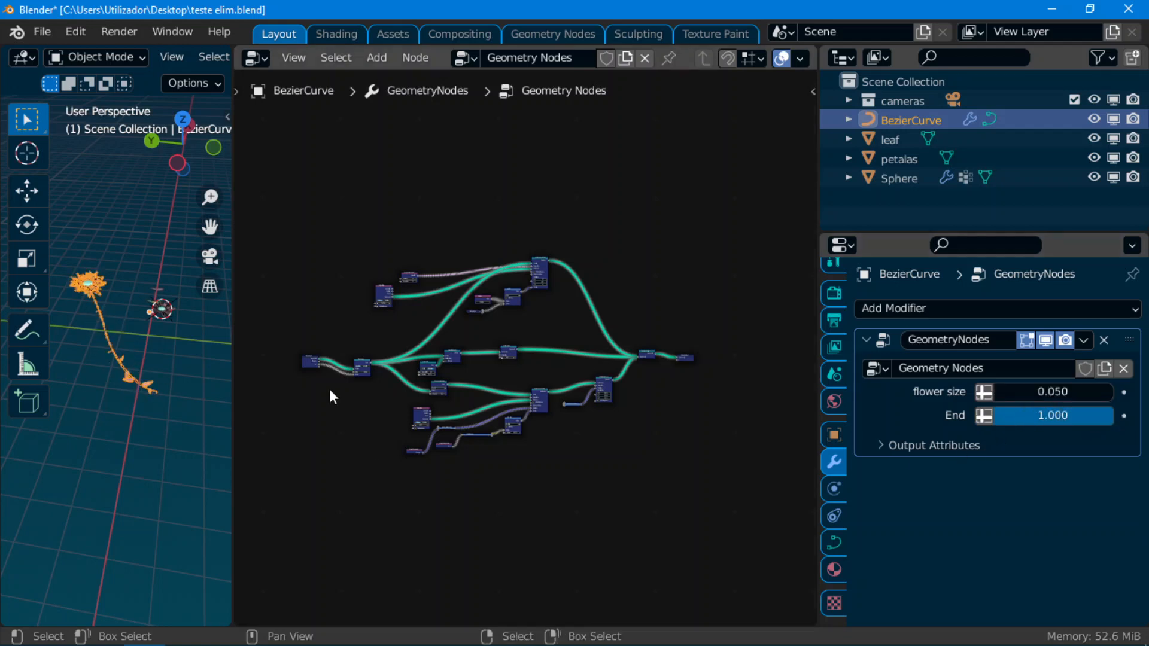
drag(233, 409, 366, 419)
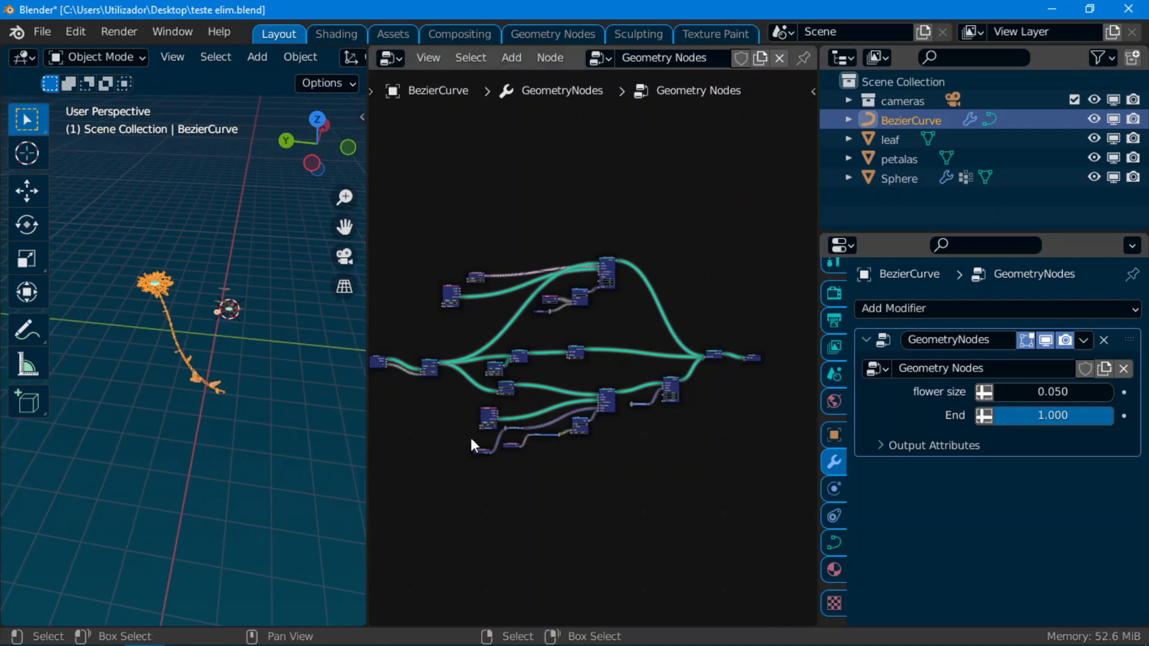
drag(817, 430, 996, 431)
scroll(670, 400, up, 4)
drag(365, 417, 581, 431)
Draw two more flowering stems beside the first in the curve's Edit Mode, return to Object Mode and view them from the side
mouse_move(455, 383)
middle_down()
mouse_move(264, 351)
mouse_move(284, 332)
mouse_move(318, 418)
mouse_move(290, 397)
mouse_move(331, 406)
middle_up()
key(Tab)
scroll(331, 408, up, 2)
mouse_move(258, 422)
shift+middle_down()
mouse_move(315, 379)
mouse_move(327, 407)
shift+middle_up()
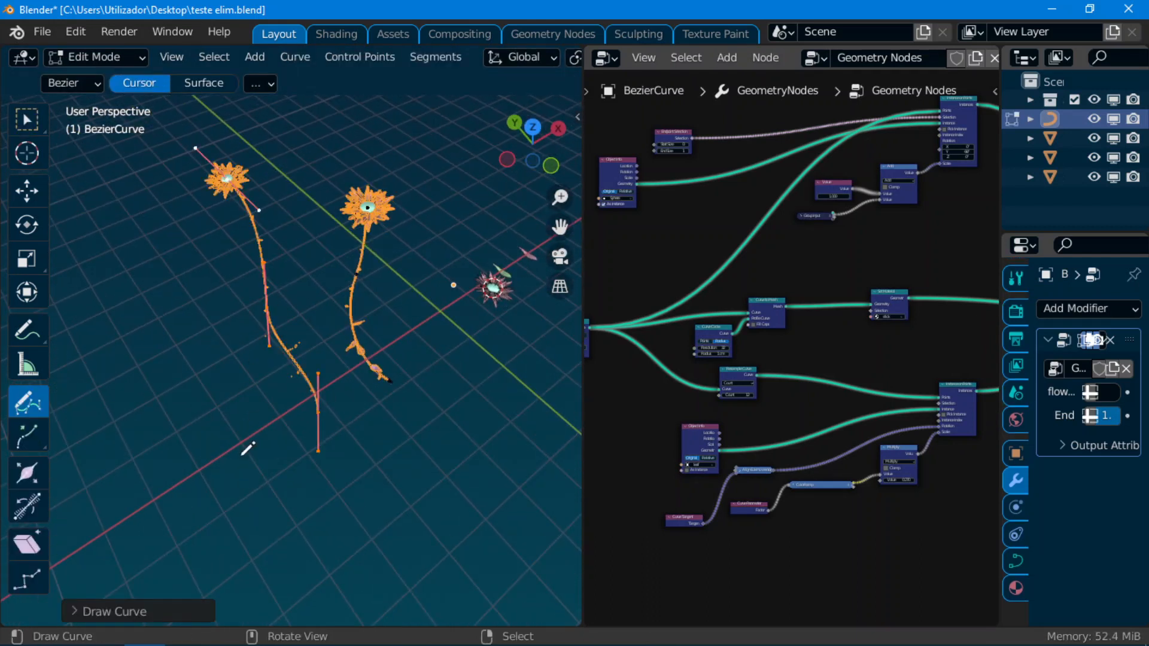
scroll(209, 400, down, 1)
shift+middle_drag(211, 409, 335, 388)
key(Tab)
middle_drag(238, 392, 321, 401)
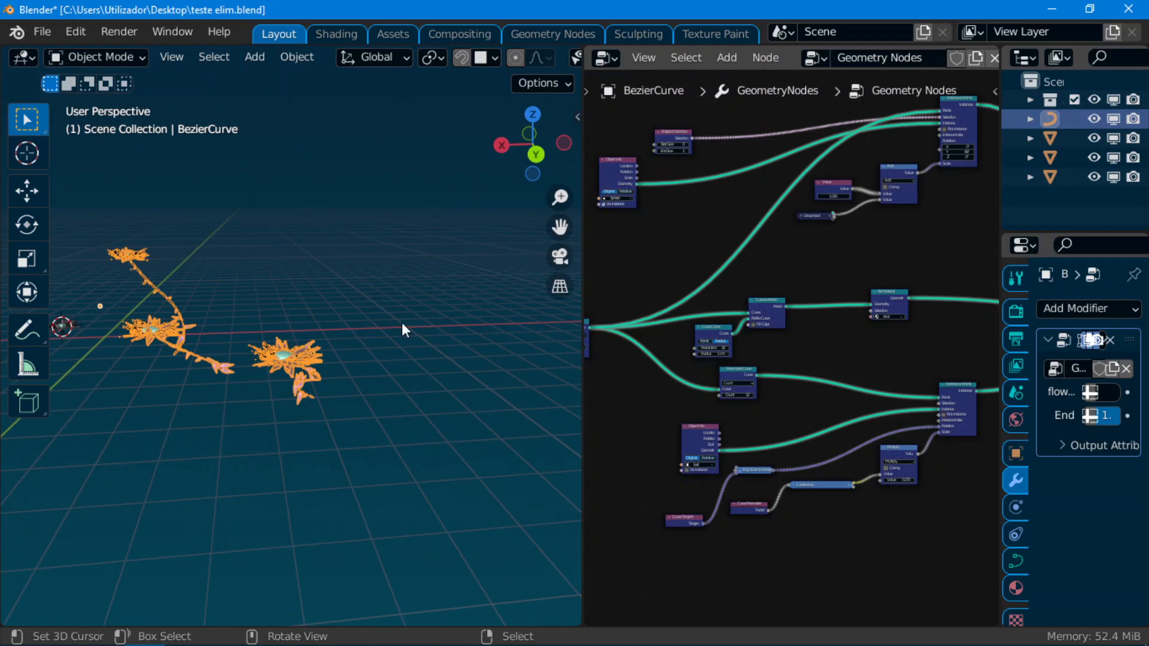
scroll(402, 324, down, 1)
mouse_move(436, 608)
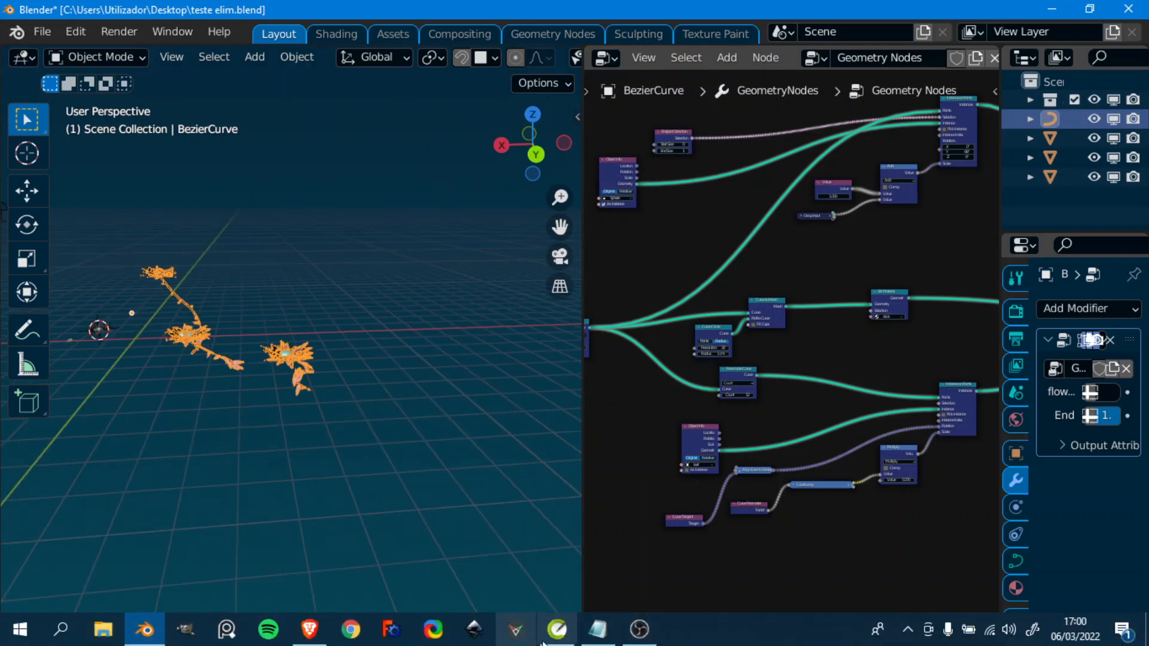
click(629, 637)
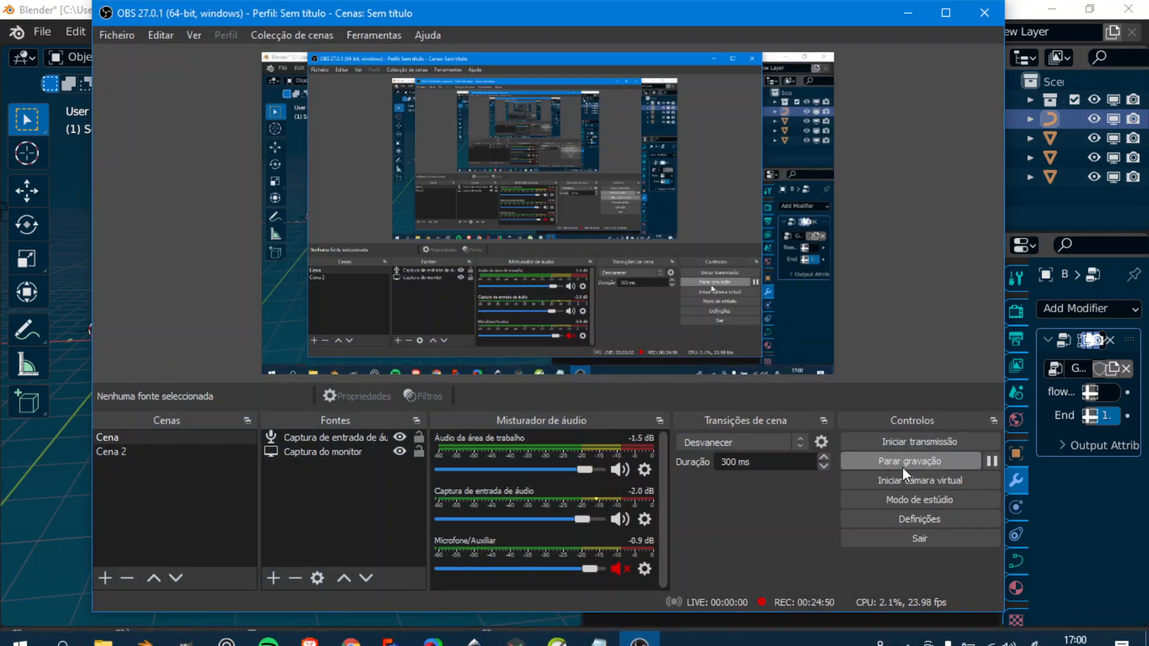